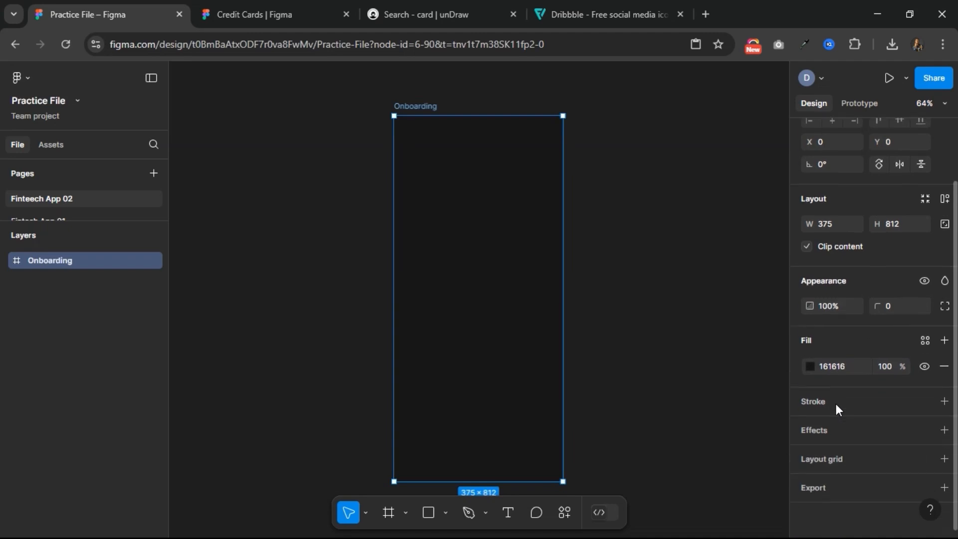
- Add a layout grid to the Onboarding frame and change it to columns with a count of 4
left_click(835, 461)
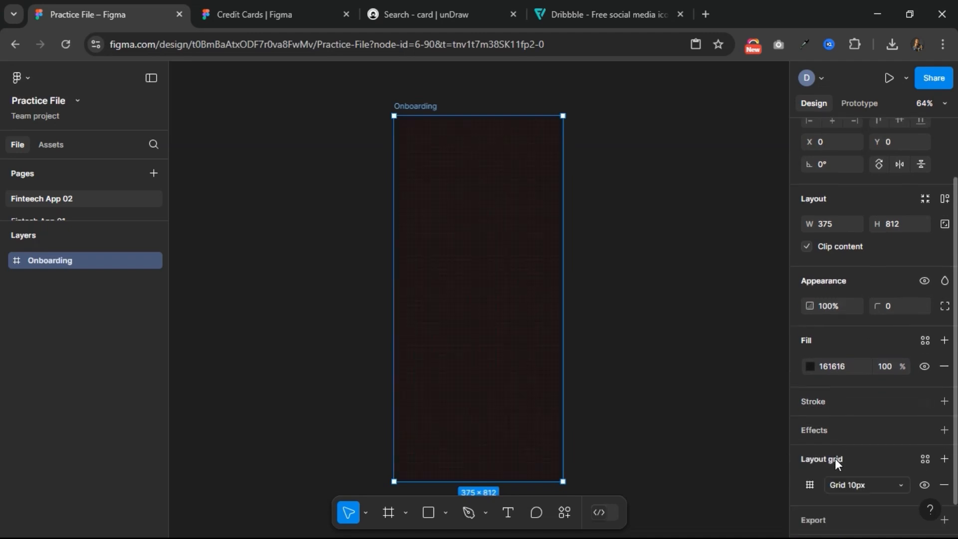
left_click(814, 488)
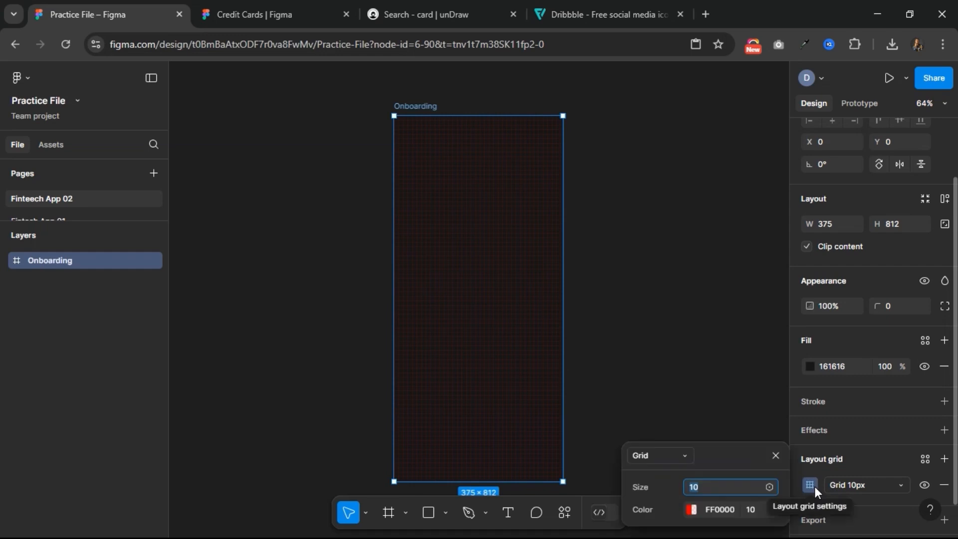
left_click(681, 460)
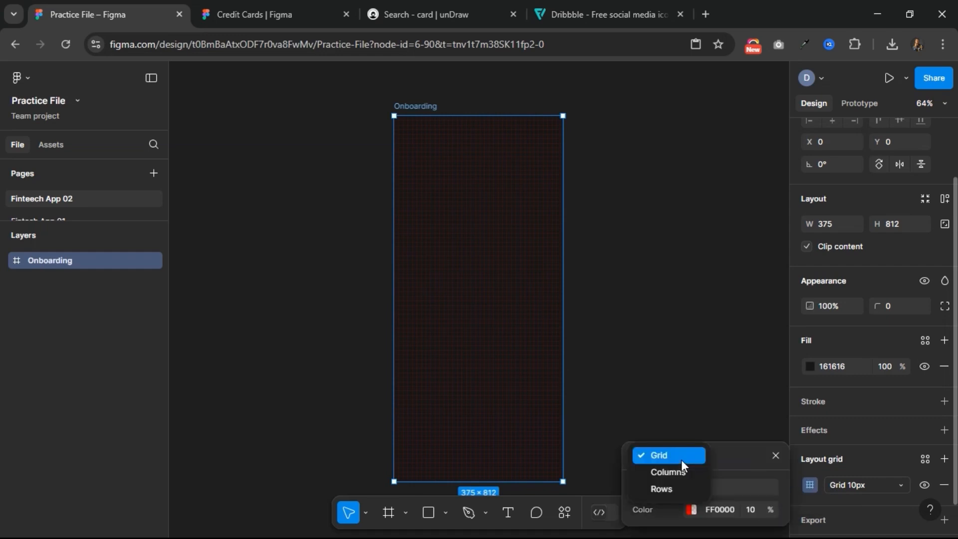
left_click(681, 473)
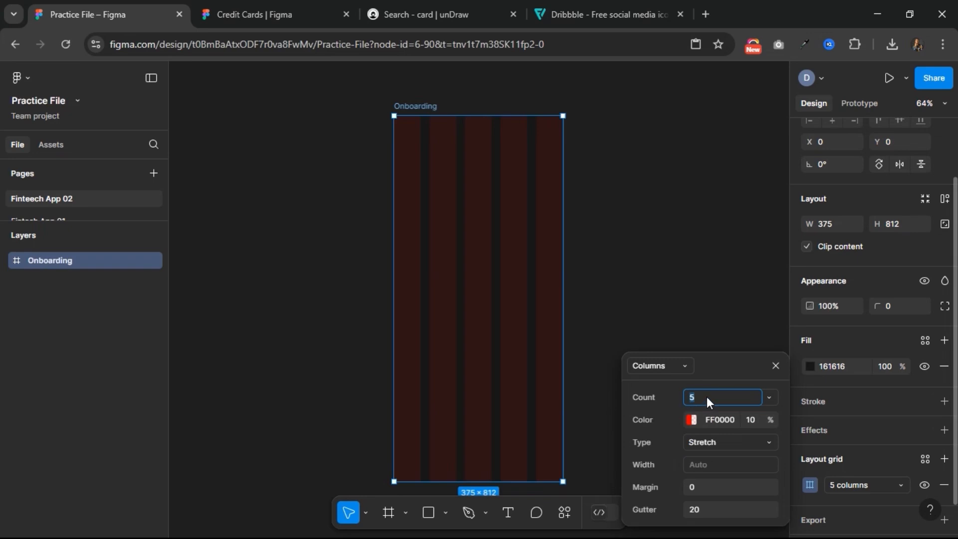
key("Return")
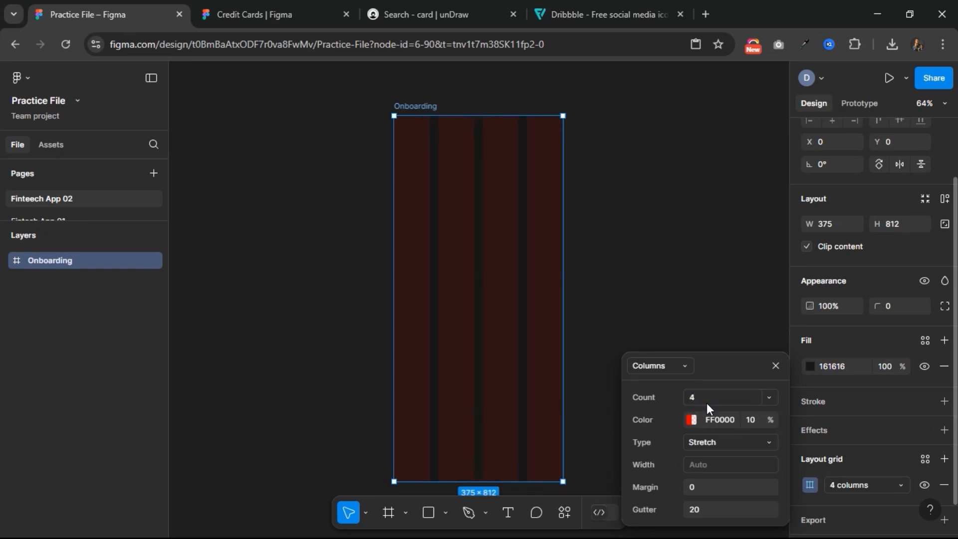
- Set the column grid's margin to 20 and reduce the gutter between the columns
left_click(705, 486)
type("20")
key("Return")
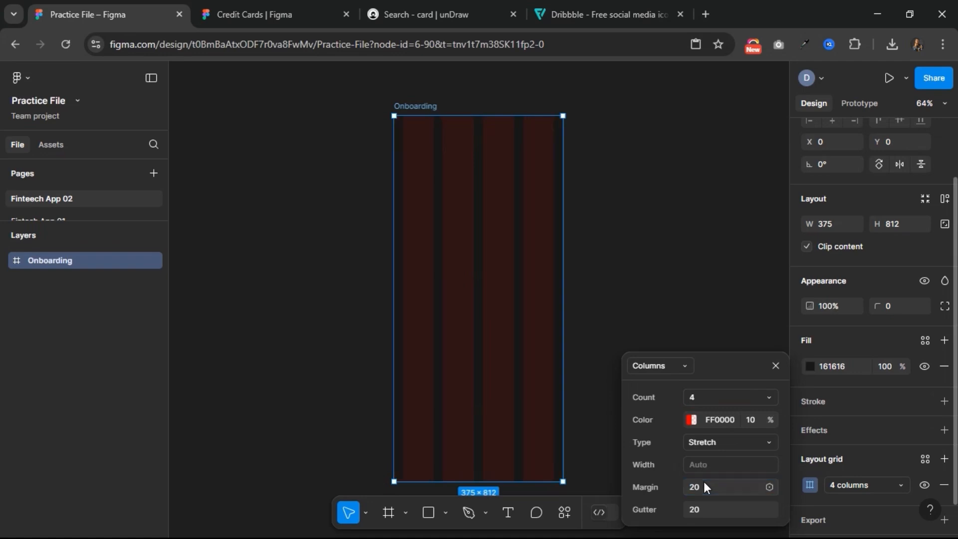
left_click(703, 508)
key("Return")
left_click(775, 367)
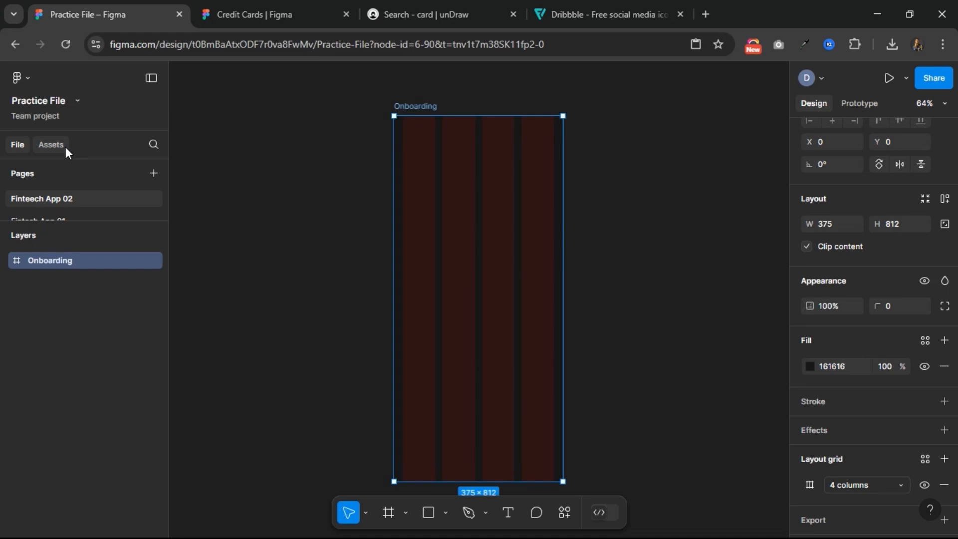
- Search the asset libraries for "Status bar"
left_click(50, 145)
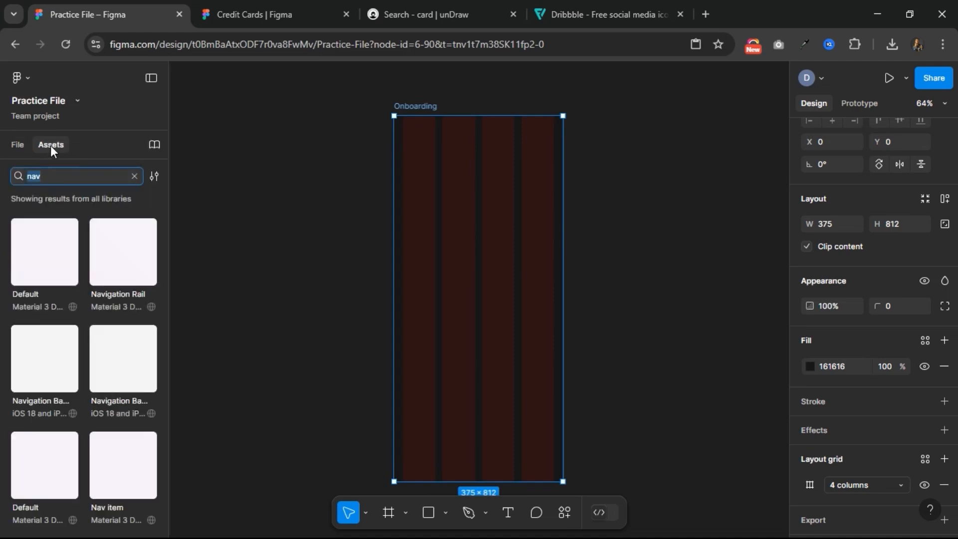
left_click(47, 177)
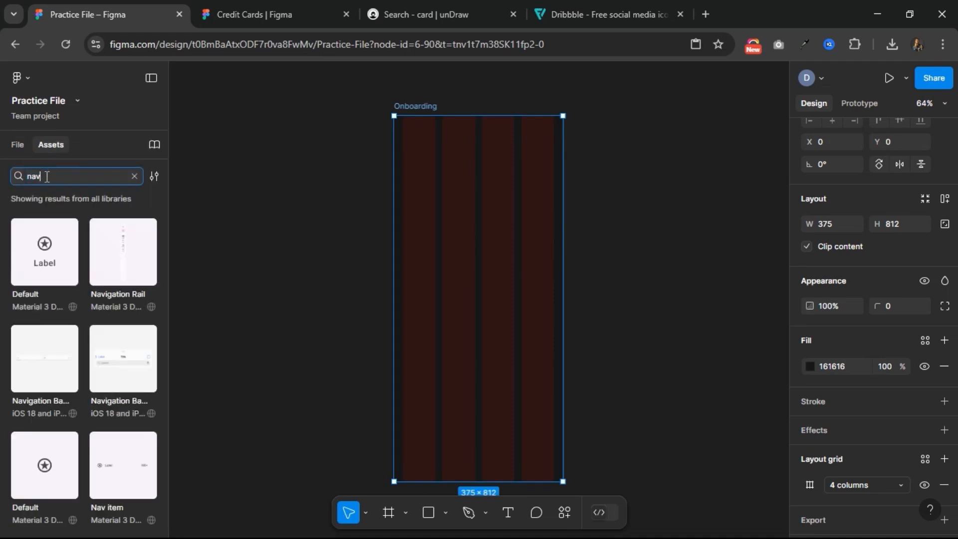
key("BackSpace")
key("BackSpace")
key("BackSpace")
type("St")
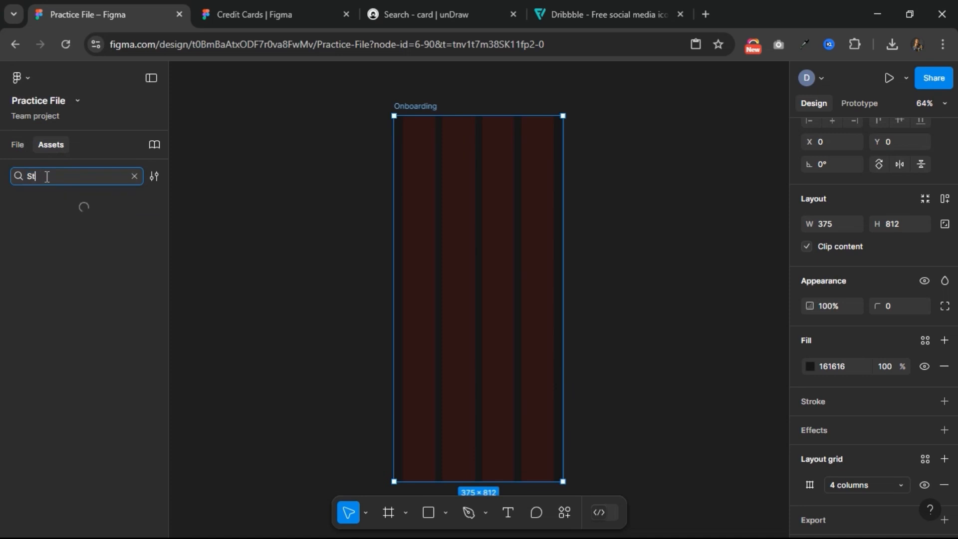
type("atus bar")
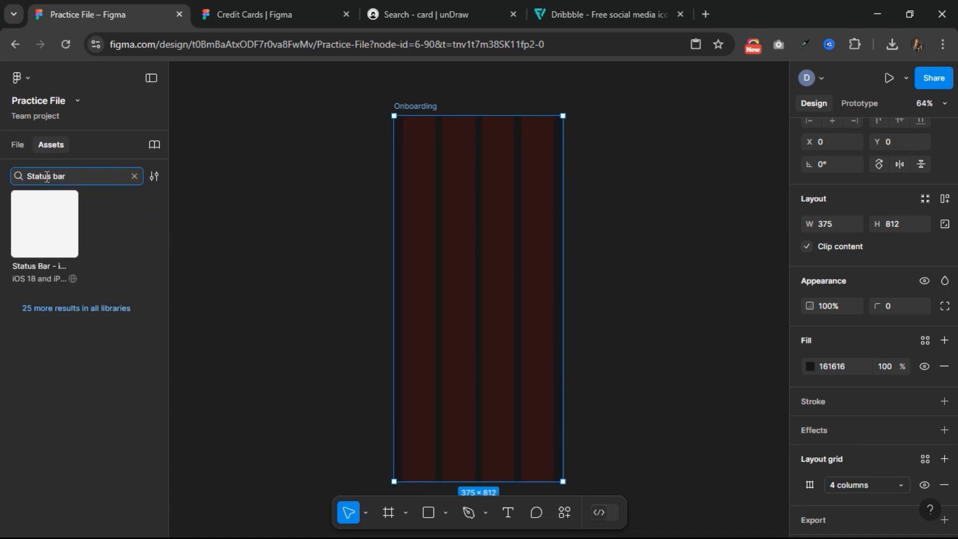
- Insert an instance of the "Status Bar - iPhone" component from the iOS 18 library
left_click(52, 238)
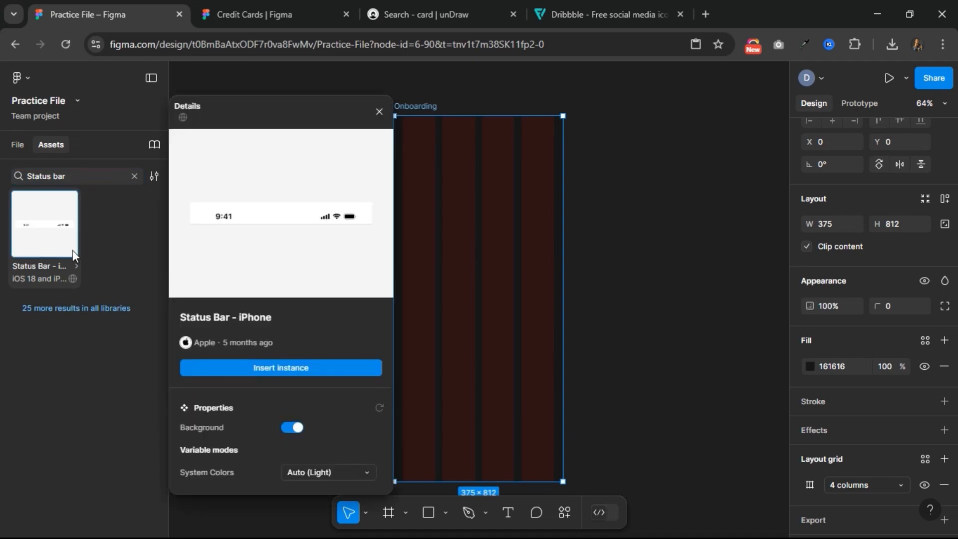
left_click(237, 367)
left_click(249, 369)
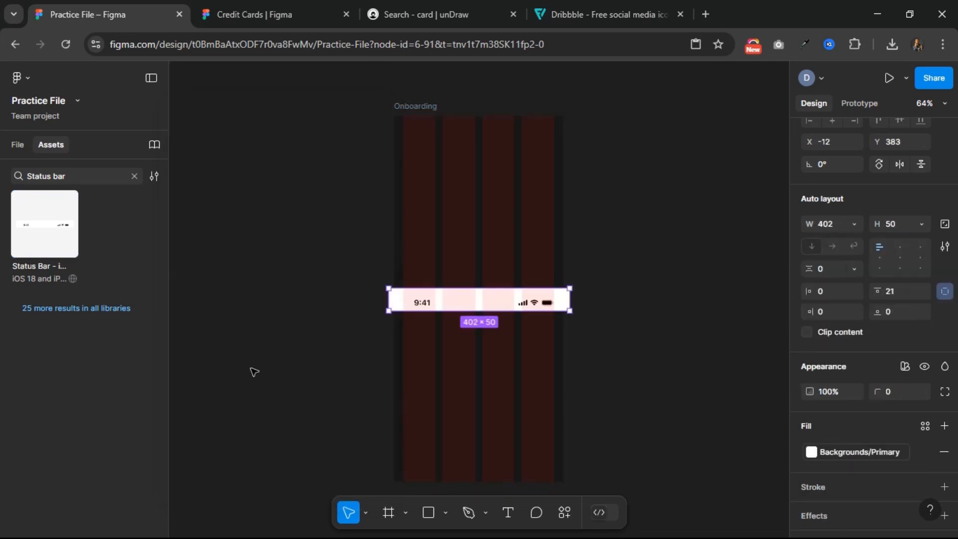
- Move the status bar onto the empty canvas left of the Onboarding frame and detach the instance
left_click_drag(474, 304, 284, 280)
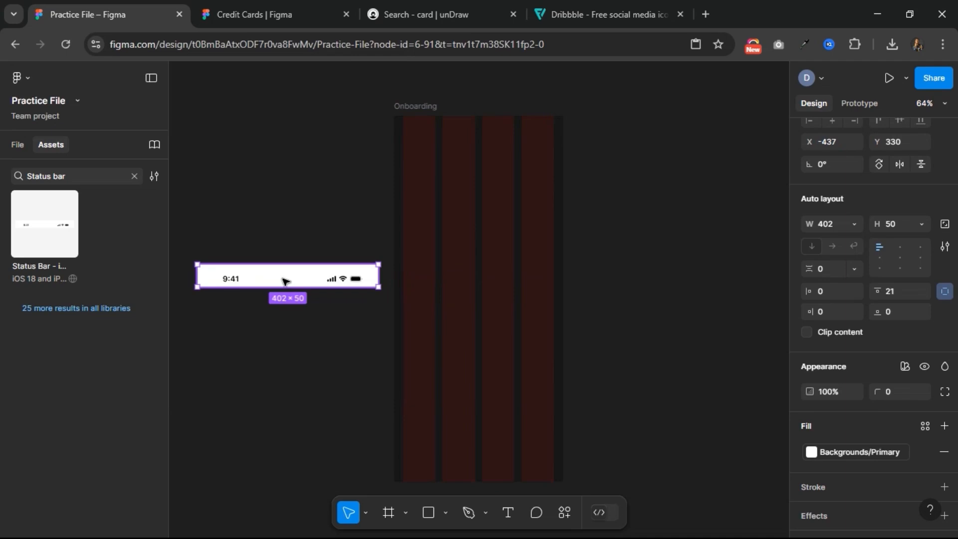
right_click(284, 281)
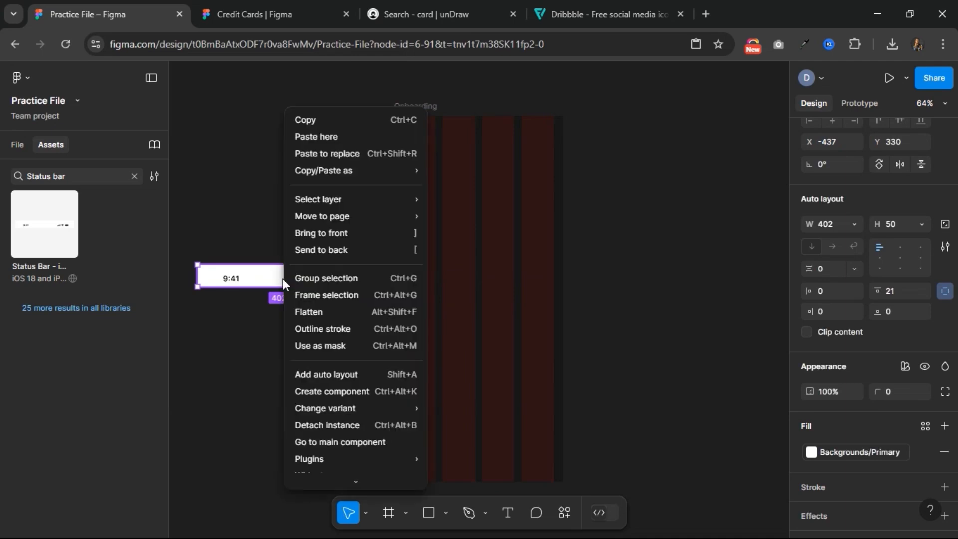
left_click(322, 425)
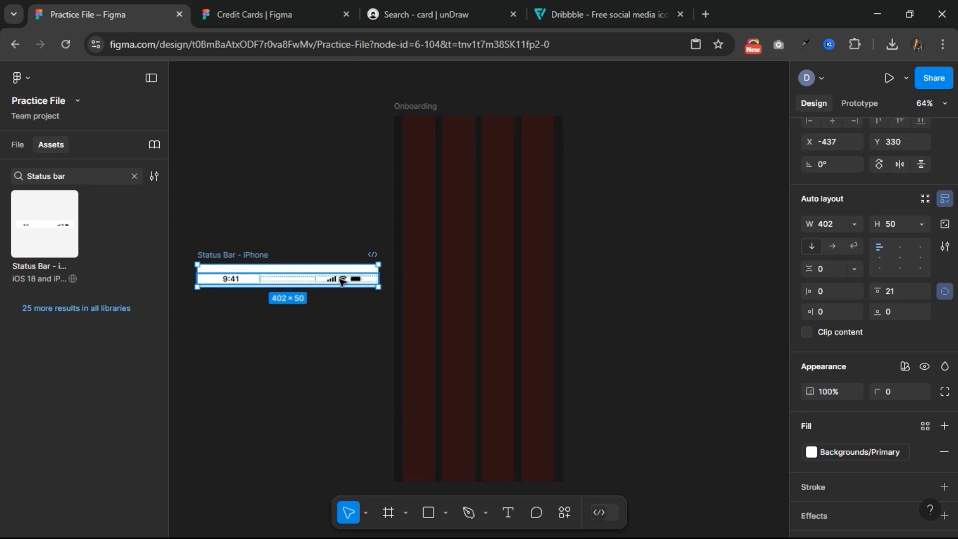
- Align the status bar's signal, Wi-Fi and battery group to the right with a right padding of 20
double_click(341, 278)
double_click(342, 279)
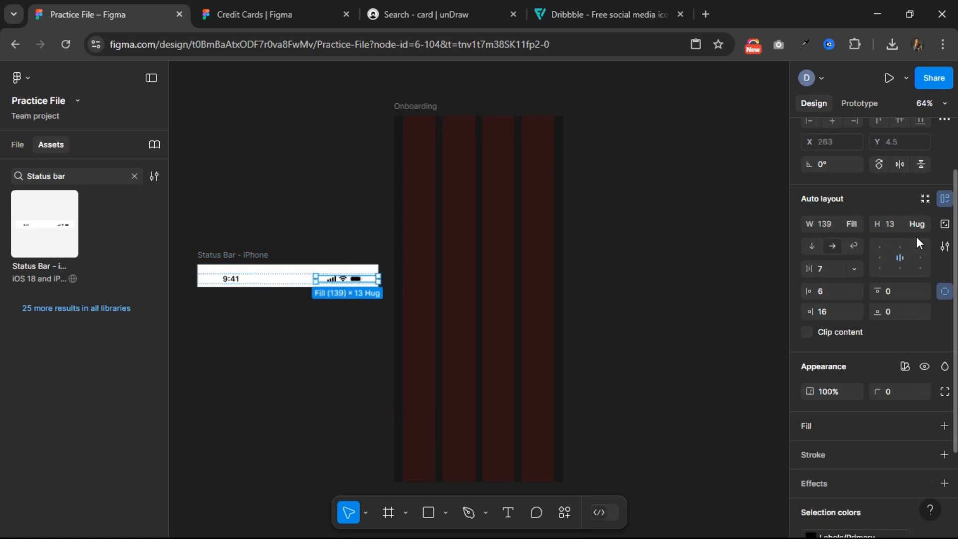
left_click(918, 256)
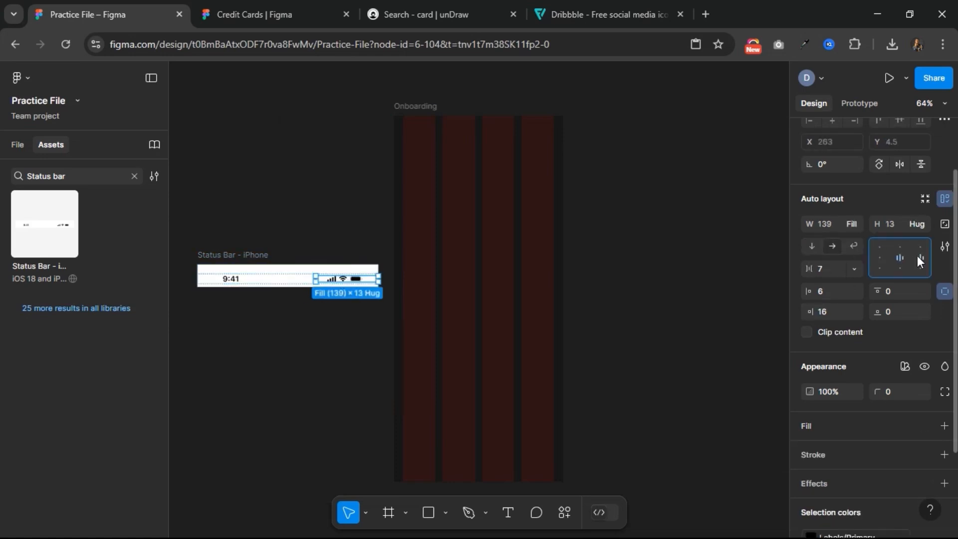
left_click(835, 313)
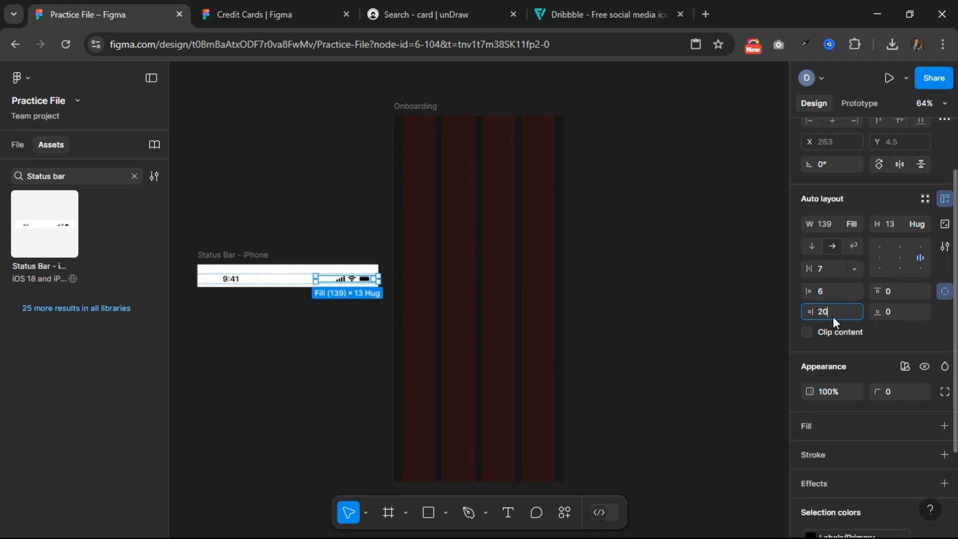
key("Return")
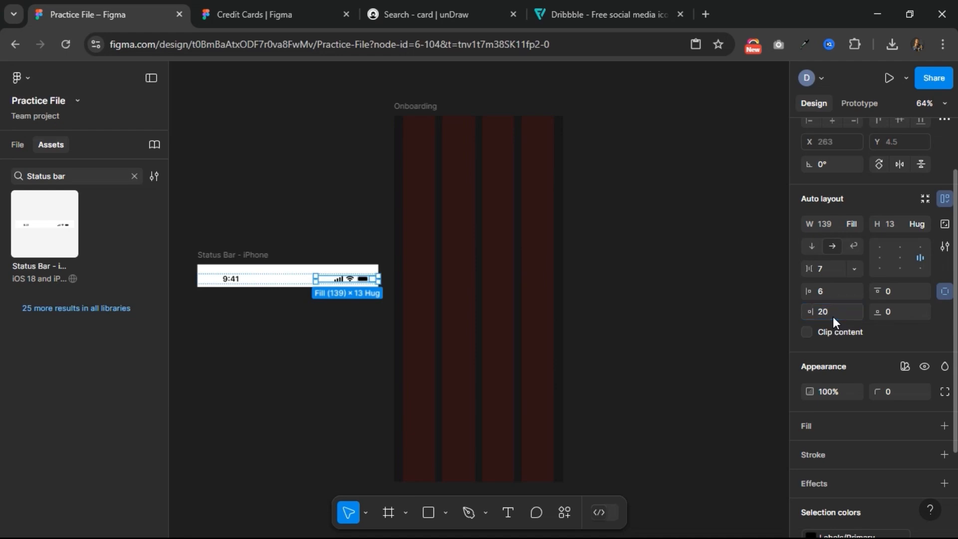
- Align the status bar's time group to the left and set its left padding to 20
left_click(218, 282)
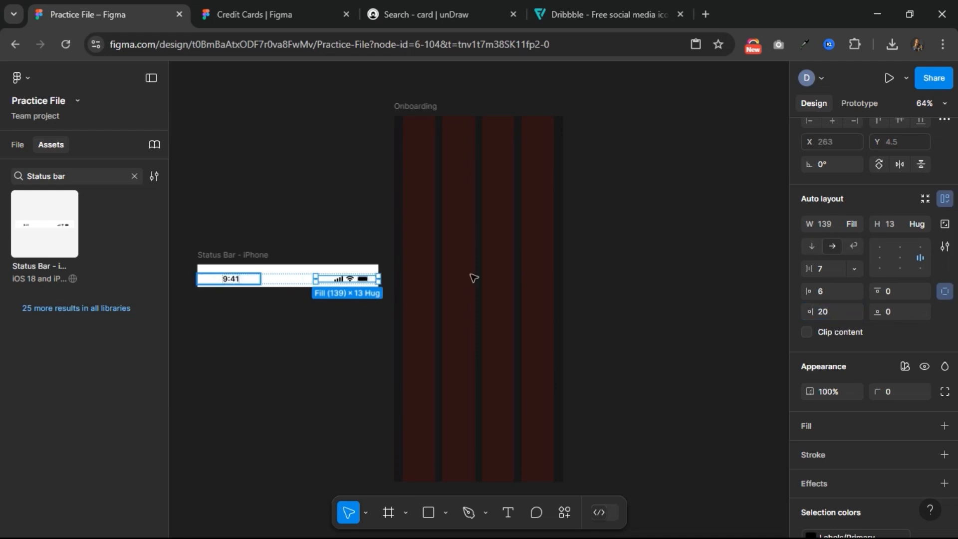
left_click(878, 261)
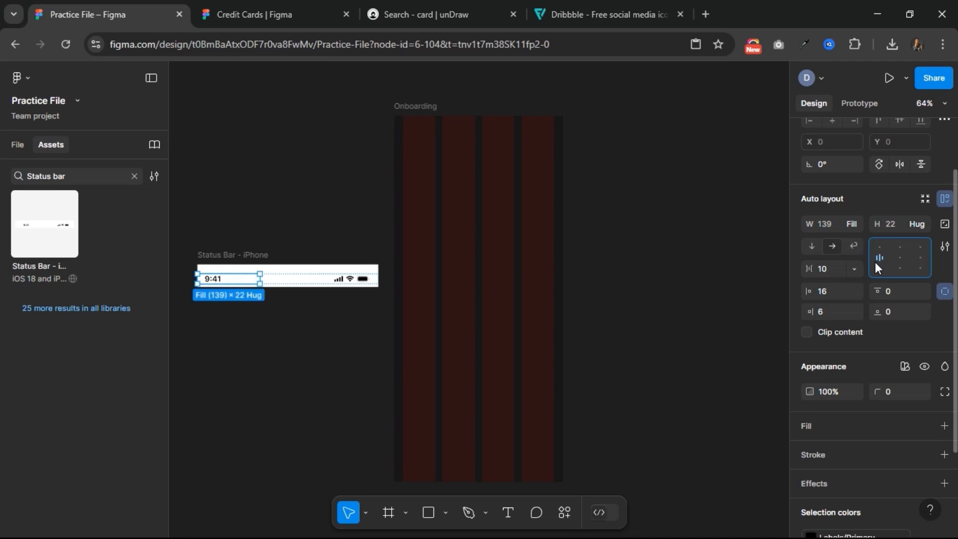
left_click(834, 296)
type("20")
key("Return")
- Remove the status bar's background fill, detach its Labels/Primary colour variable and set that selection colour to FFFFFF
left_click(230, 256)
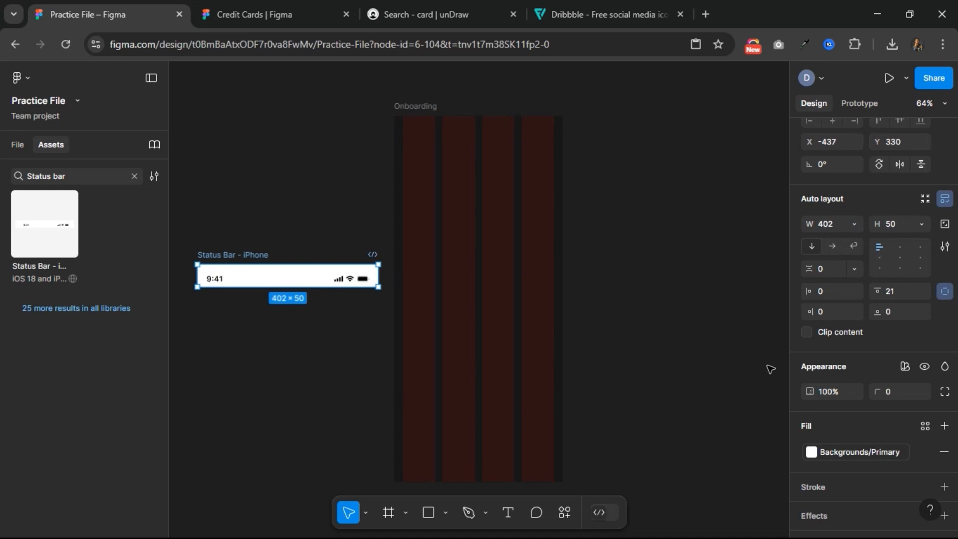
left_click(945, 453)
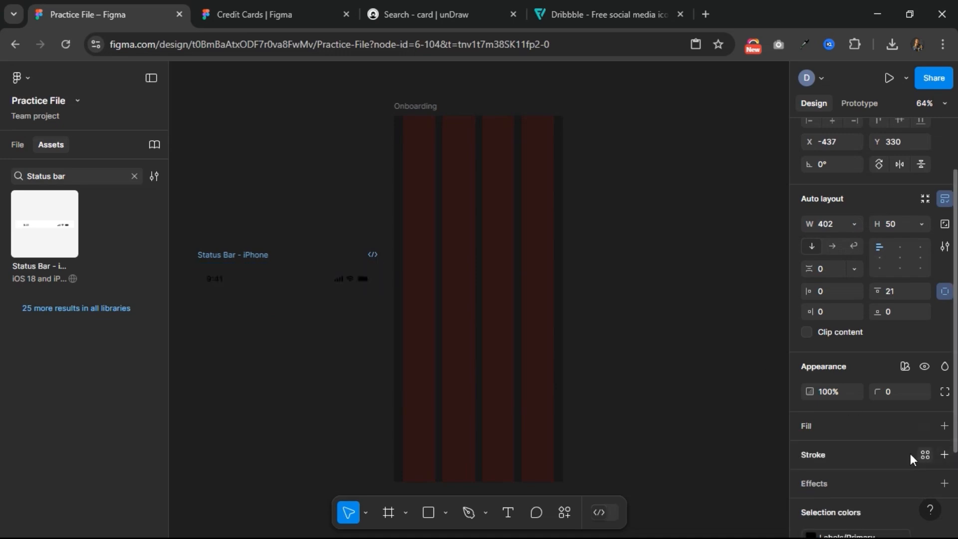
scroll(881, 454, "down", 2)
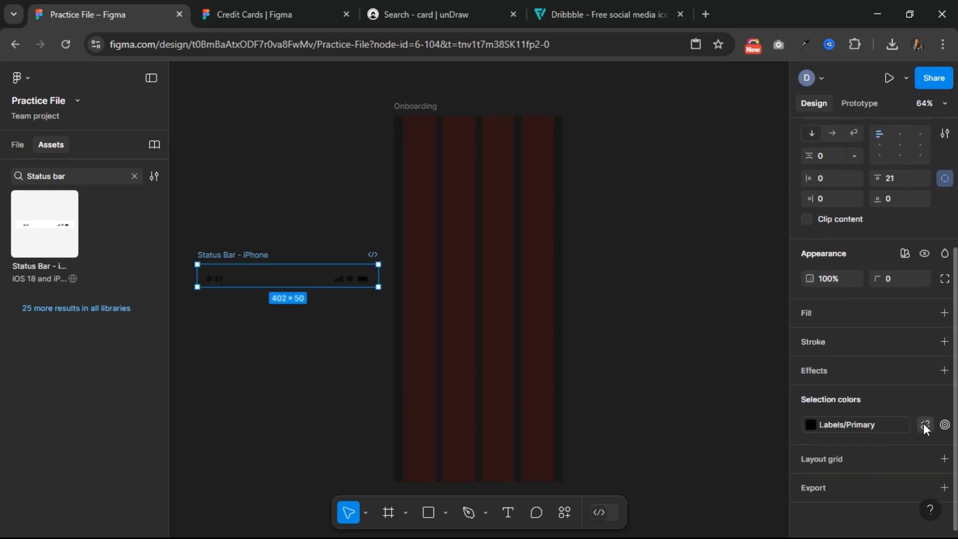
left_click(923, 424)
left_click(852, 425)
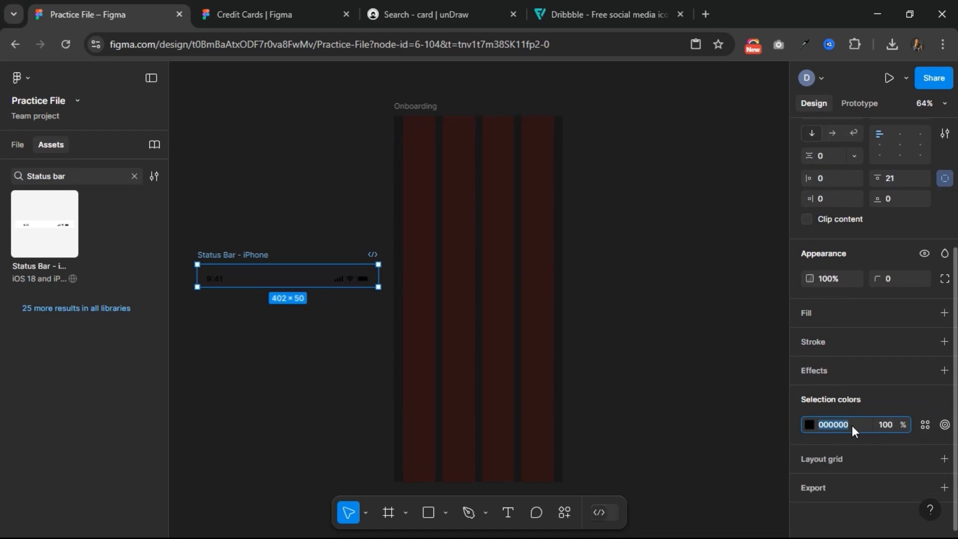
type("ffffff")
key("Return")
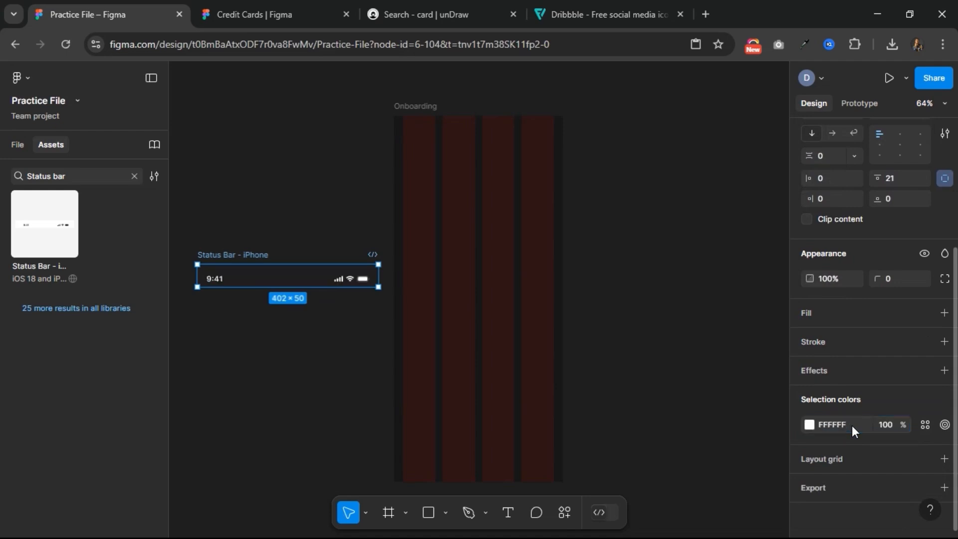
- Move the status bar into the Onboarding frame and align it to the horizontal centre and the frame's top edge
left_click_drag(257, 259, 448, 221)
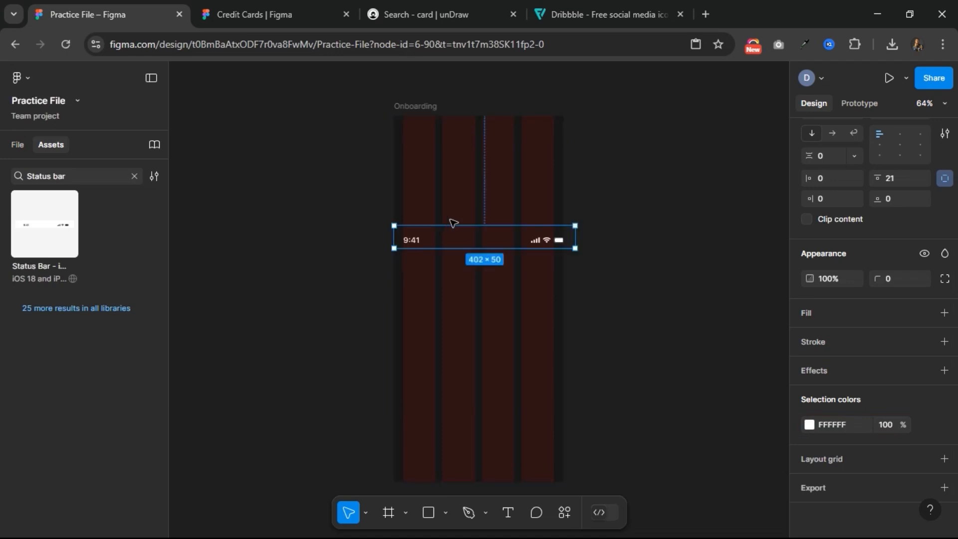
scroll(852, 237, "up", 5)
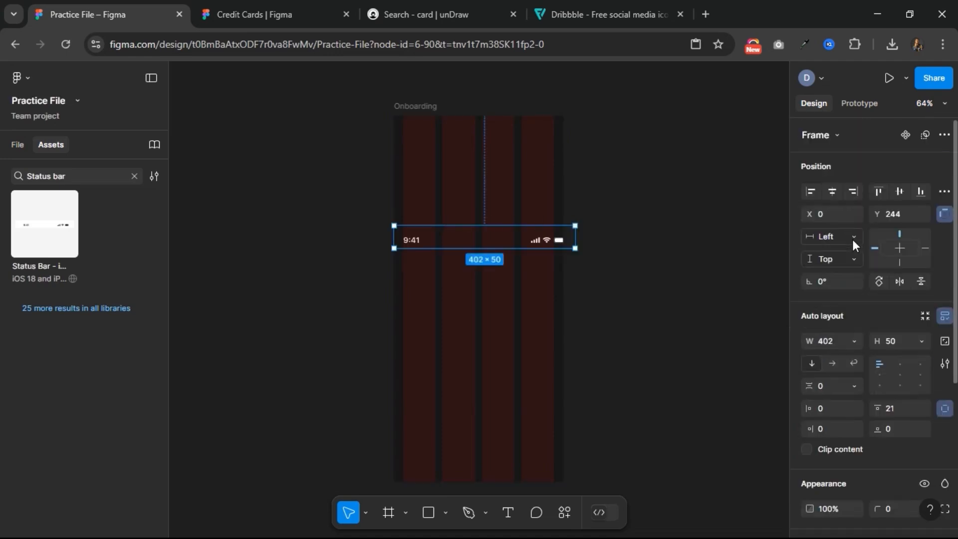
left_click(829, 192)
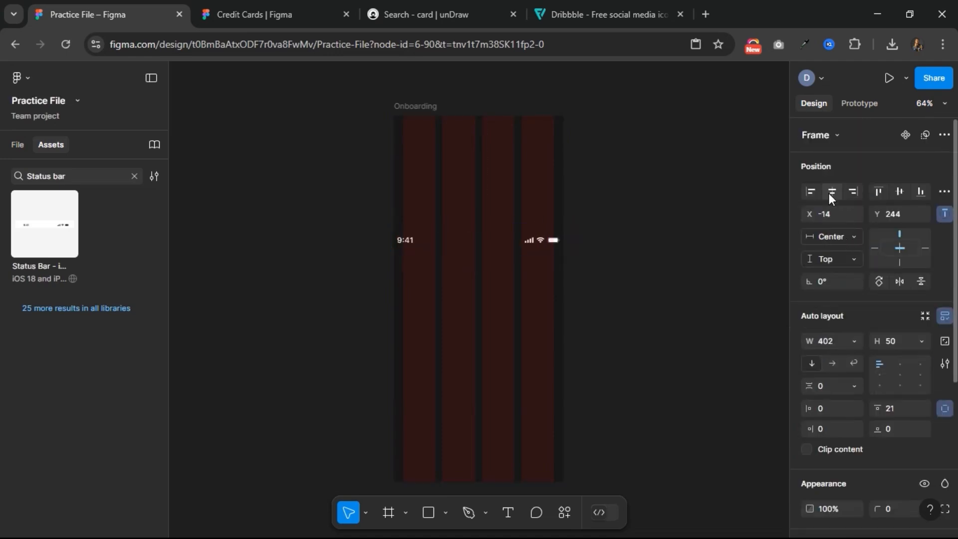
left_click(881, 199)
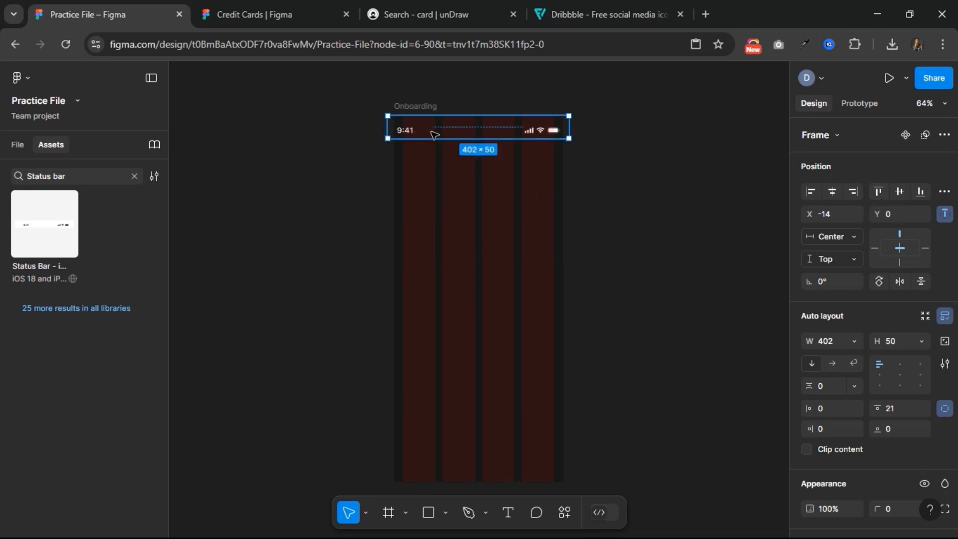
- Set the status bar's width to 375 and centre it horizontally again in the Onboarding frame
left_click(835, 338)
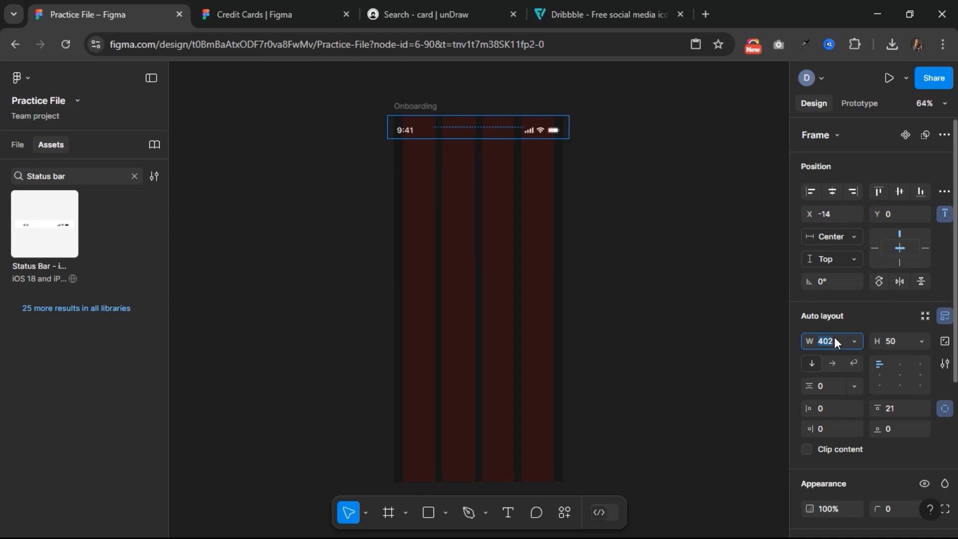
key("Return")
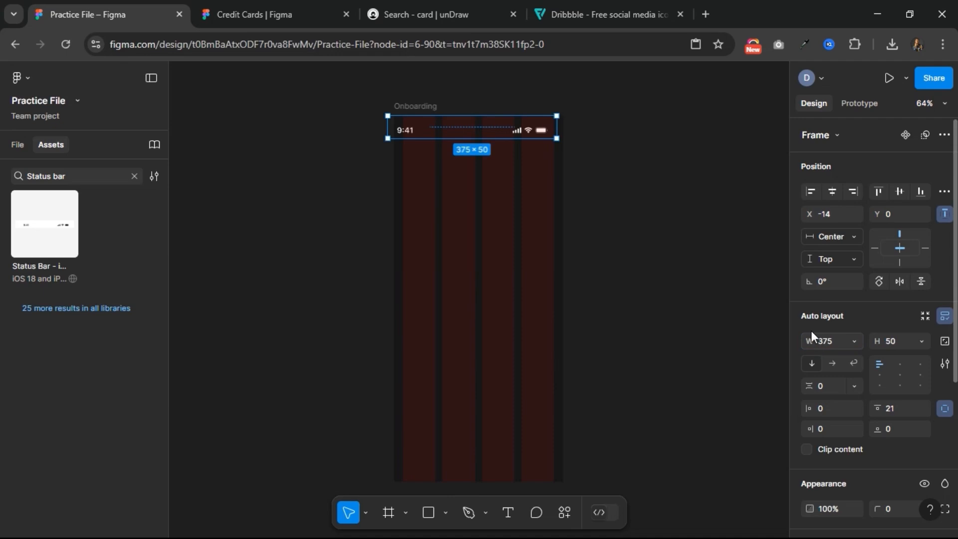
left_click(831, 193)
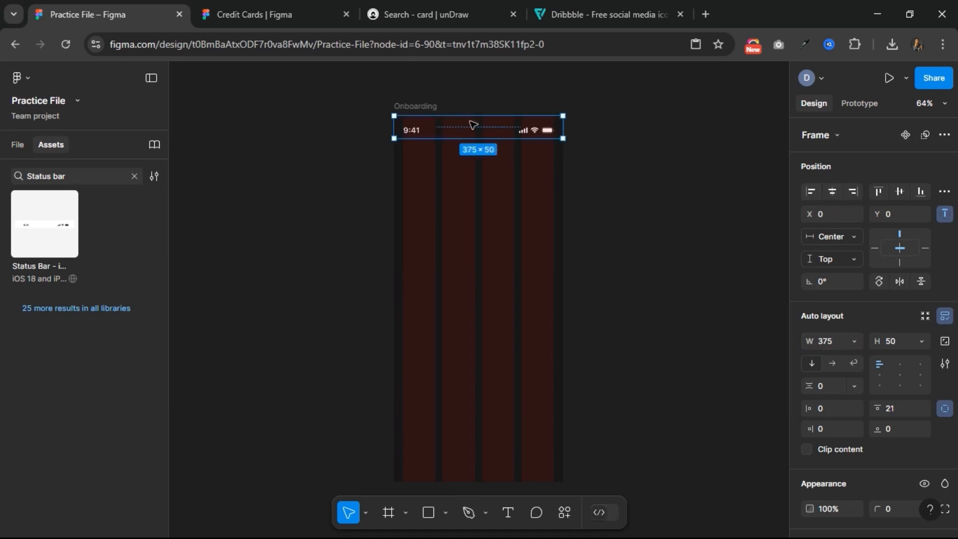
left_click(425, 104)
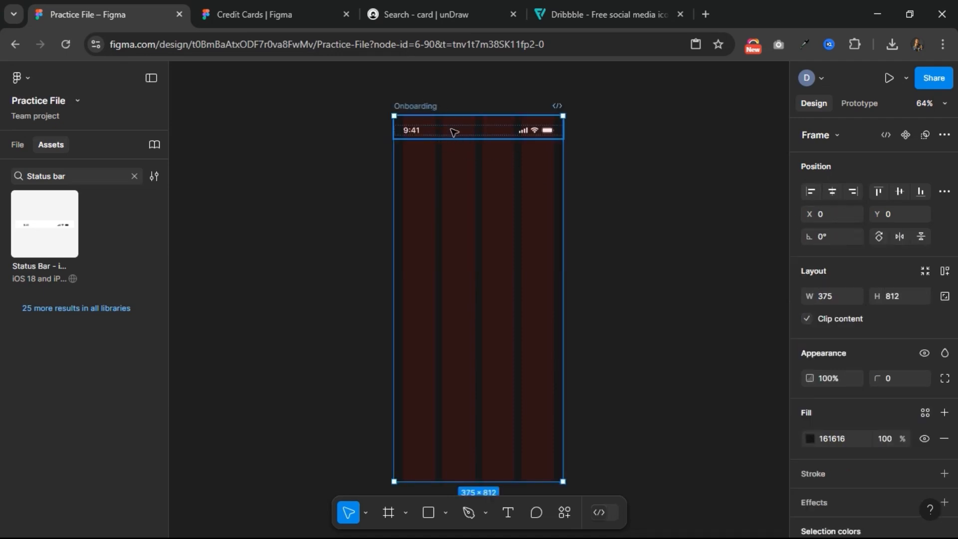
- Check the status bar's fit in the Onboarding frame, clear the selection and show the file's pages and layers
left_click(435, 132)
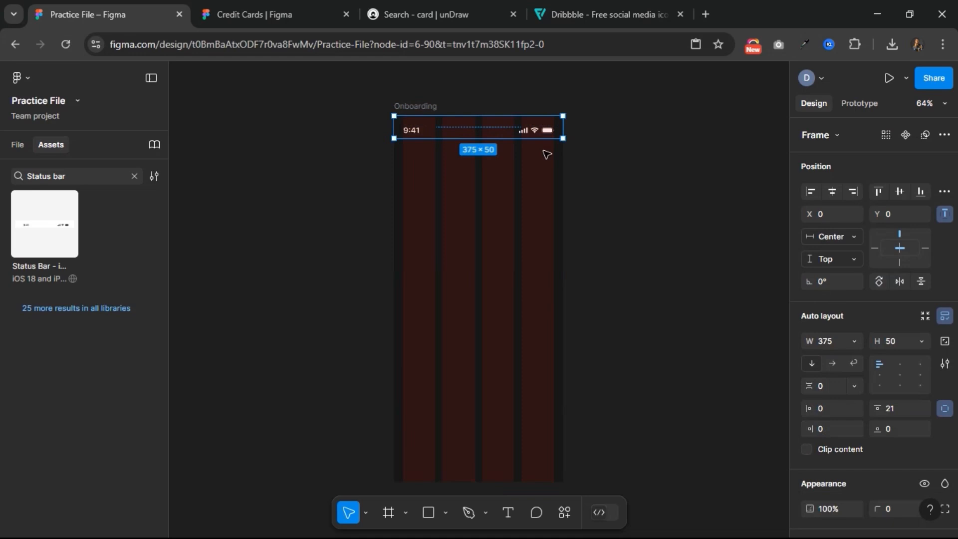
left_click(590, 153)
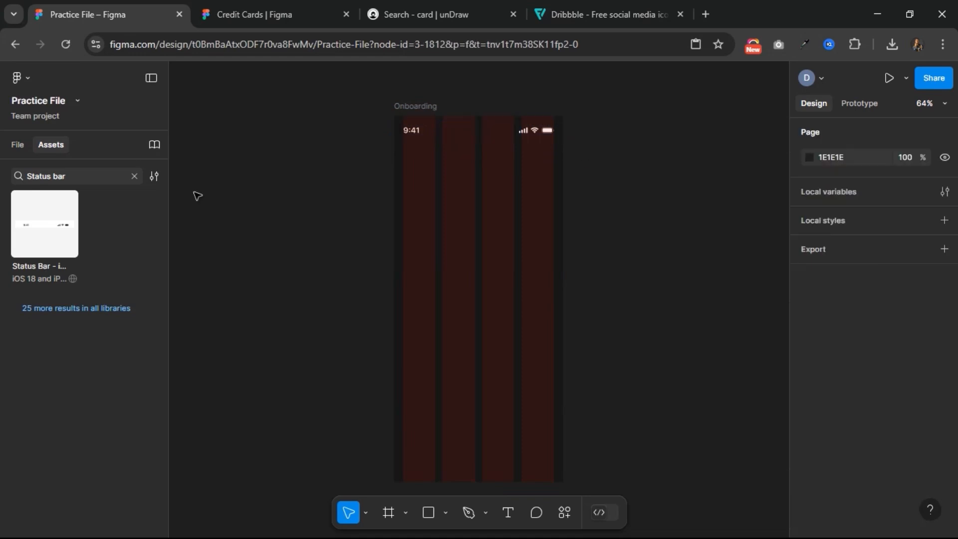
left_click(11, 146)
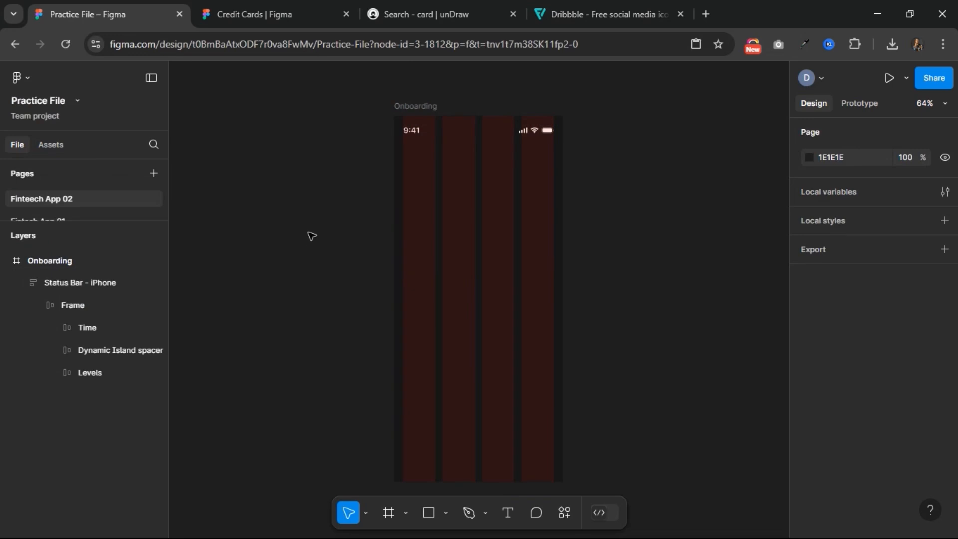
- Run the Foundation: Color Generator plugin and choose its Material profile
right_click(310, 233)
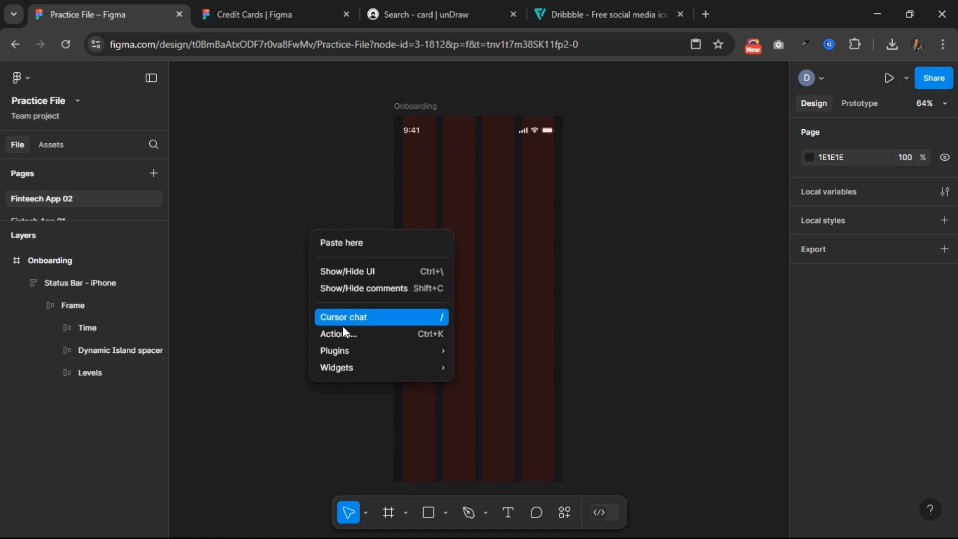
mouse_move(348, 353)
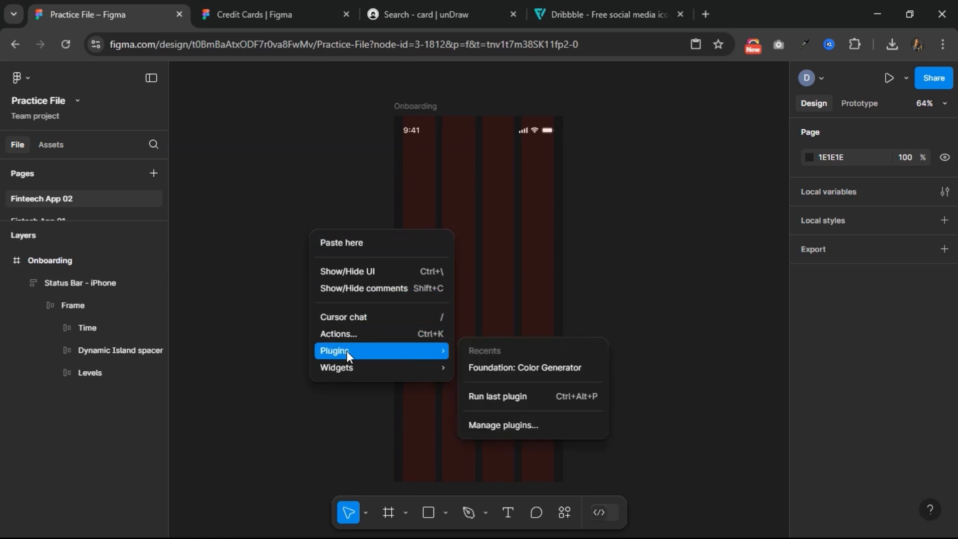
left_click(472, 368)
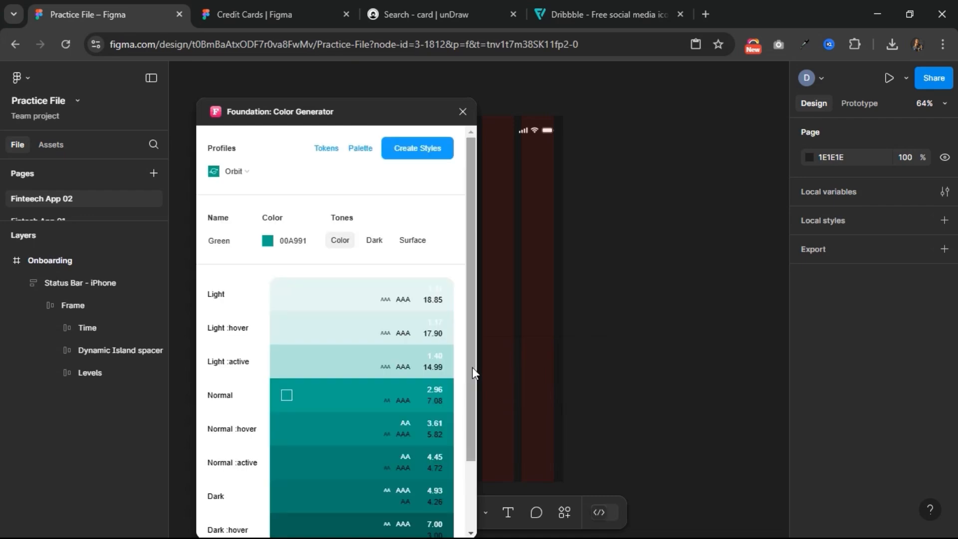
left_click(249, 171)
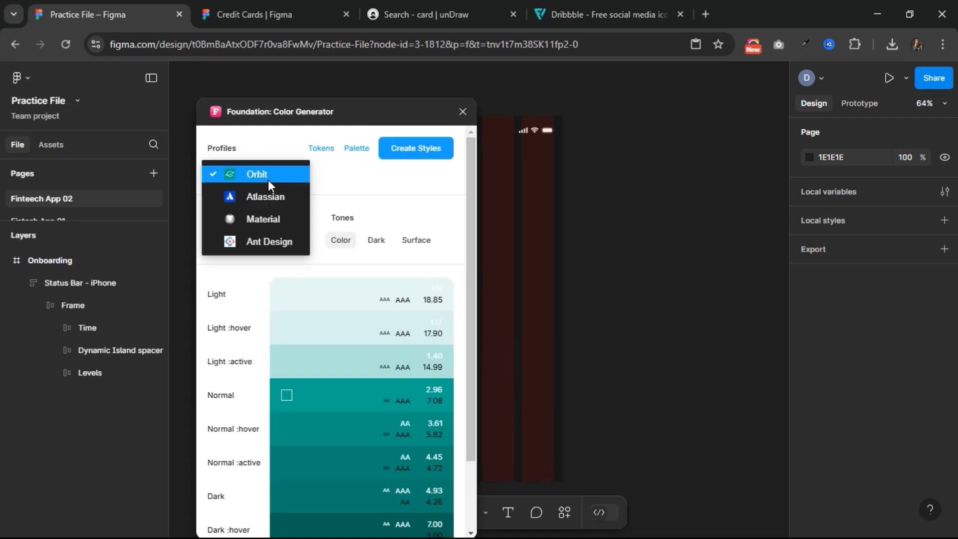
left_click(269, 217)
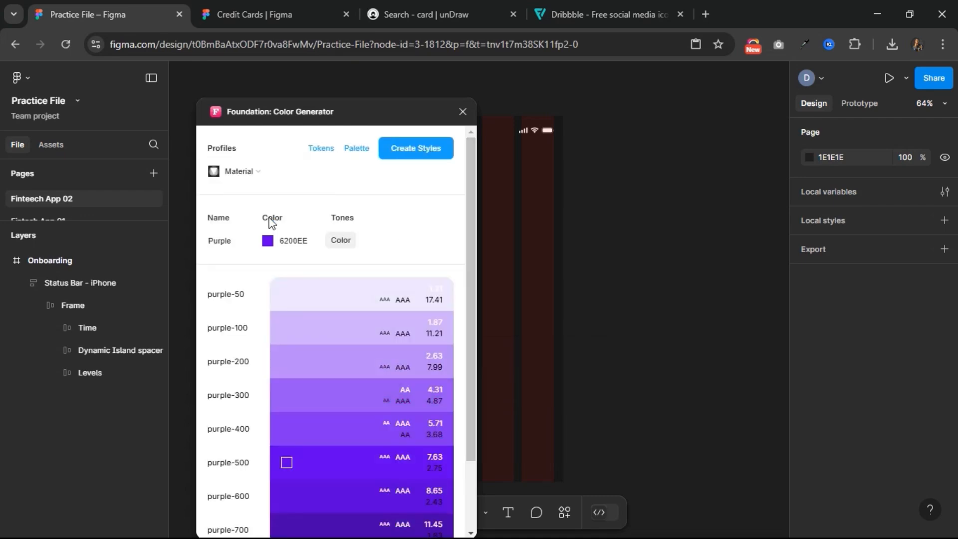
- Set the colour generator's base colour to F1524C
double_click(300, 241)
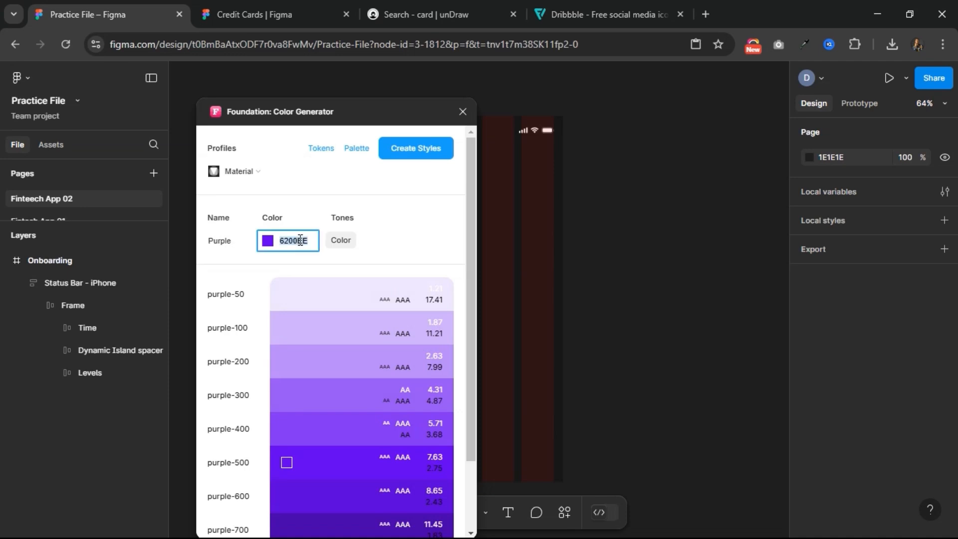
type("F")
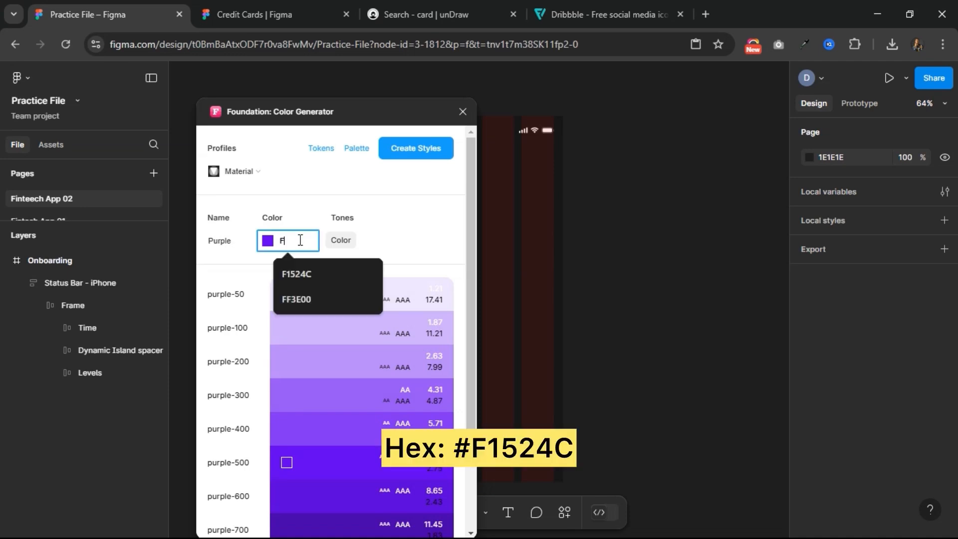
type("1524")
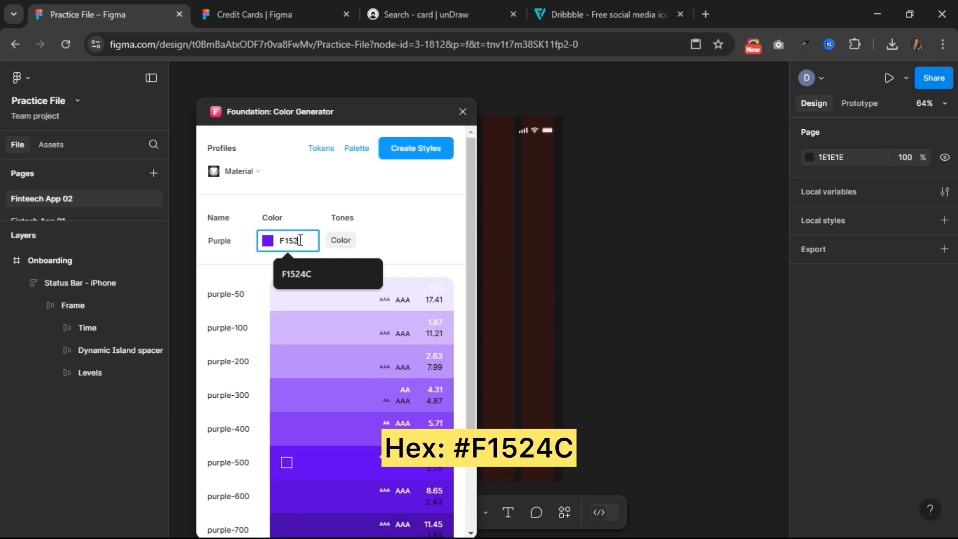
type("C")
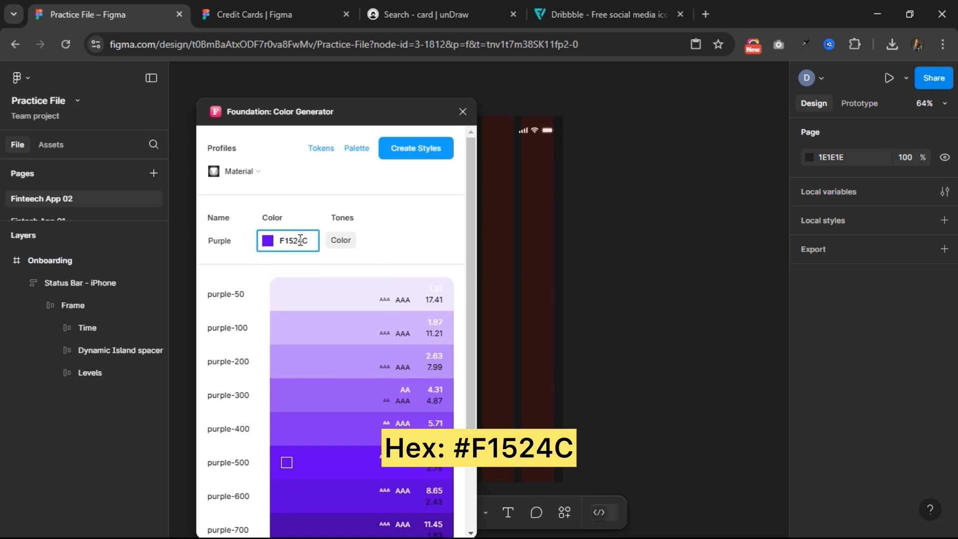
- Name the generated palette Primary and create its colour styles in the file
double_click(237, 243)
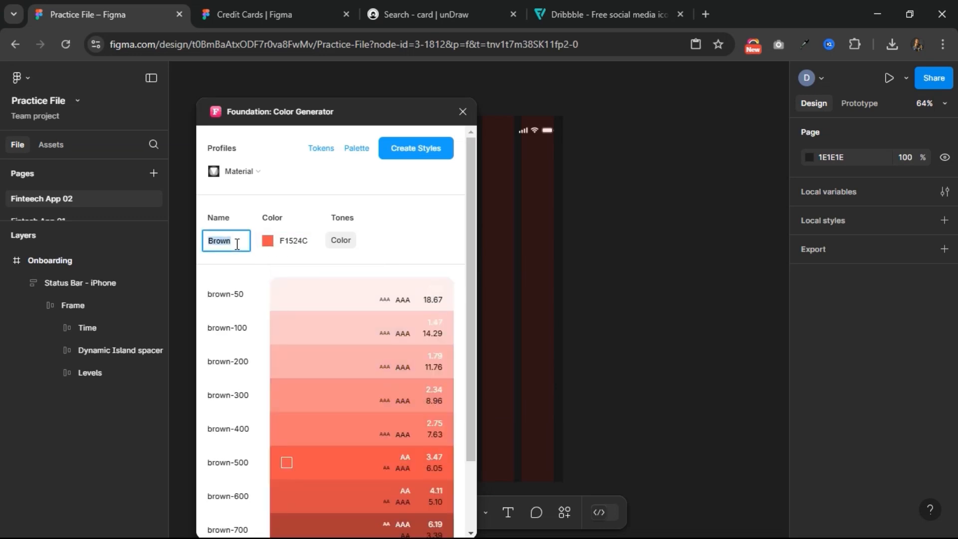
type("Pr")
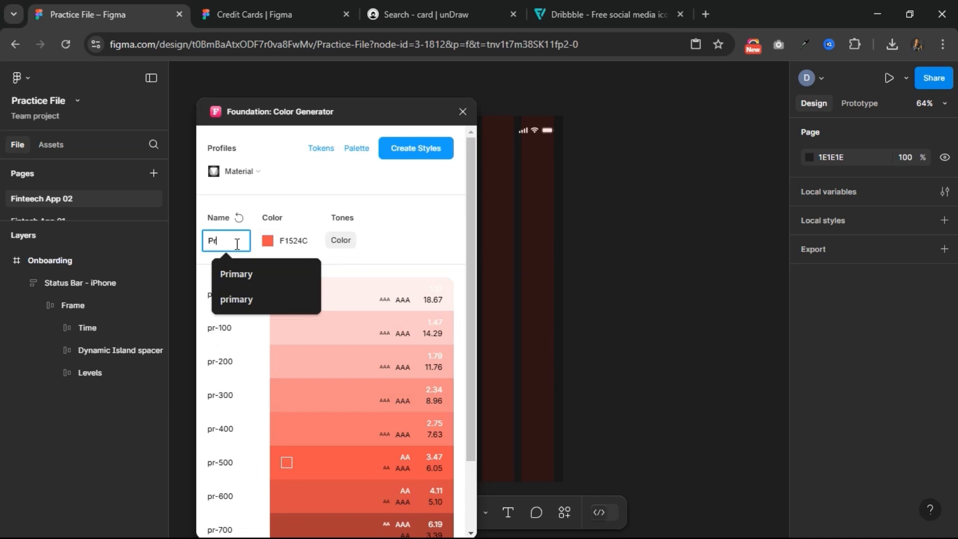
type("imary")
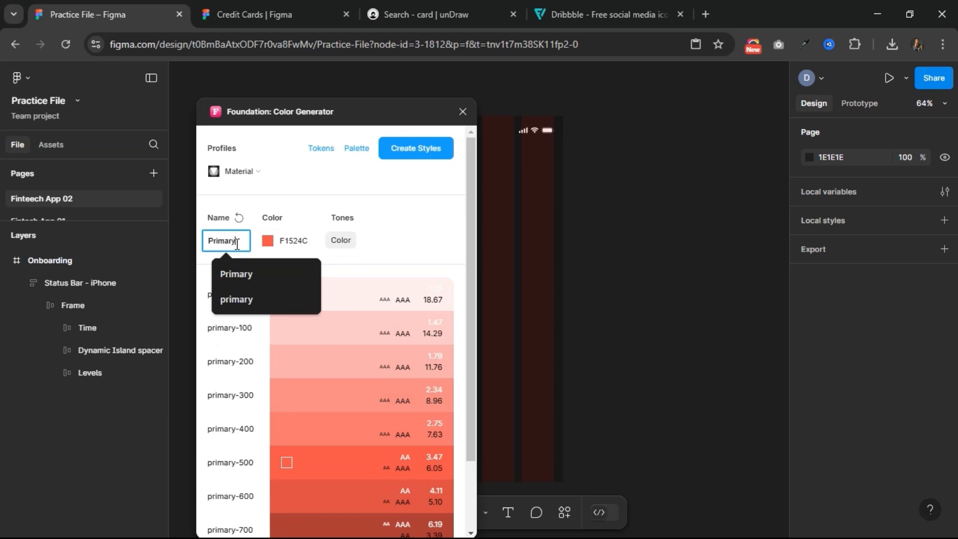
left_click(384, 230)
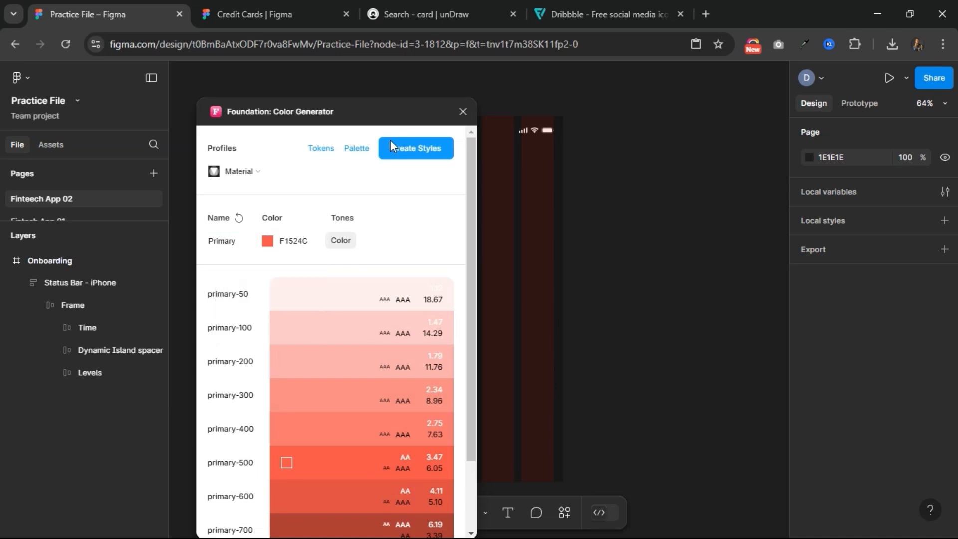
left_click(396, 152)
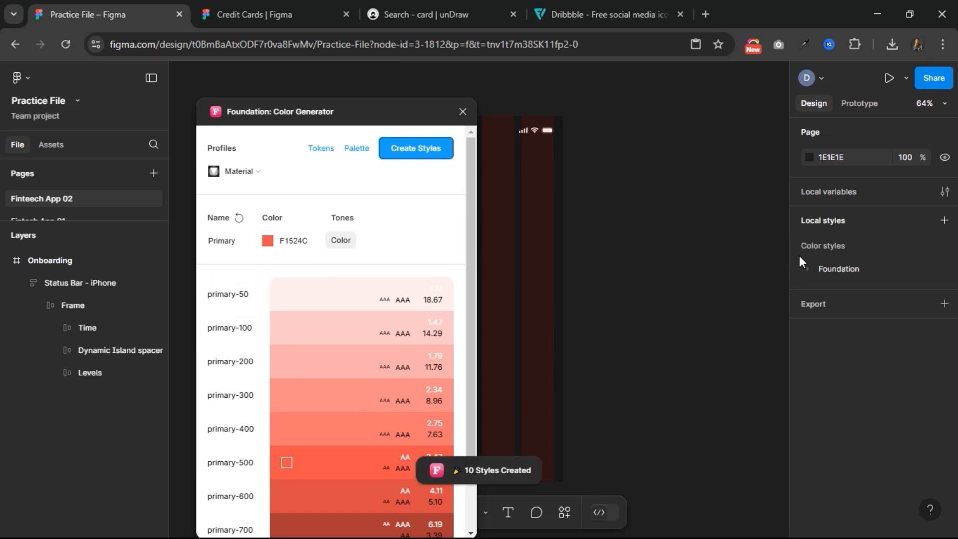
- Review the primary colour styles inside the Foundation group, collapse the groups again and close the colour generator
left_click(807, 270)
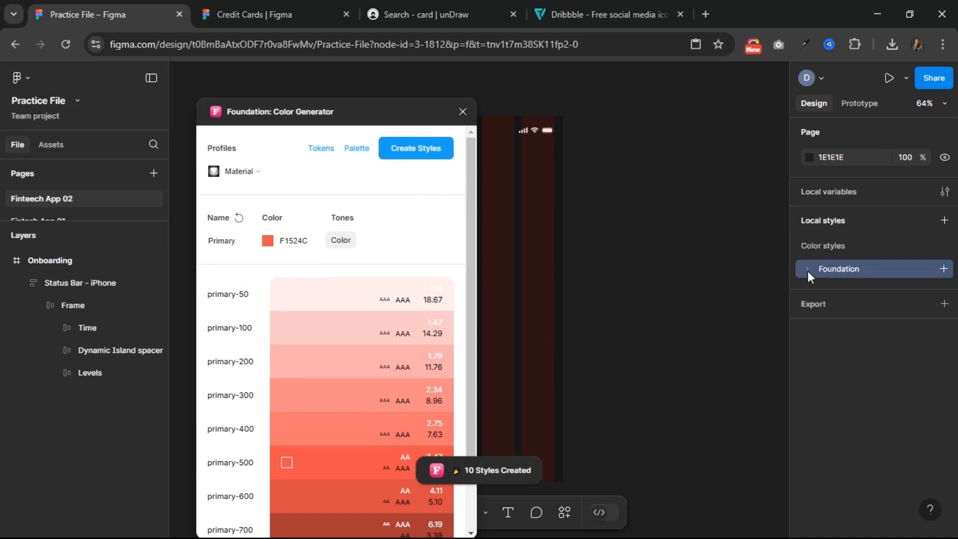
left_click(824, 288)
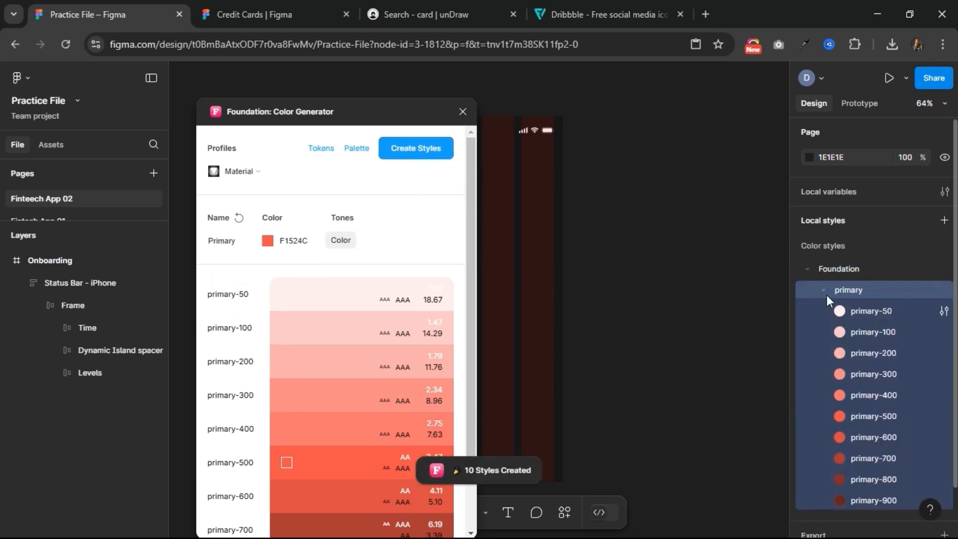
left_click(825, 289)
left_click(808, 269)
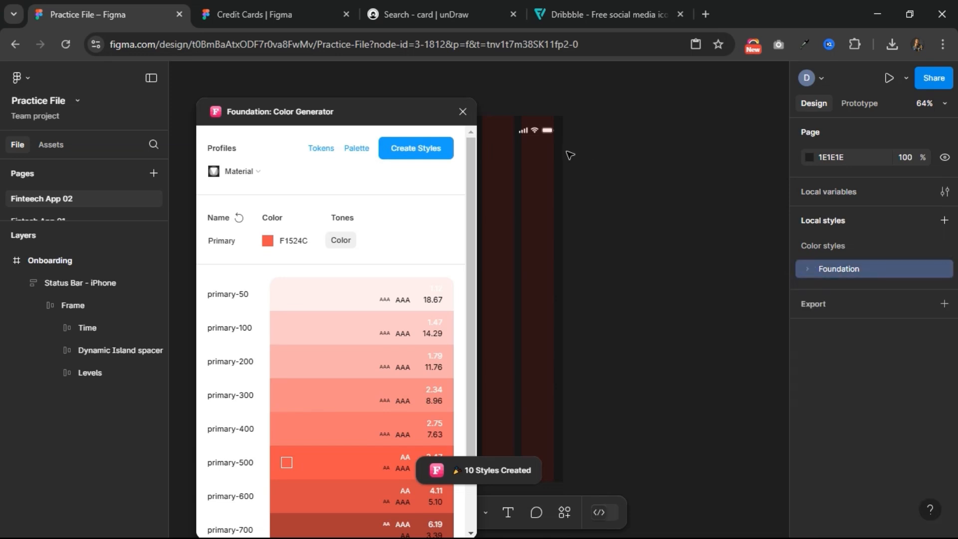
left_click(463, 111)
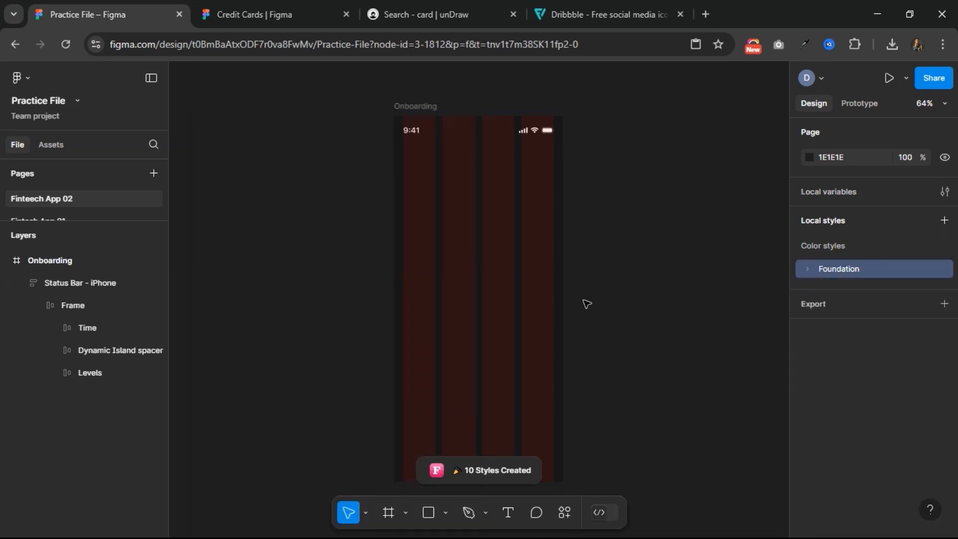
left_click(619, 340)
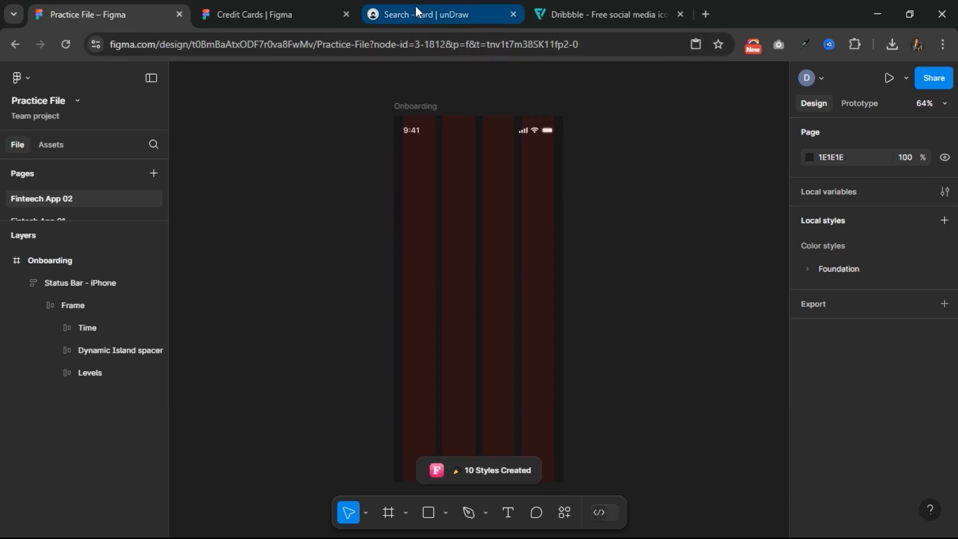
- Switch to the unDraw website and search its illustrations for "credit card"
left_click(415, 5)
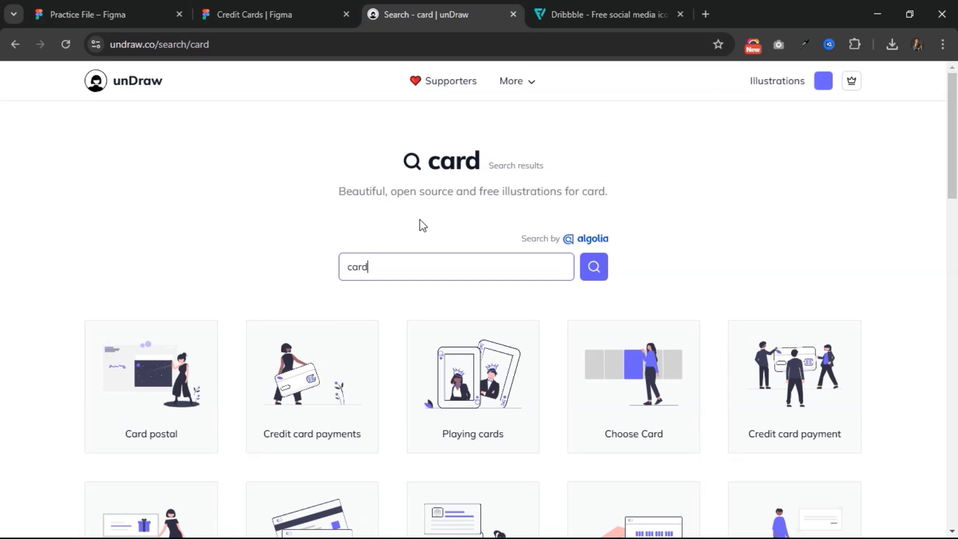
scroll(423, 223, "down", 1)
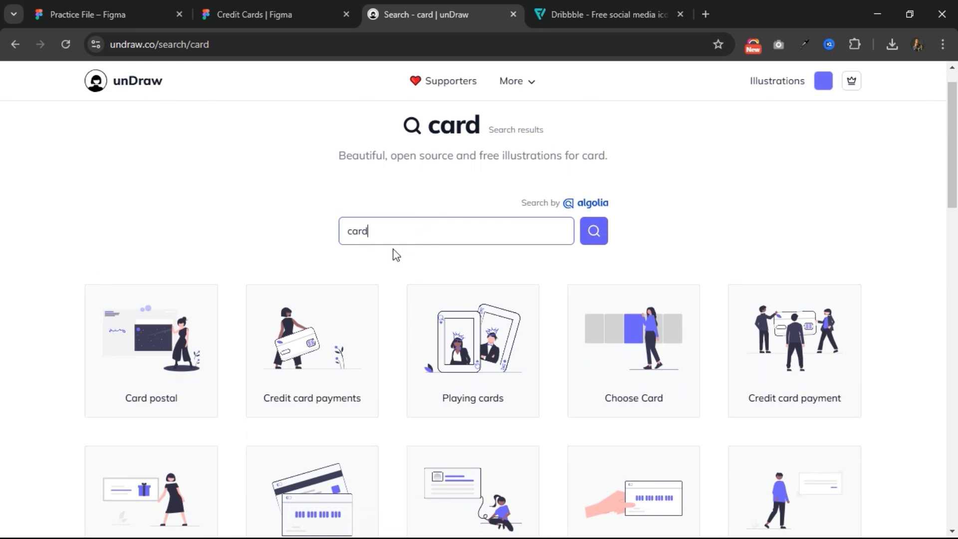
scroll(394, 242, "down", 1)
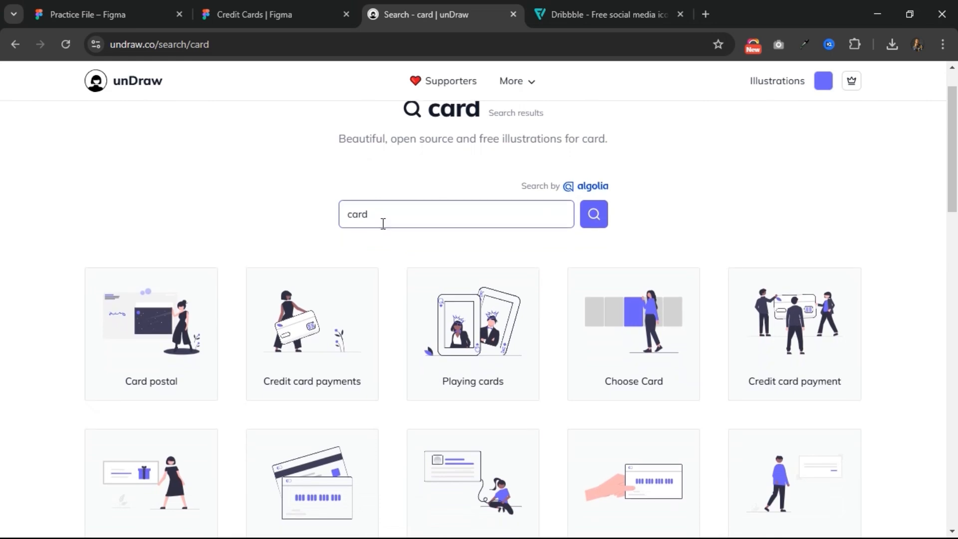
left_click_drag(385, 220, 330, 218)
type("credit card")
key("Return")
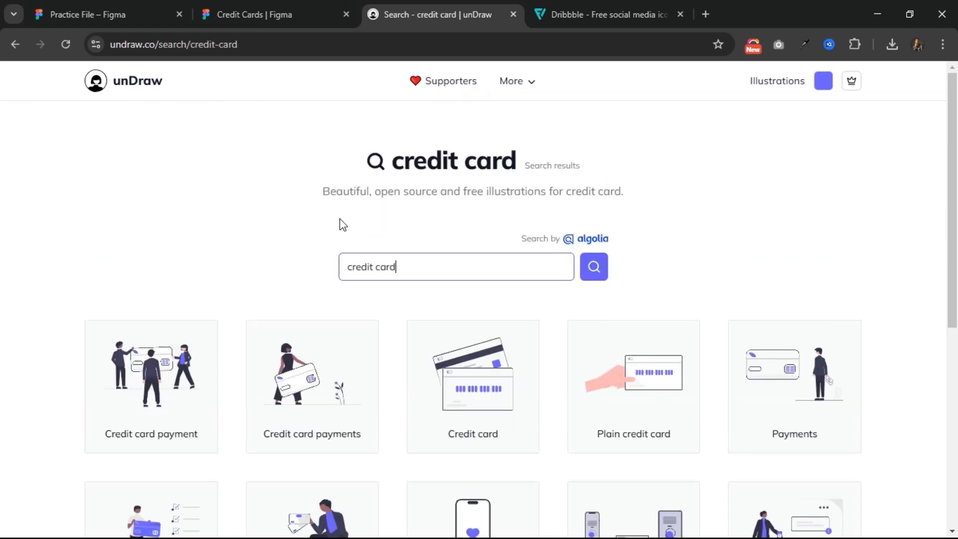
- Download the illustration titled "Credit card" as an SVG for projects
left_click(471, 382)
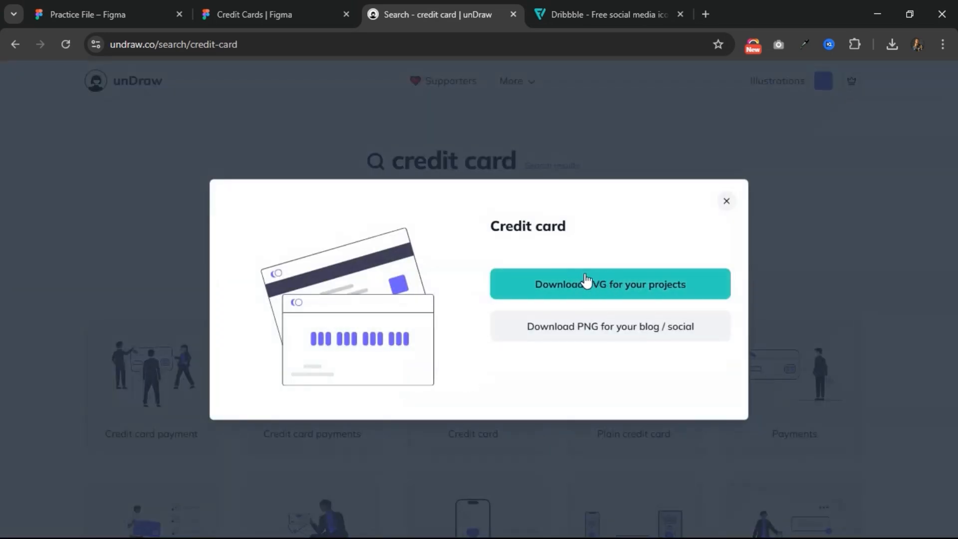
left_click(578, 286)
left_click(588, 283)
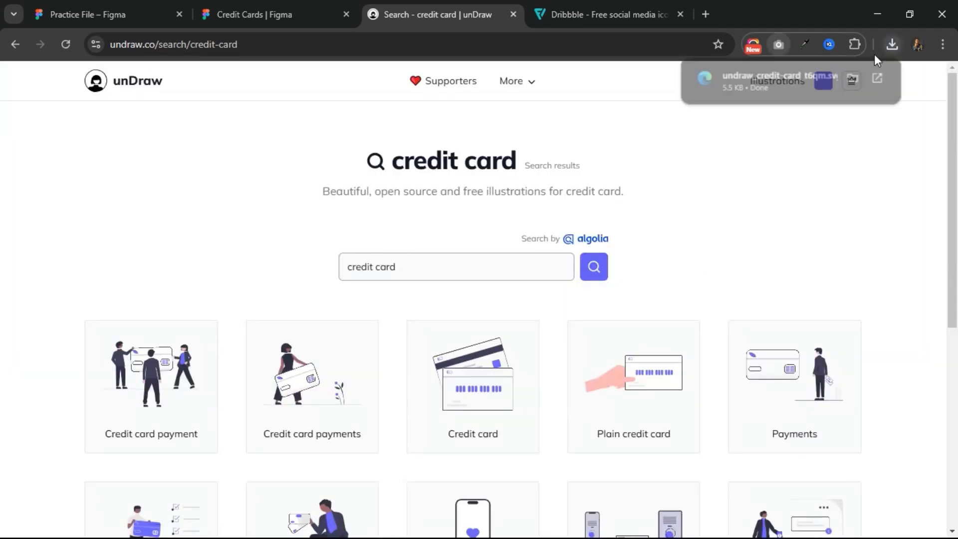
- Bring the downloaded credit card SVG from the Downloads folder into the Figma Practice File and place it left of the Onboarding frame
left_click(854, 79)
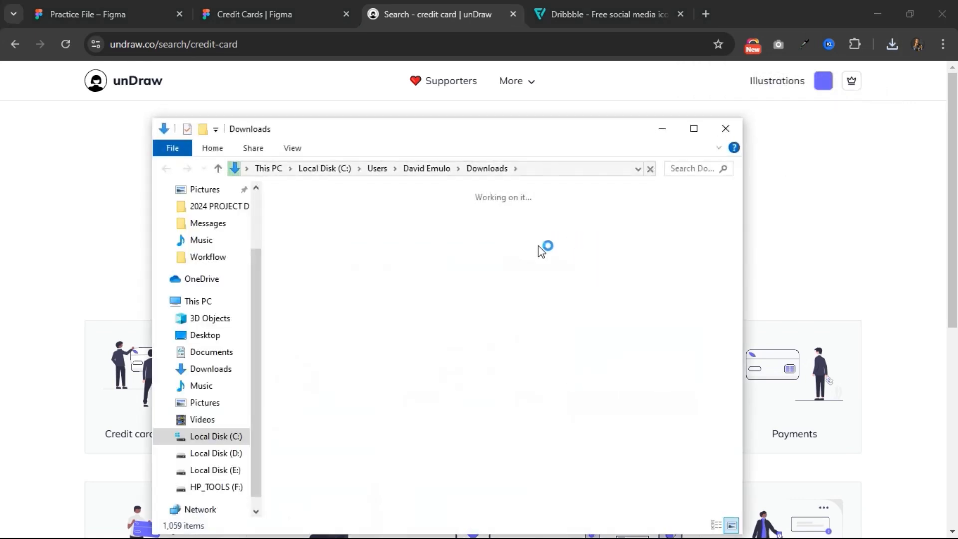
left_click_drag(316, 258, 274, 89)
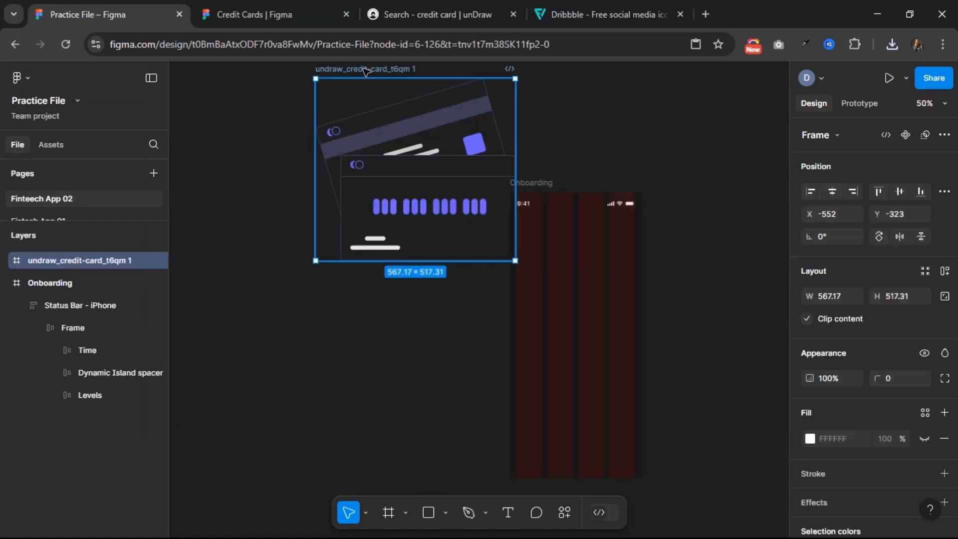
left_click_drag(362, 68, 298, 157)
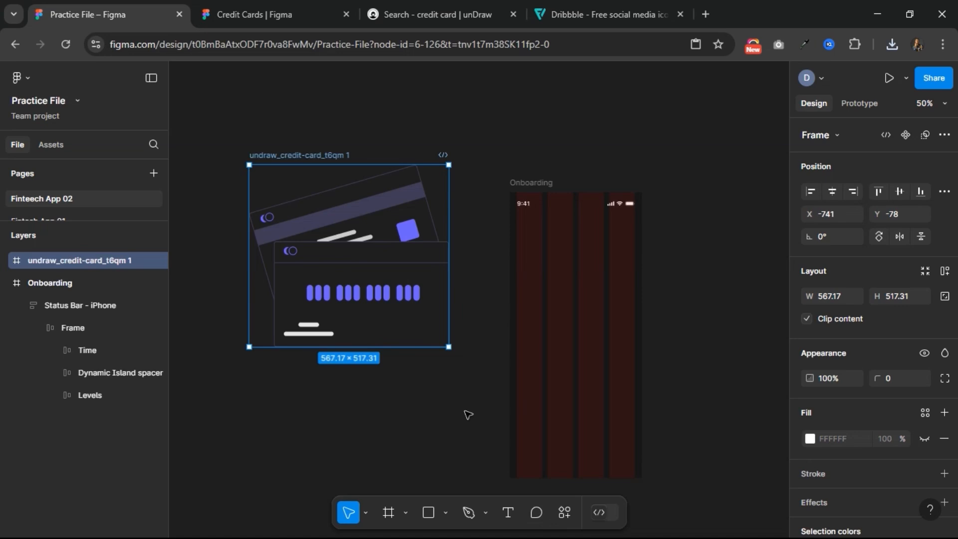
- Scale the credit card illustration proportionally to a width of 285
scroll(468, 415, "down", 2)
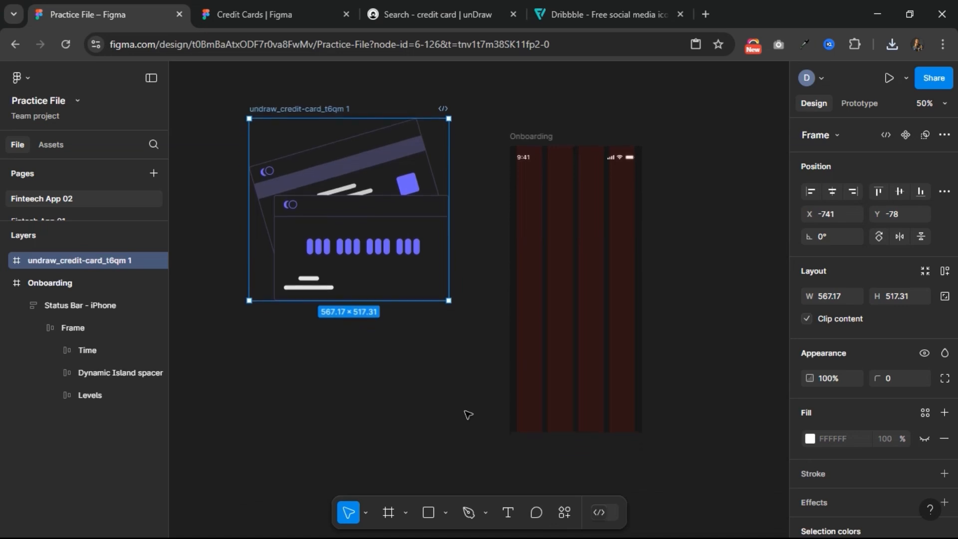
scroll(468, 415, "right", 2)
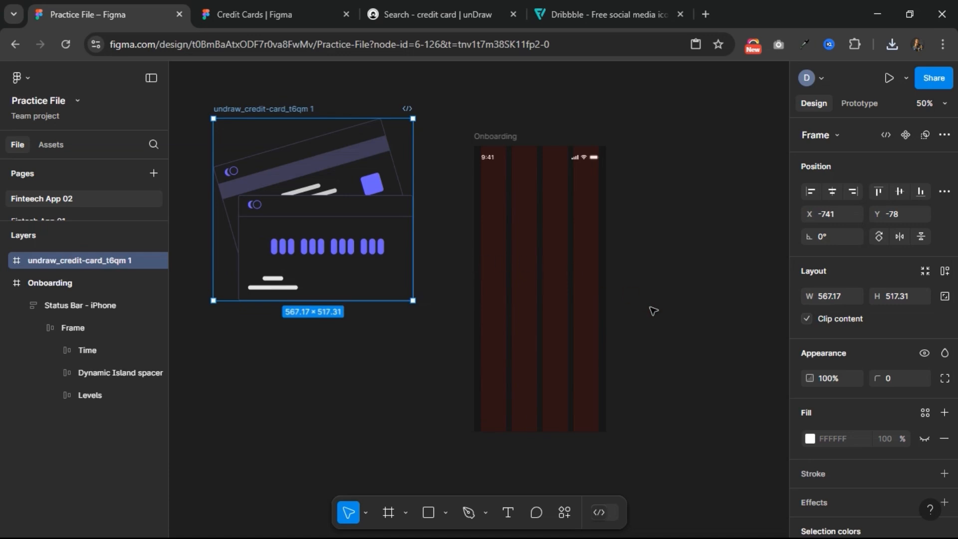
key("k")
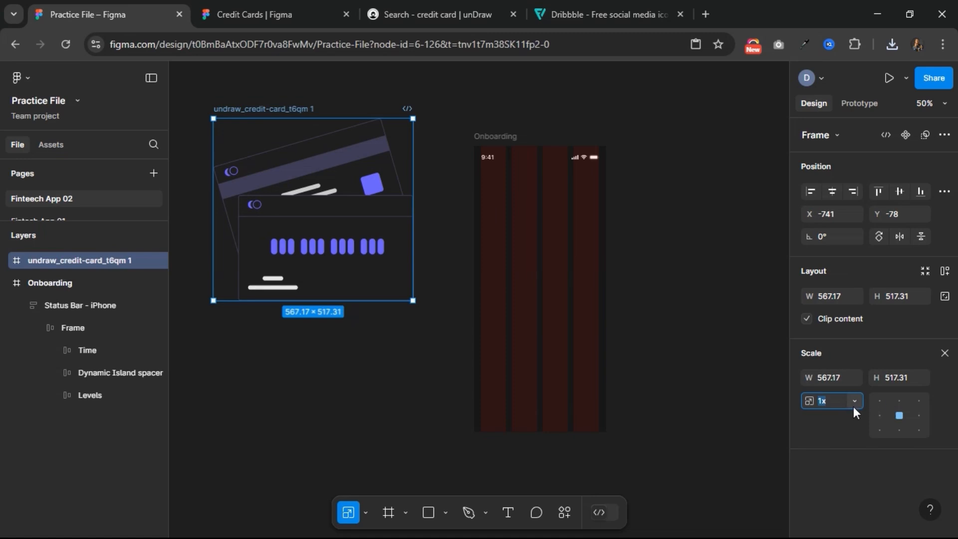
left_click(845, 380)
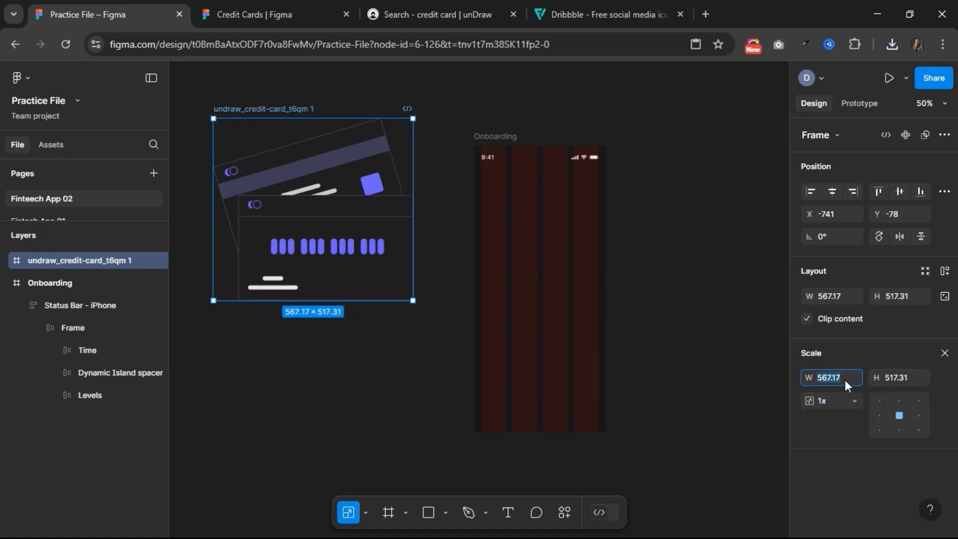
type("285")
key("Return")
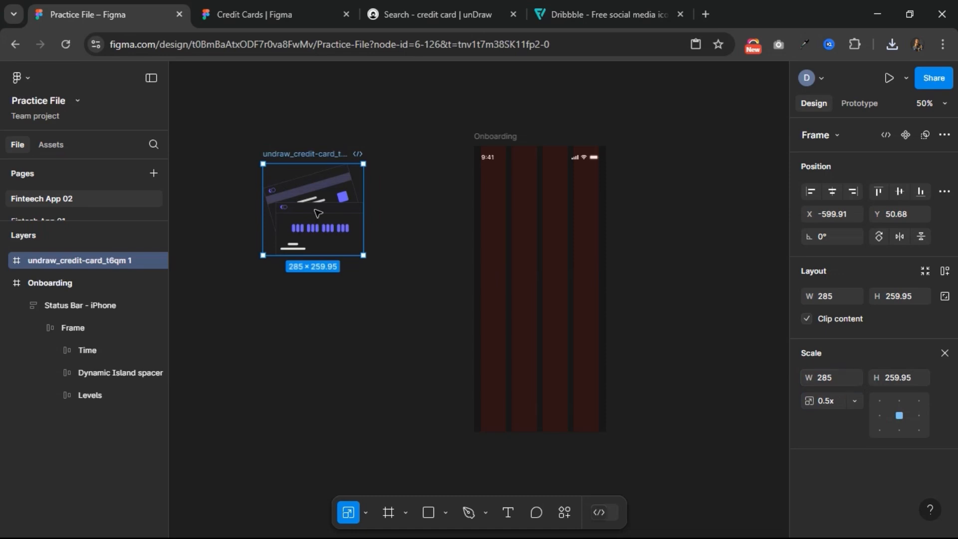
- Move the illustration into the Onboarding frame, centre it horizontally and shift it up to Y 150, 100 px below the status bar
left_click_drag(332, 167, 513, 203)
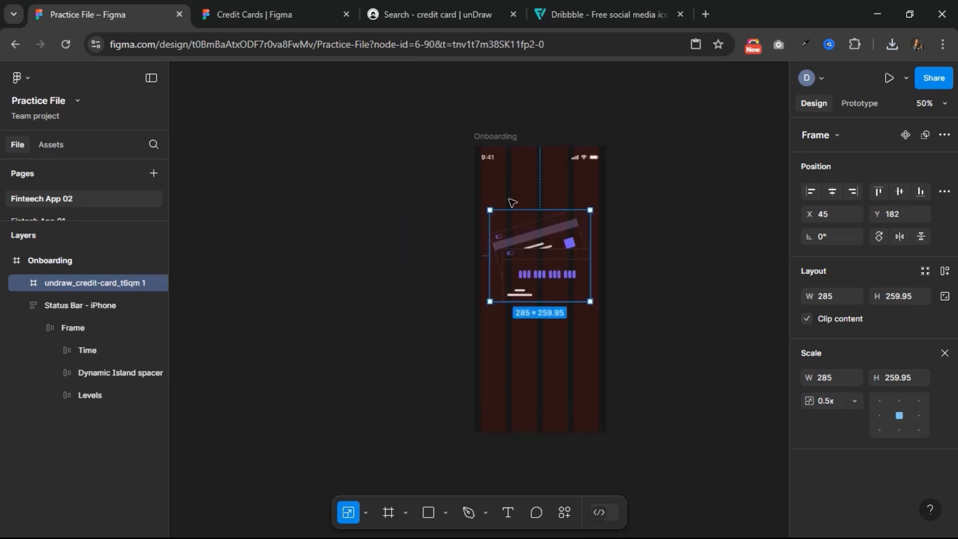
left_click(831, 199)
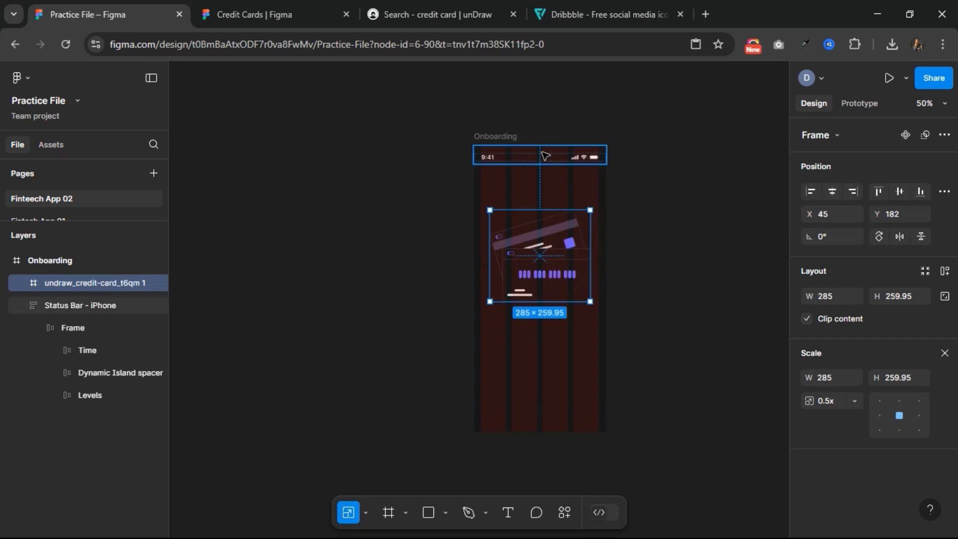
key("alt")
key("Up")
key("Up")
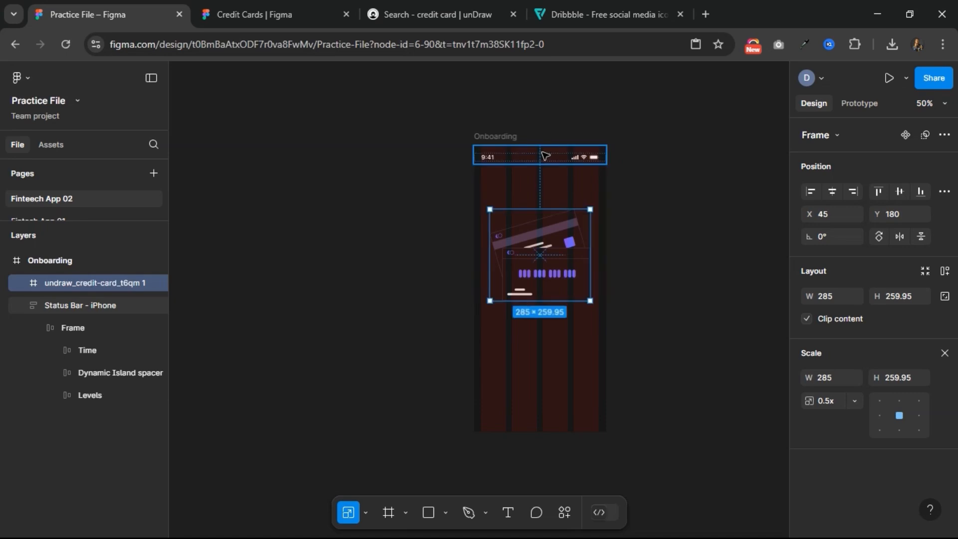
key("alt")
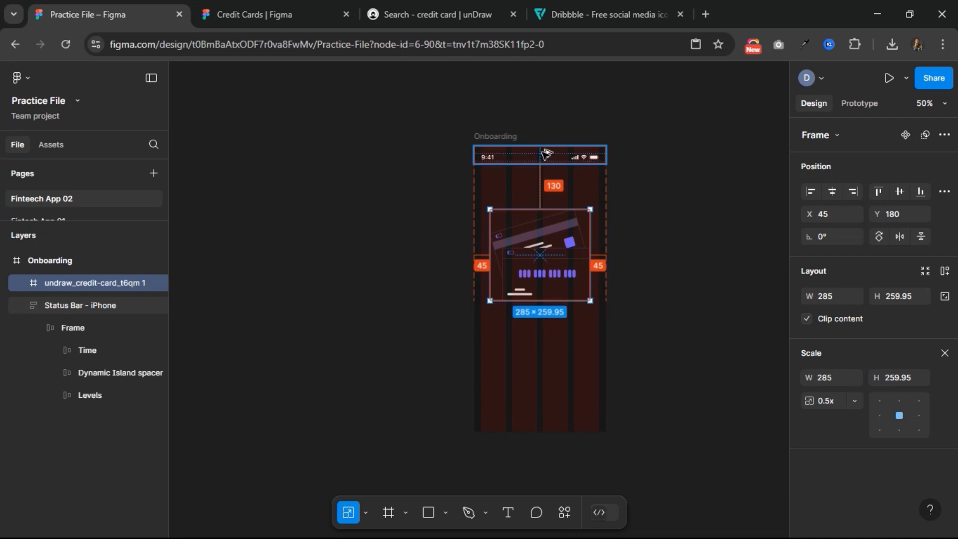
key("shift+Up")
key("shift+Up")
key("shift+Up")
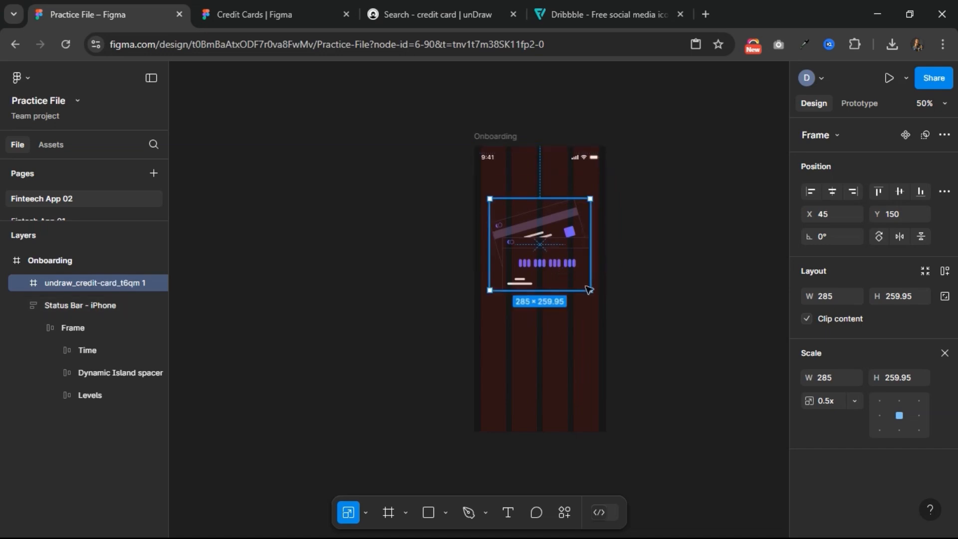
left_click(945, 353)
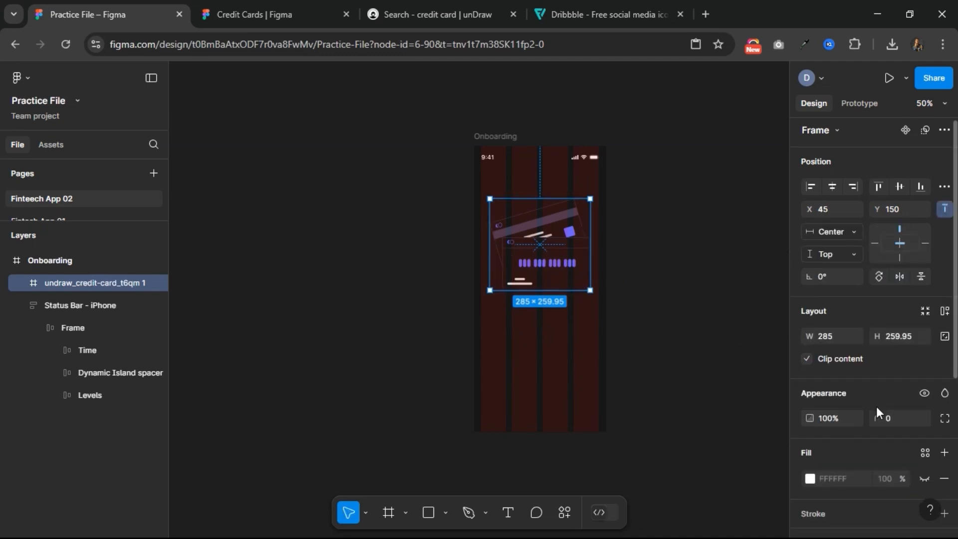
- Replace the illustration's purple 6C63FF colour with the Foundation primary-500 style
scroll(876, 407, "down", 5)
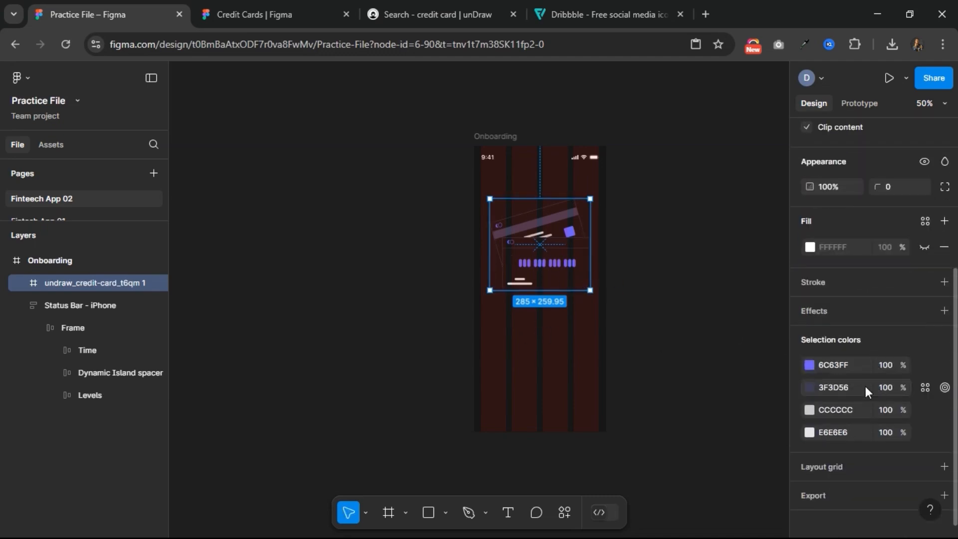
left_click(851, 365)
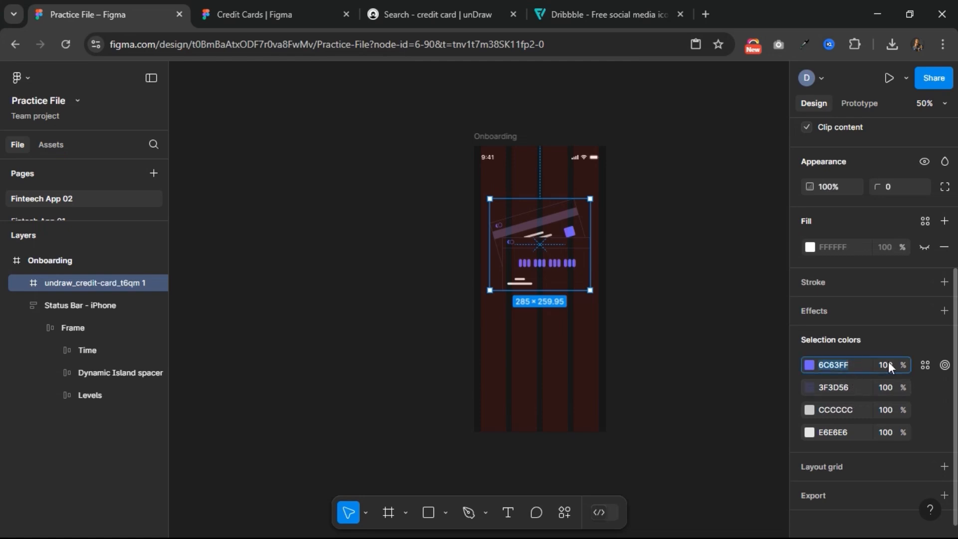
left_click(923, 362)
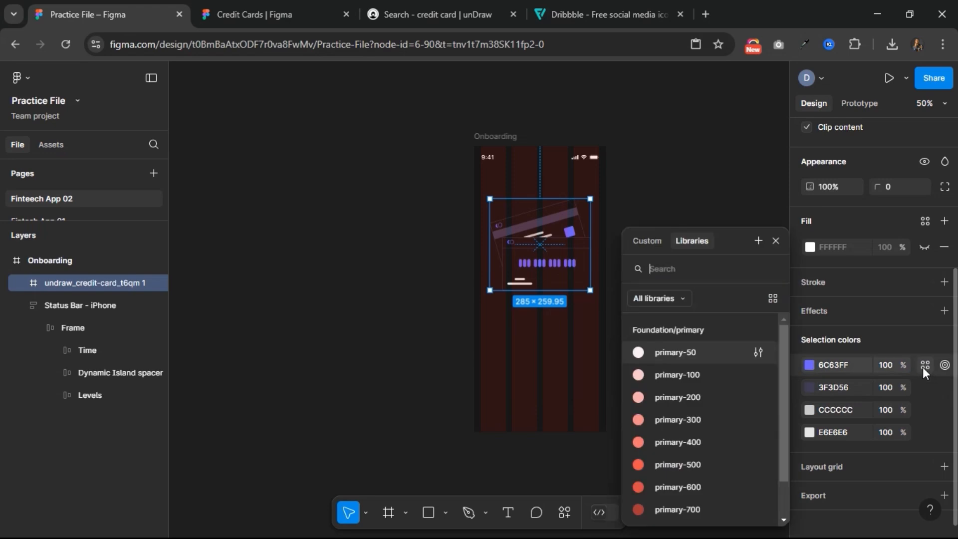
left_click(719, 468)
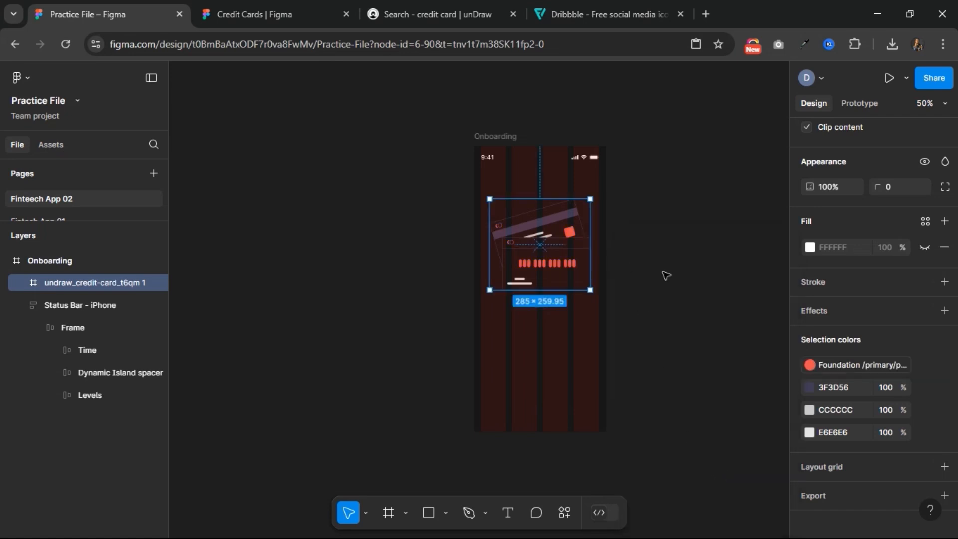
- Change the illustration's dark 3F3D56 colour to white FFFFFF and deselect it
left_click(842, 388)
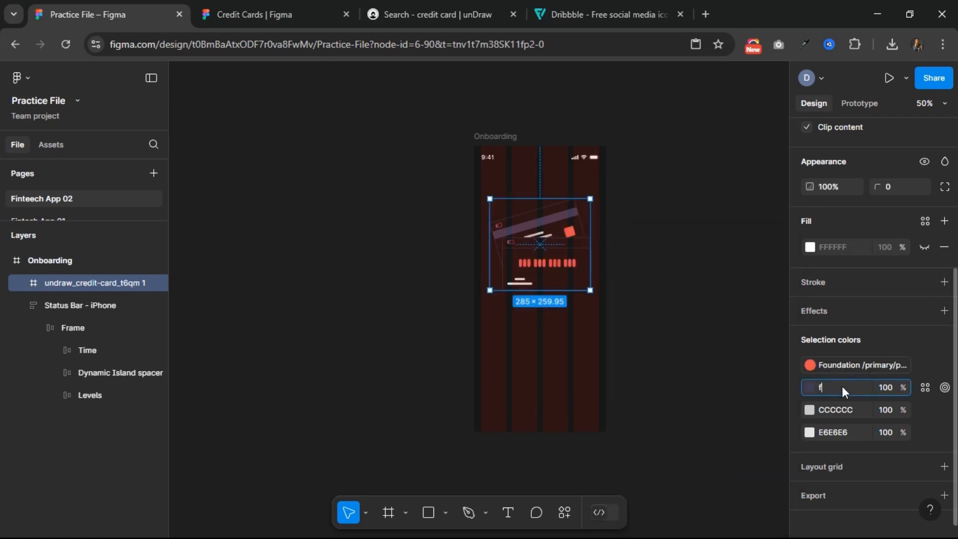
key("Return")
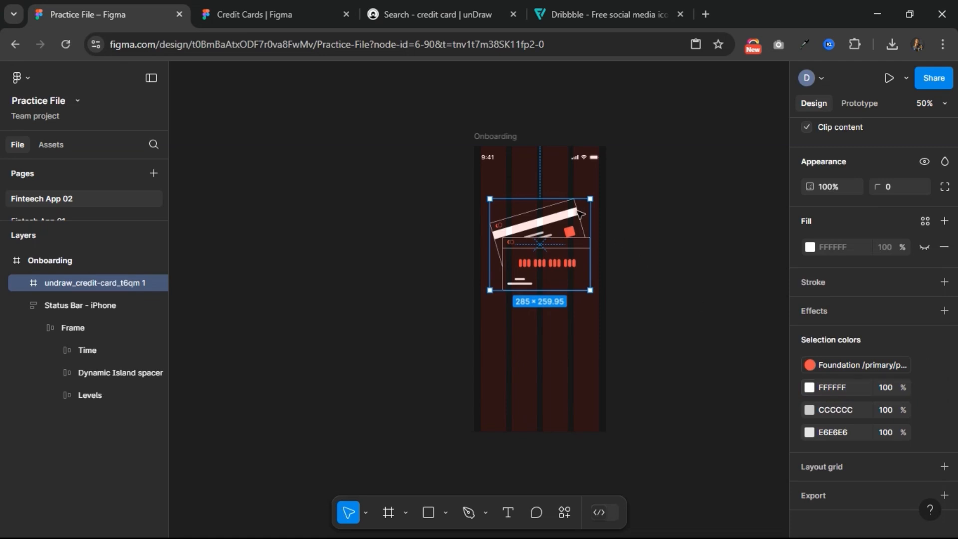
left_click(643, 228)
- Add the two-line text "Get a global virtual card" below the illustration in the Onboarding frame, breaking the line after "global"
scroll(643, 228, "right", 3)
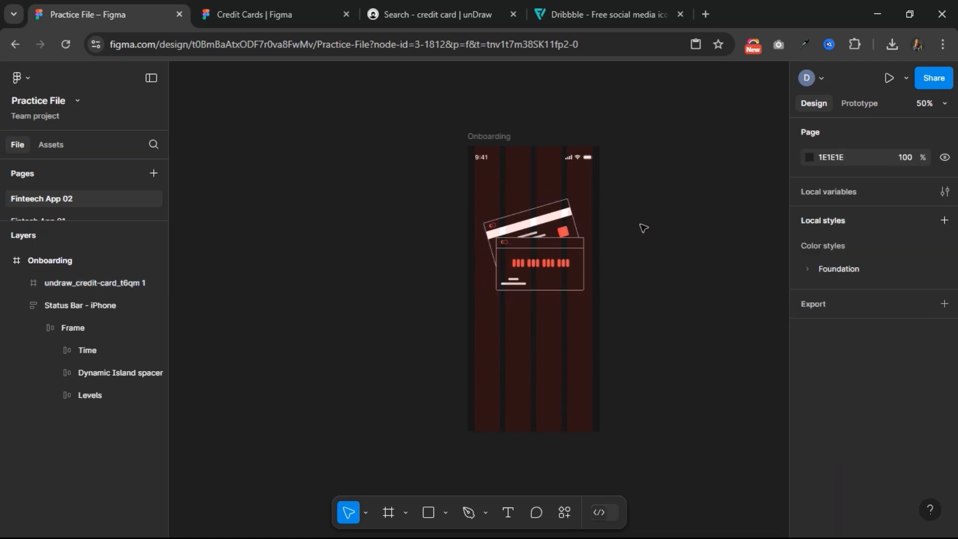
scroll(643, 228, "right", 2)
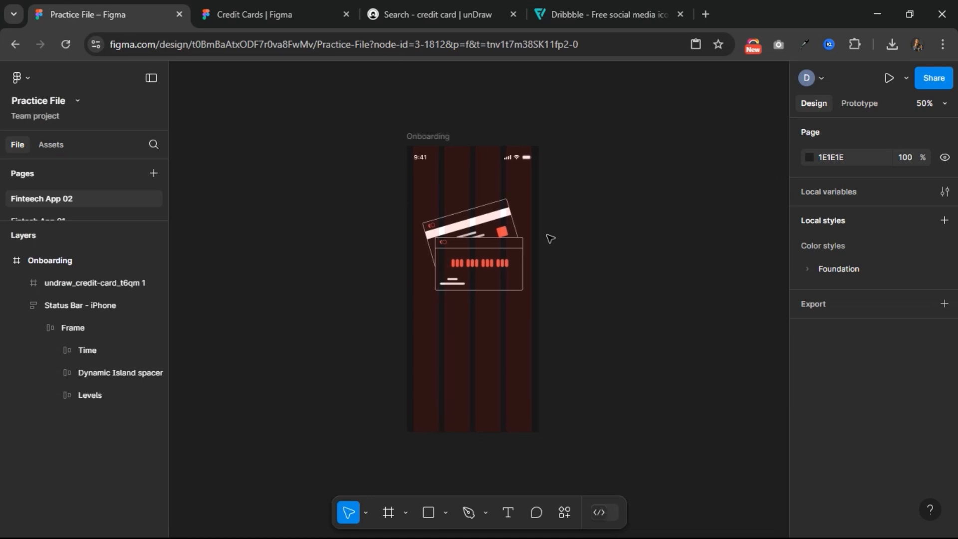
key("ctrl+plus")
scroll(551, 239, "up", 3)
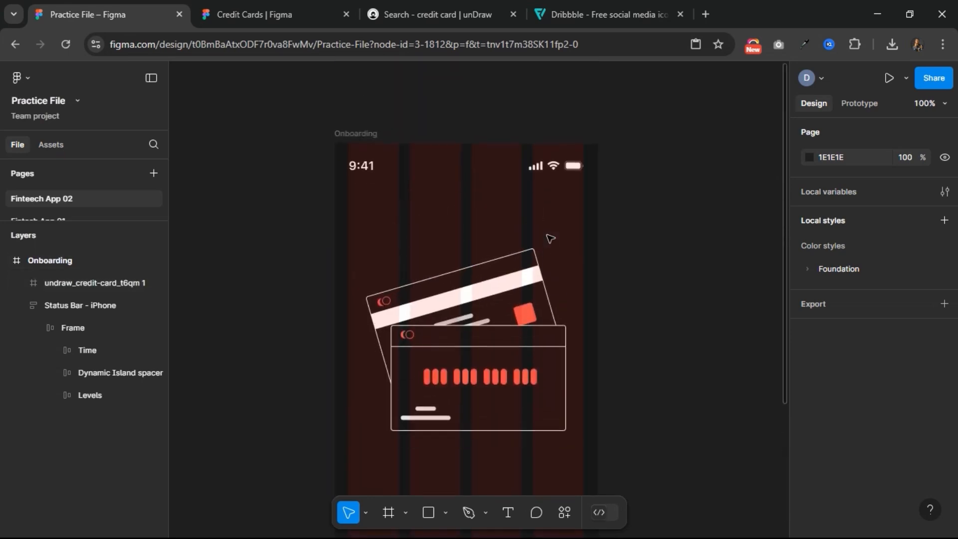
scroll(550, 239, "down", 3)
left_click(508, 513)
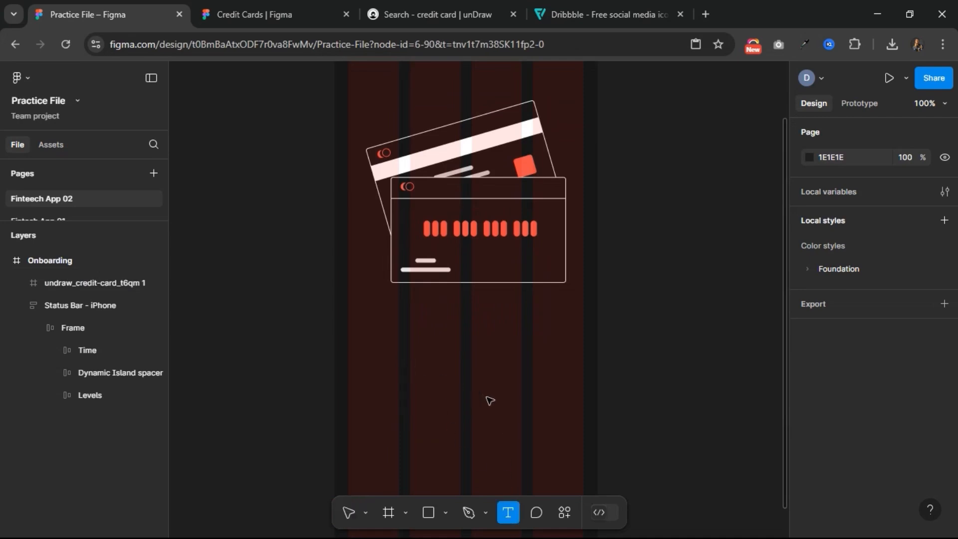
left_click(413, 369)
type("H")
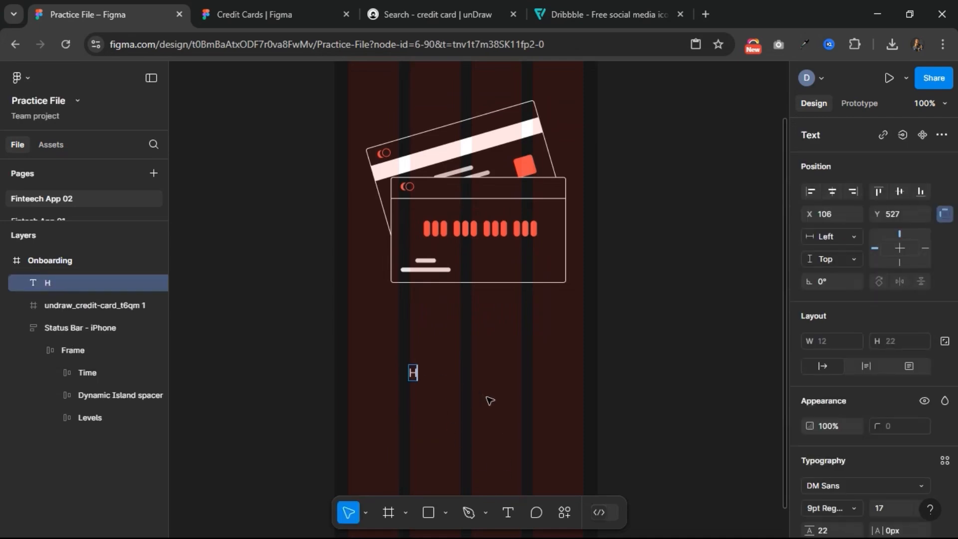
key("BackSpace")
type("Get a global")
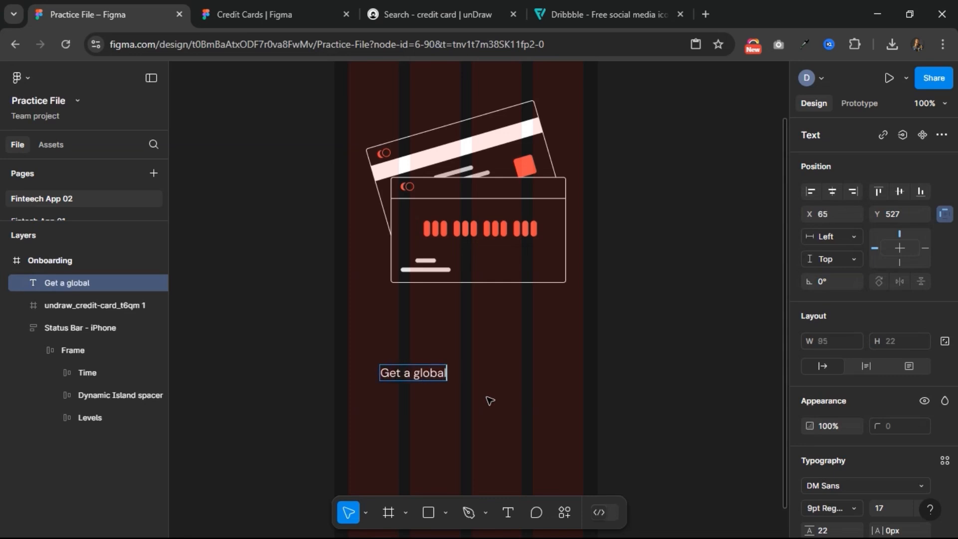
key("Return")
type("virtual ")
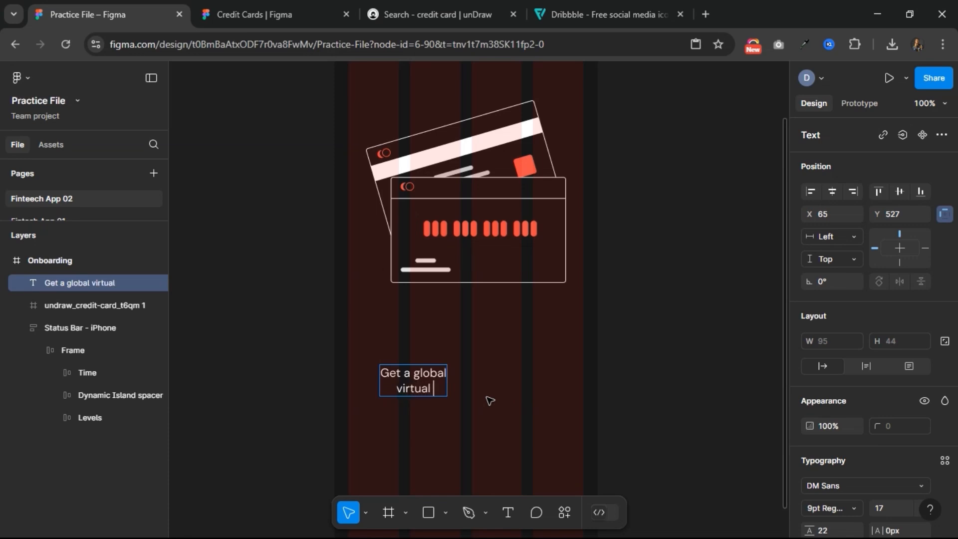
type("card")
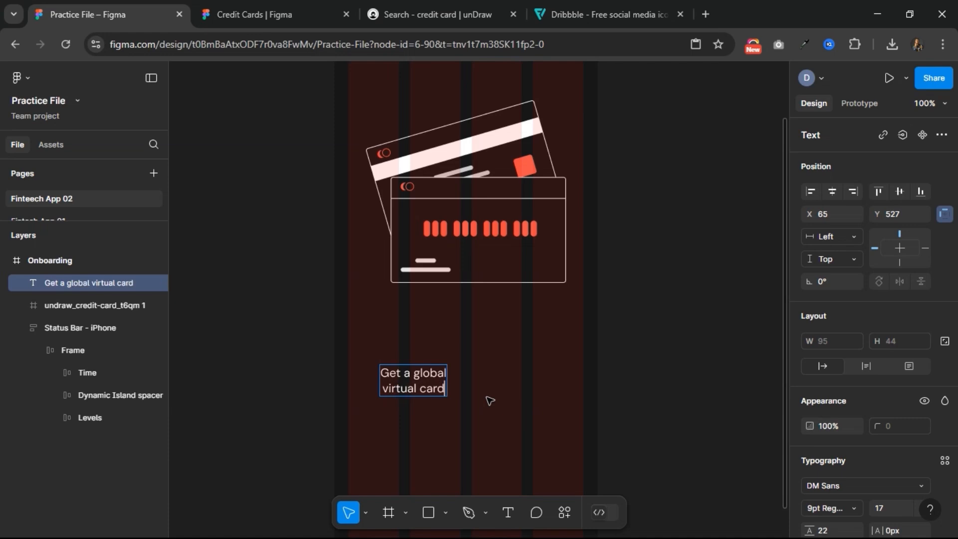
key("Escape")
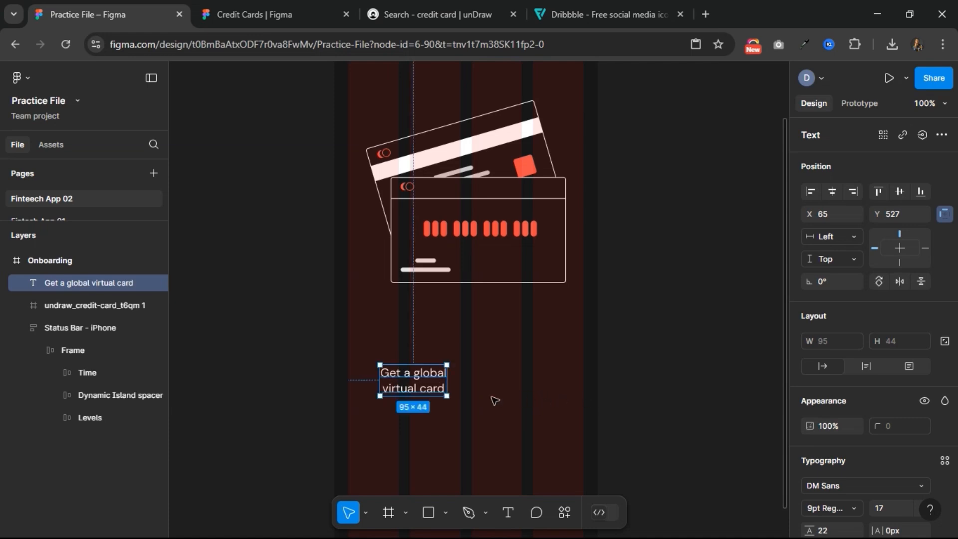
- Shift the heading right to X 131, and set its font size to 24 with Auto line height
left_click_drag(422, 388, 467, 388)
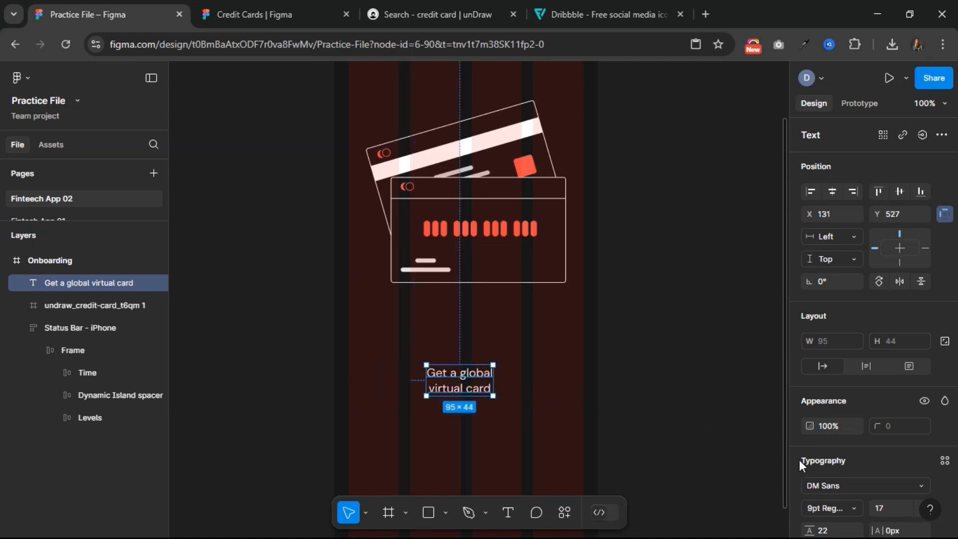
scroll(829, 471, "down", 2)
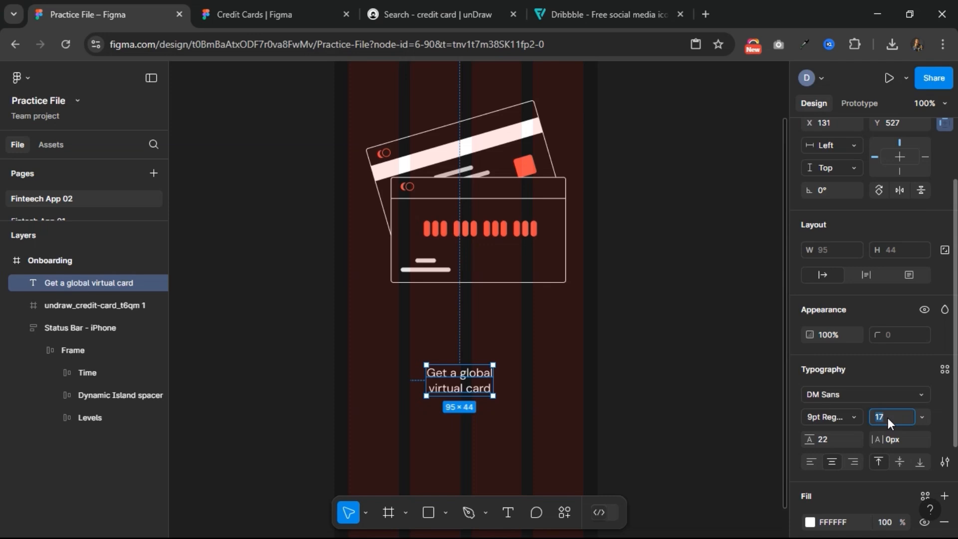
key("Return")
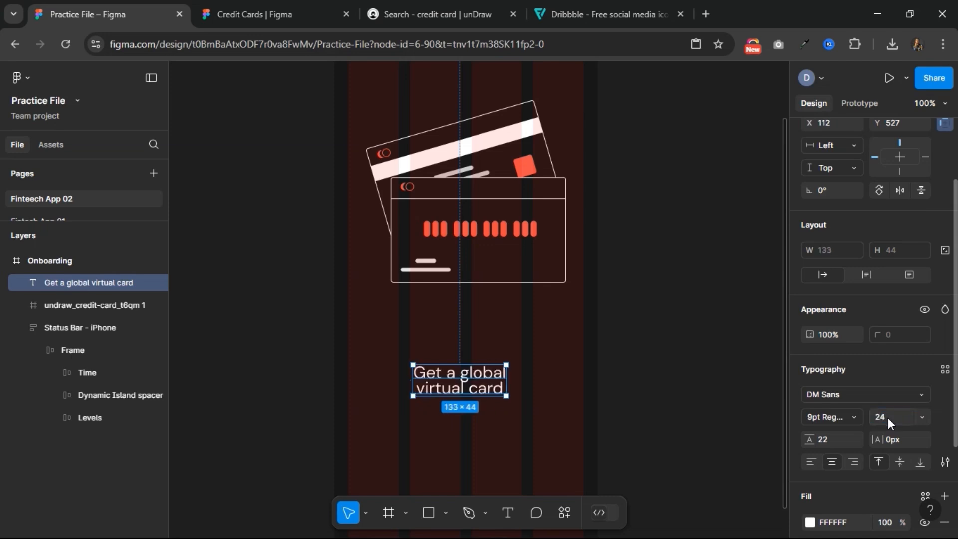
left_click(830, 444)
type("auto")
key("Return")
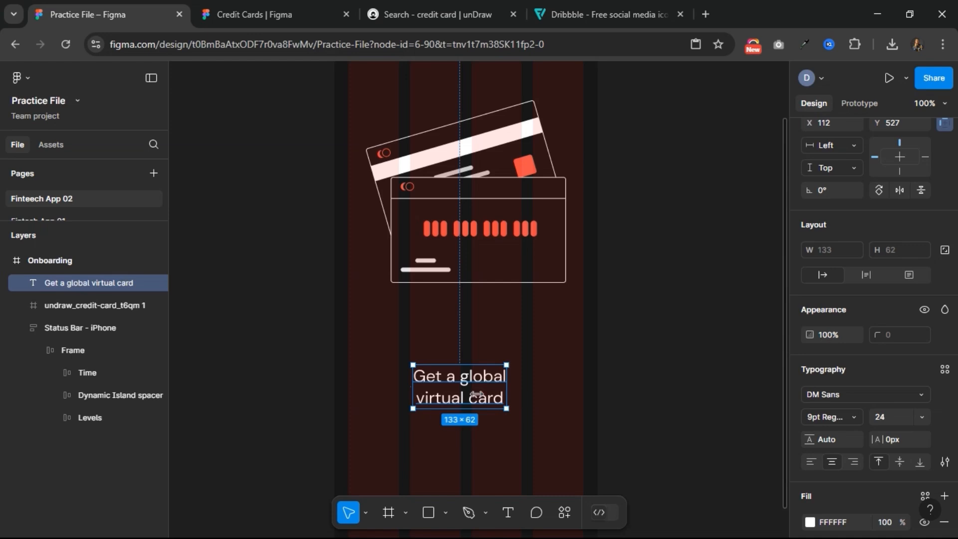
- Move the heading up to Y 480, centred under the illustration, and set its weight to SemiBold
left_click_drag(460, 371, 464, 348)
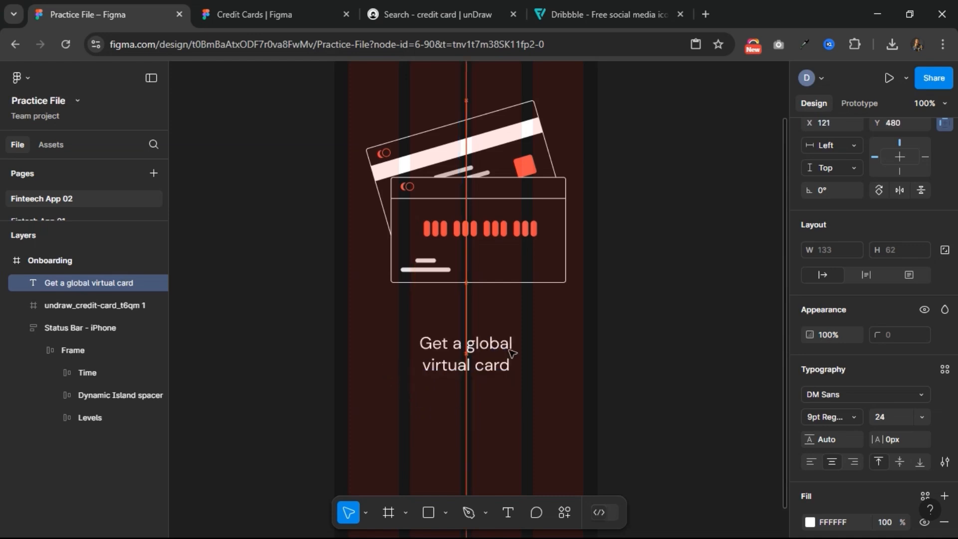
left_click(855, 415)
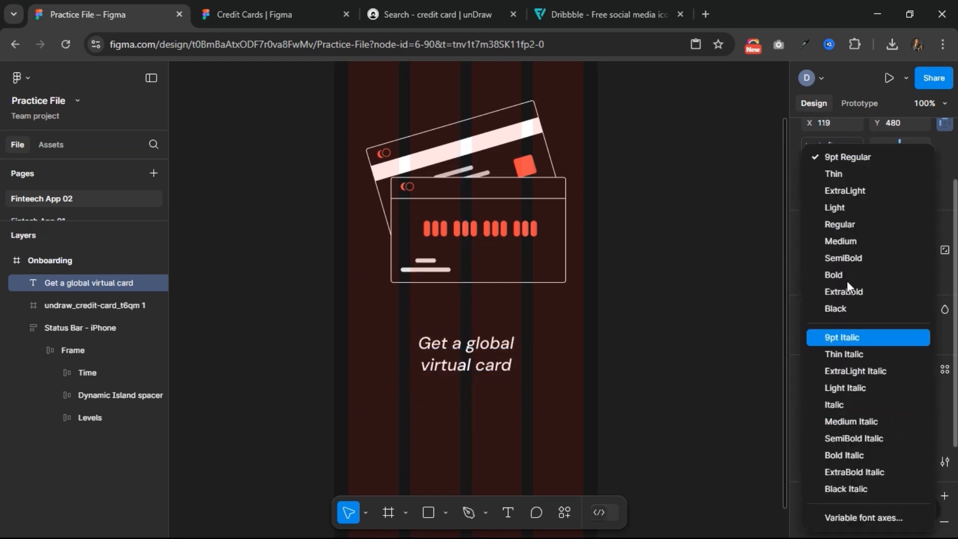
left_click(846, 258)
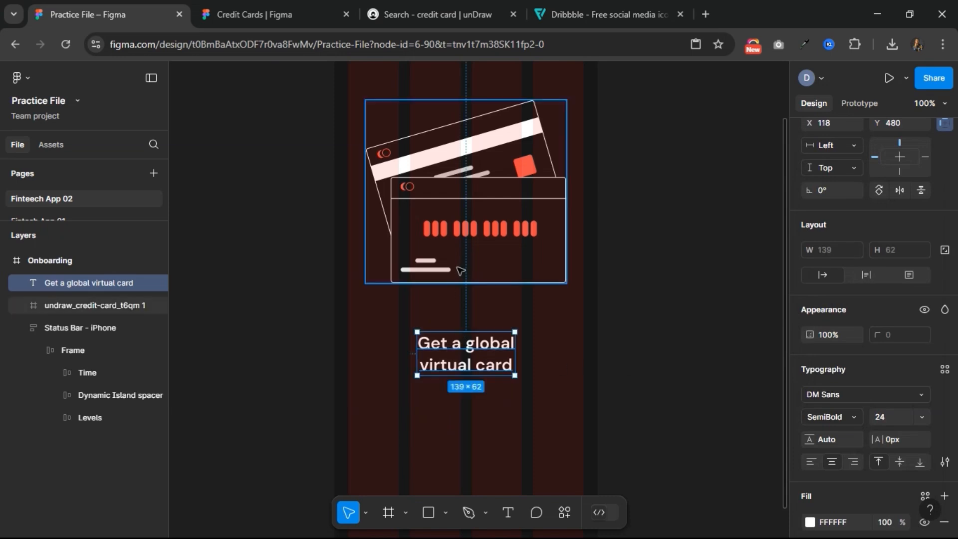
- Lower the heading to Y 490 and align it to the horizontal centre of the Onboarding frame
key("alt")
key("shift+Down")
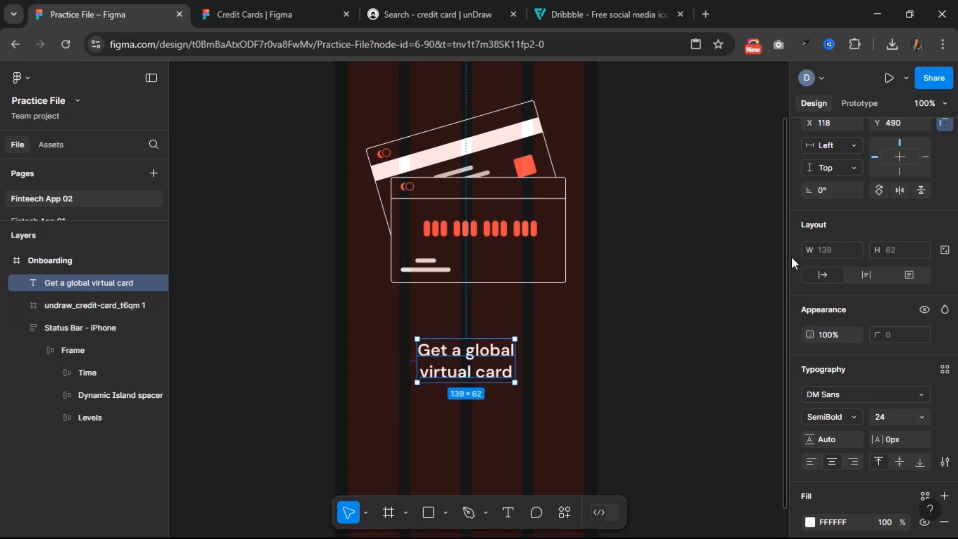
scroll(840, 244, "up", 2)
left_click(831, 192)
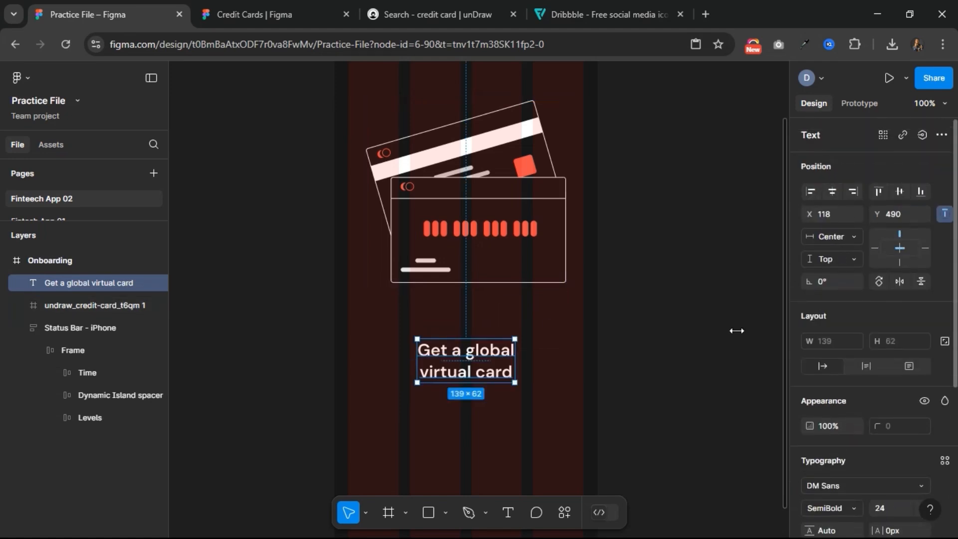
- Add a text layer below the heading in the Onboarding frame reading "Get a global virtual card in minutes."
scroll(648, 342, "down", 3)
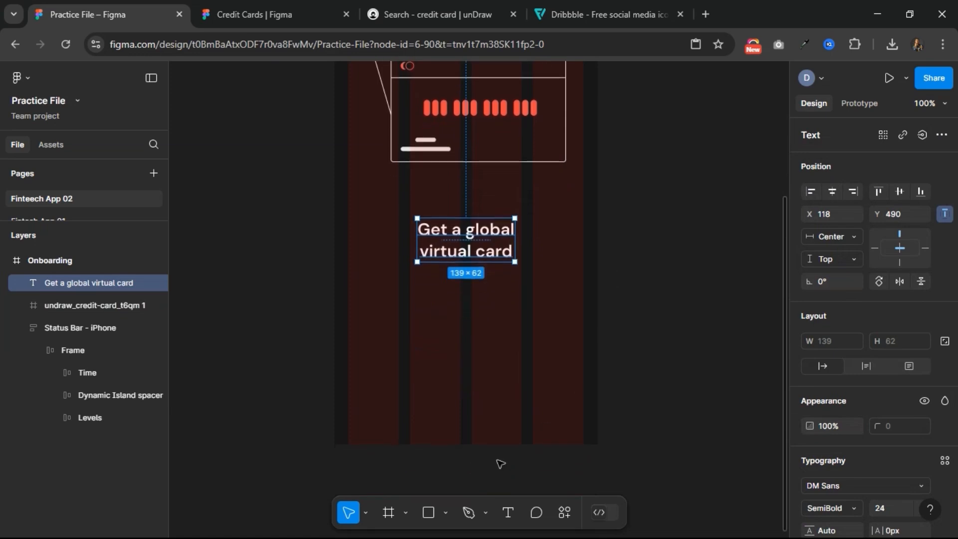
left_click(507, 513)
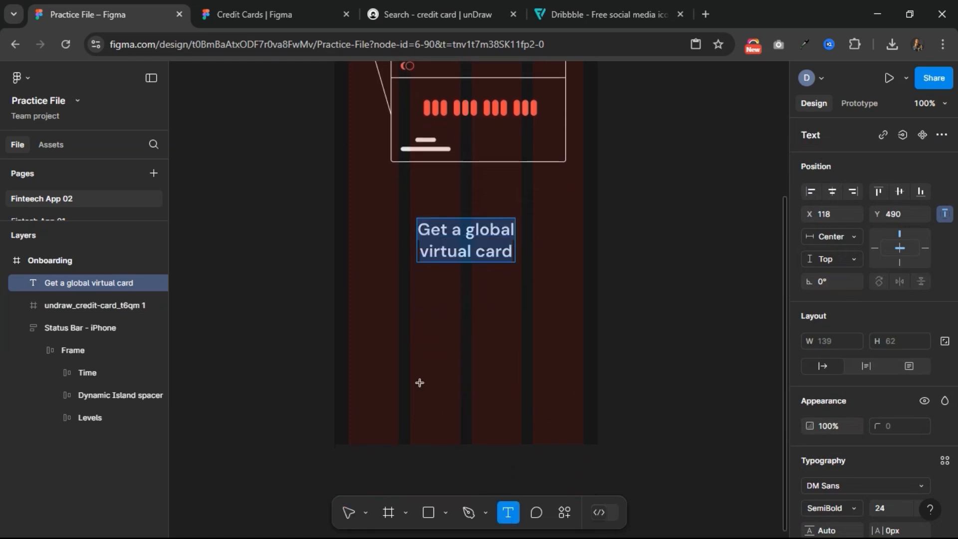
left_click(396, 302)
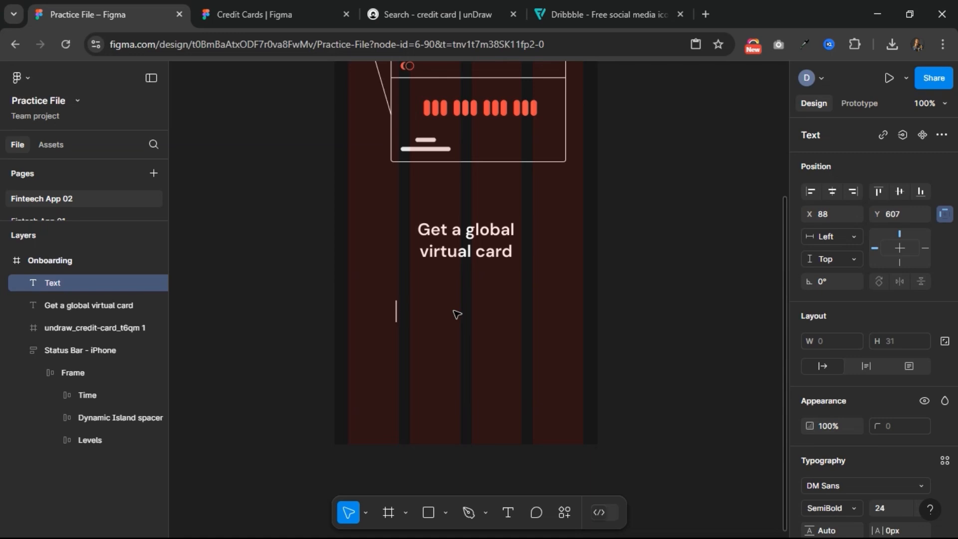
type("Get a")
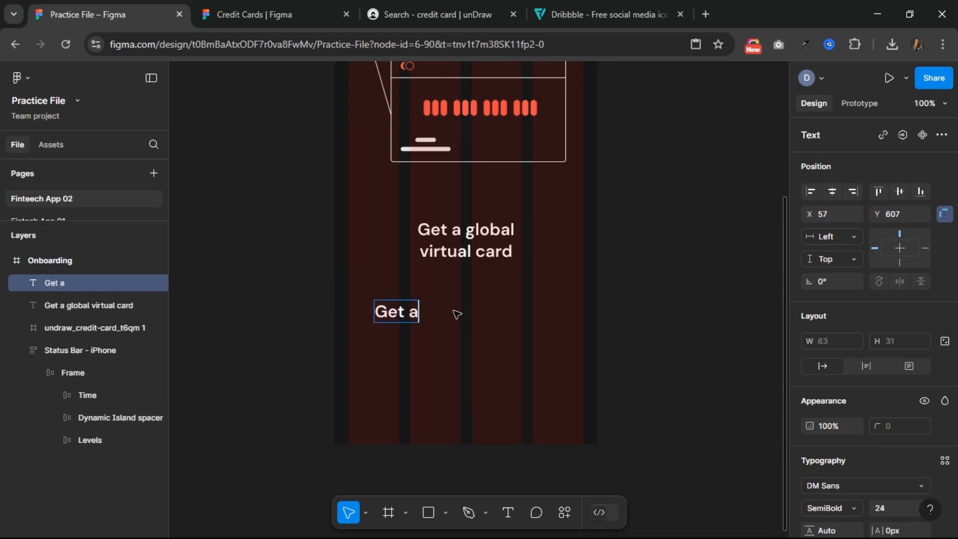
type(" glob")
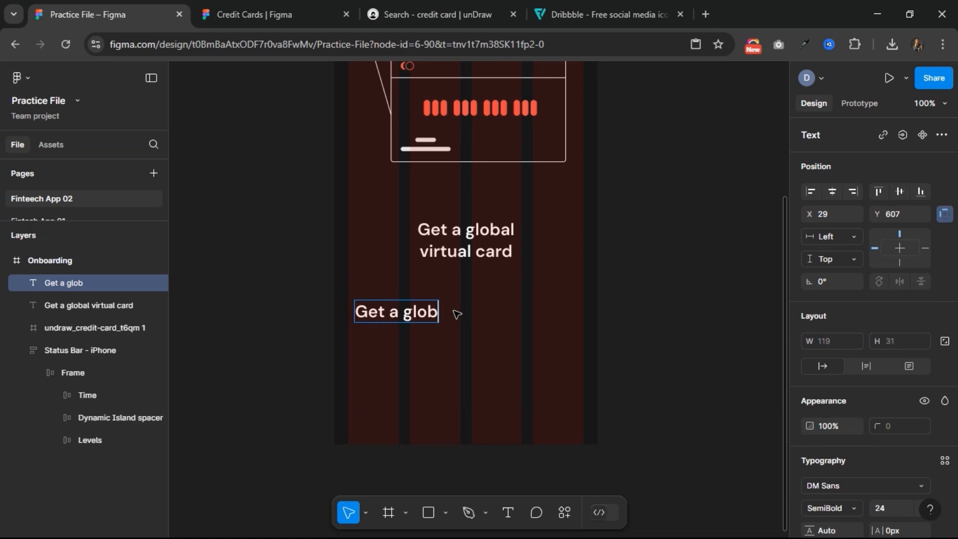
type("al virtaul")
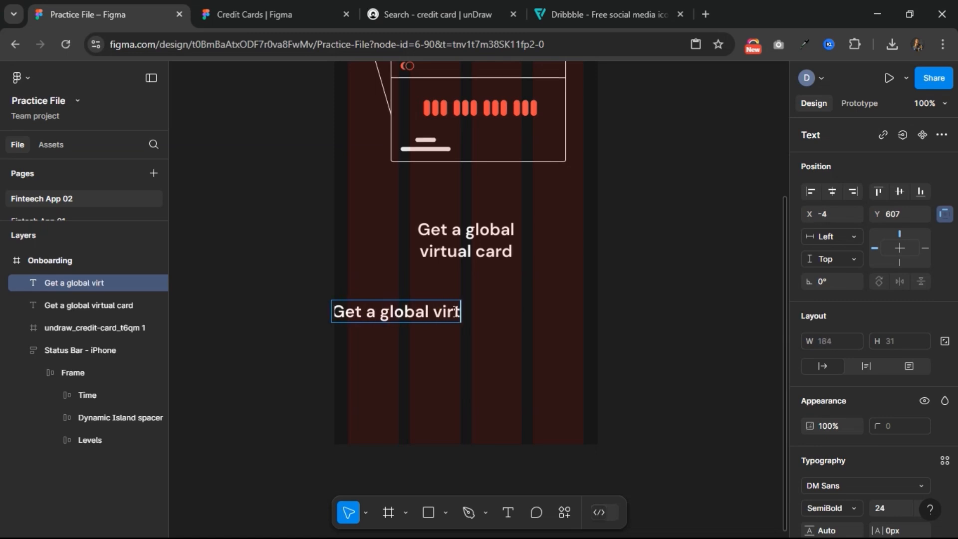
key("BackSpace")
key("BackSpace")
key("BackSpace")
key("BackSpace")
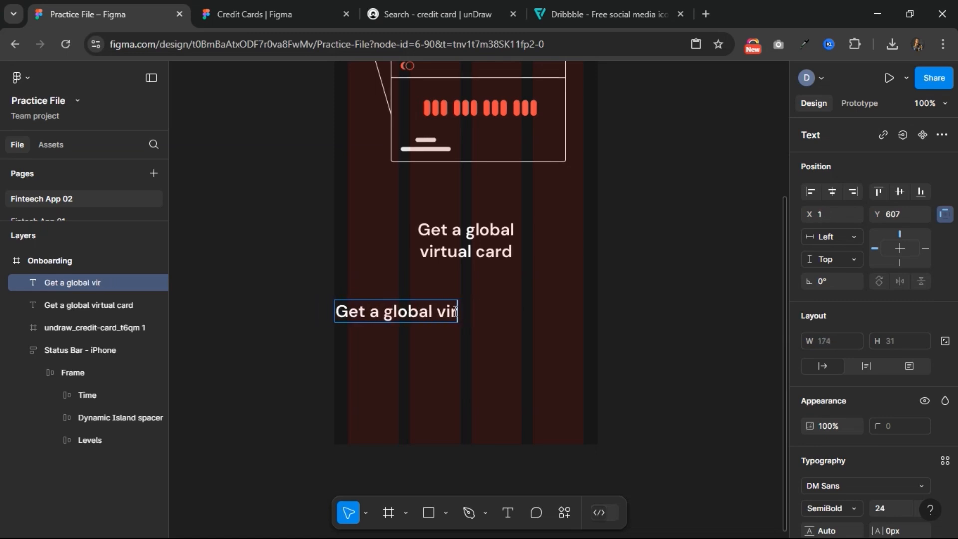
type("tual card")
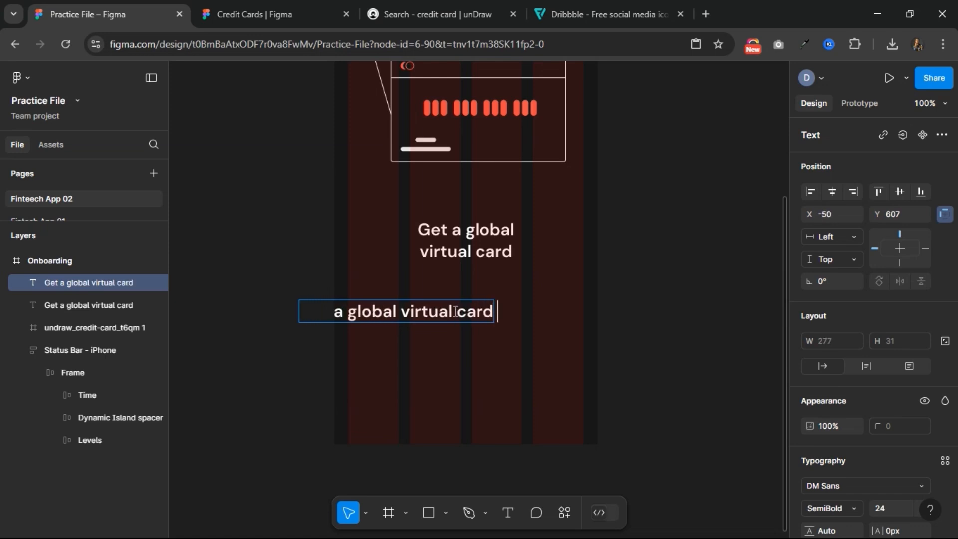
type(" in minu")
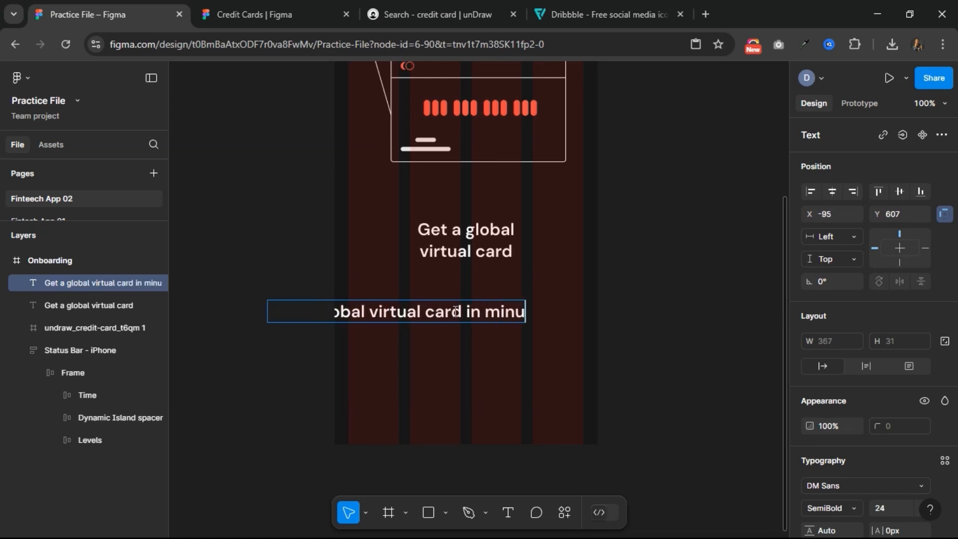
type("tes.")
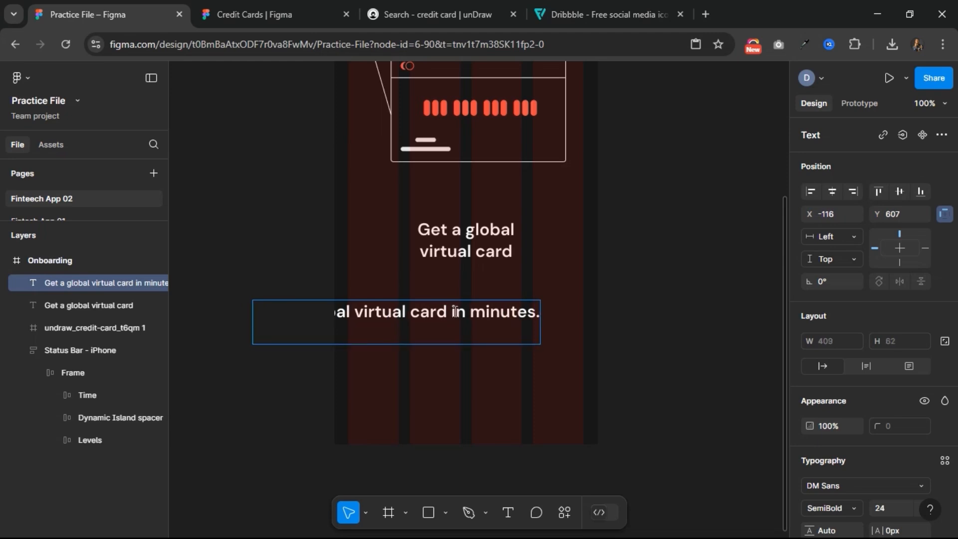
- Write "Make payment whenever you want." as the second line of the description and finish editing the text
type("Make paymen")
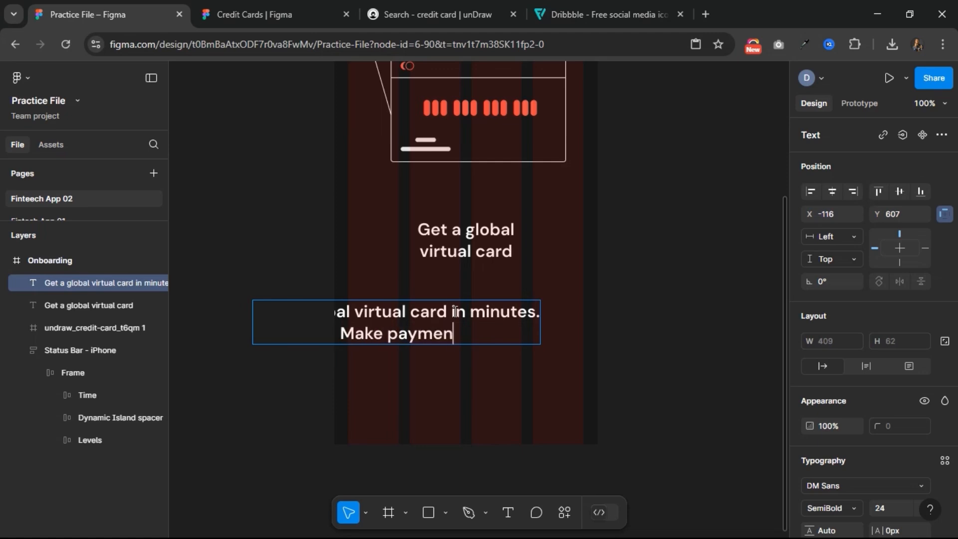
type("t")
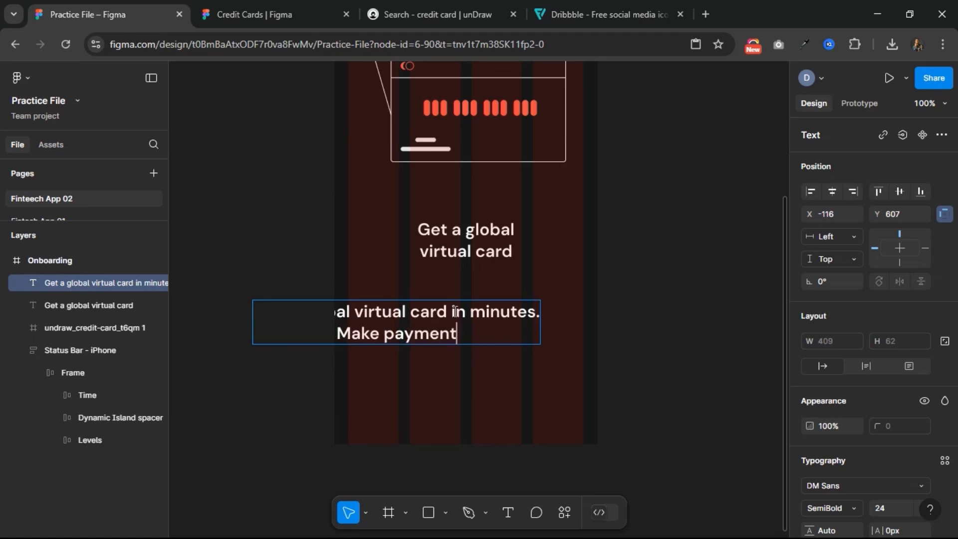
type(" when")
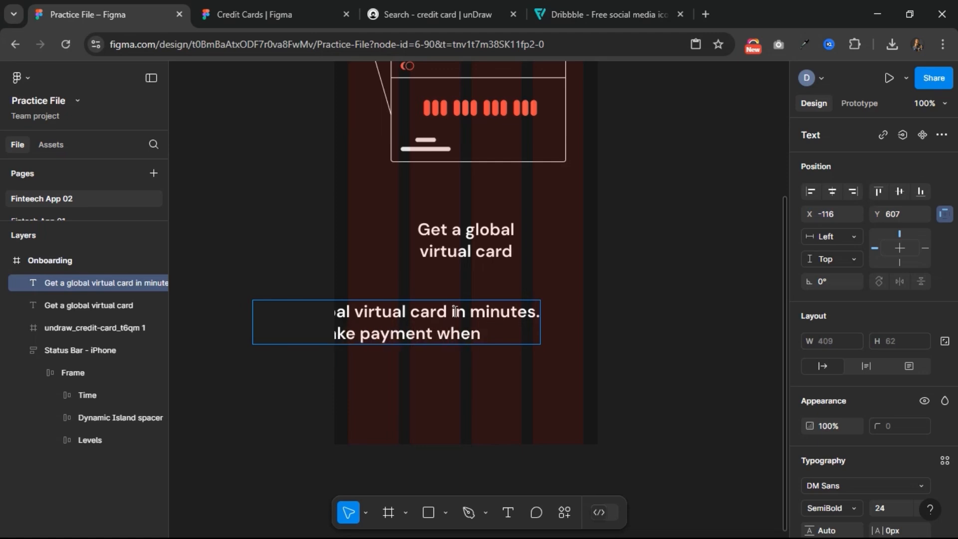
type("ever")
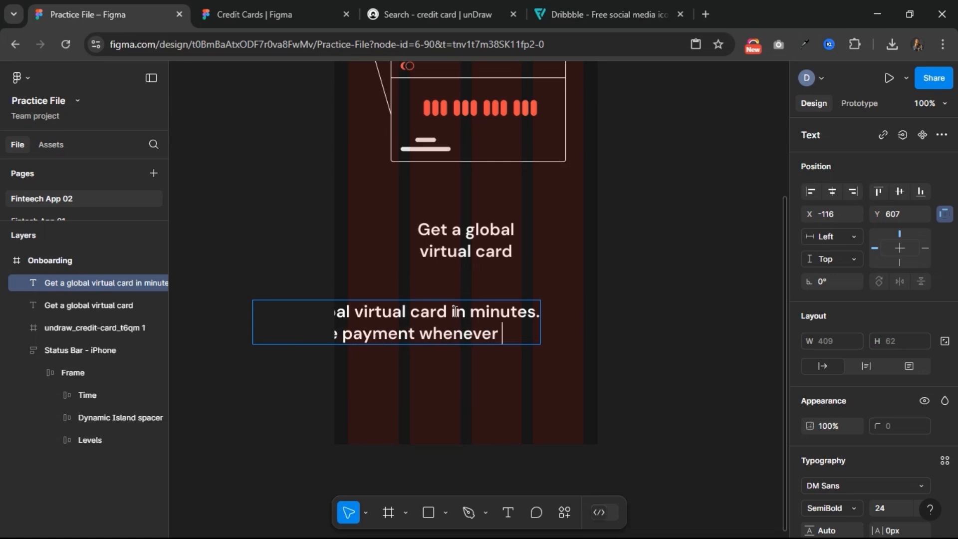
type(" you want")
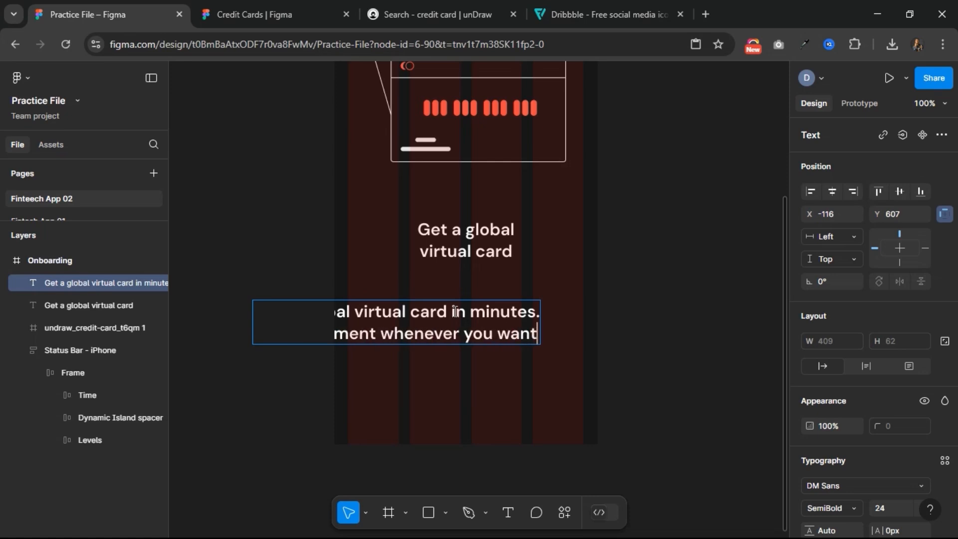
type(".")
key("Escape")
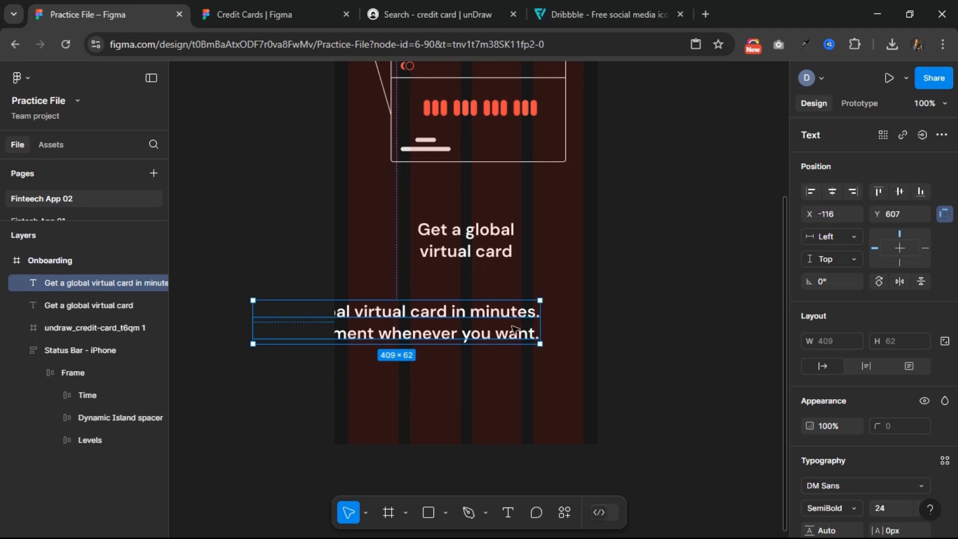
- Shift the description right to X -45, and set its font size to 14 and its weight to Regular
left_click_drag(528, 320, 577, 320)
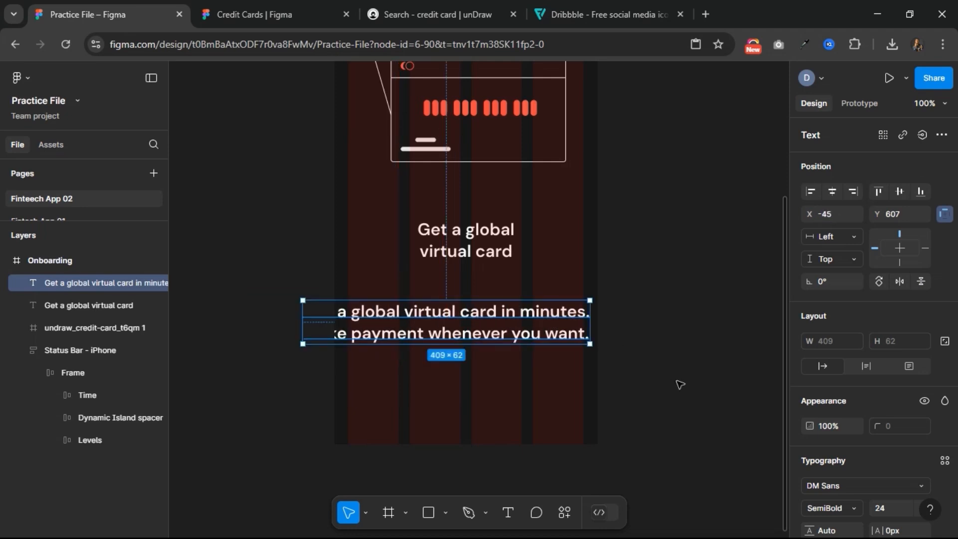
scroll(863, 473, "down", 4)
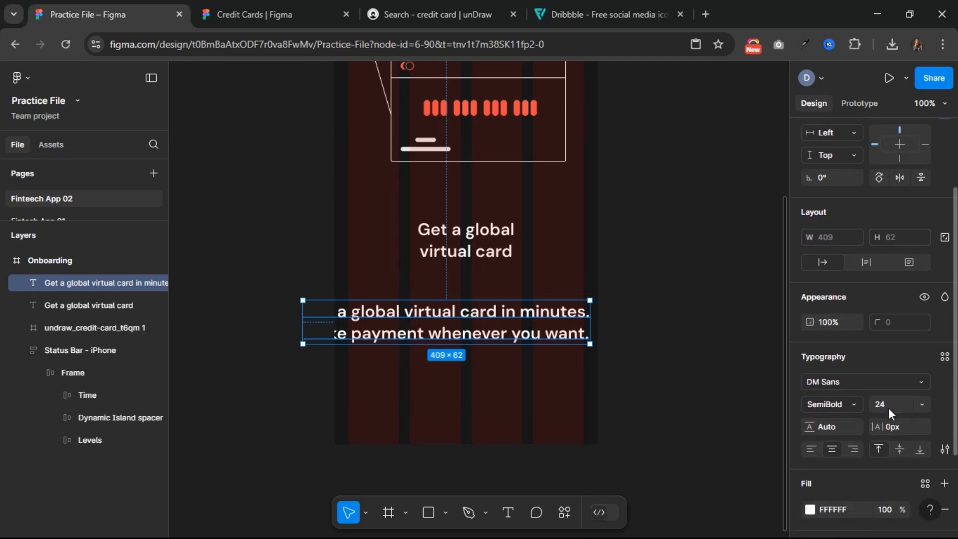
left_click(888, 406)
type("14")
key("Return")
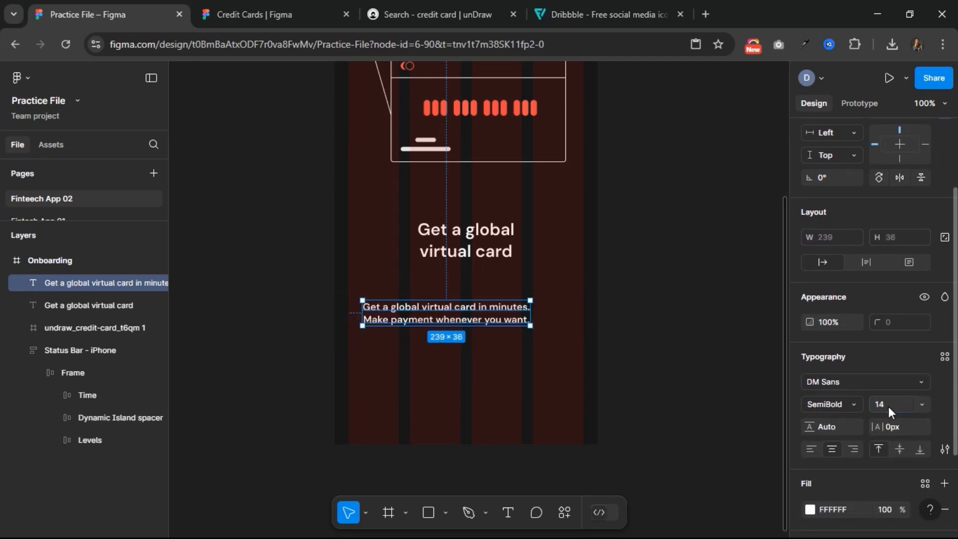
left_click(855, 404)
left_click(837, 227)
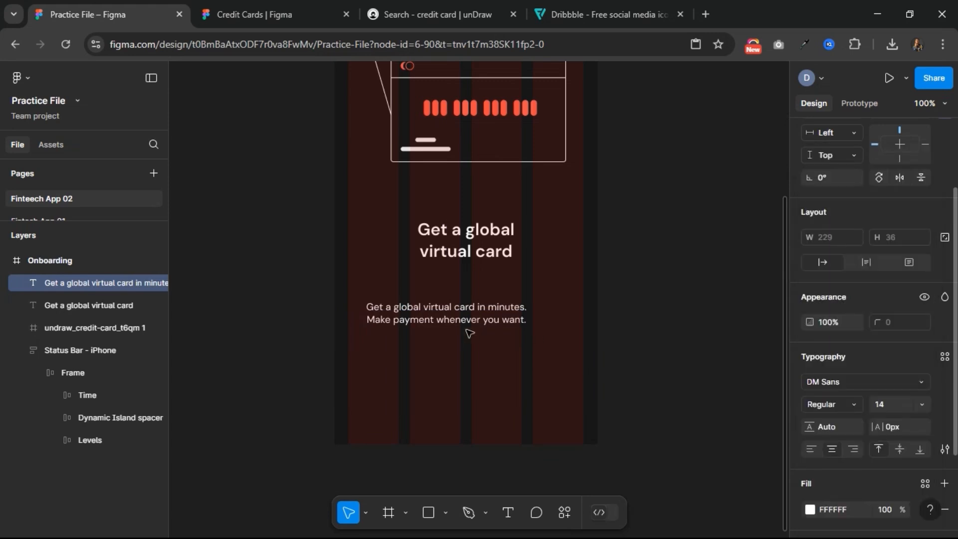
- Place the centre-aligned description just below the heading, leaving a gap of 12 between the two texts
left_click_drag(452, 312, 475, 288)
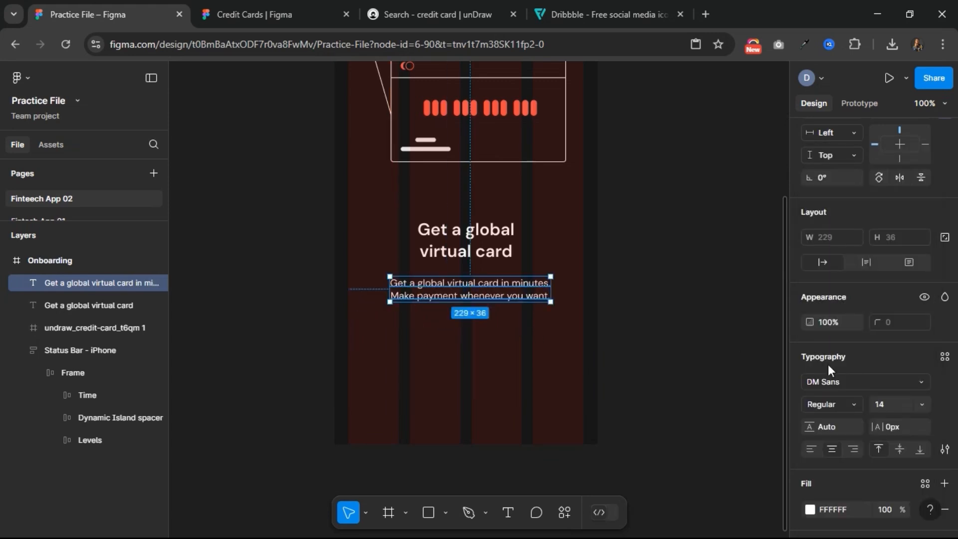
left_click(832, 449)
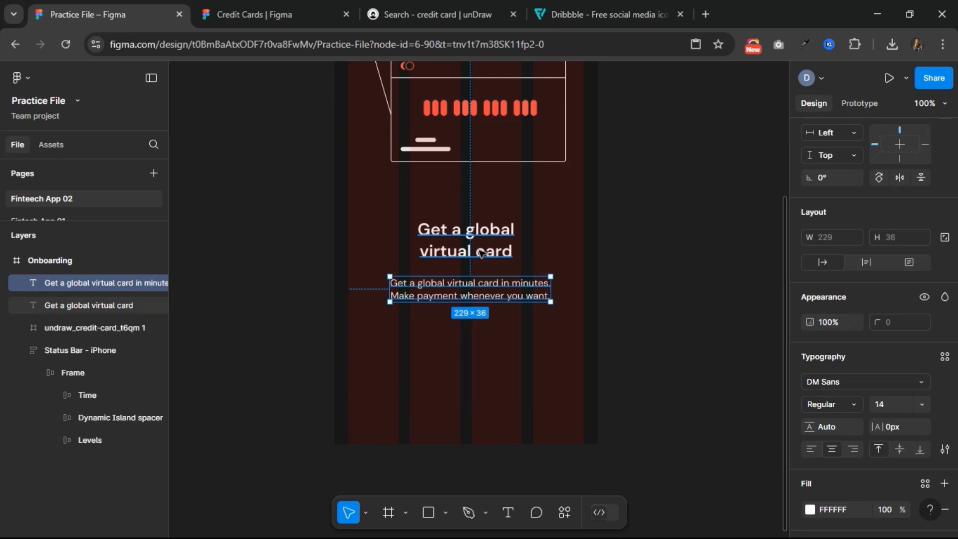
key("alt")
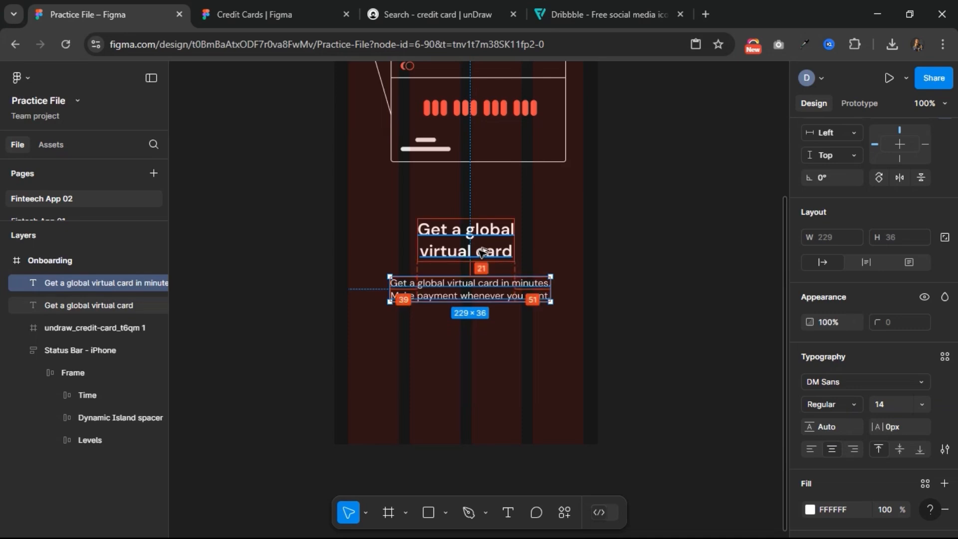
key("Up")
key("Up")
key("Up")
key("Up")
key("Up")
key("Up")
key("Up")
key("Up")
key("Up")
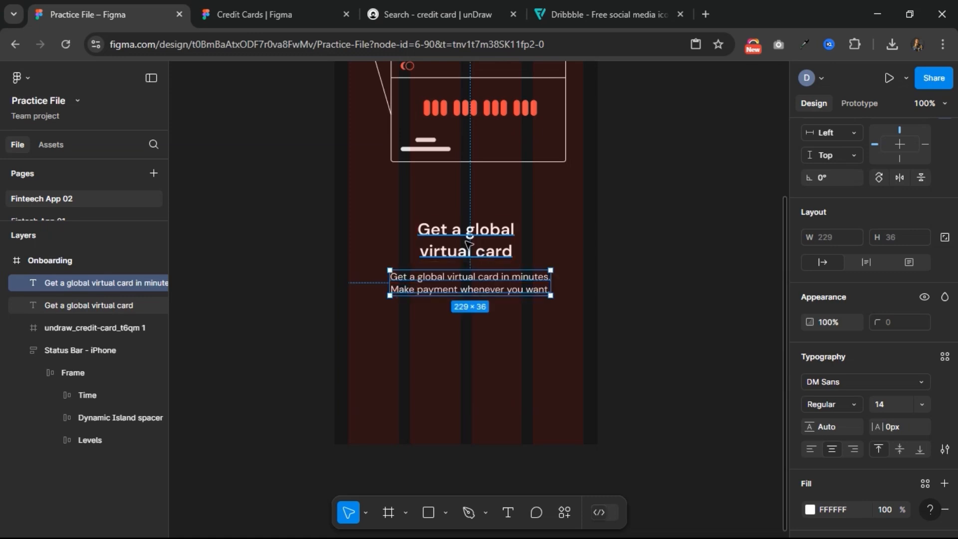
- Combine the heading and the description in a vertical auto layout with a gap of 16
left_click(469, 244, "shift")
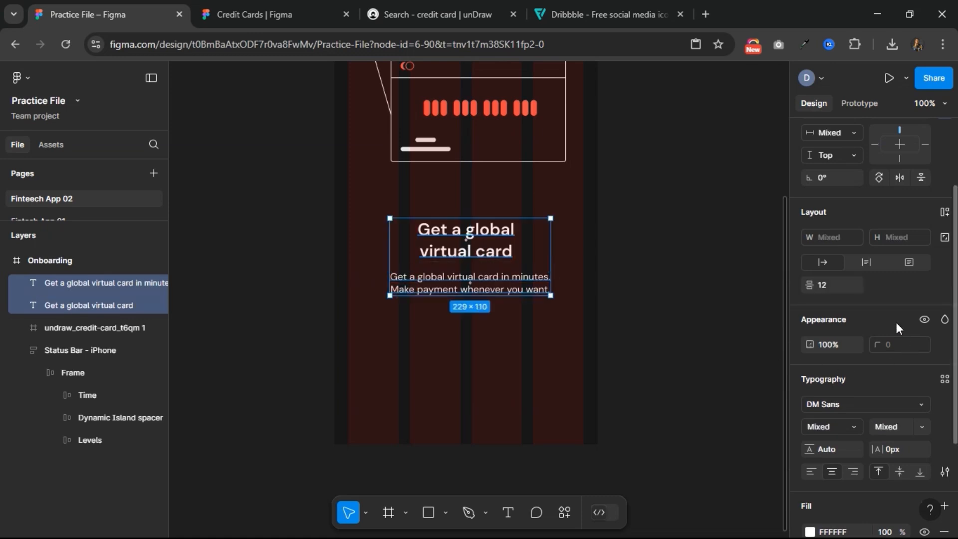
left_click(945, 213)
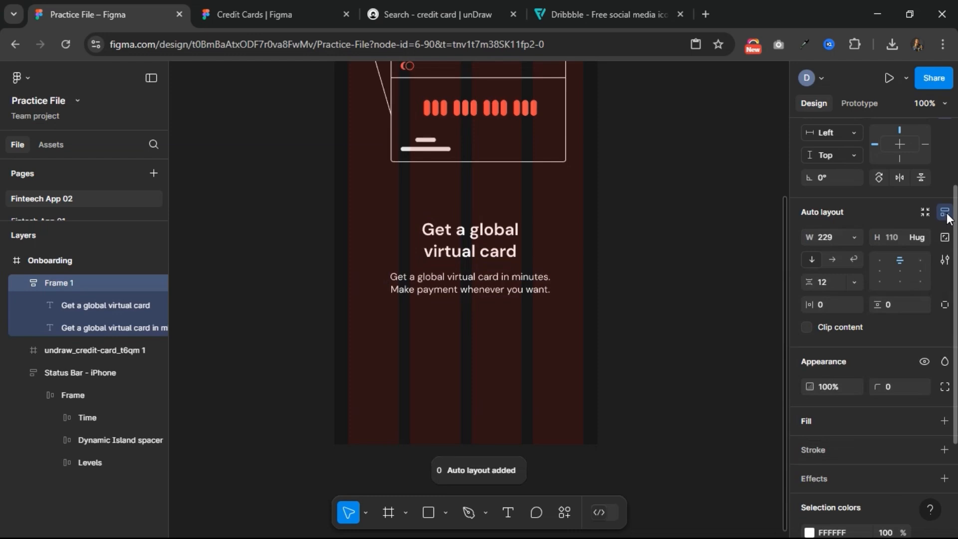
type("16")
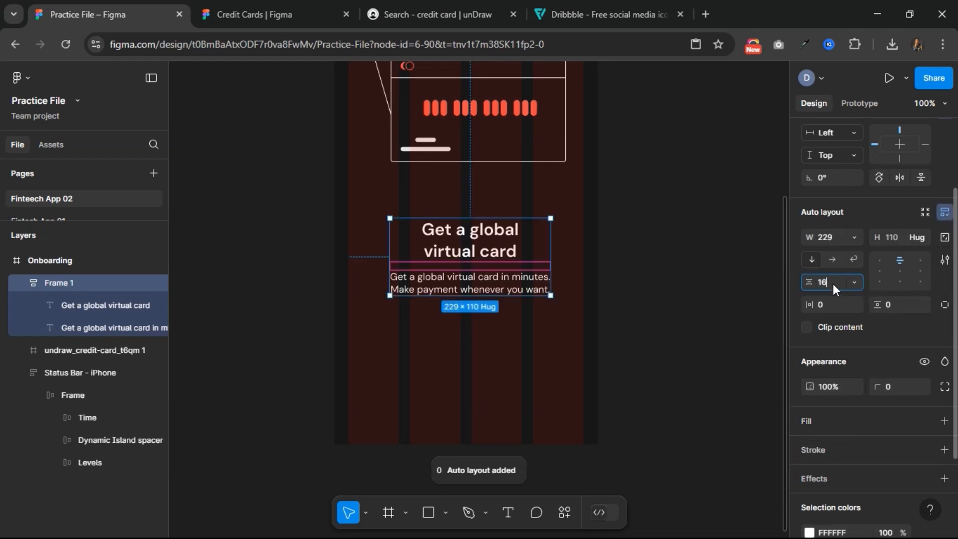
key("Return")
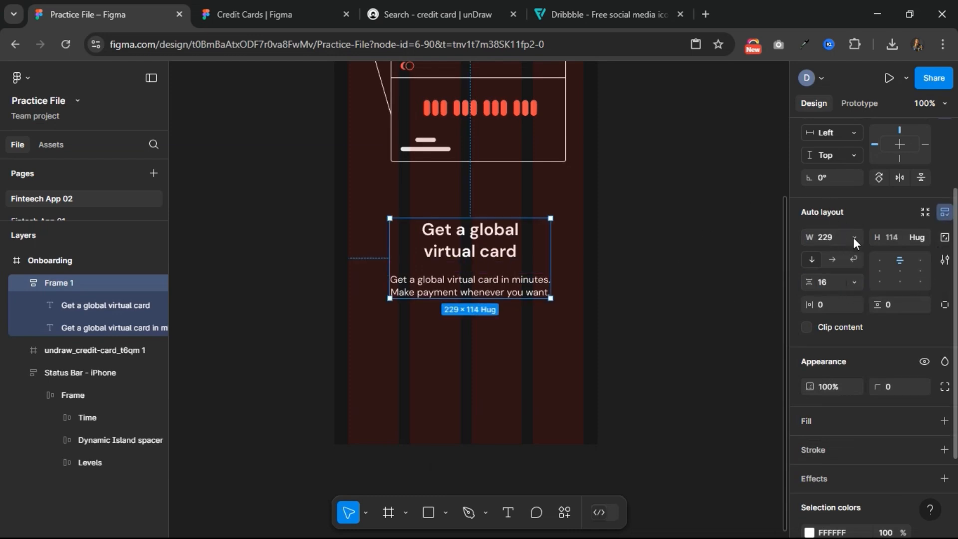
- Align the auto layout text block to the horizontal centre of the Onboarding frame and deselect it
scroll(855, 225, "up", 3)
left_click(832, 191)
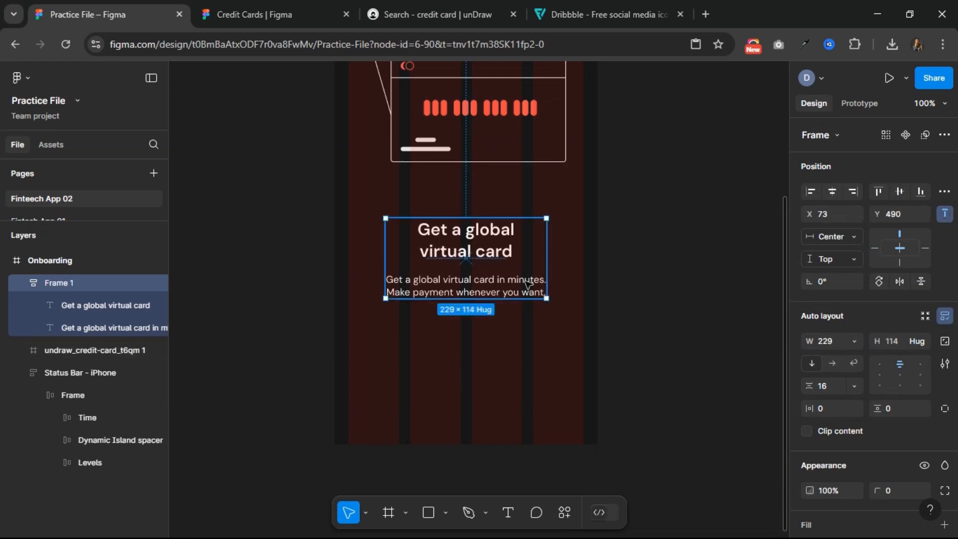
key("ctrl+minus")
left_click(566, 270)
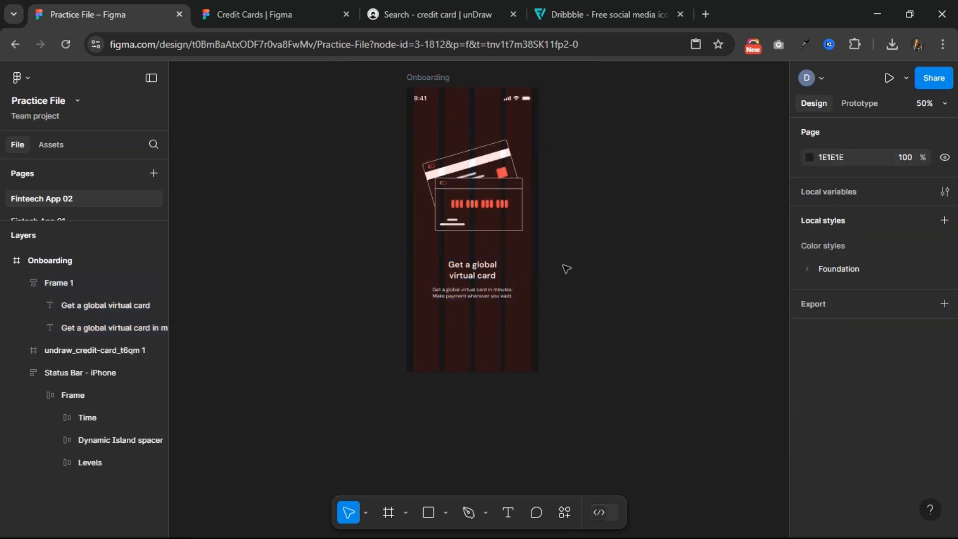
- Check the heading and description block against the whole Onboarding frame, including the description's text properties
scroll(566, 269, "up", 2)
left_click(487, 312)
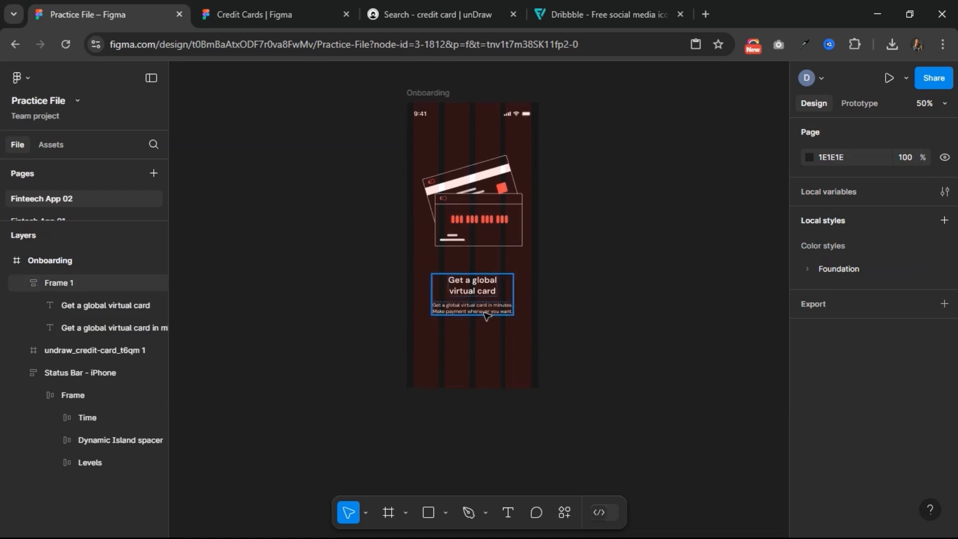
left_click(484, 312)
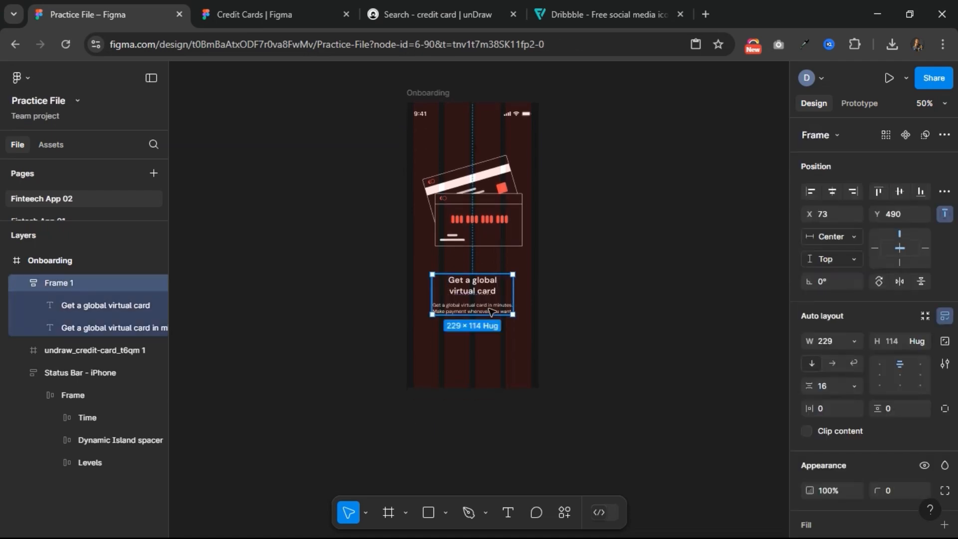
left_click(493, 311)
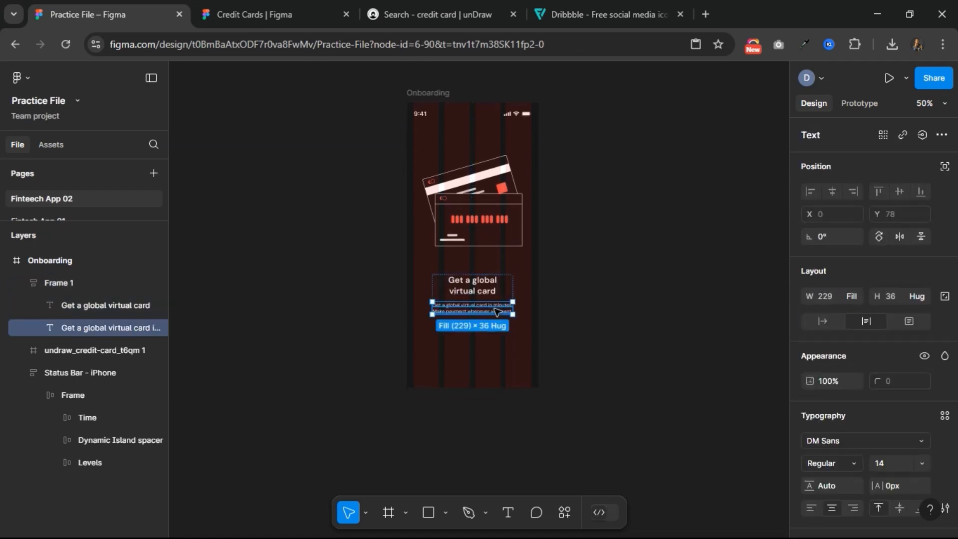
left_click(564, 285)
scroll(564, 285, "down", 1)
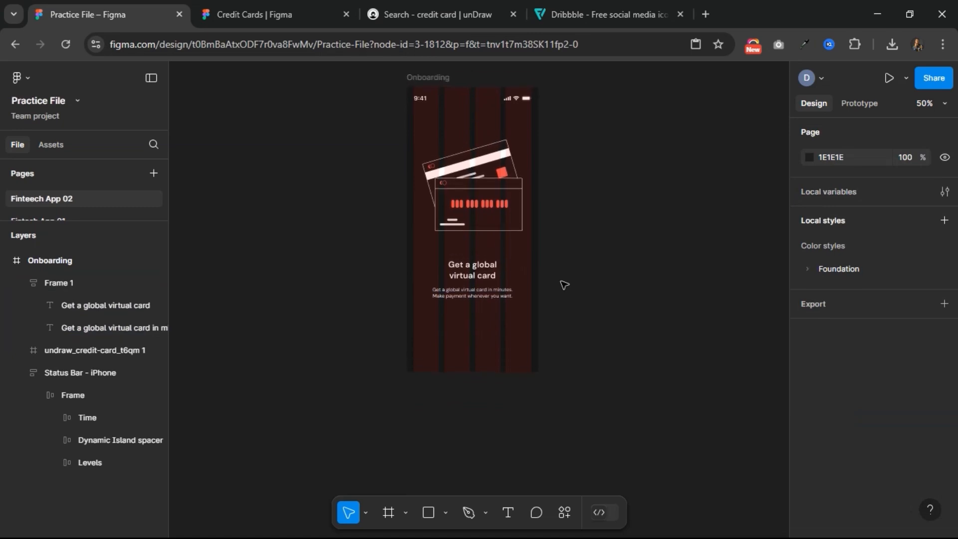
key("shift+0")
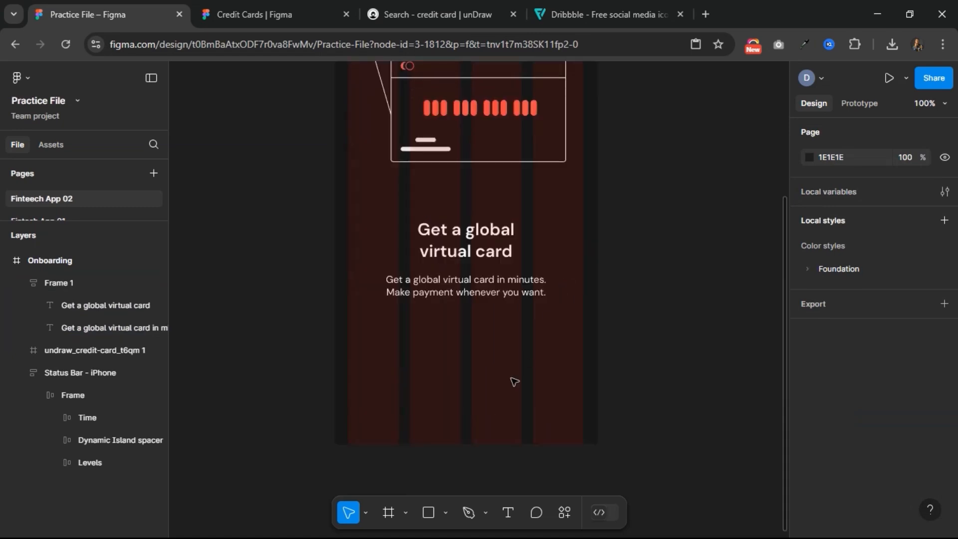
- Draw a 335 × 50 button frame below the description, with a primary-500 fill and a corner radius of 100
left_click(391, 509)
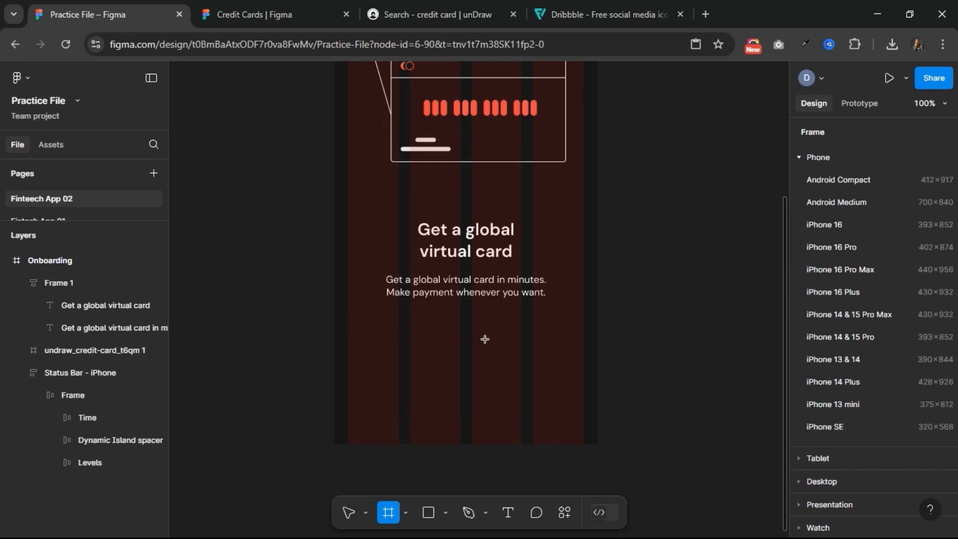
left_click_drag(348, 328, 582, 363)
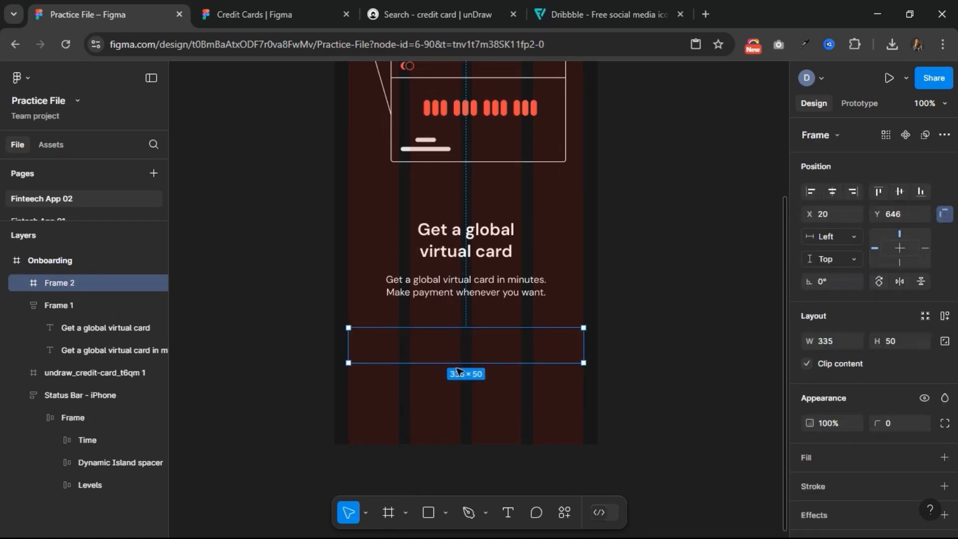
scroll(848, 445, "down", 2)
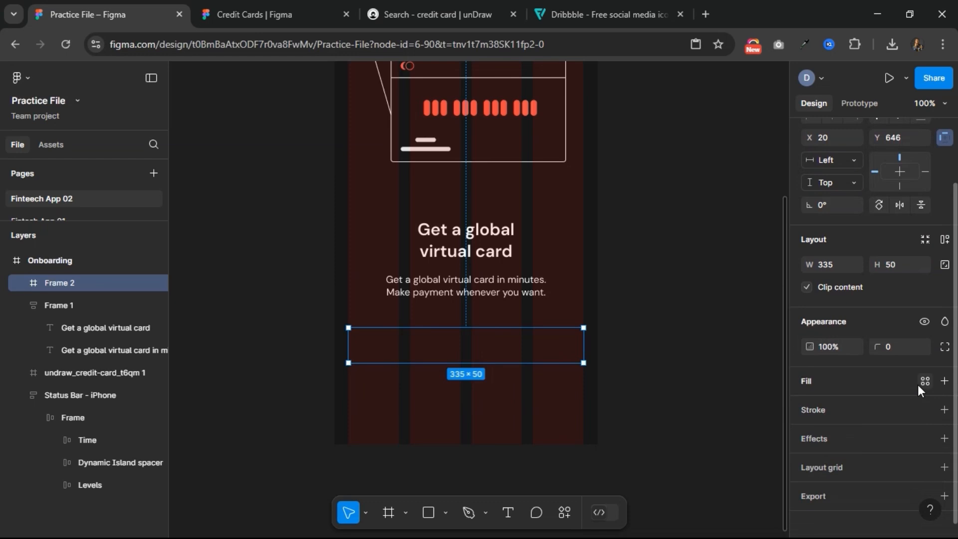
left_click(925, 382)
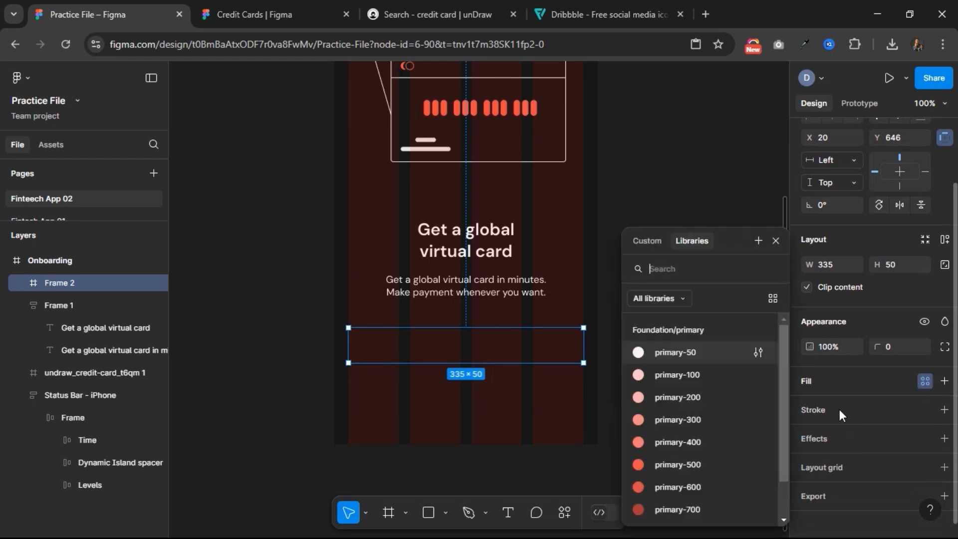
left_click(700, 469)
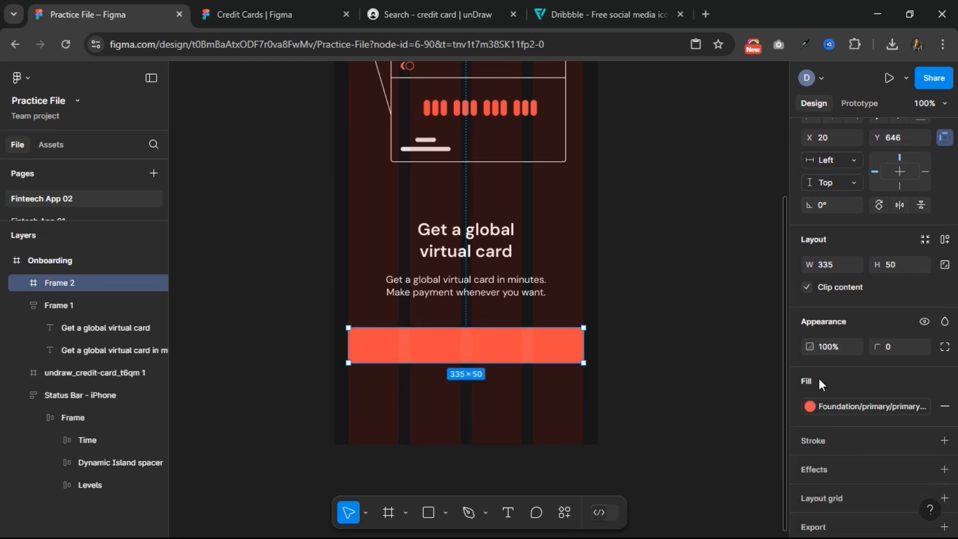
left_click(896, 348)
key("Return")
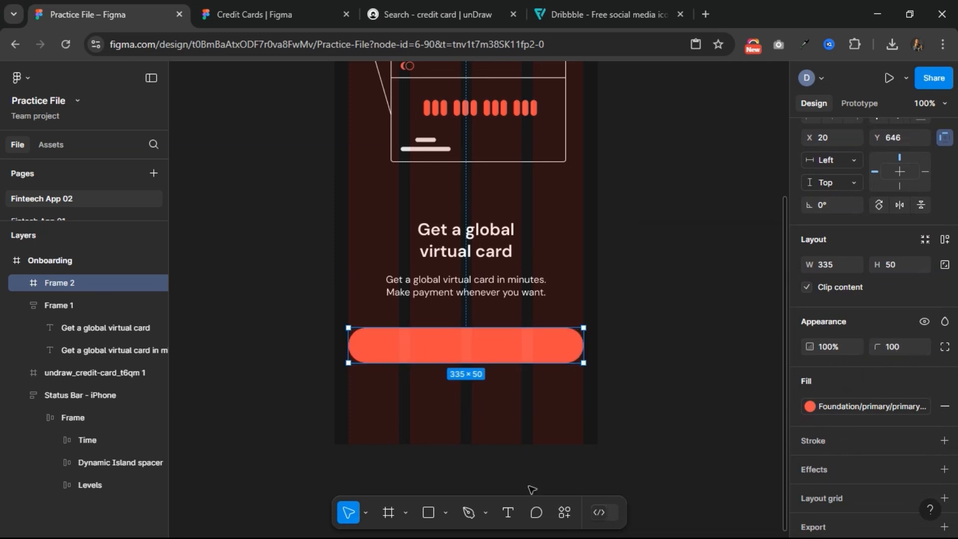
- Add the text label "Create an account" inside the new button frame
left_click(508, 513)
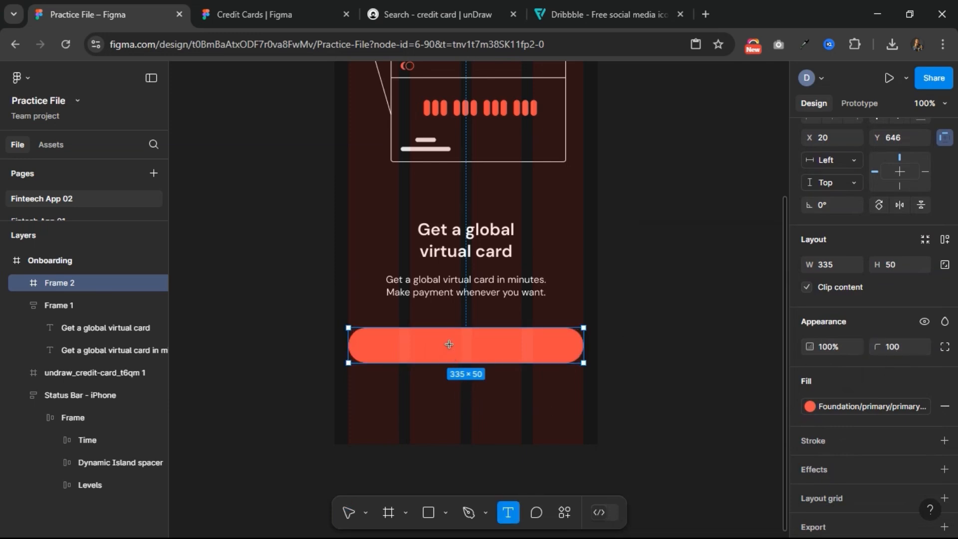
left_click(496, 349)
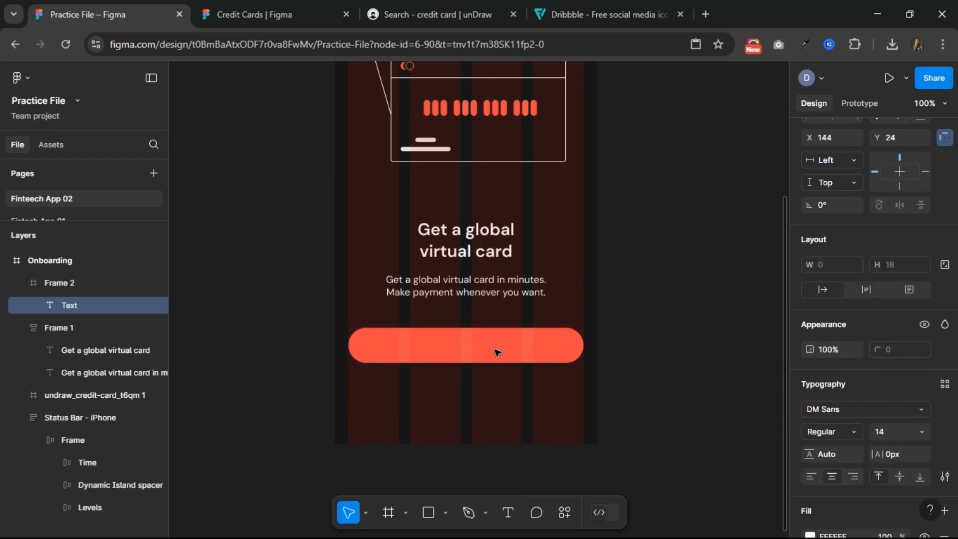
type("Create an a")
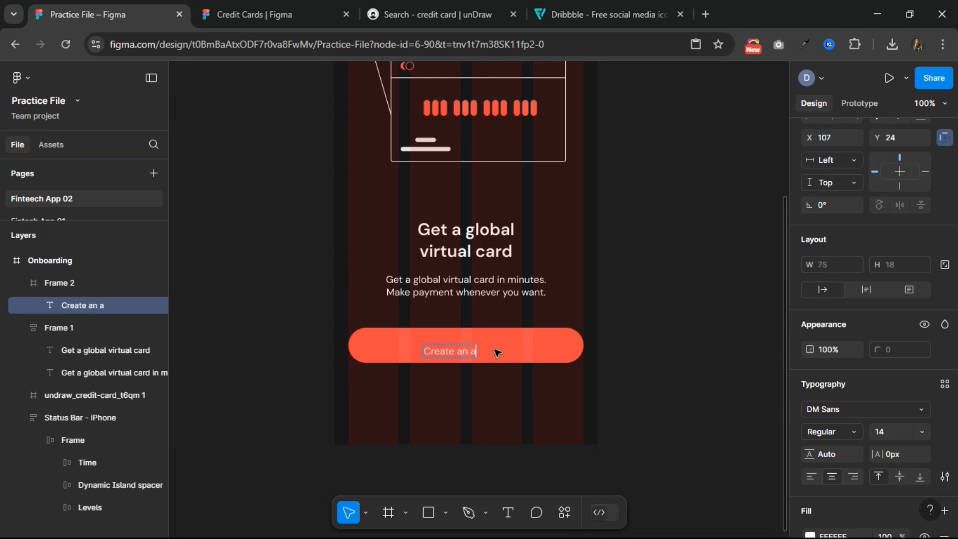
type("ccount")
key("Escape")
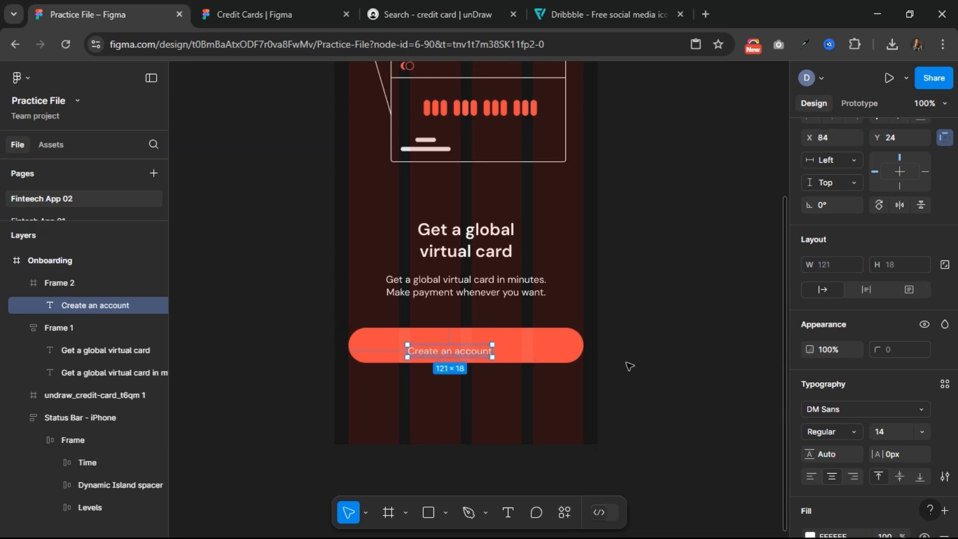
- Set the "Create an account" label to SemiBold weight and font size 16
left_click(859, 430)
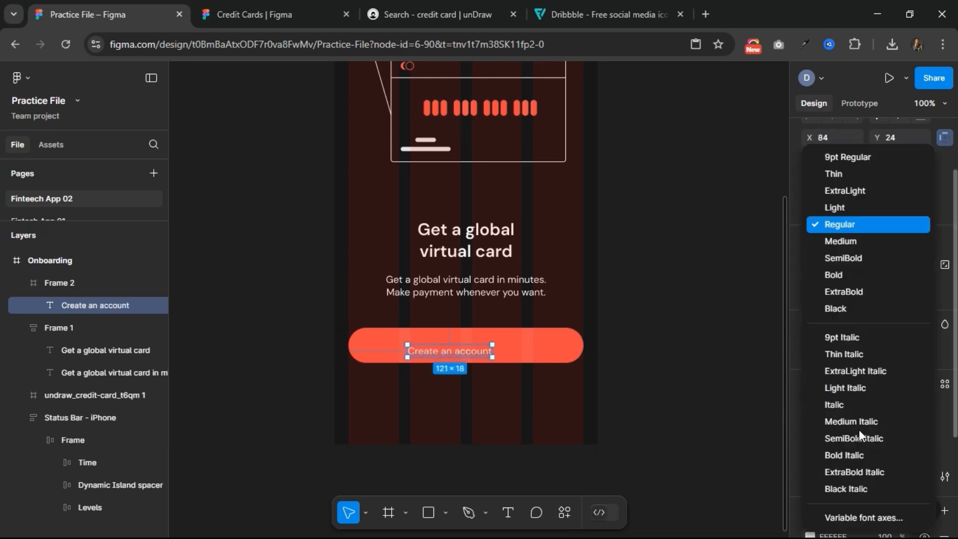
left_click(847, 262)
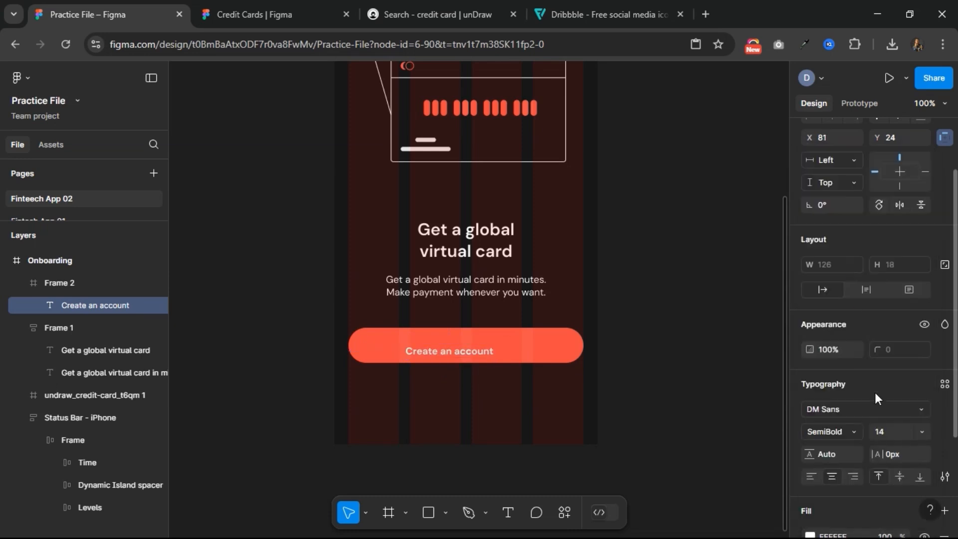
left_click(890, 431)
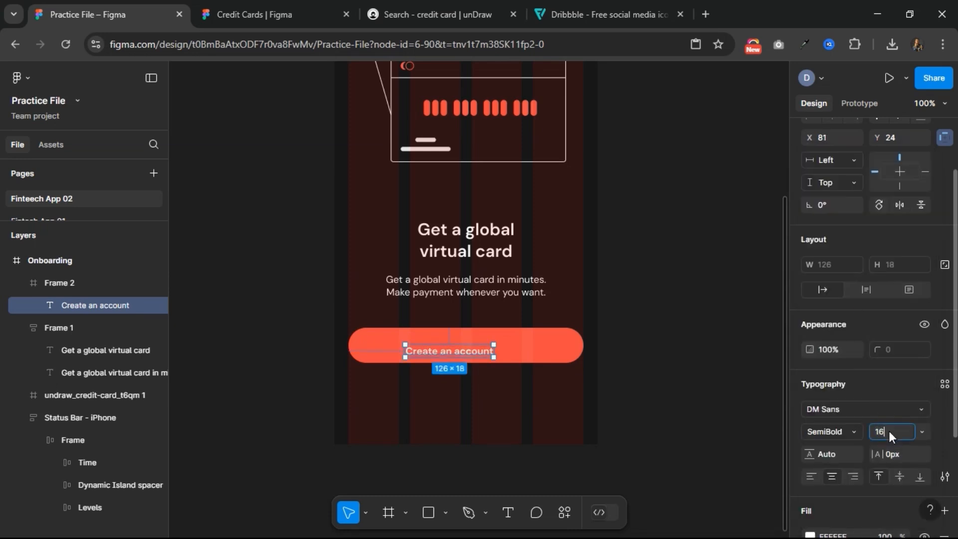
key("Return")
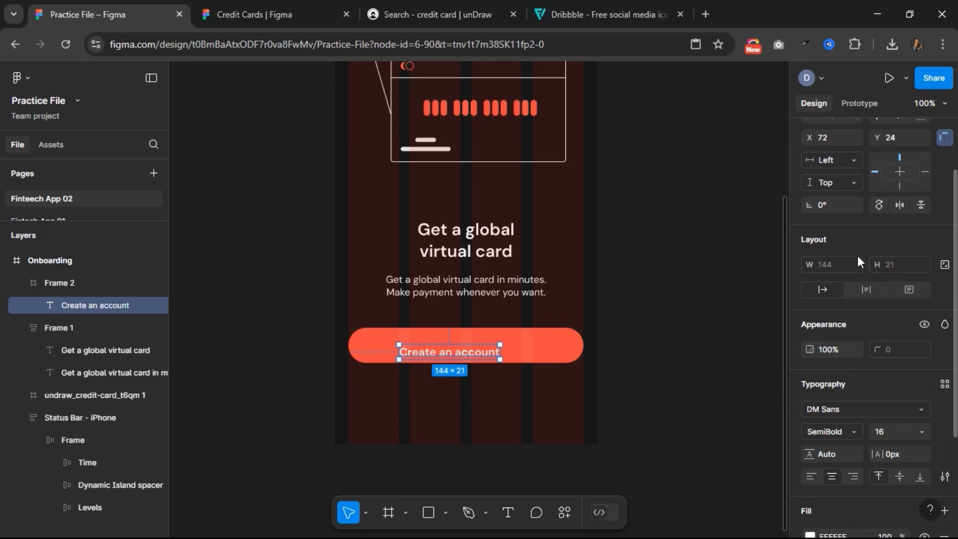
- Centre the "Create an account" label horizontally and vertically within the button
scroll(857, 256, "up", 3)
left_click(840, 189)
left_click(897, 190)
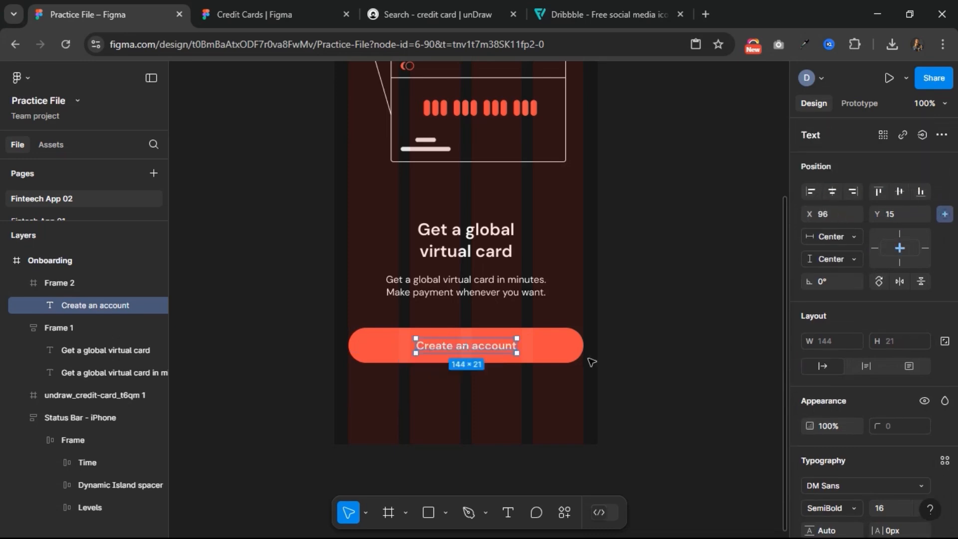
- Apply auto layout to the button frame and set its vertical padding to 12
left_click(567, 346)
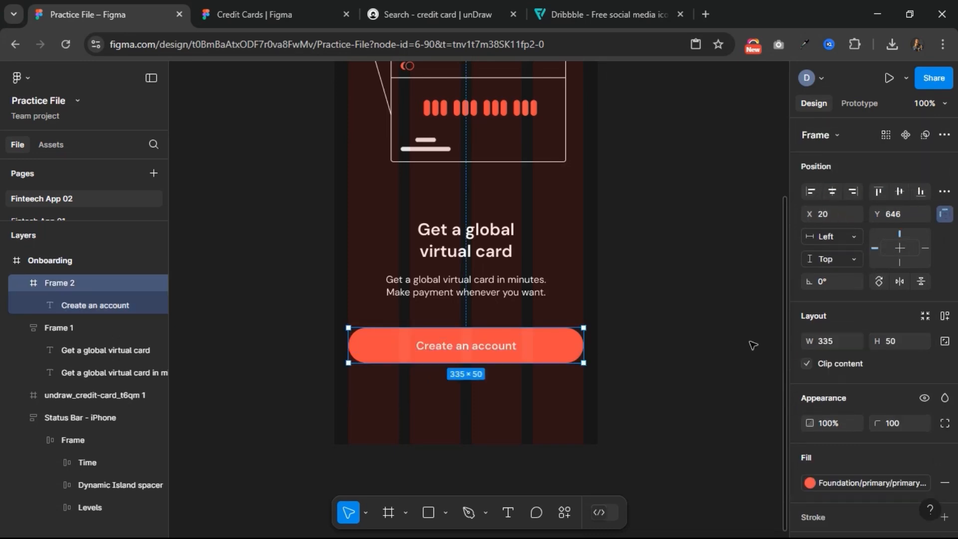
left_click(944, 317)
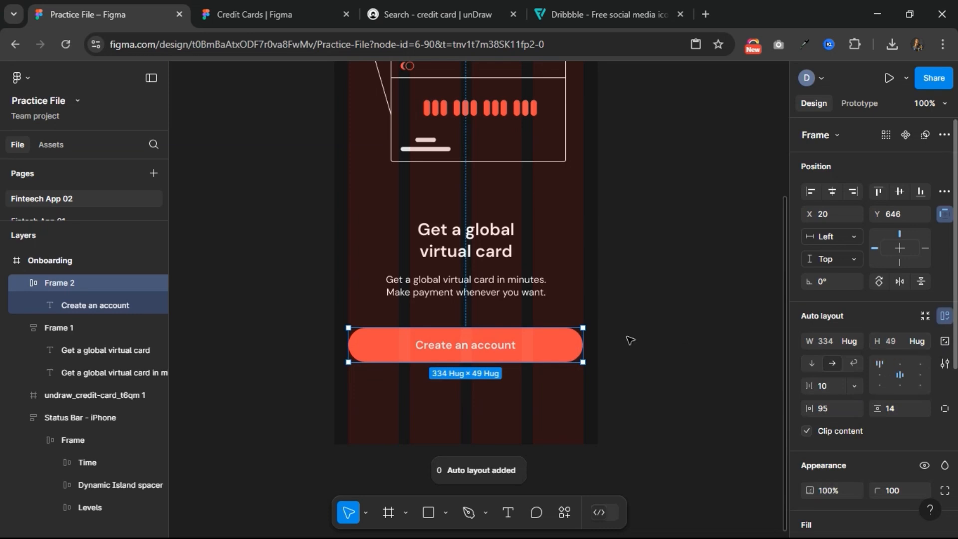
left_click(899, 412)
type("1")
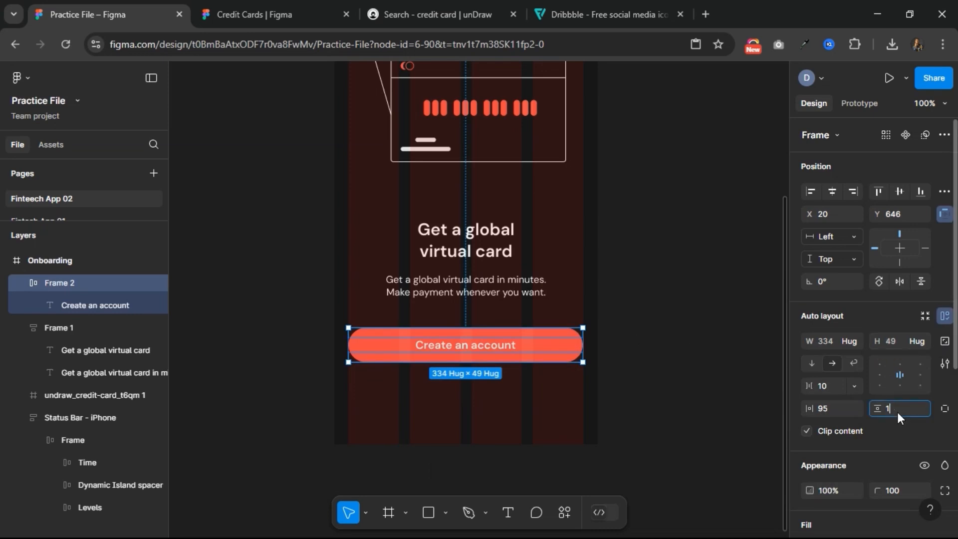
type("2")
key("Return")
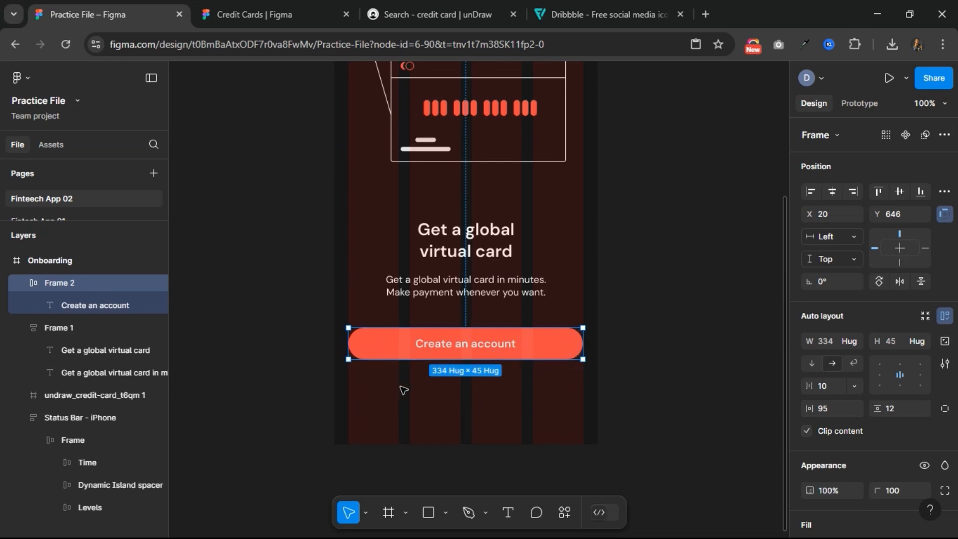
- Check the button's distances to the Onboarding frame edges and set the button's width to 335
key("alt")
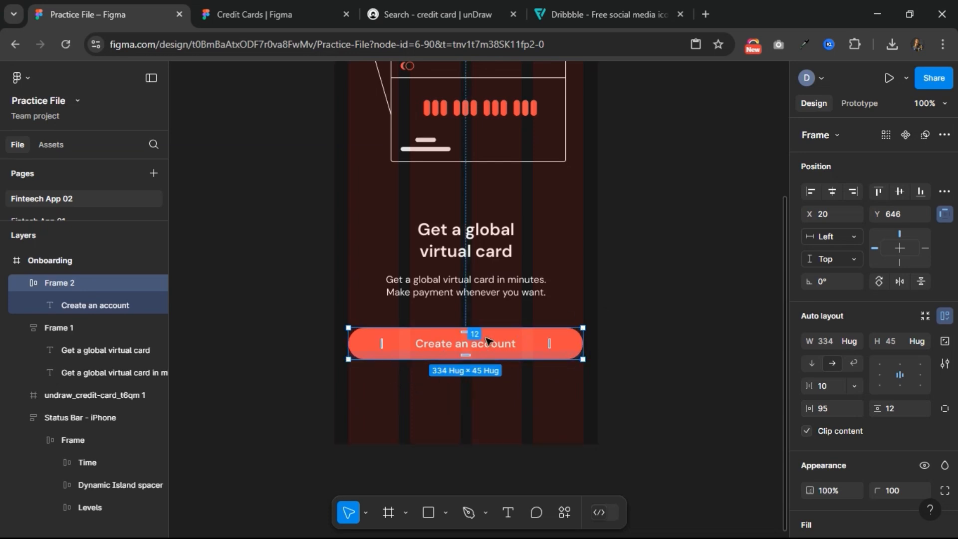
key("alt")
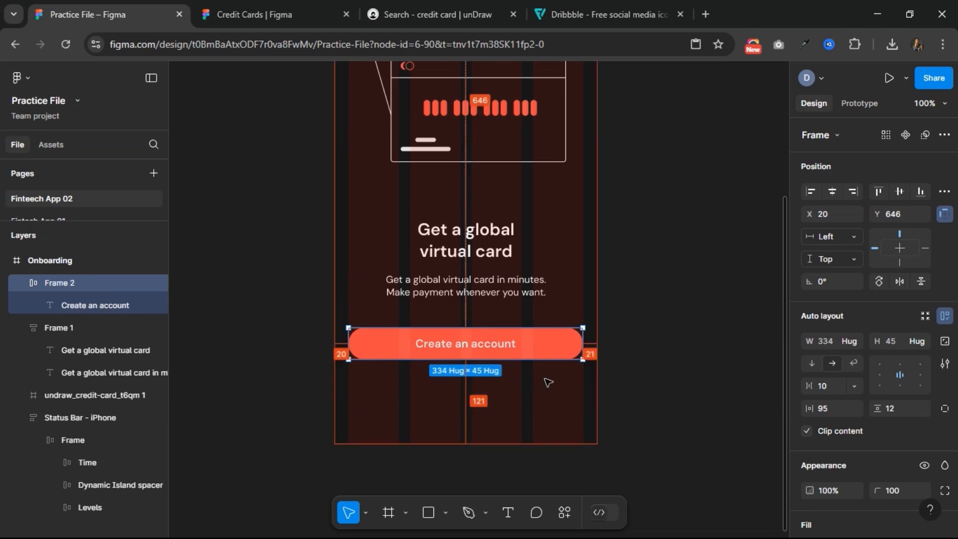
left_click(822, 340)
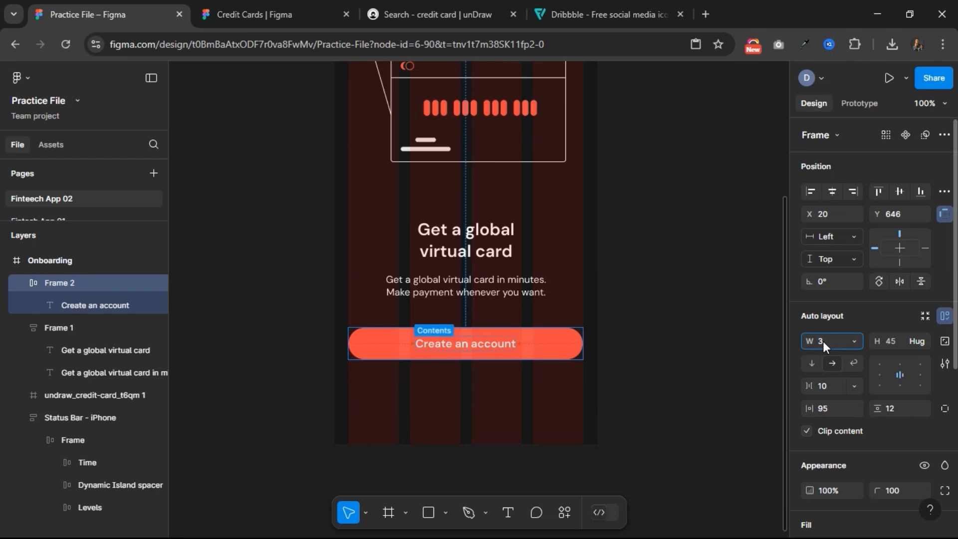
type("335")
key("Return")
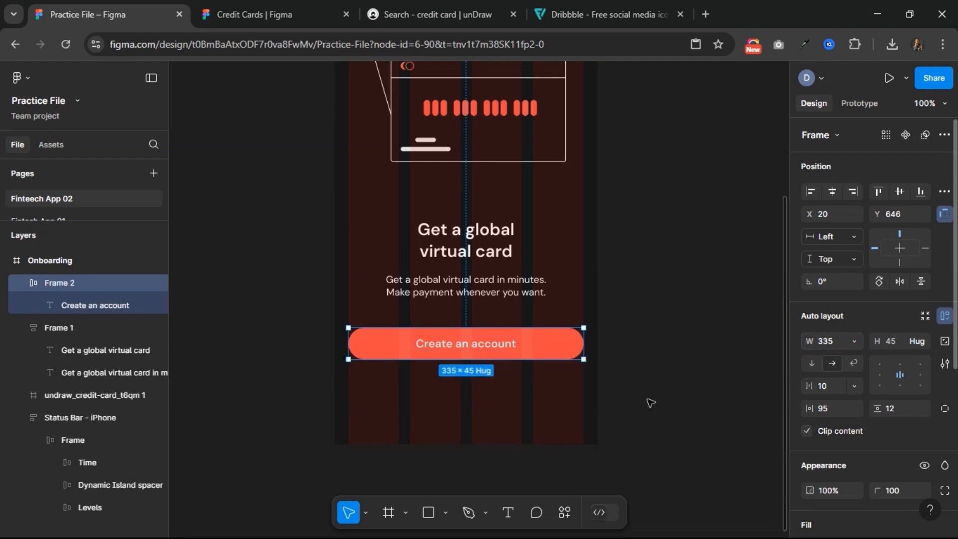
- Move the button down to Y 664, checking its distance from the heading and description block
key("alt")
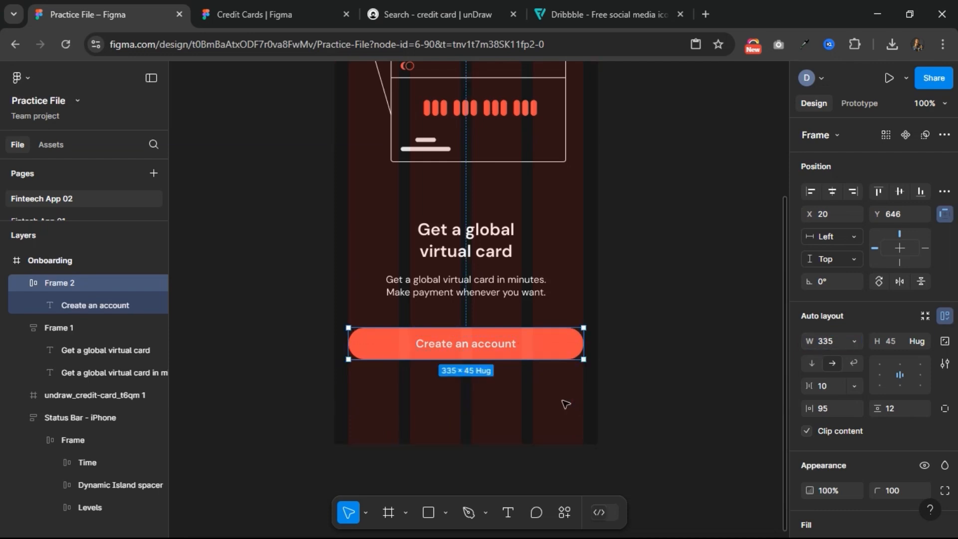
key("alt+Up")
key("alt+Up")
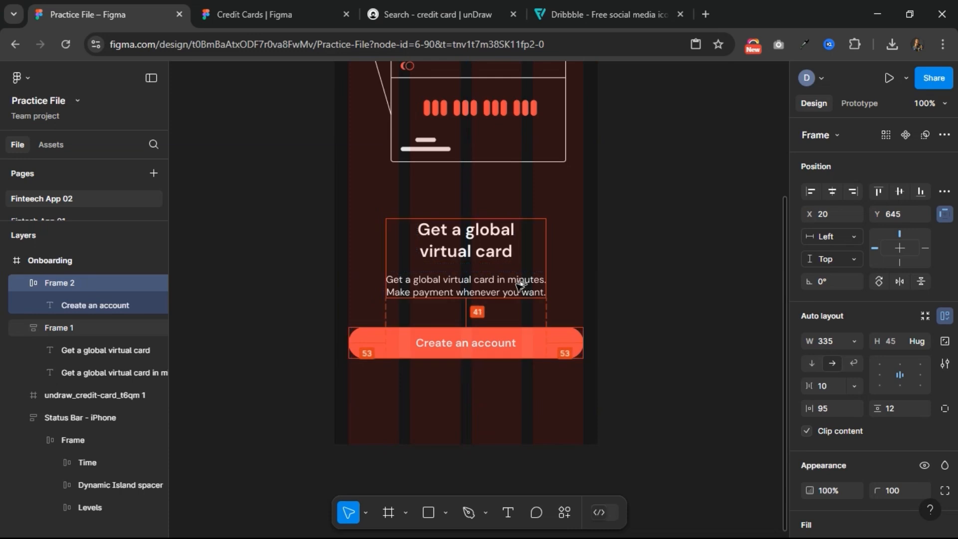
key("alt+shift+Down")
key("alt+shift+Down")
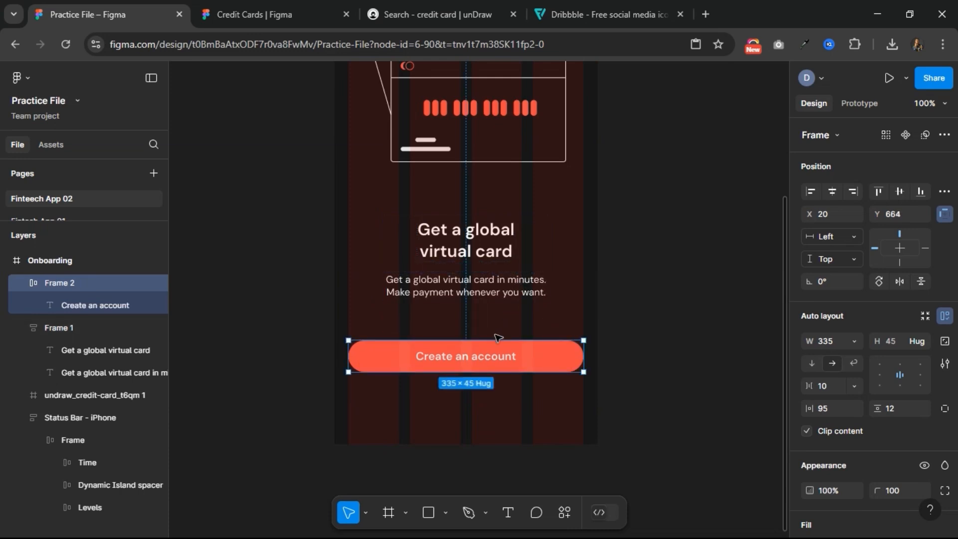
- Duplicate the "Create an account" button directly below the original, placing the copy at Y 721 for a gap of 12
left_click_drag(493, 352, 493, 388)
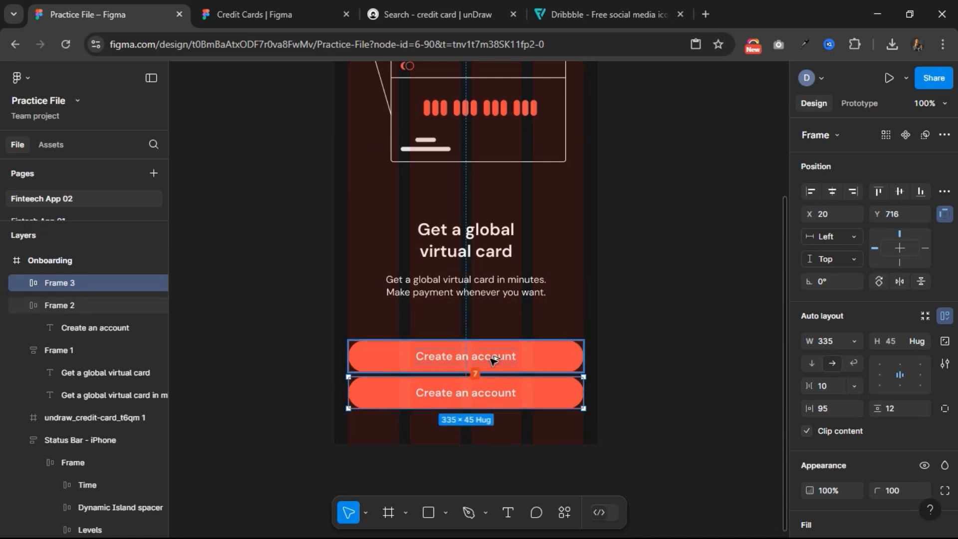
key("Down")
key("Down")
key("Down")
key("Down")
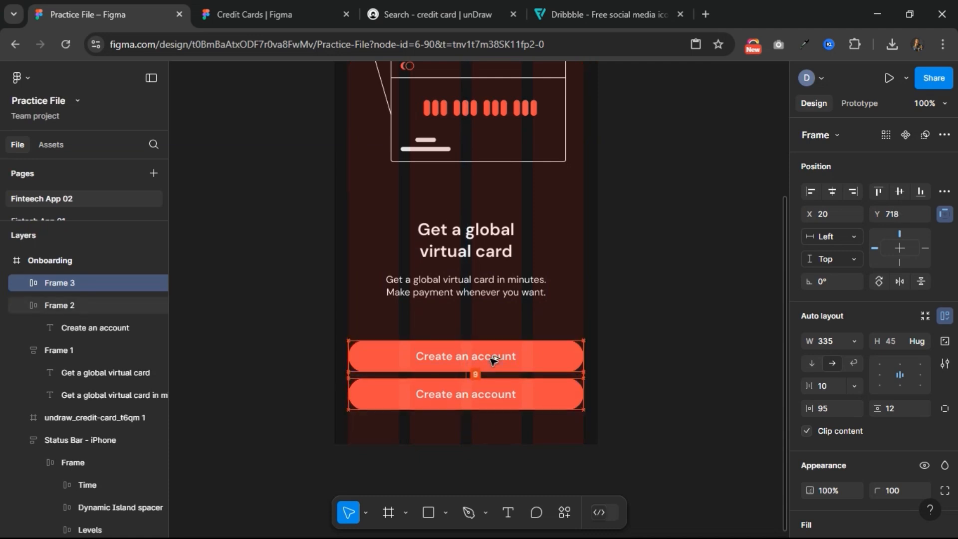
key("Down")
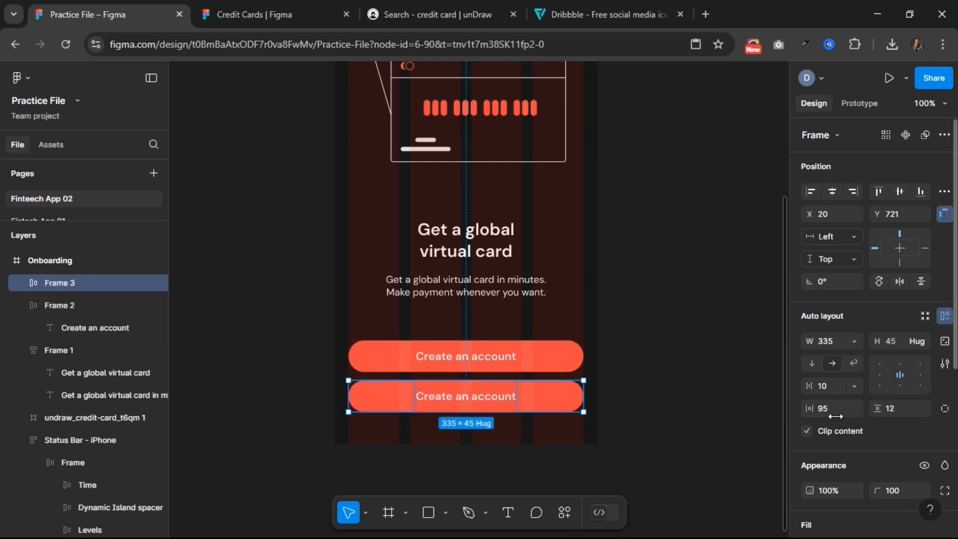
- Remove the lower button's fill and give it a white FFFFFF inside stroke of weight 1
scroll(834, 414, "down", 4)
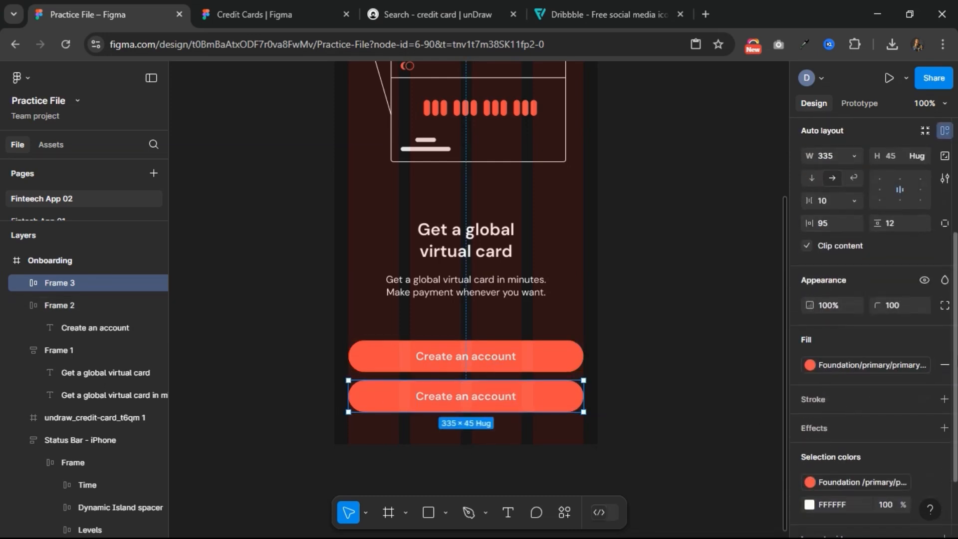
left_click(944, 365)
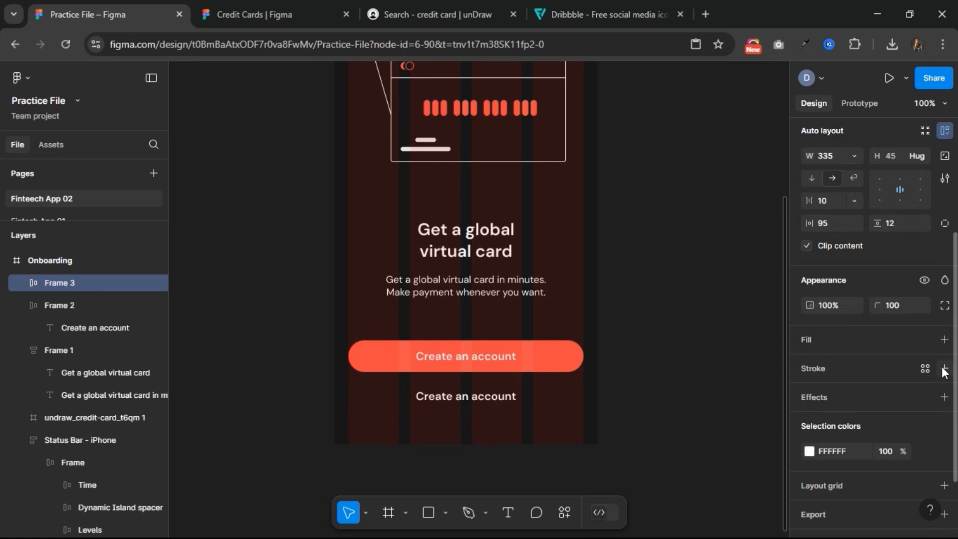
left_click(862, 367)
left_click(852, 394)
type("fff")
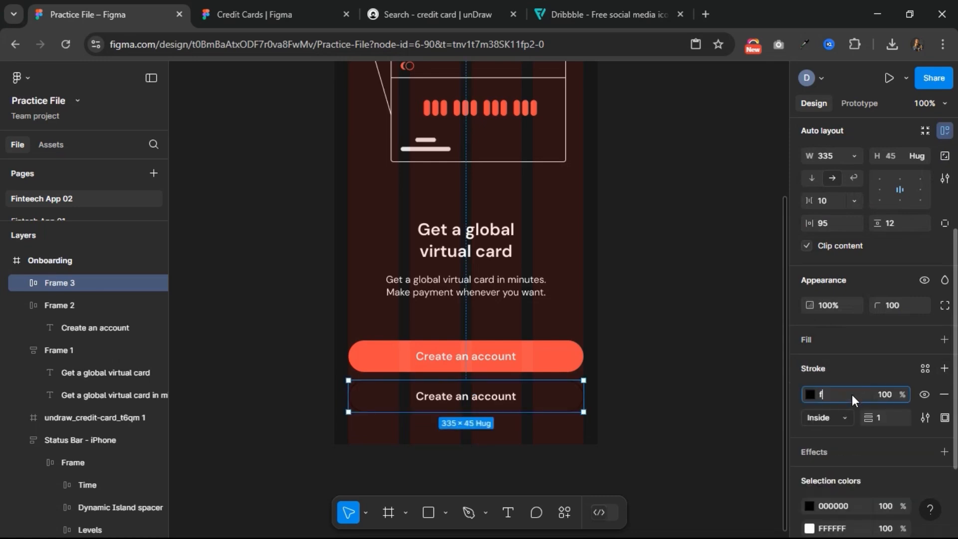
key("Return")
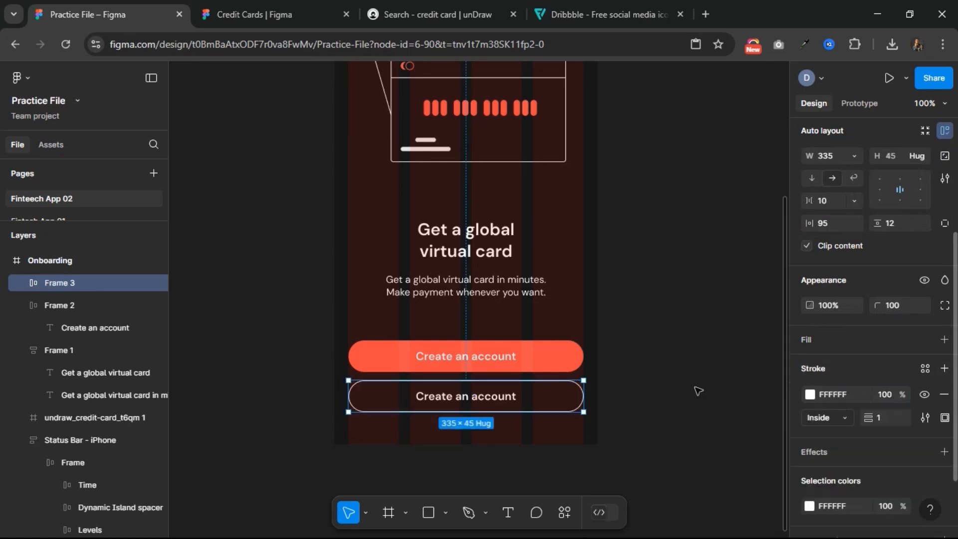
- Change the lower button's label to "Log in"
double_click(506, 402)
double_click(506, 403)
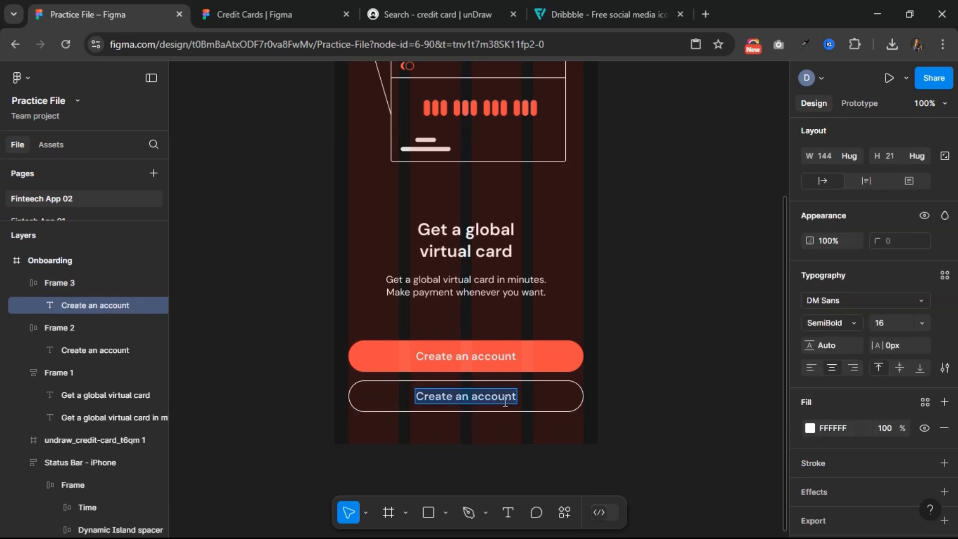
type("Log in")
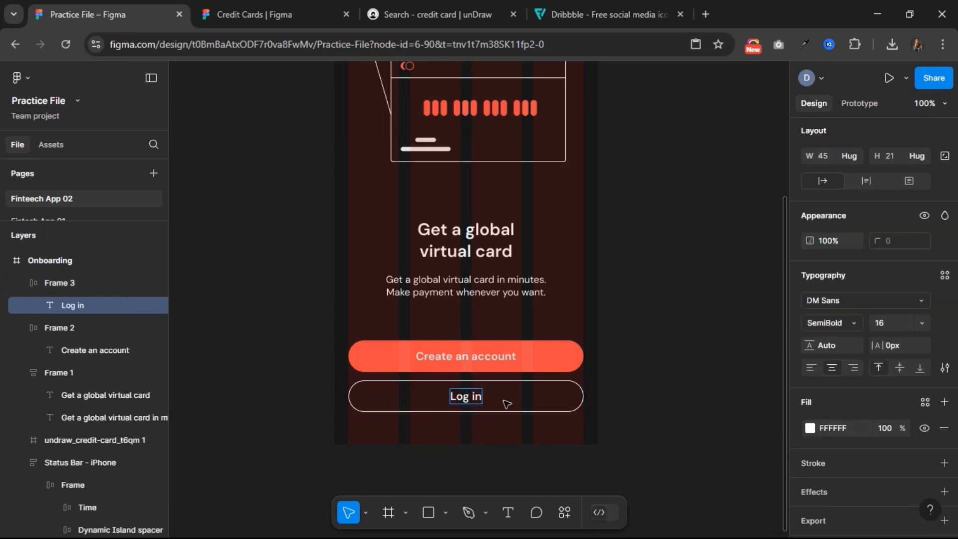
- Wrap the "Create an account" and "Log in" buttons in a vertical auto layout with a gap of 12
key("Escape")
key("Escape")
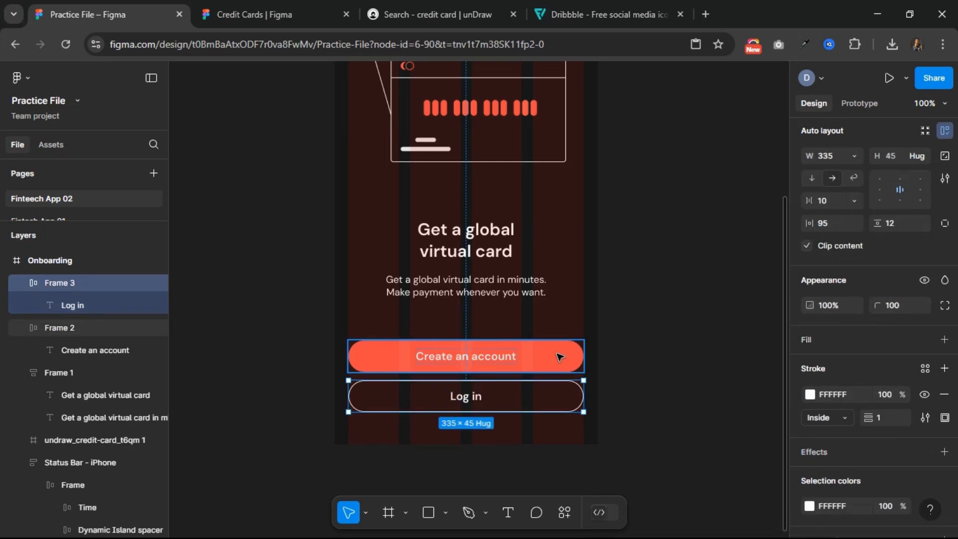
left_click(558, 355, "shift")
key("shift+a")
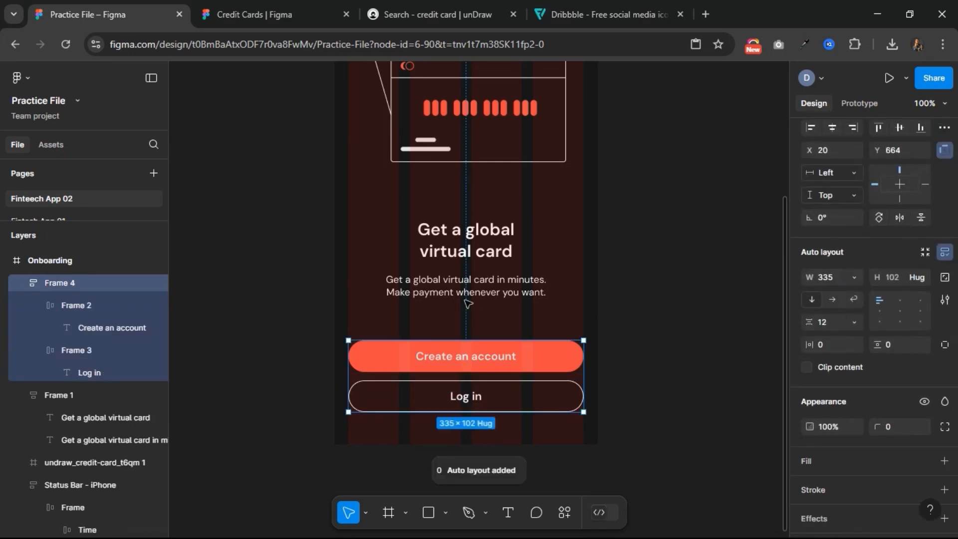
key("alt")
- Hide the Onboarding frame's 4-column layout grid and collapse the frame in the layer list
key("Escape")
key("shift+2")
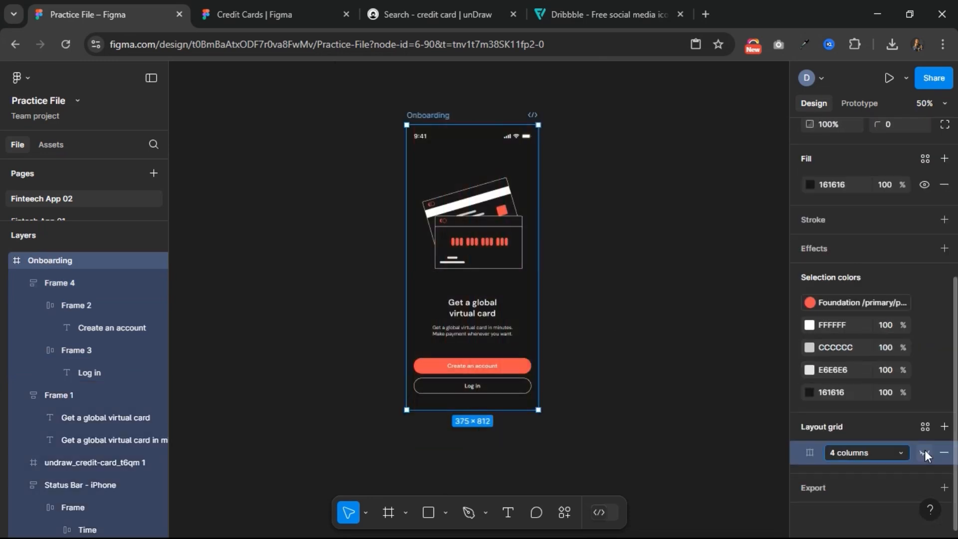
key("Escape")
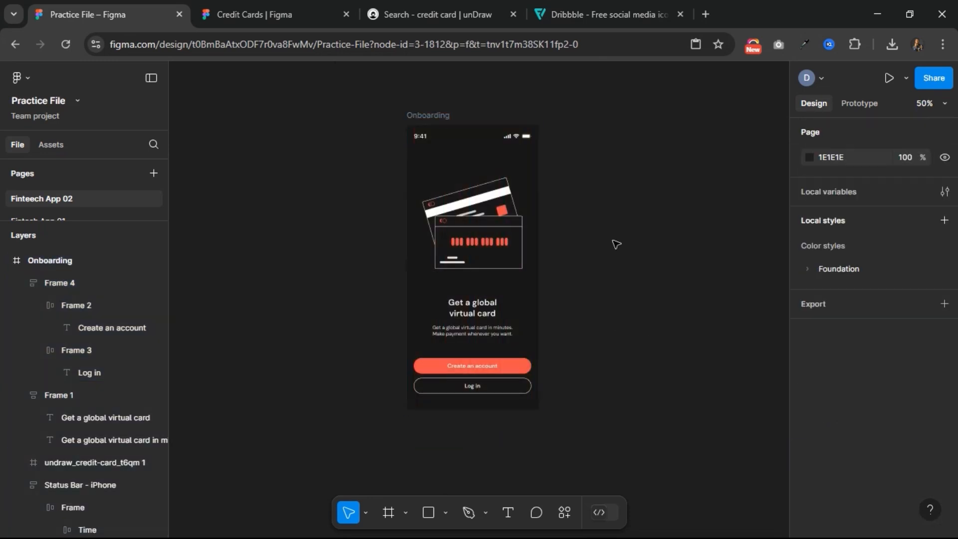
scroll(587, 196, "right", 3)
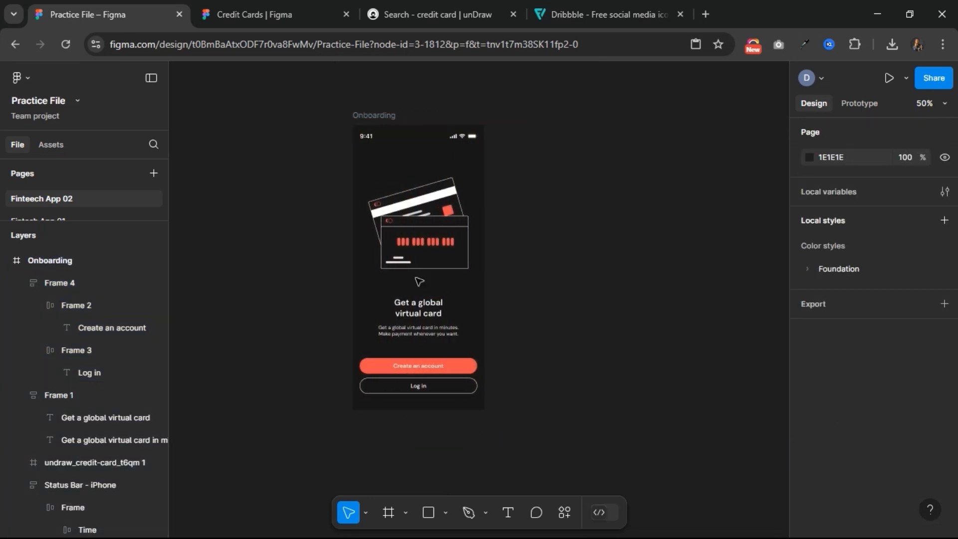
left_click(8, 262)
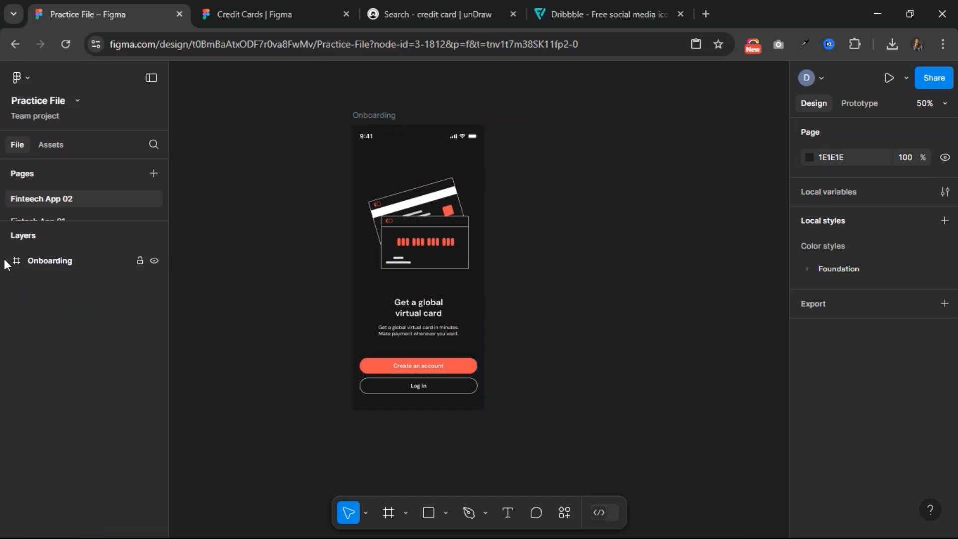
scroll(298, 272, "right", 2)
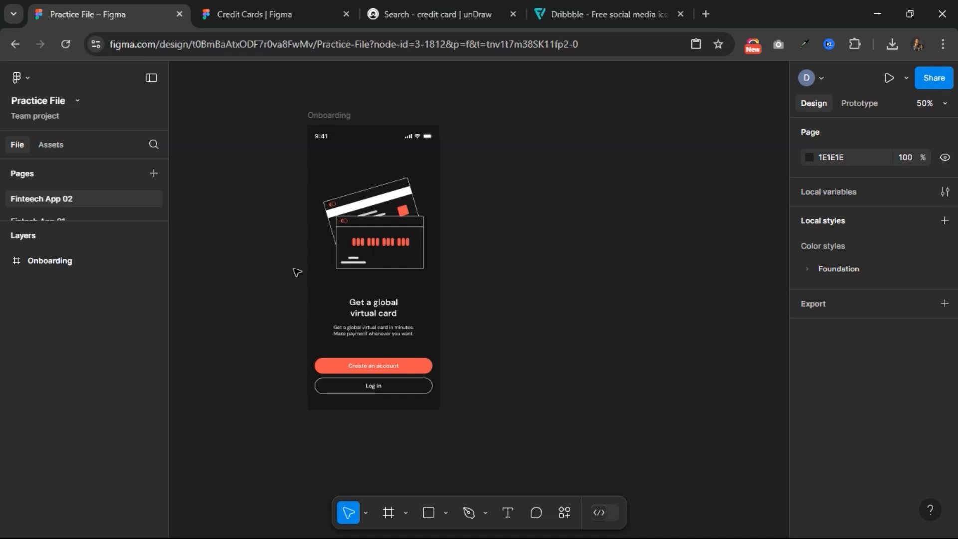
- Duplicate the Onboarding frame beside the original at X 415, Y 0, and delete everything except the status bar from the copy
left_click(320, 118)
left_click(319, 118)
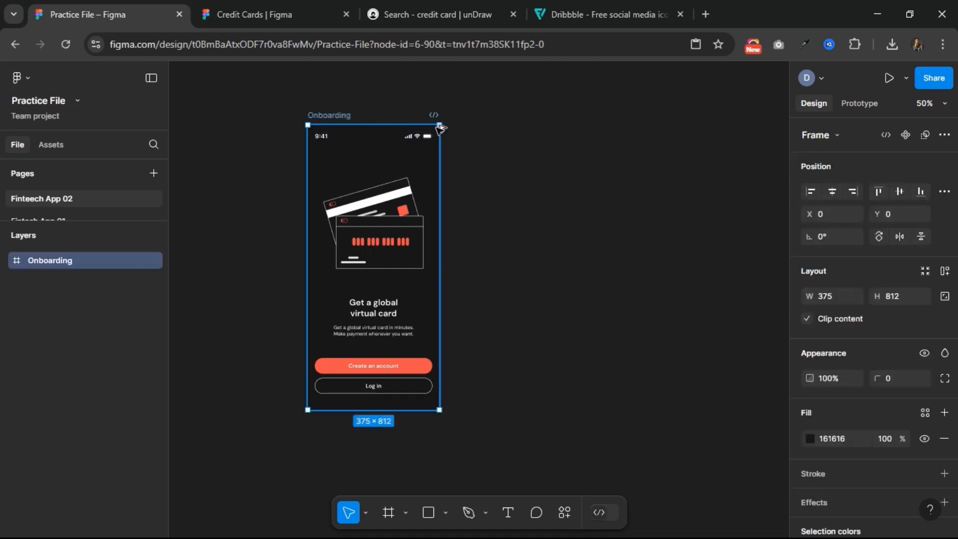
left_click_drag(477, 124, 441, 128)
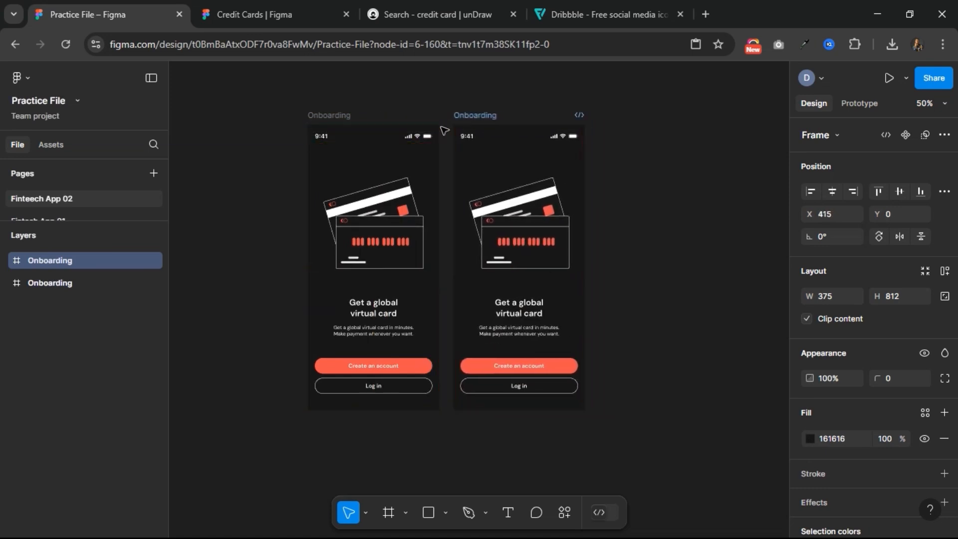
key("Return")
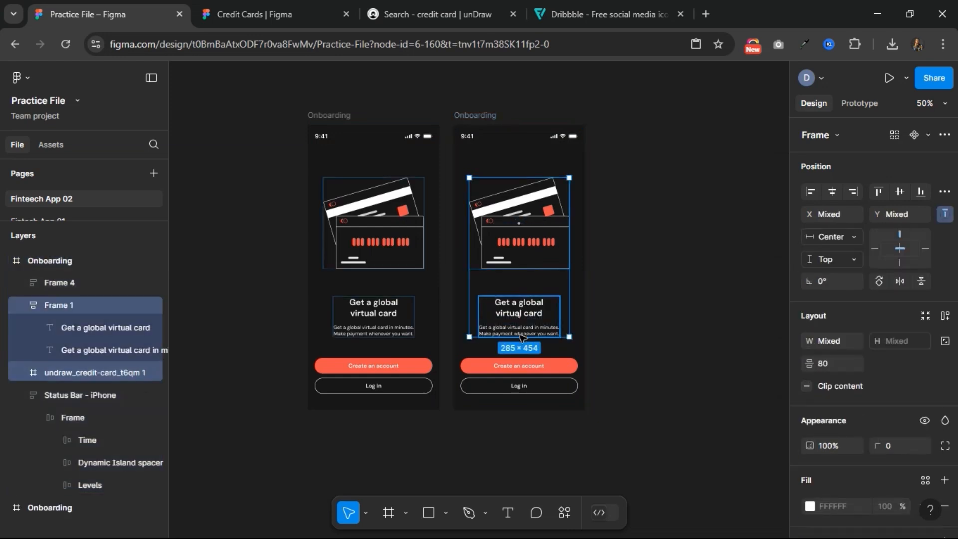
key("Delete")
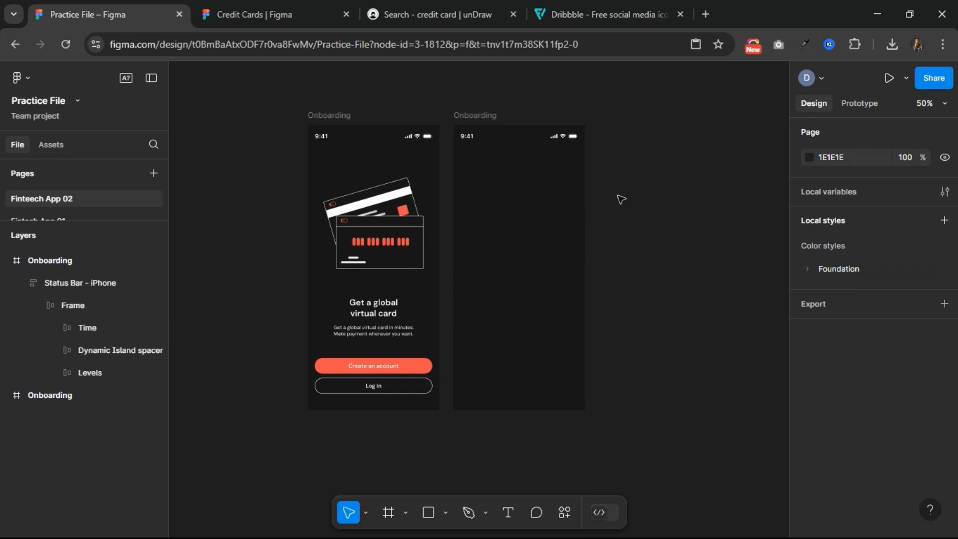
- Draw a circle about 64 × 64 in the upper part of the second Onboarding frame
left_click(446, 513)
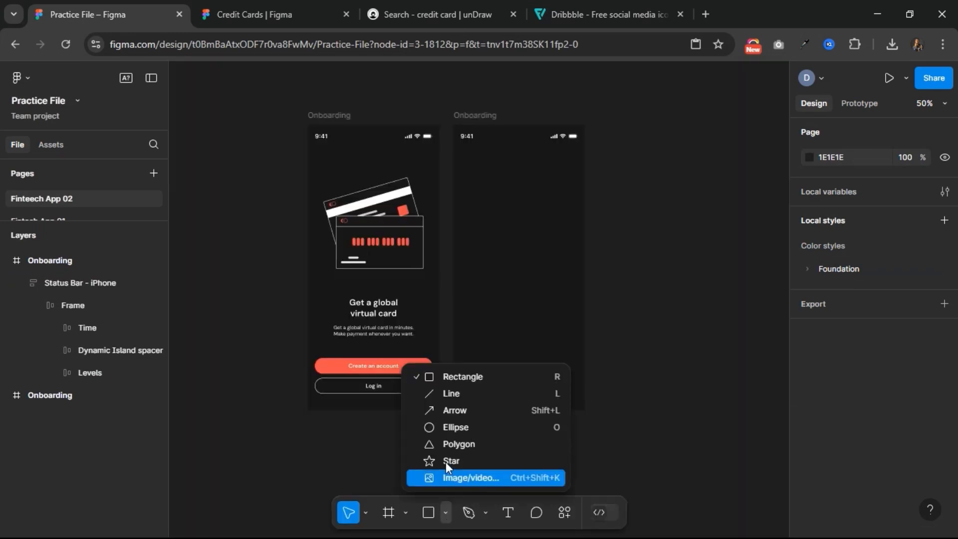
left_click(449, 428)
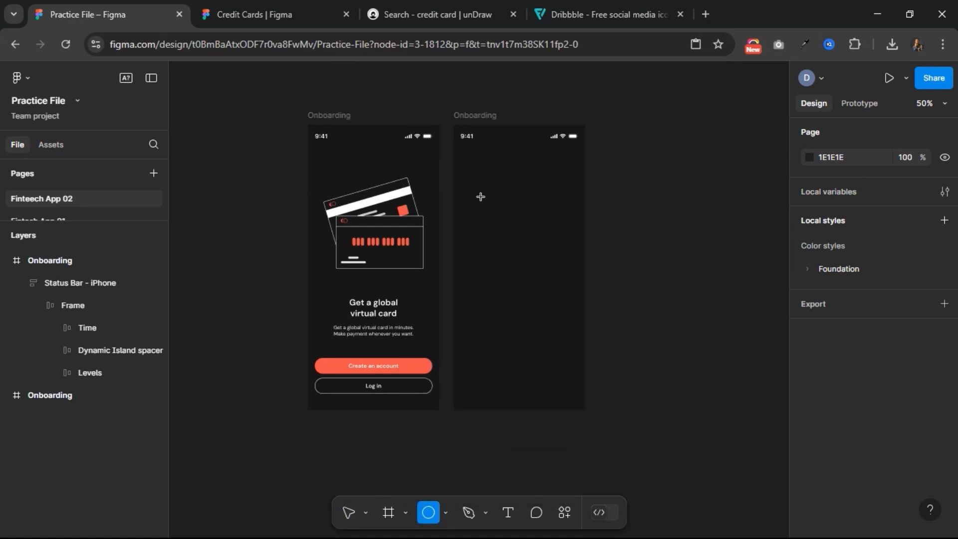
left_click_drag(492, 205, 503, 218)
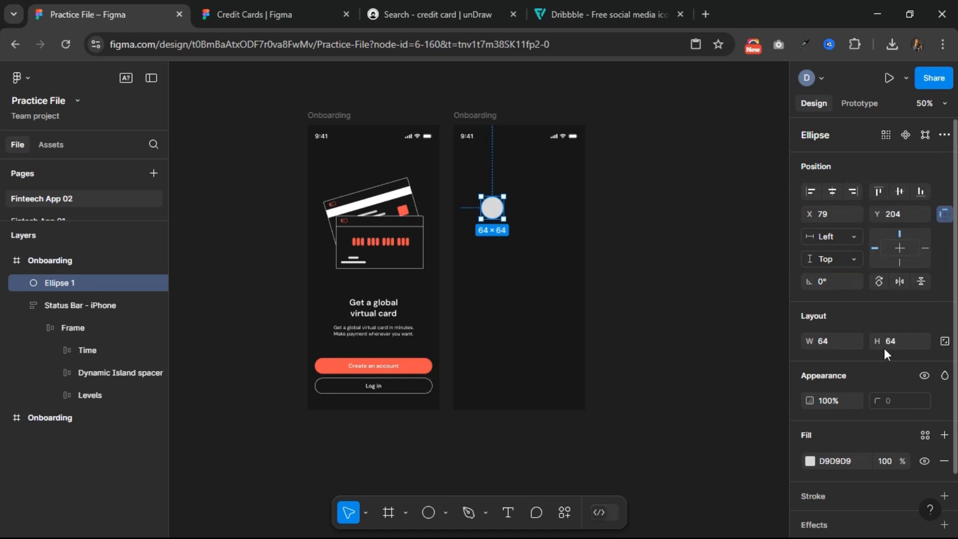
- Set the circle's height and width to 40
left_click(904, 336)
type("40")
key("Return")
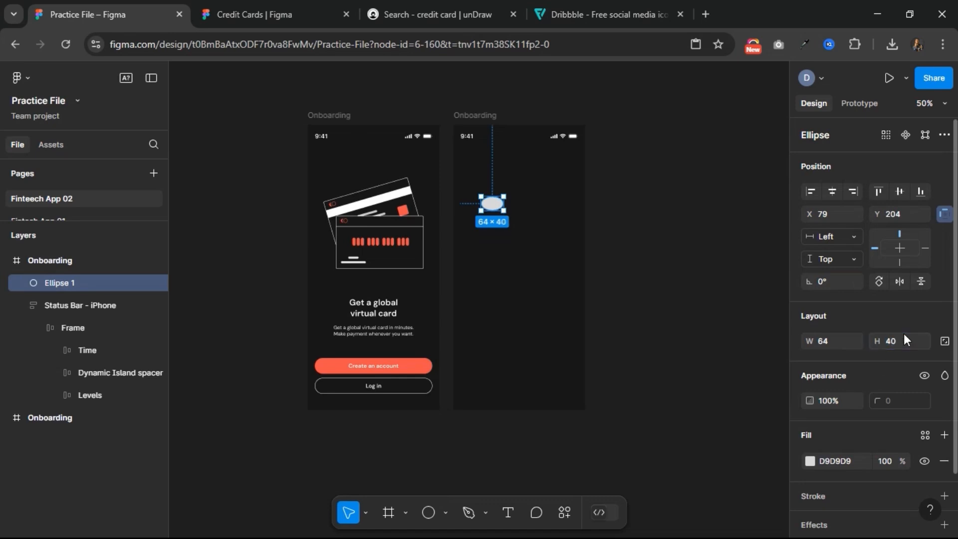
left_click(826, 342)
type("40")
key("Return")
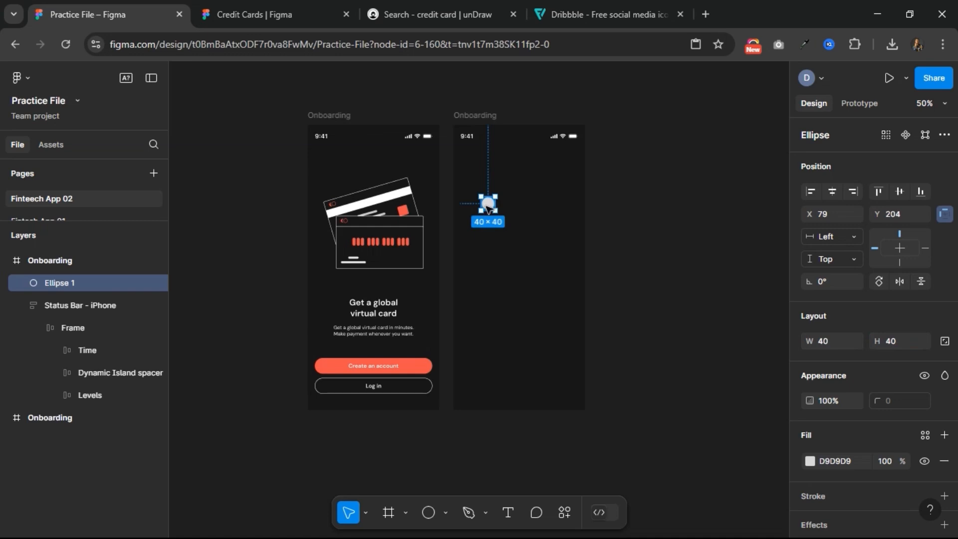
- Move the circle below the status bar's time, to about X 23, Y 106
left_click_drag(489, 205, 467, 171)
key("shift+0")
scroll(473, 176, "up", 3)
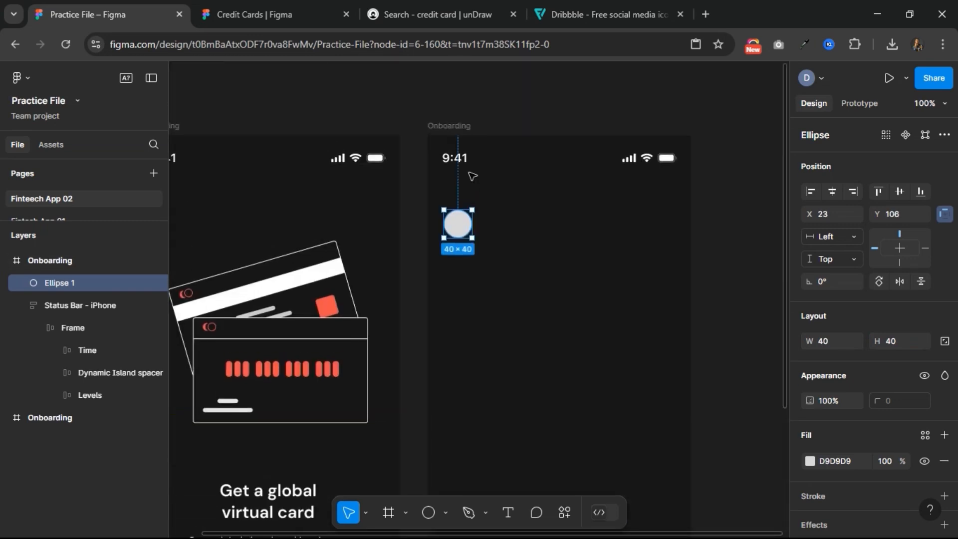
- Show the column layout grid on the second Onboarding frame
scroll(473, 176, "right", 3)
left_click(370, 126)
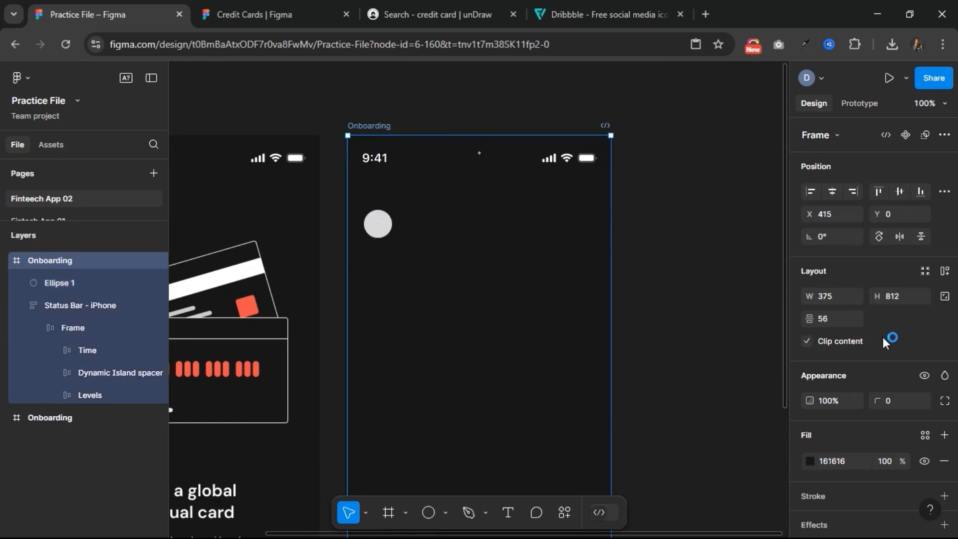
scroll(883, 367, "down", 5)
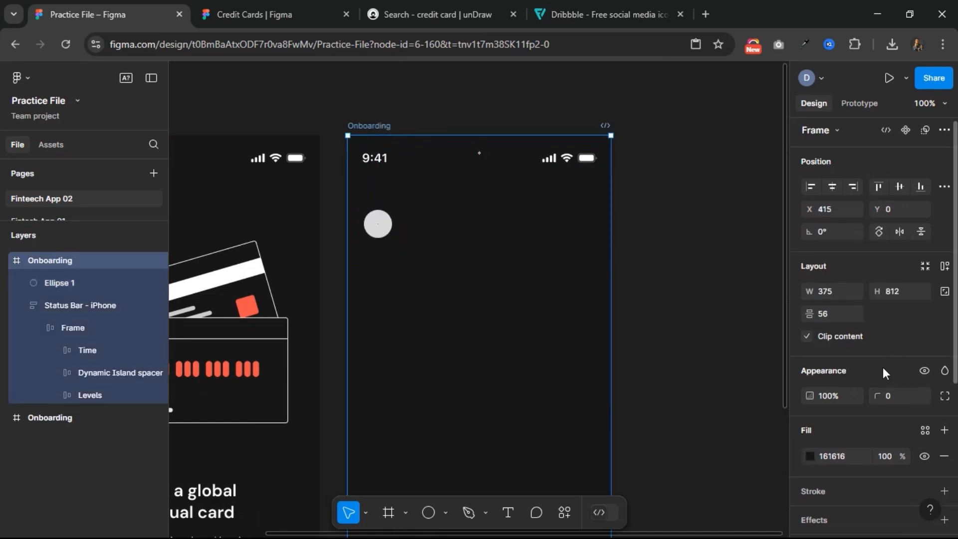
left_click(924, 453)
- Nudge the circle to X 20, Y 70, leaving a gap of 20 below the status bar and aligning it with the first grid column
left_click(377, 223)
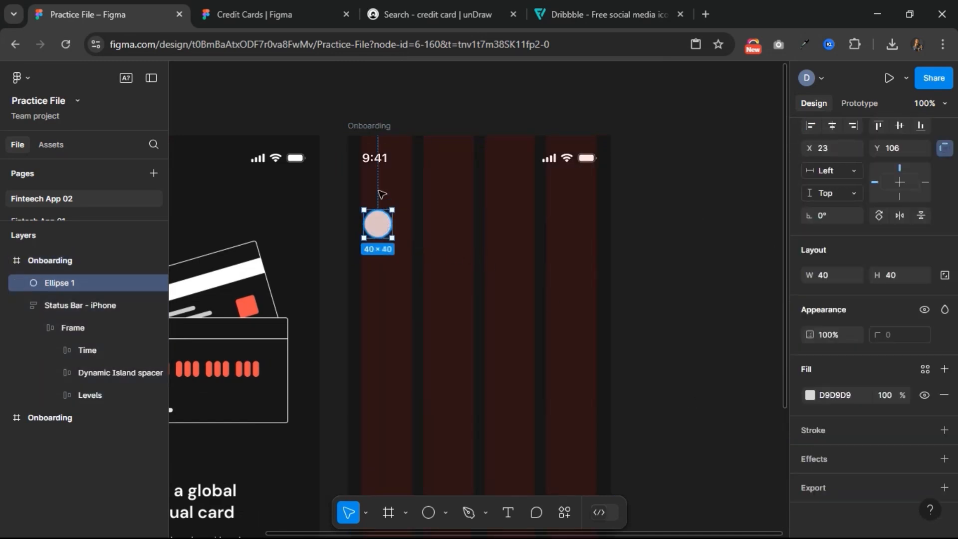
key("Up")
key("Up")
key("Up")
key("Up")
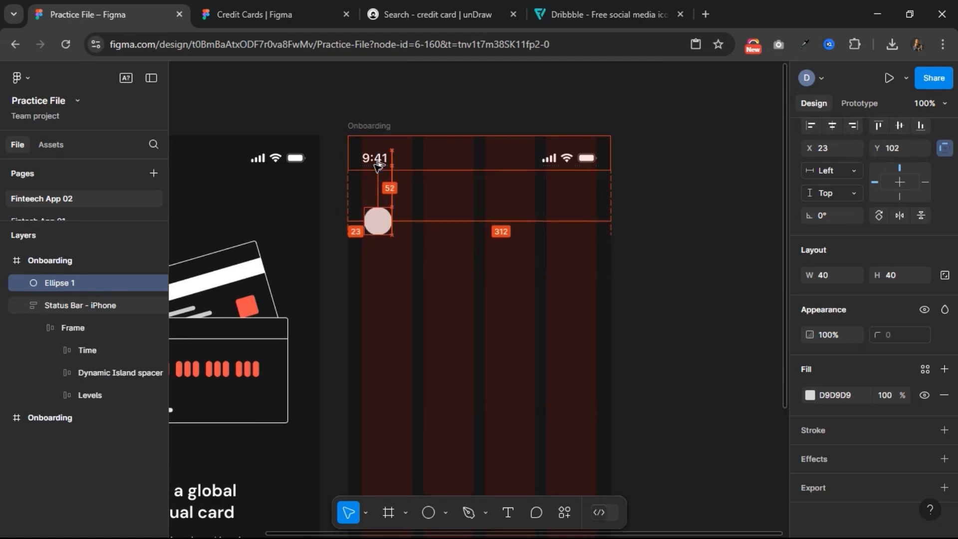
key("Up")
key("shift+Up")
key("Up")
key("shift+Up")
key("shift+Up")
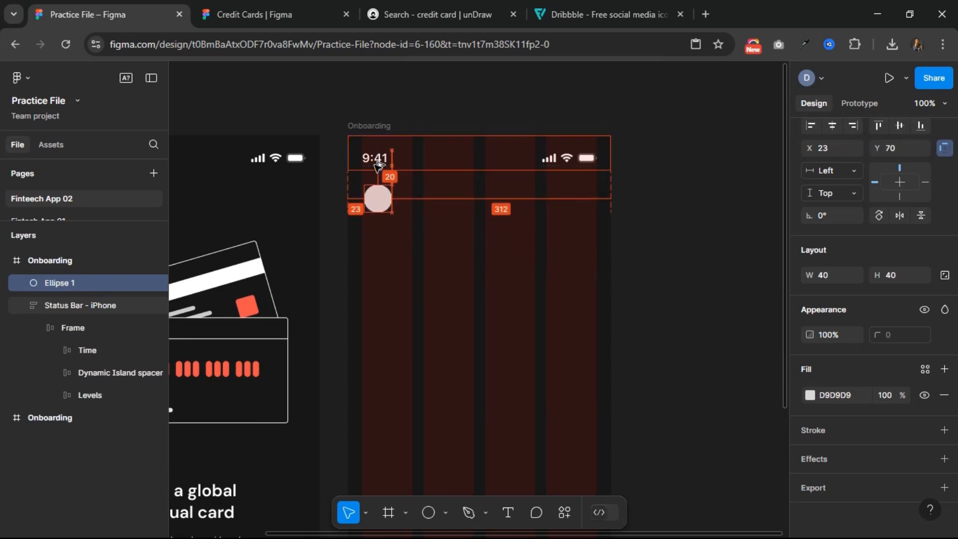
key("Left")
key("Left")
key("Left")
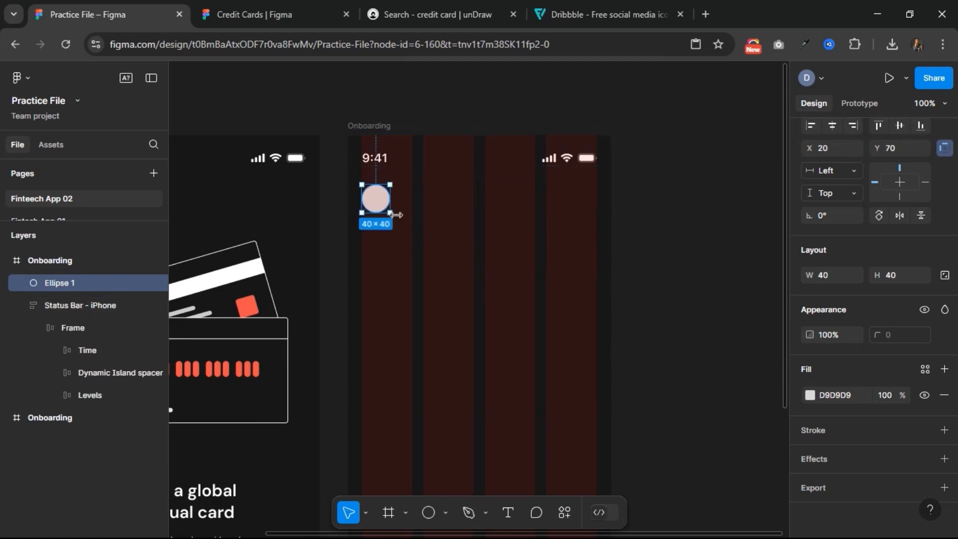
- Add a text layer with the profile owner's full name and place it beside the circle at X 69, Y 70
left_click(508, 512)
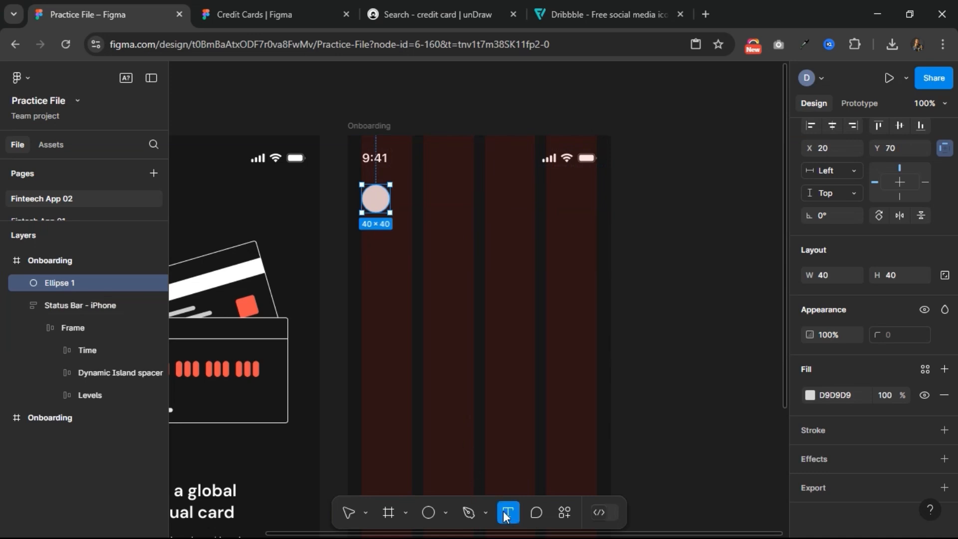
left_click(421, 215)
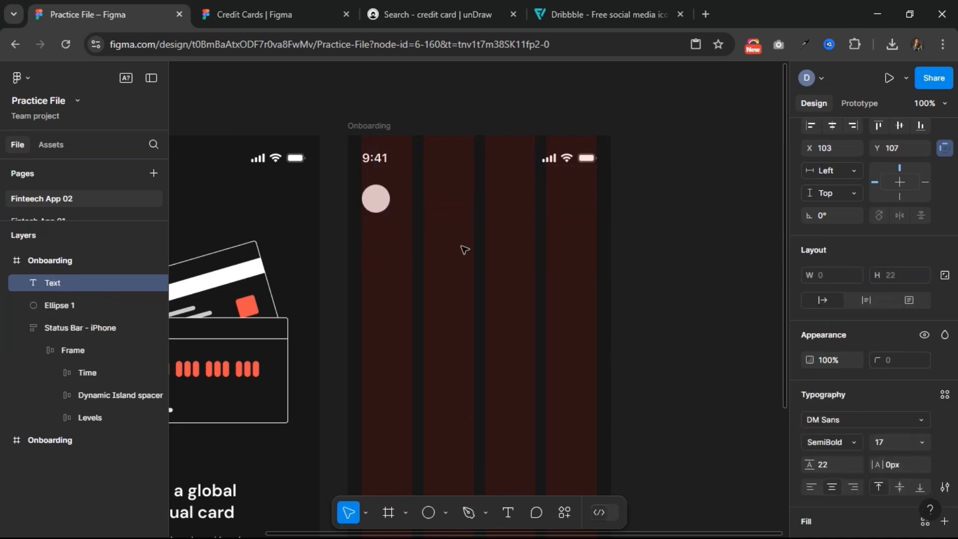
type("Isabell")
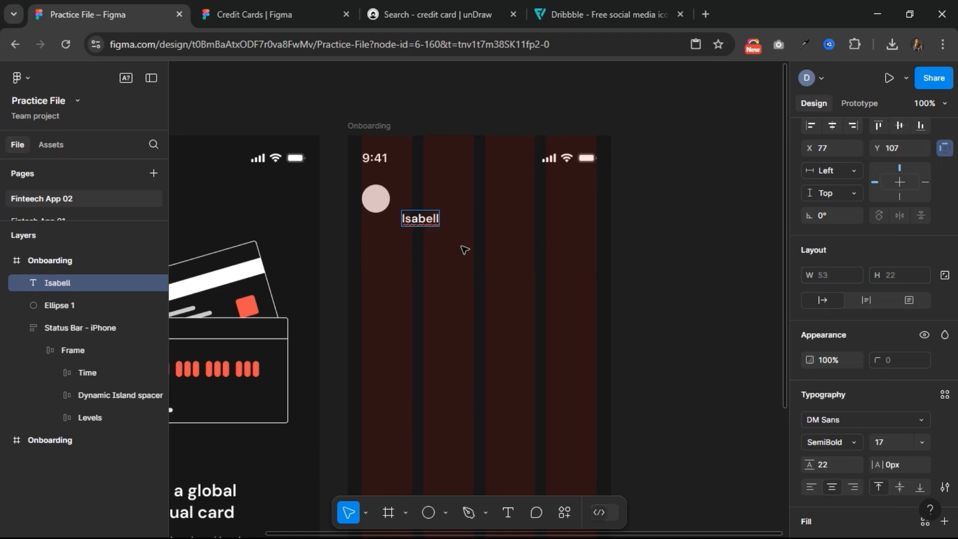
type("a Ava")
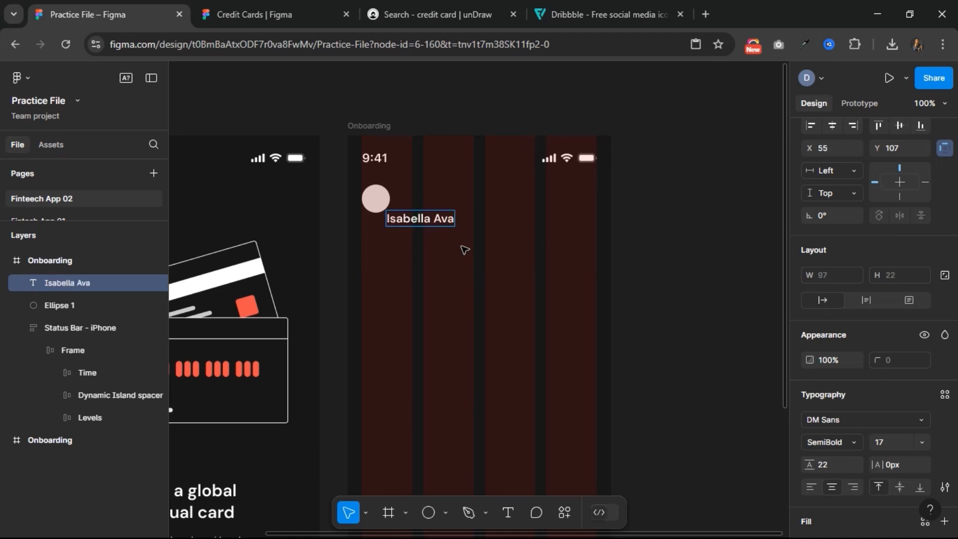
key("Escape")
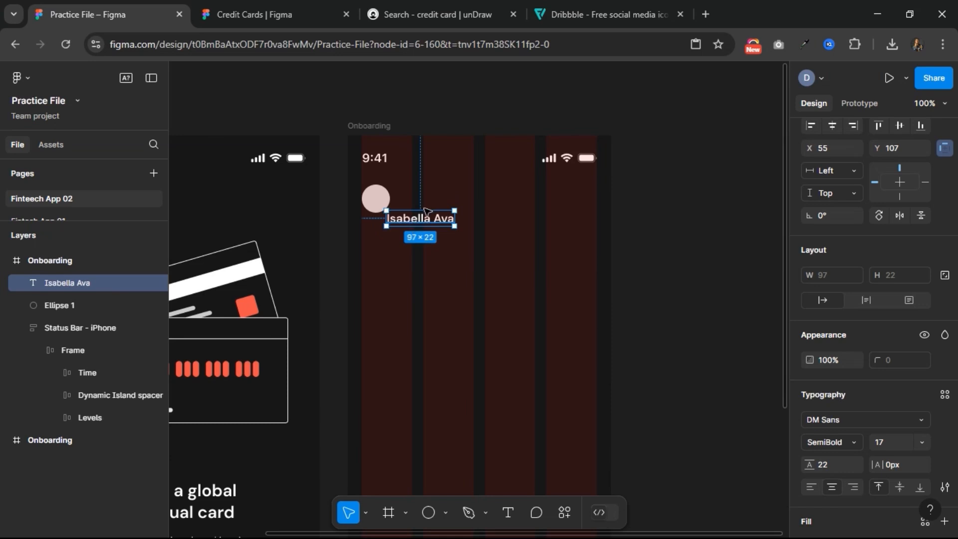
left_click_drag(427, 211, 428, 198)
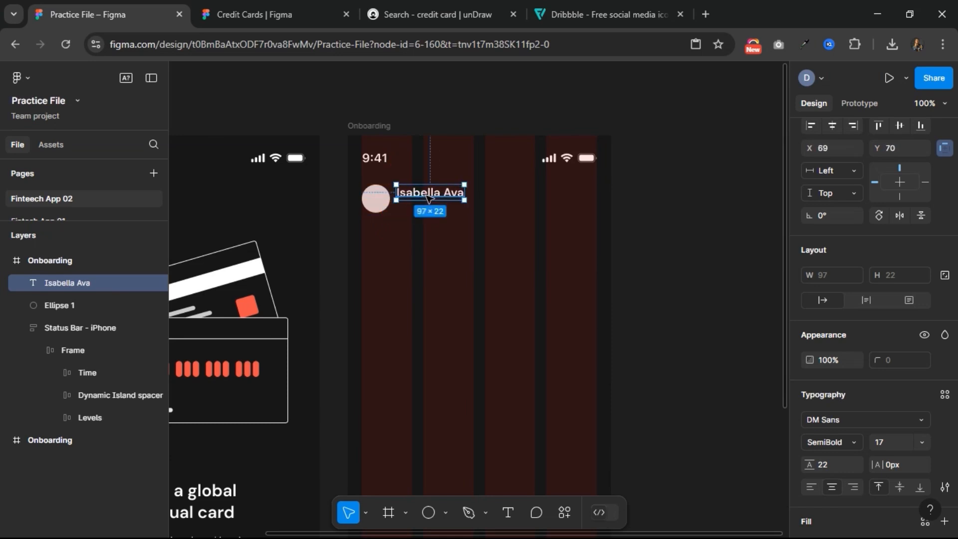
- Add a "Welcome, Back!" text layer below the circle and name, at about X 27, Y 144
left_click(508, 512)
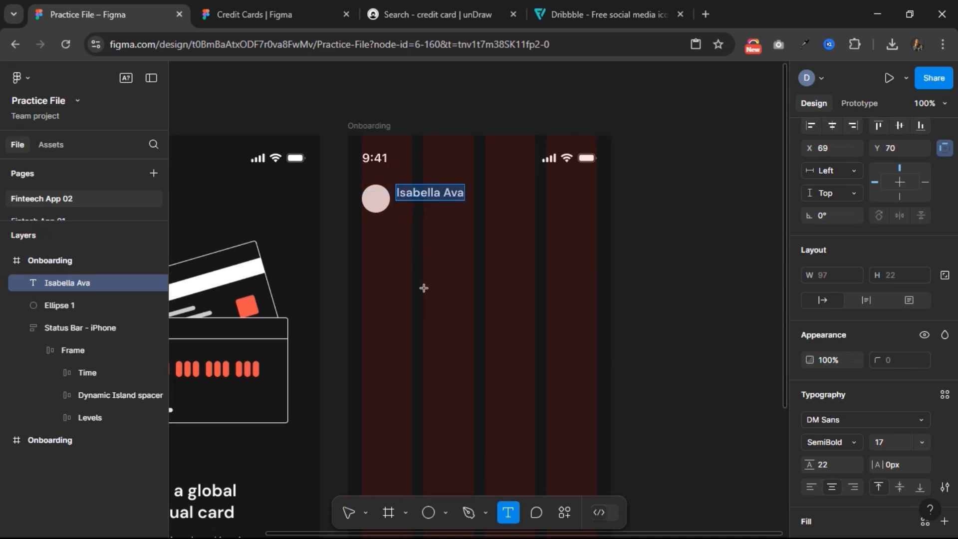
left_click(413, 237)
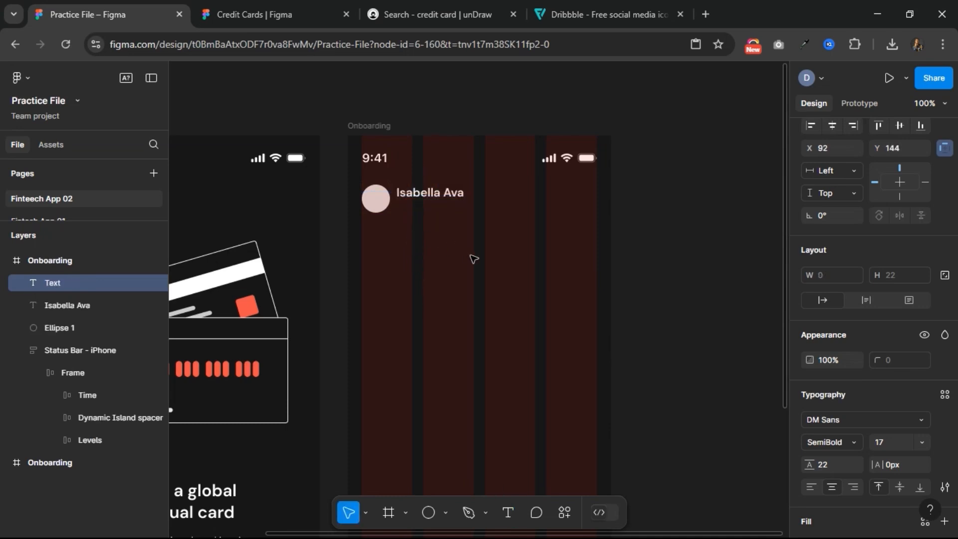
type("Welco")
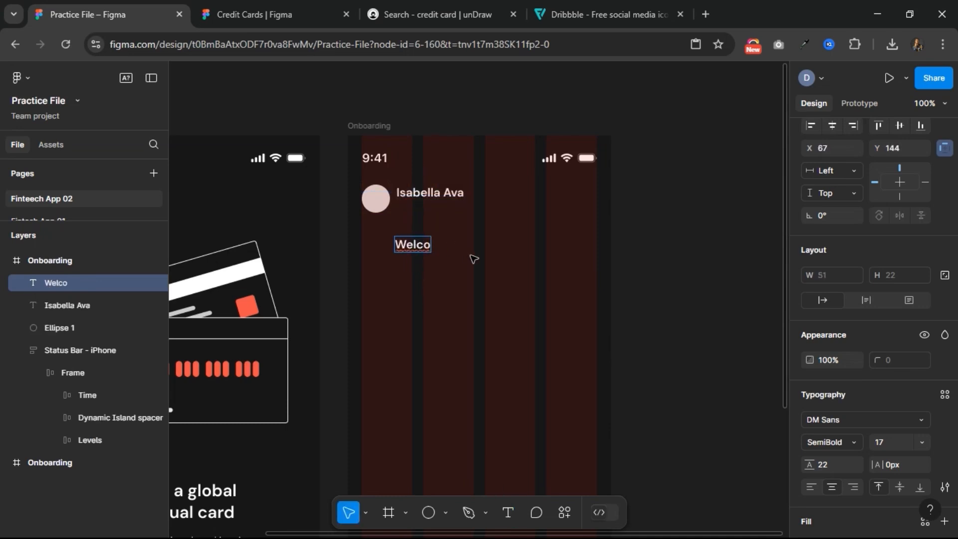
type("me, B")
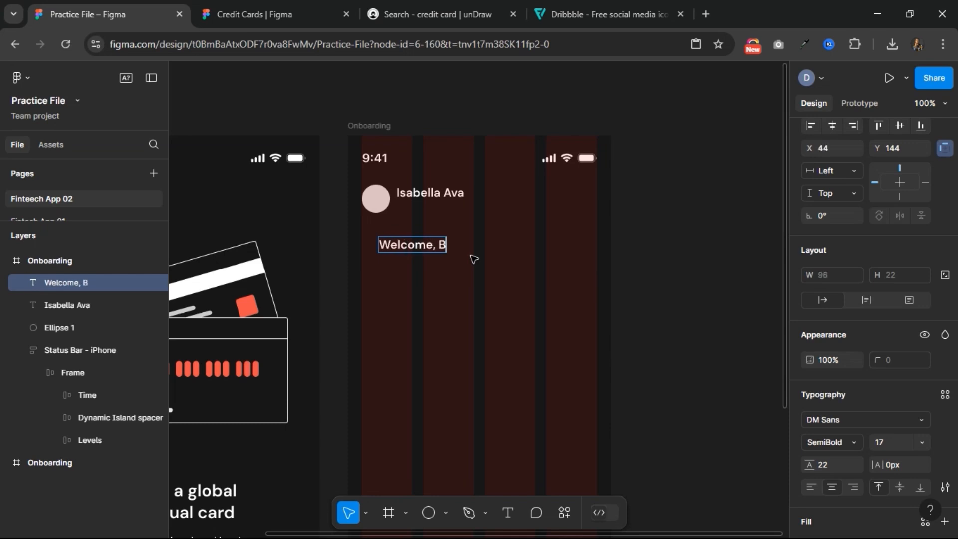
type("ack!")
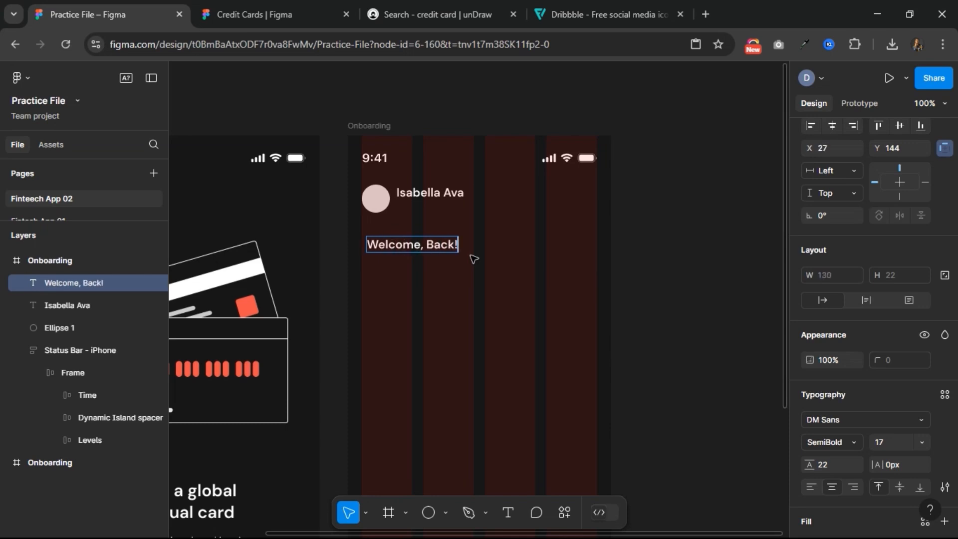
key("Escape")
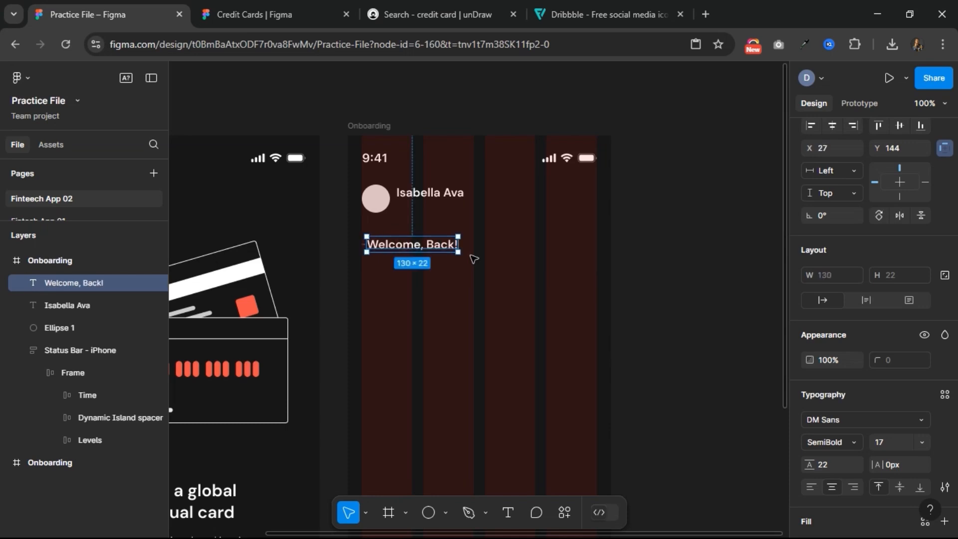
- Style the "Welcome, Back!" text as size 14 Regular directly beneath the profile name, and set the name's font size to 18
left_click(884, 439)
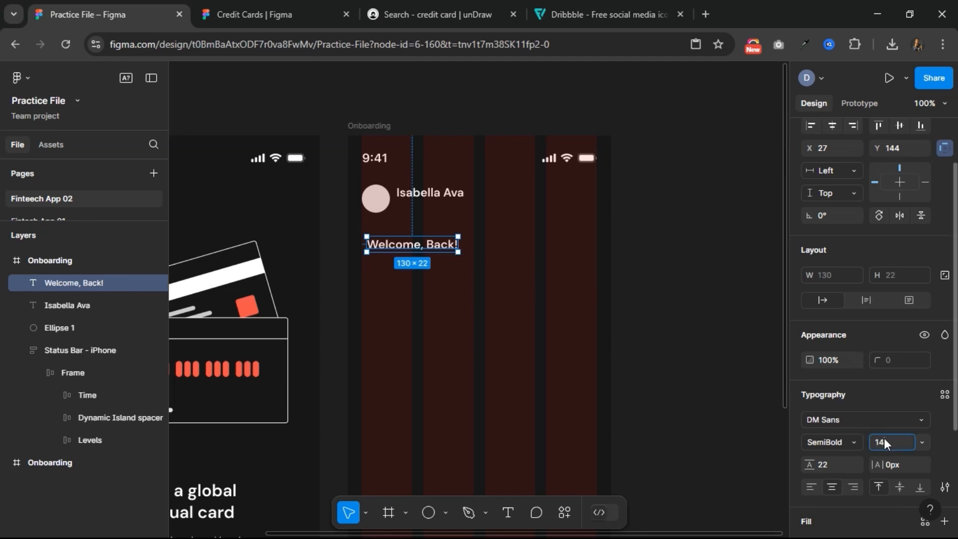
type("14")
key("Return")
left_click(855, 441)
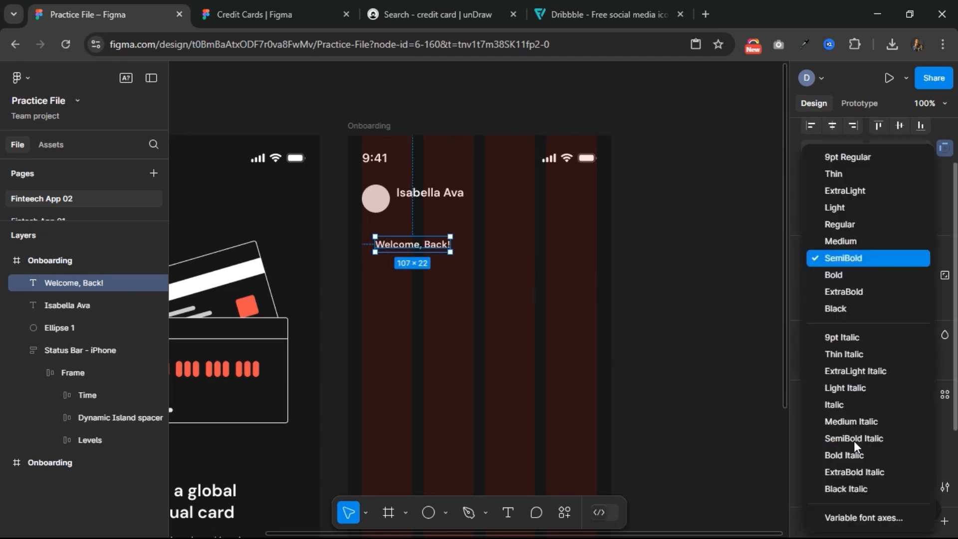
left_click(845, 226)
left_click_drag(384, 245, 416, 195)
left_click(415, 193)
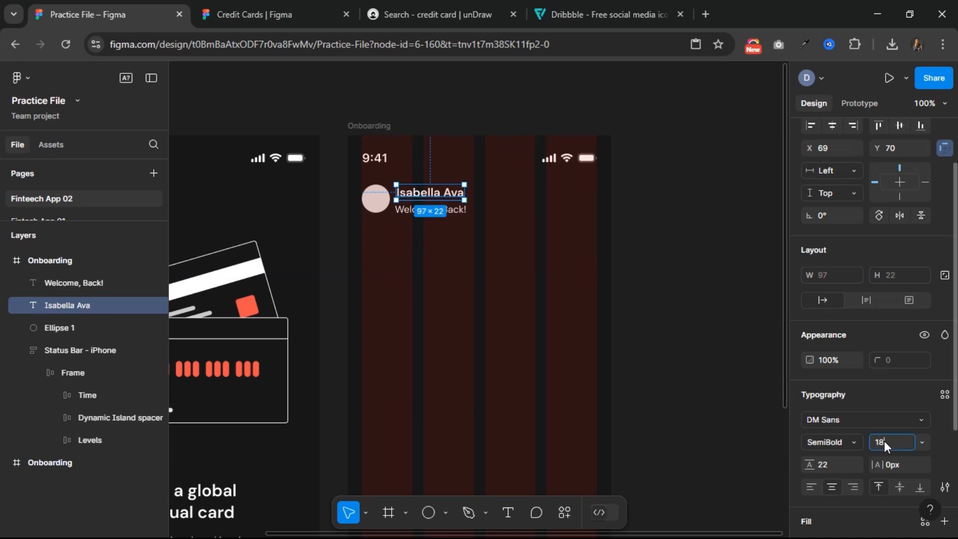
key("Return")
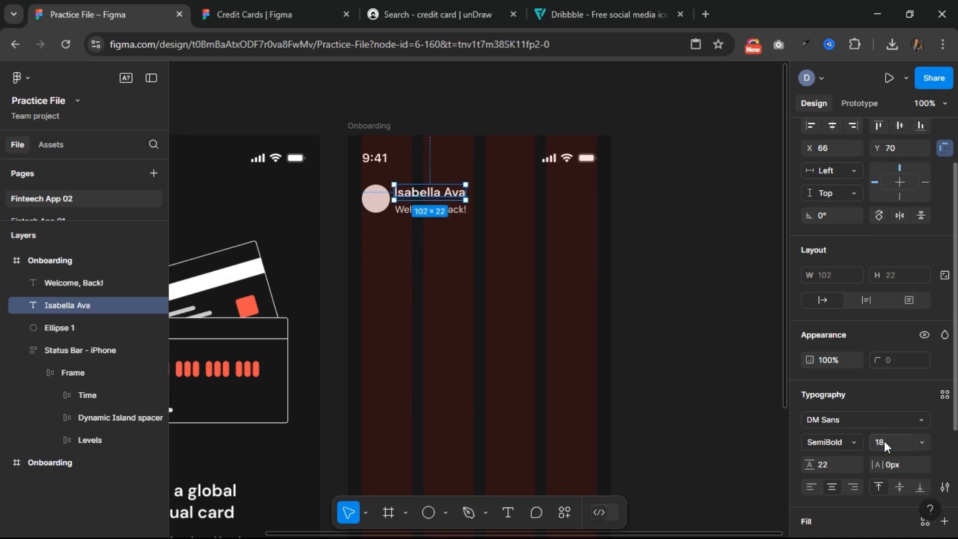
- Stack the profile name and greeting in a vertical auto layout and move it slightly farther from the circle
left_click(458, 216, "shift")
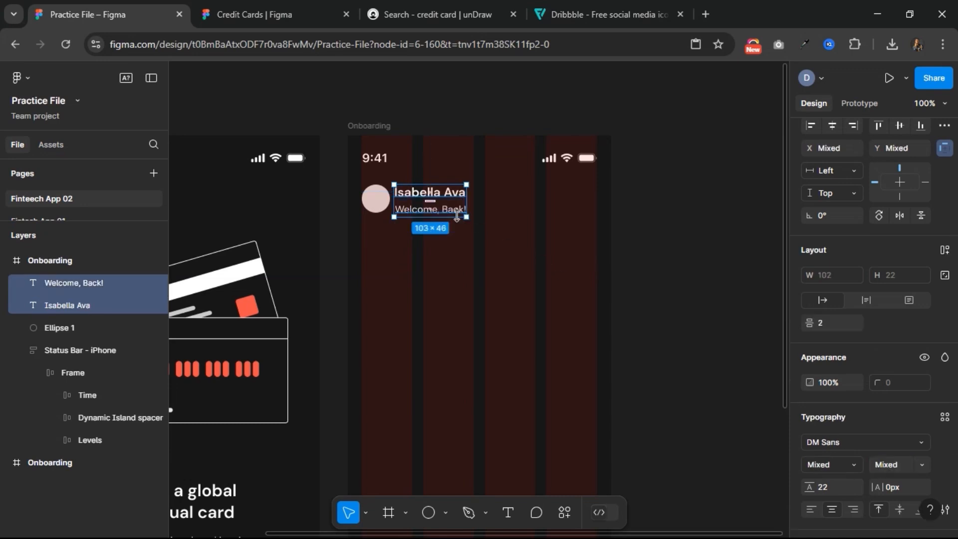
left_click(945, 250)
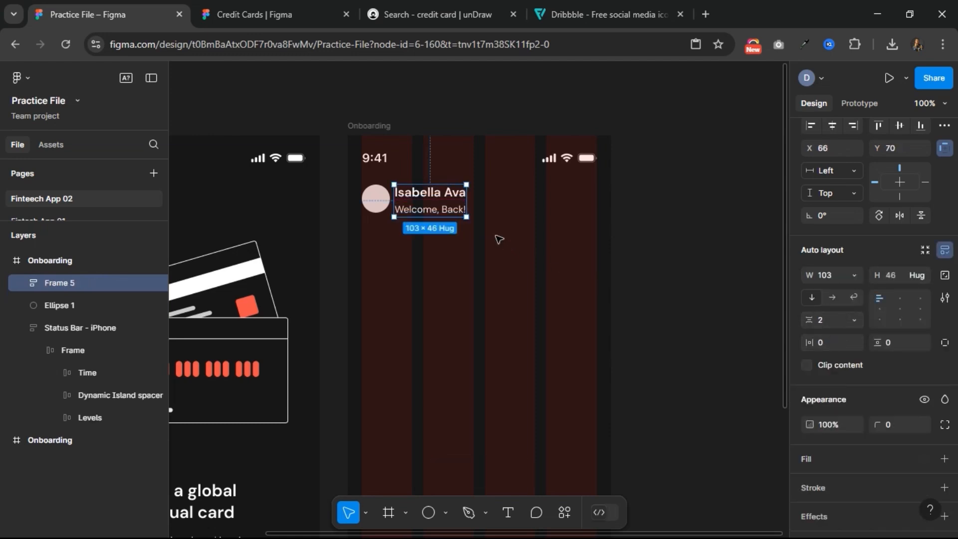
left_click_drag(418, 205, 425, 203)
left_click(408, 228)
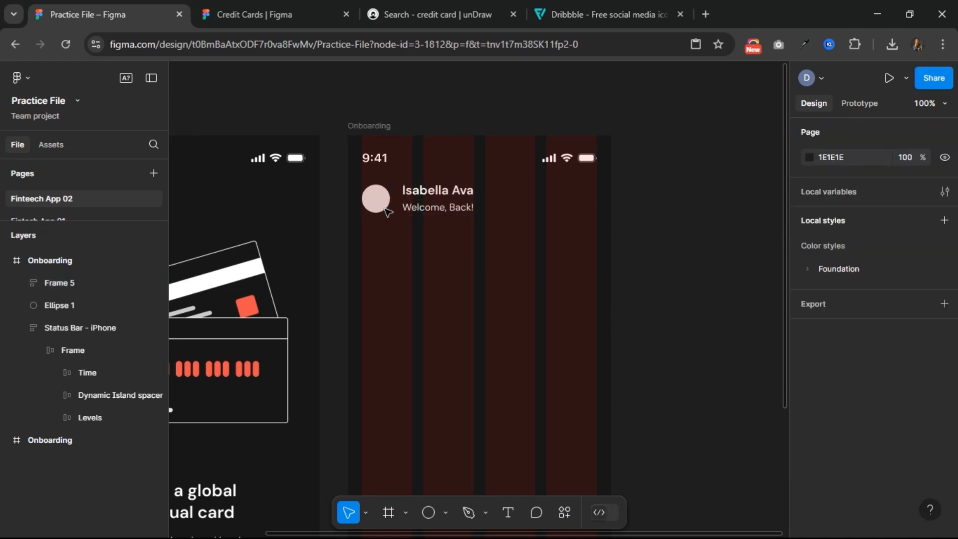
- Combine the profile circle and the text stack in a horizontal auto layout with a spacing of 12
left_click(387, 212)
left_click(412, 208, "shift")
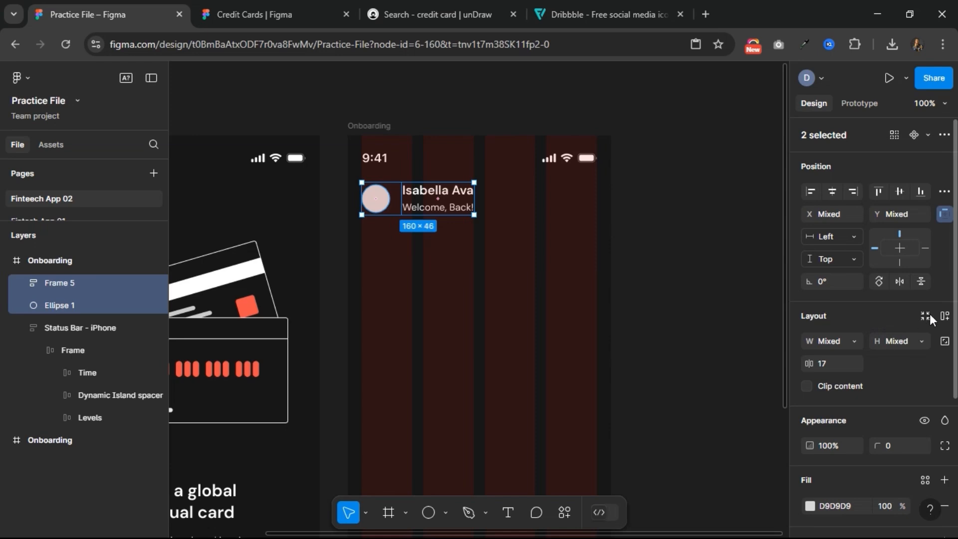
left_click(945, 316)
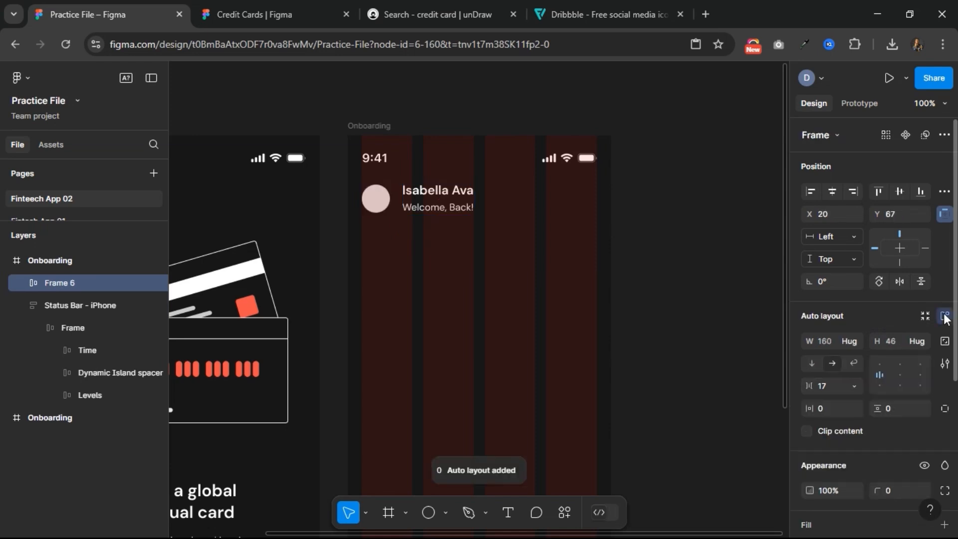
left_click(826, 389)
type("1")
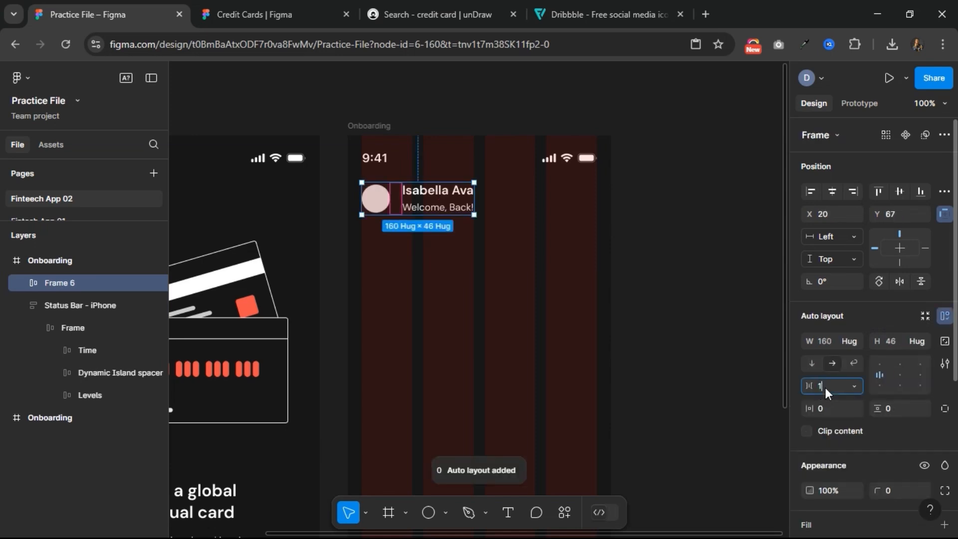
type("2")
key("Return")
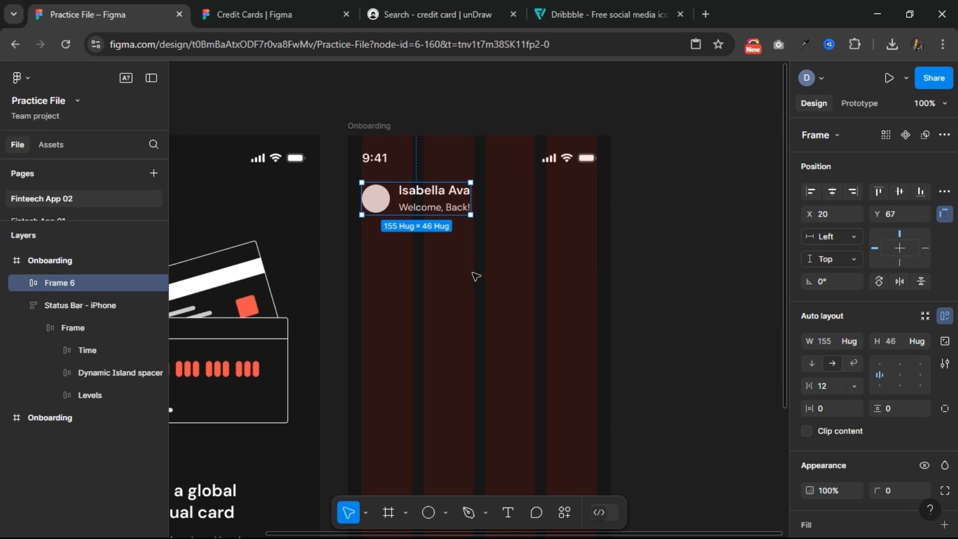
key("alt")
left_click(687, 225)
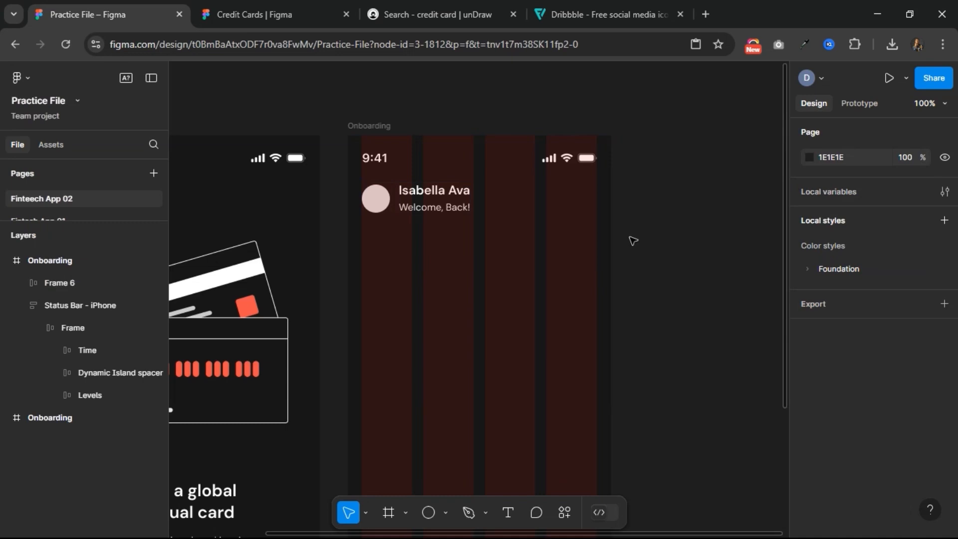
- Draw a square frame about 45 × 45 opposite the profile group, below the status icons, at about X 267, Y 79
scroll(633, 241, "right", 1)
left_click(389, 513)
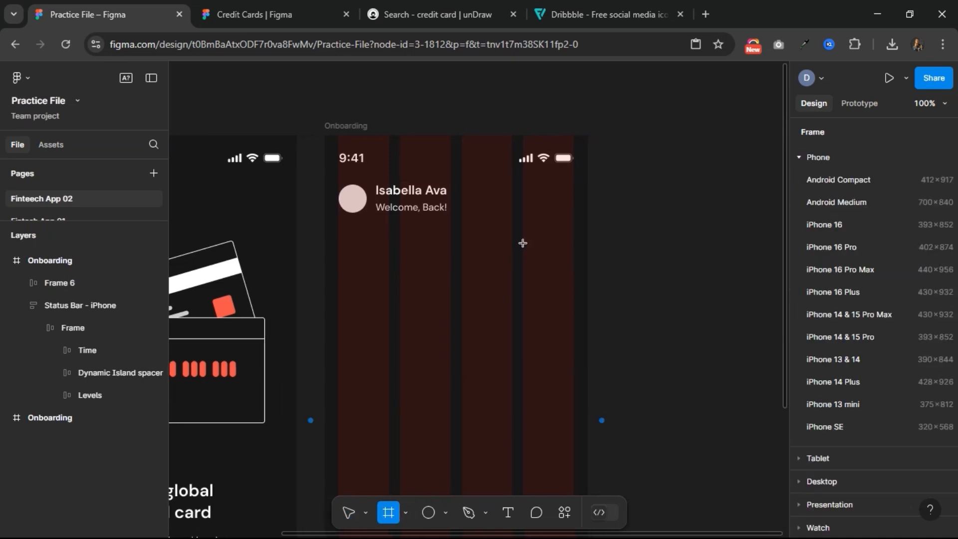
left_click_drag(512, 191, 545, 214)
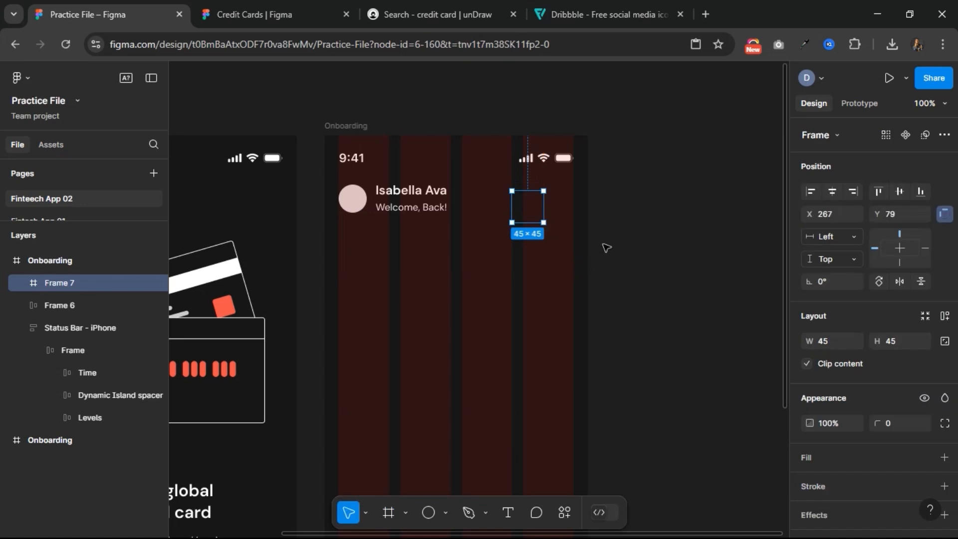
- Give the square frame an inside stroke of weight 1 in dark grey 525252
scroll(870, 415, "down", 2)
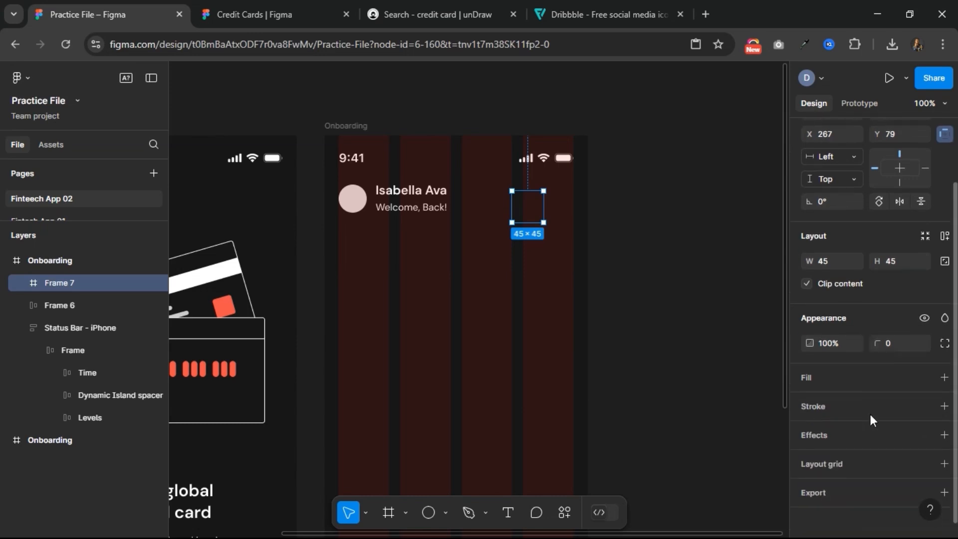
scroll(871, 415, "down", 1)
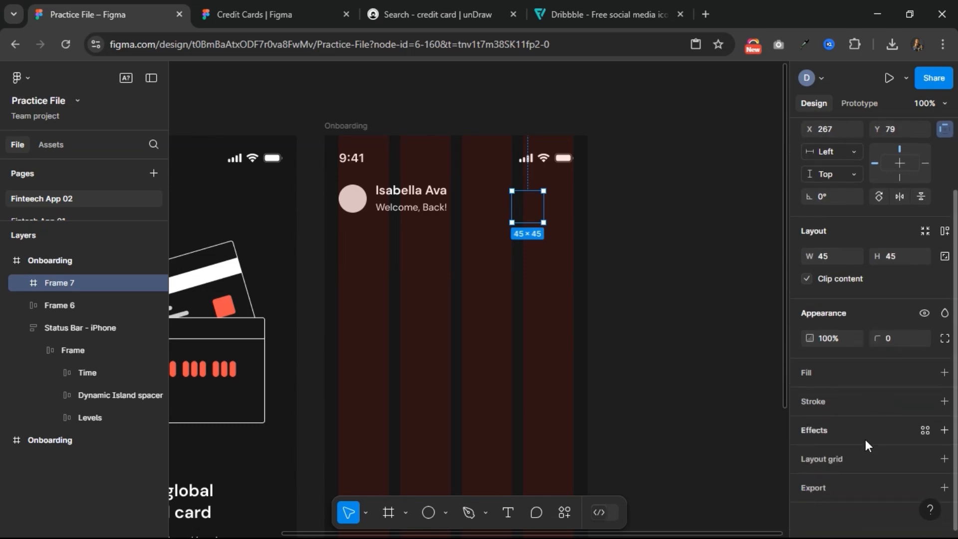
left_click(858, 401)
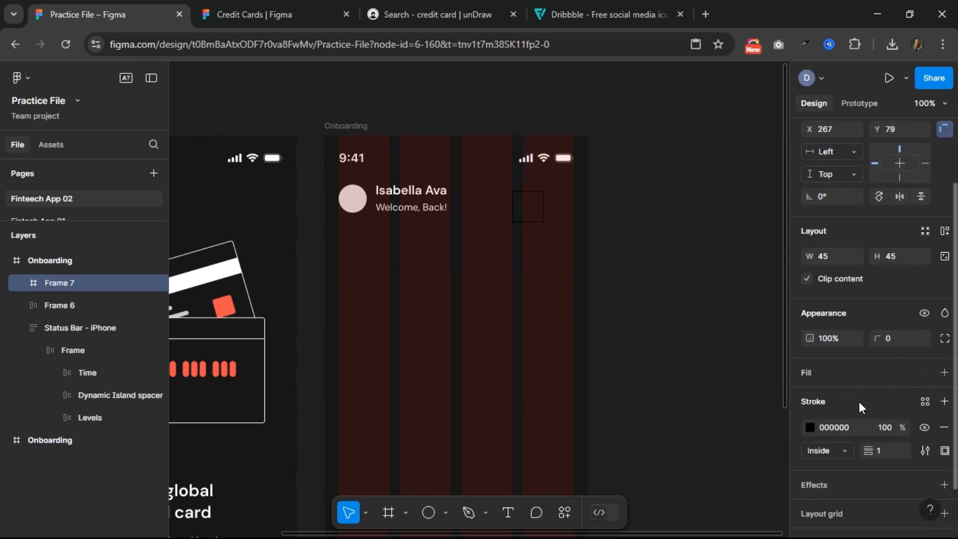
left_click(851, 428)
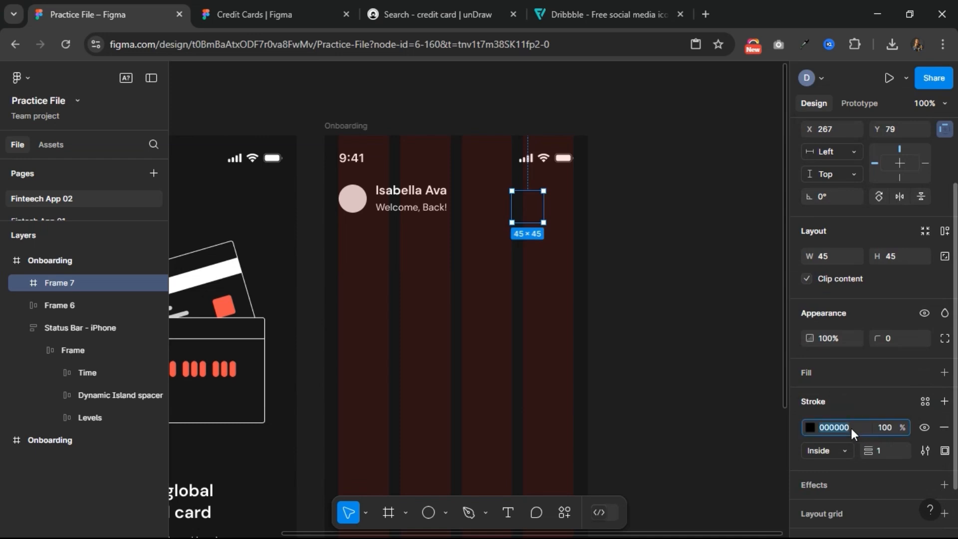
type("ffffff")
key("Return")
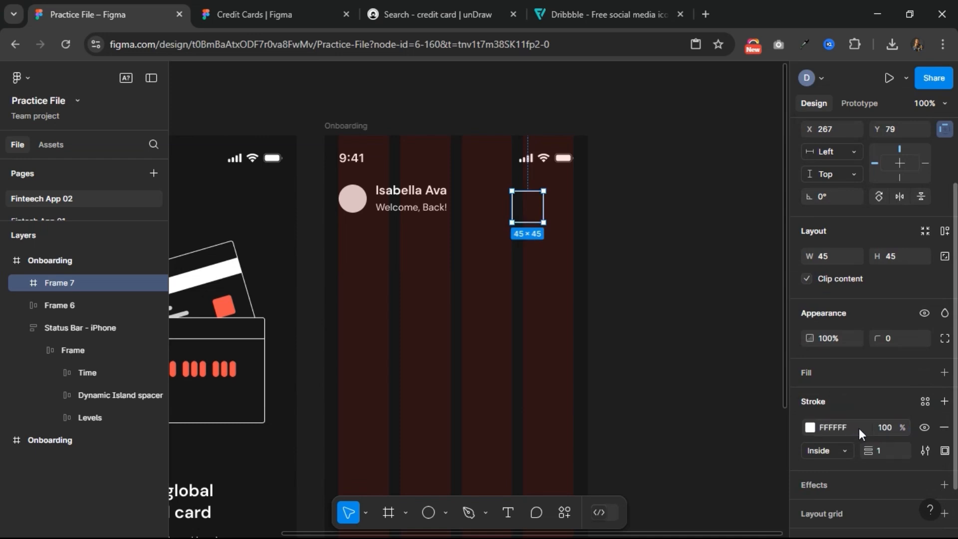
left_click(810, 428)
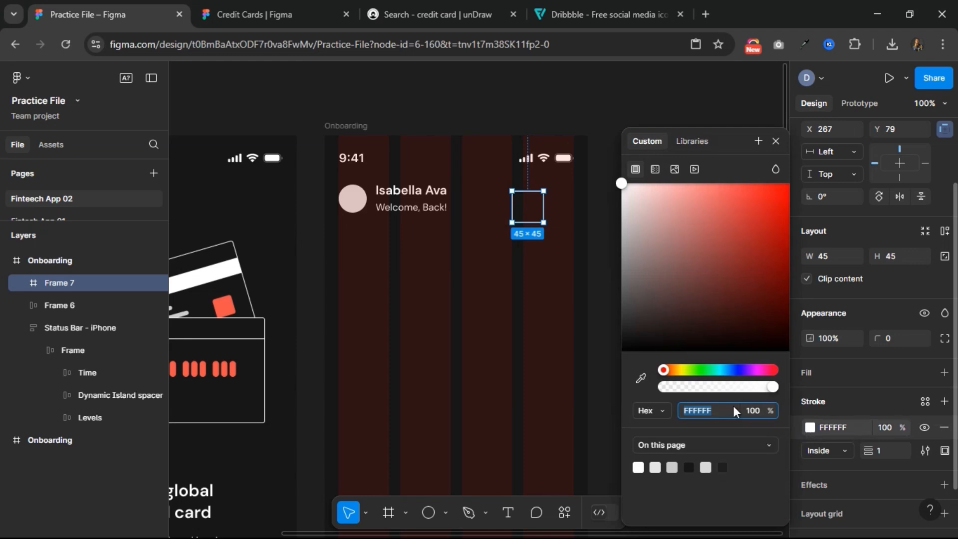
mouse_move(670, 310)
left_mouse_down()
mouse_move(621, 314)
mouse_move(621, 298)
left_mouse_up()
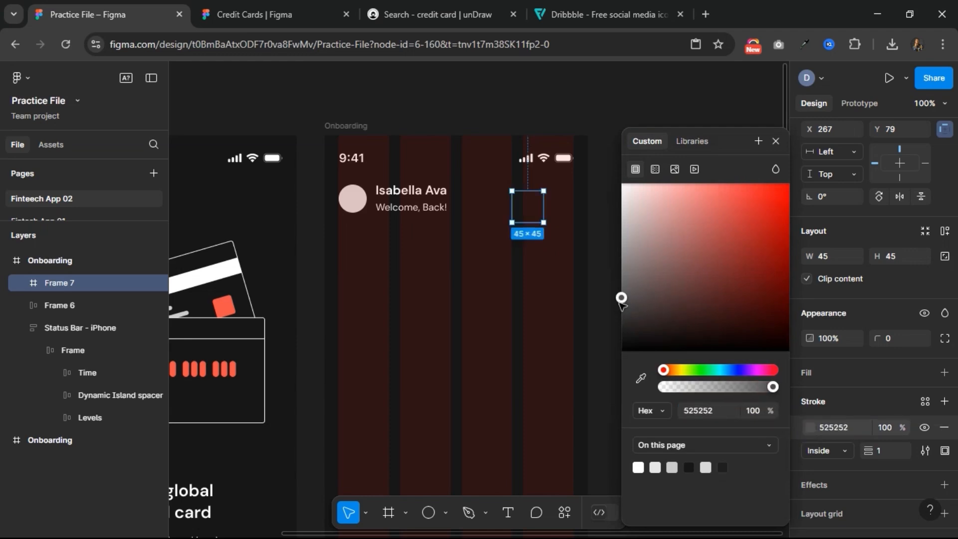
left_click(775, 142)
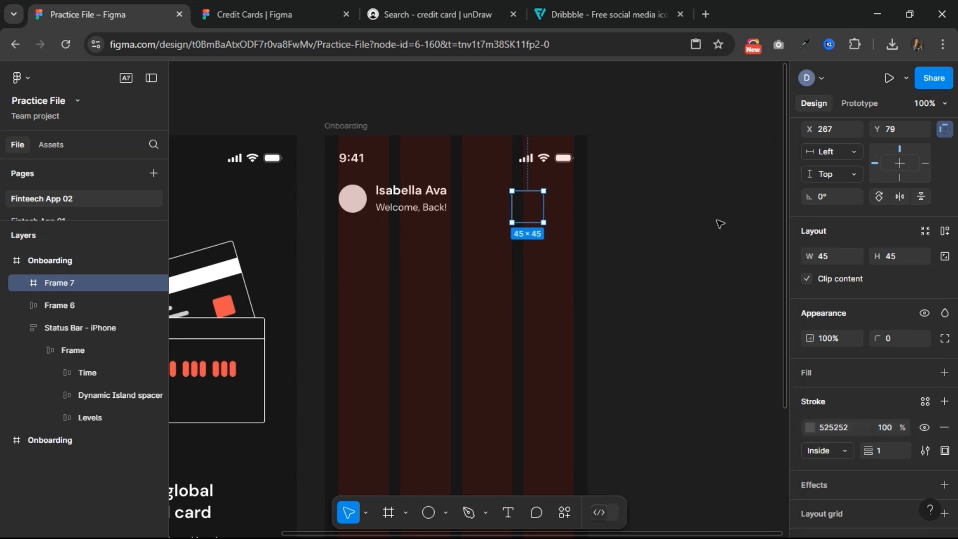
- Round the square frame's corners with a radius of 8
left_click(894, 340)
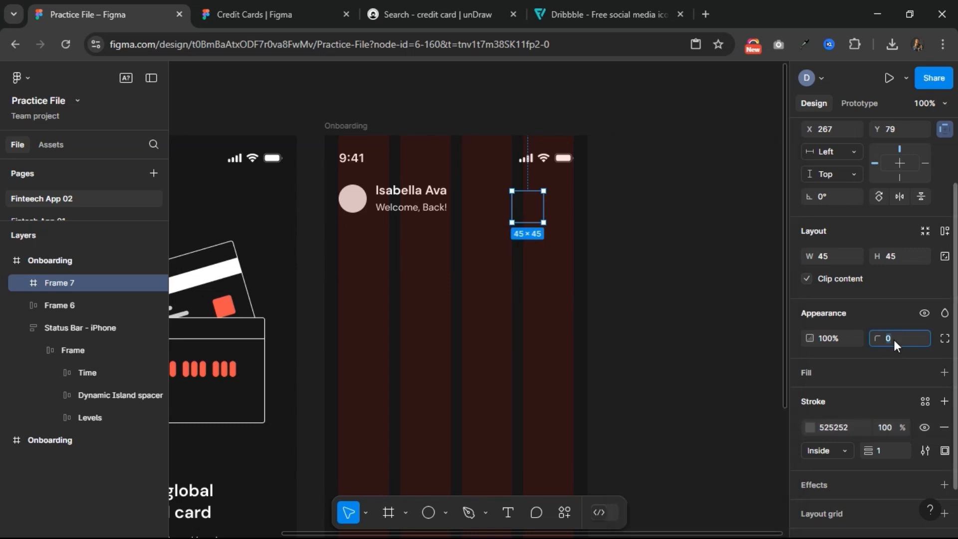
type("4")
key("Return")
left_click(894, 339)
type("8")
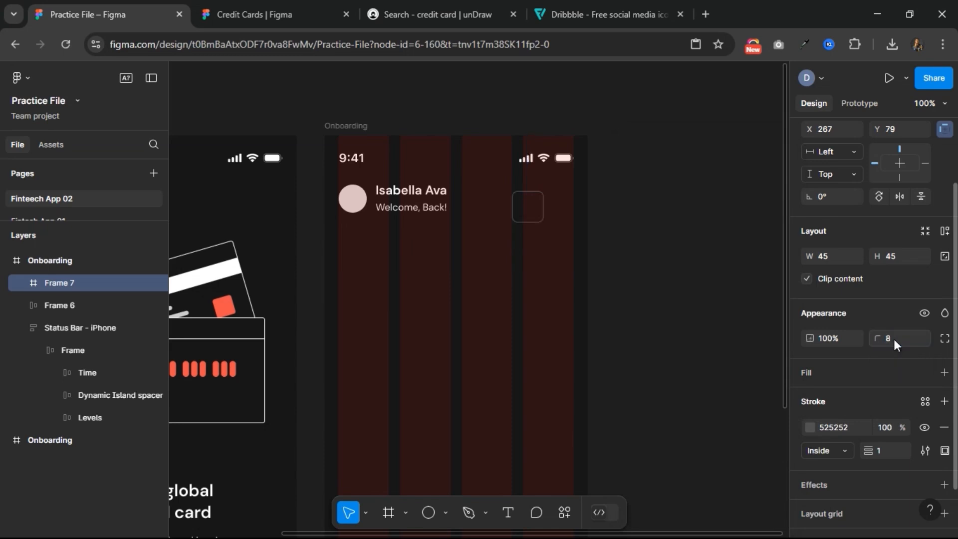
key("Return")
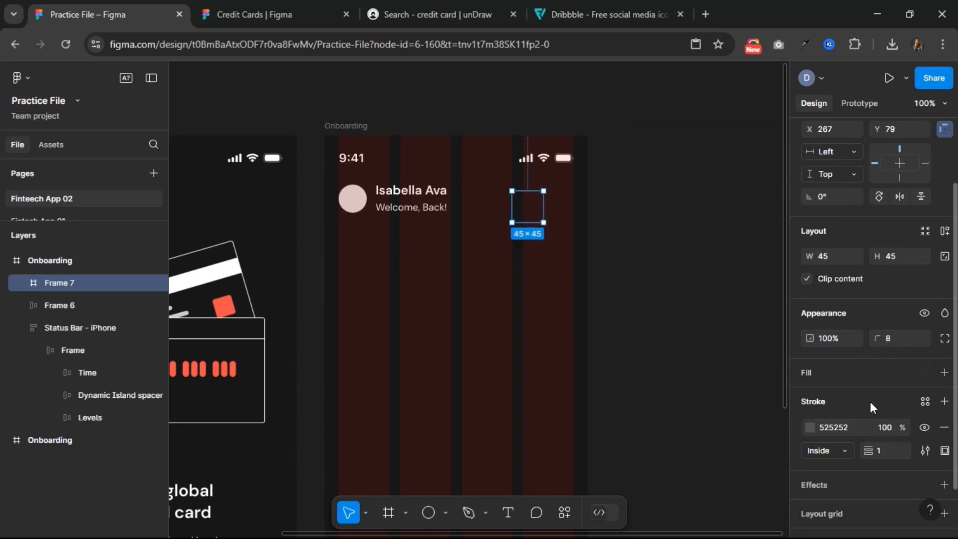
- Lock the square frame's aspect ratio, resize it to 40 × 40 and move it level with the profile group at X 301, Y 67
left_click(945, 256)
type("40")
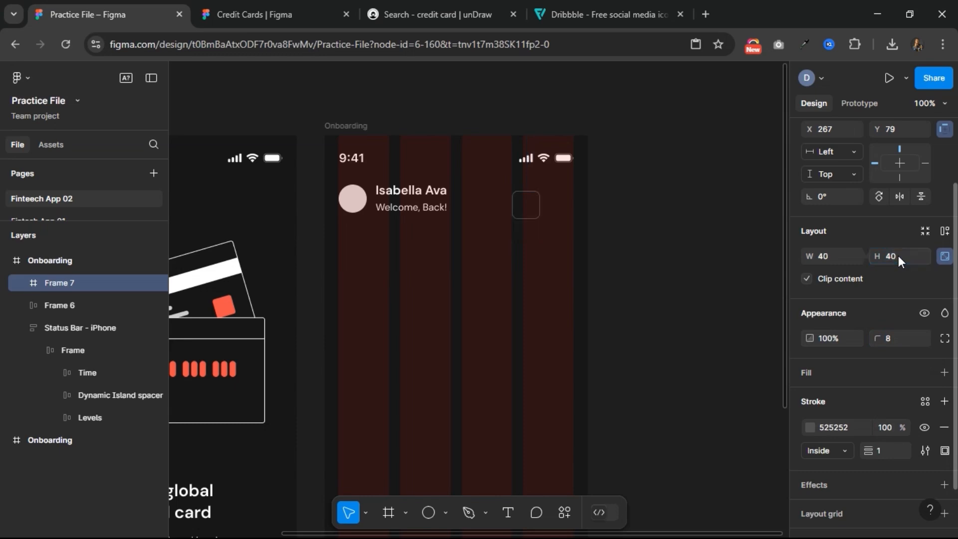
key("Return")
left_click_drag(530, 214, 554, 205)
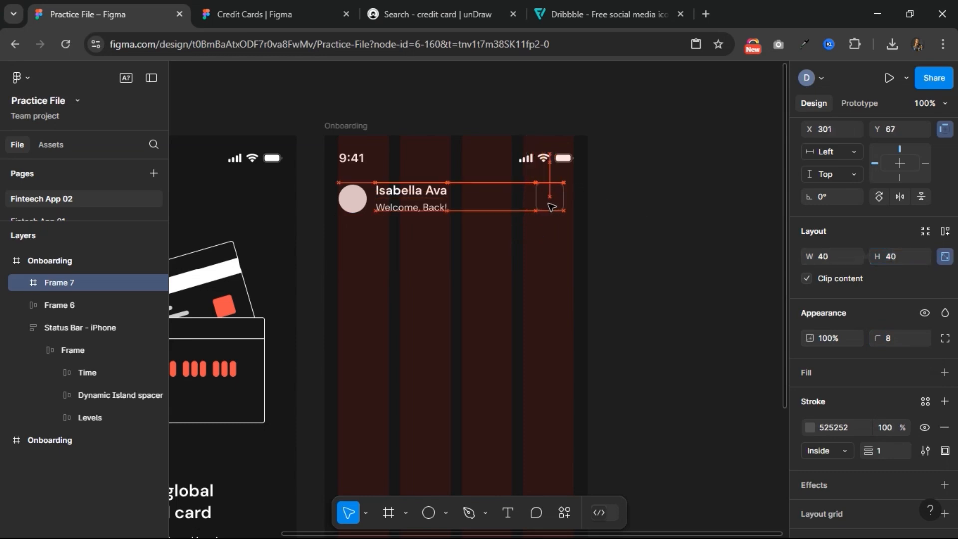
- Wrap the profile group and square frame in a horizontal auto layout 335 wide, with its items vertically centred
left_click(432, 209, "shift")
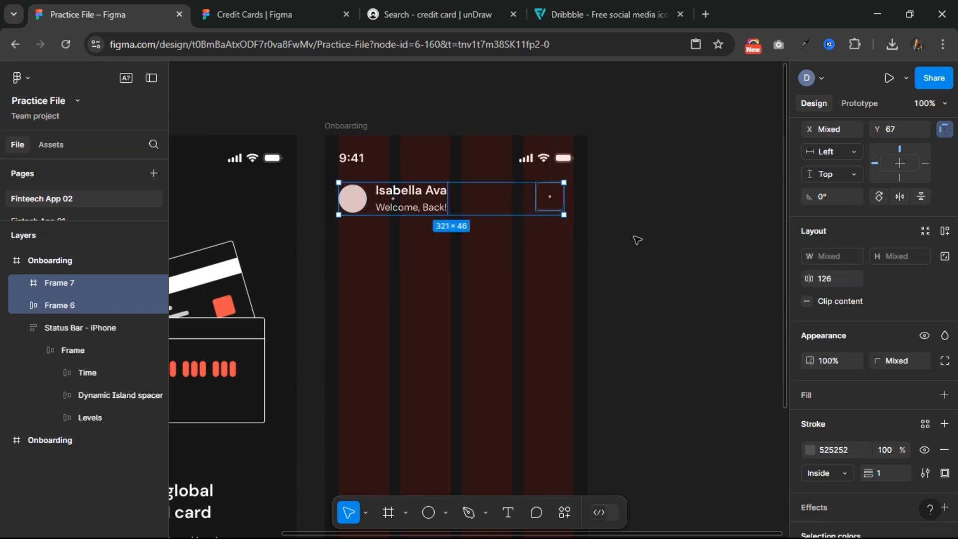
left_click(944, 233)
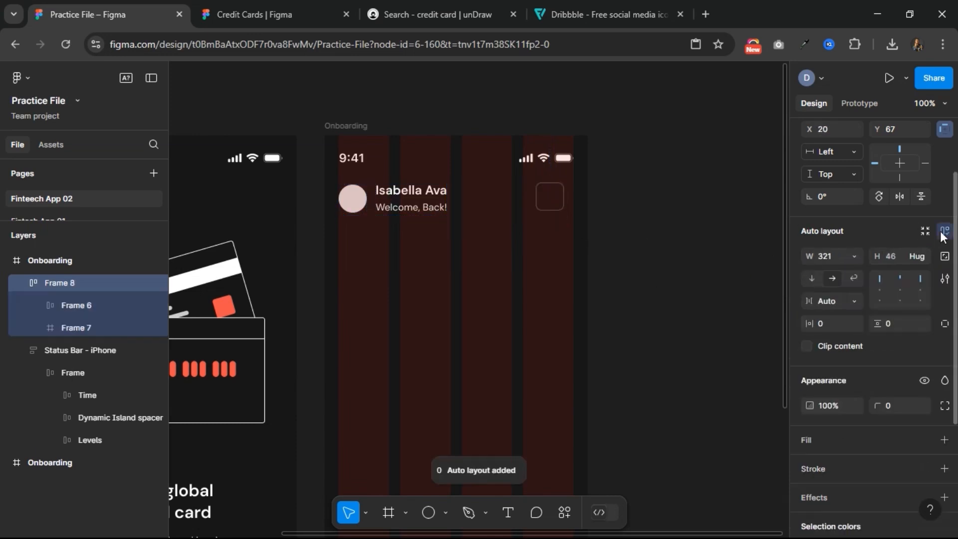
left_click(836, 258)
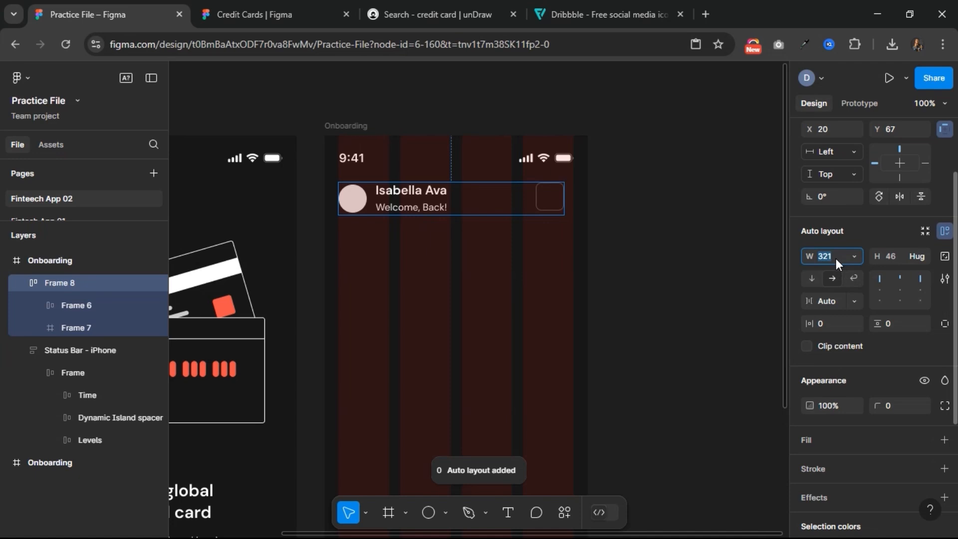
type("335")
key("Return")
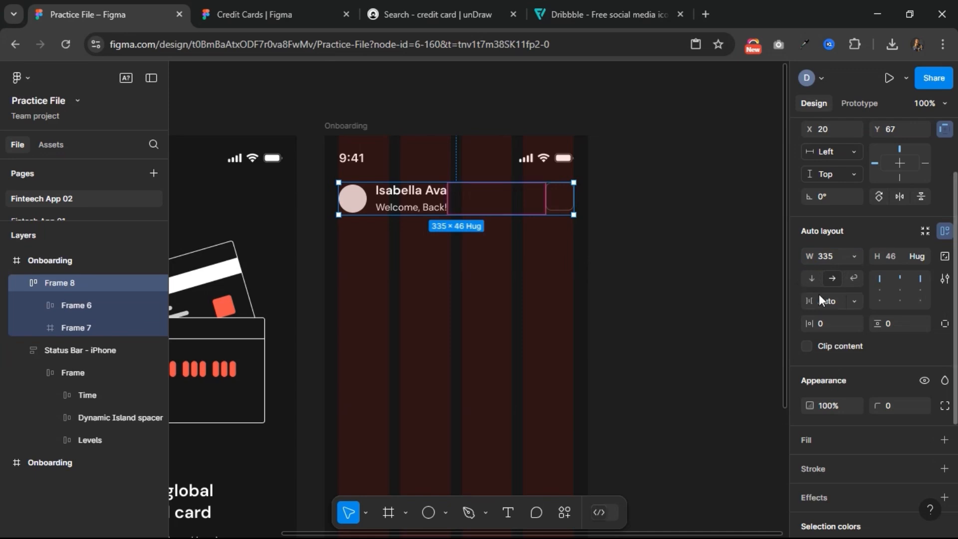
left_click(899, 289)
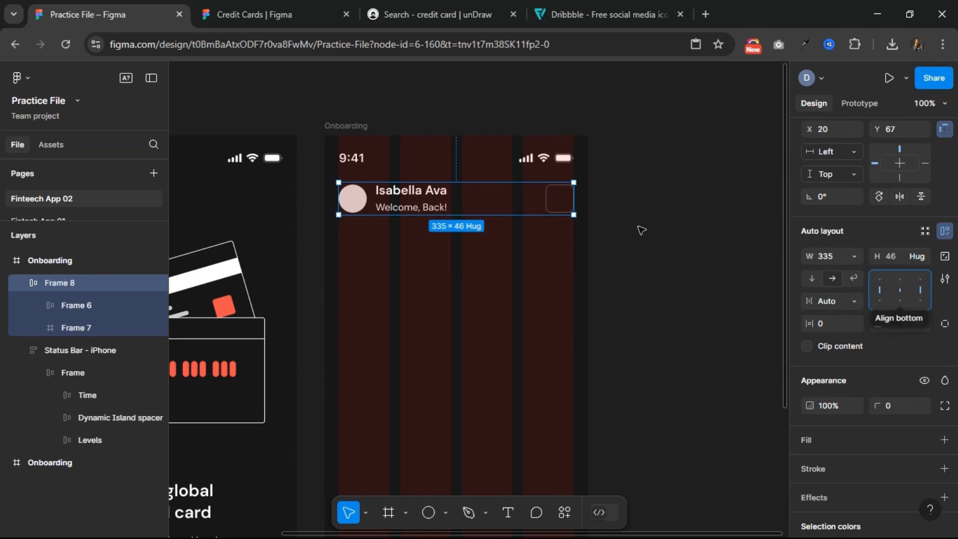
- Select the header's square frame, search the plugins for "hugeicon" and run Hugeicons Pro - Icon Library
key("ctrl+plus")
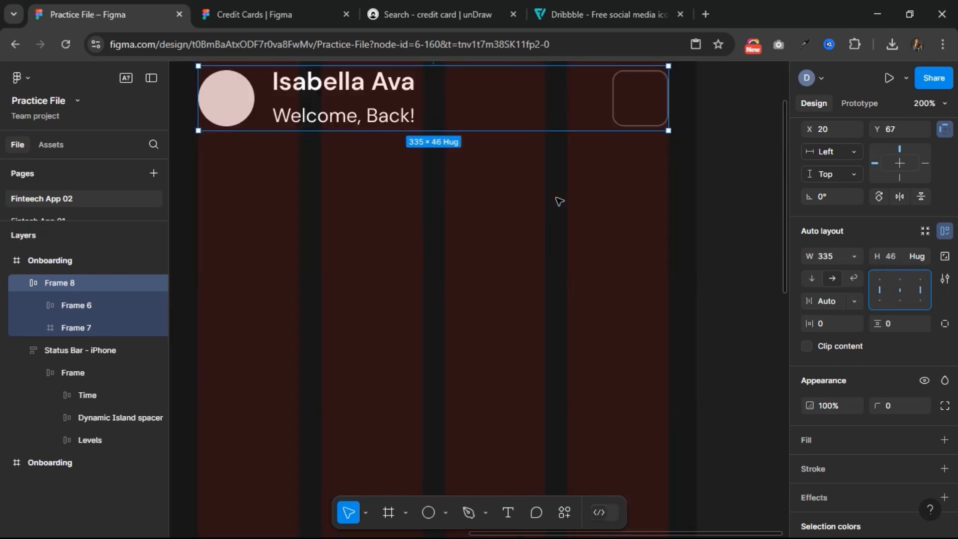
scroll(559, 202, "up", 3)
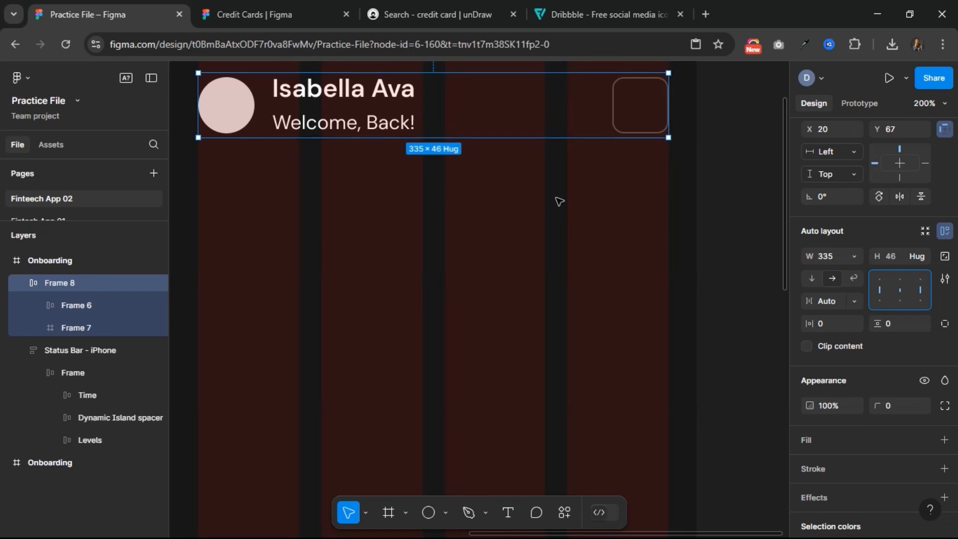
left_click(632, 204)
right_click(632, 205)
mouse_move(669, 424)
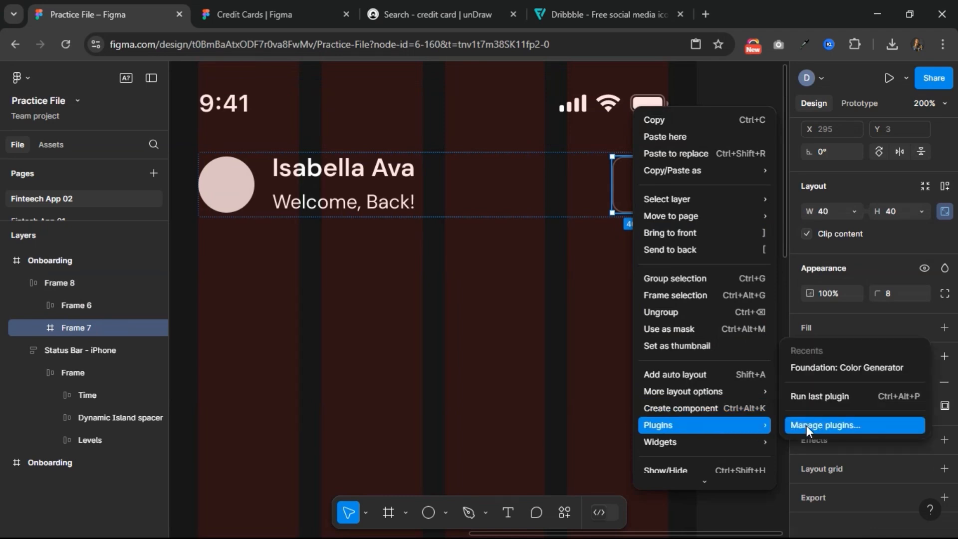
left_click(807, 427)
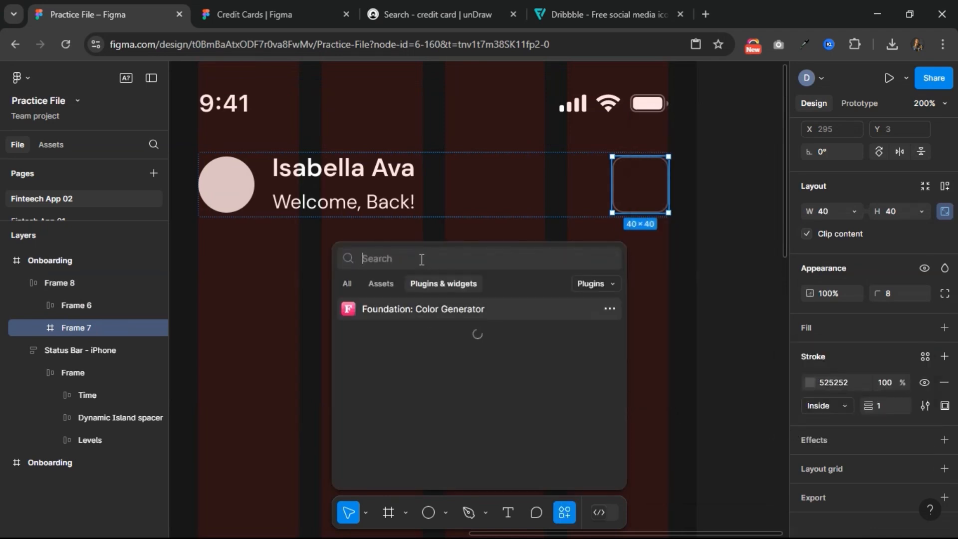
type("huge")
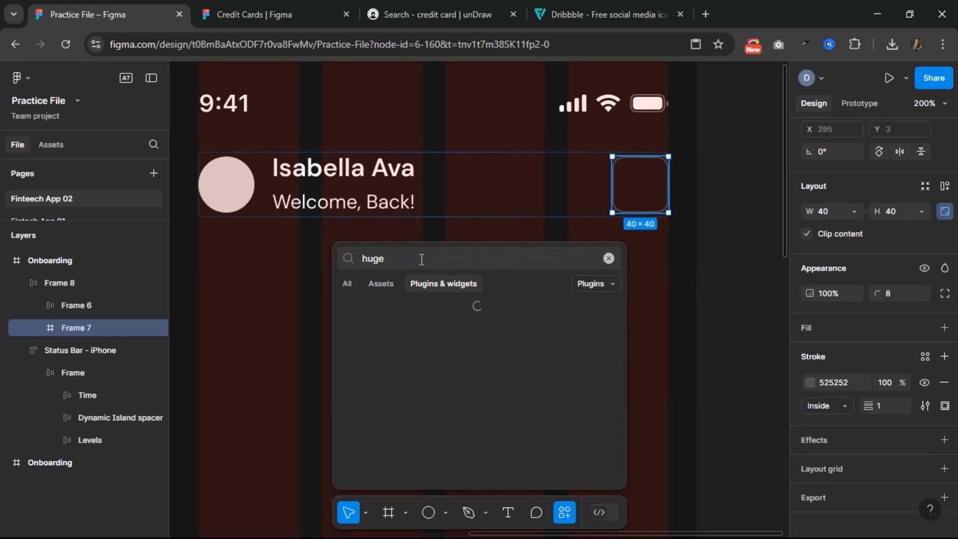
type("icon")
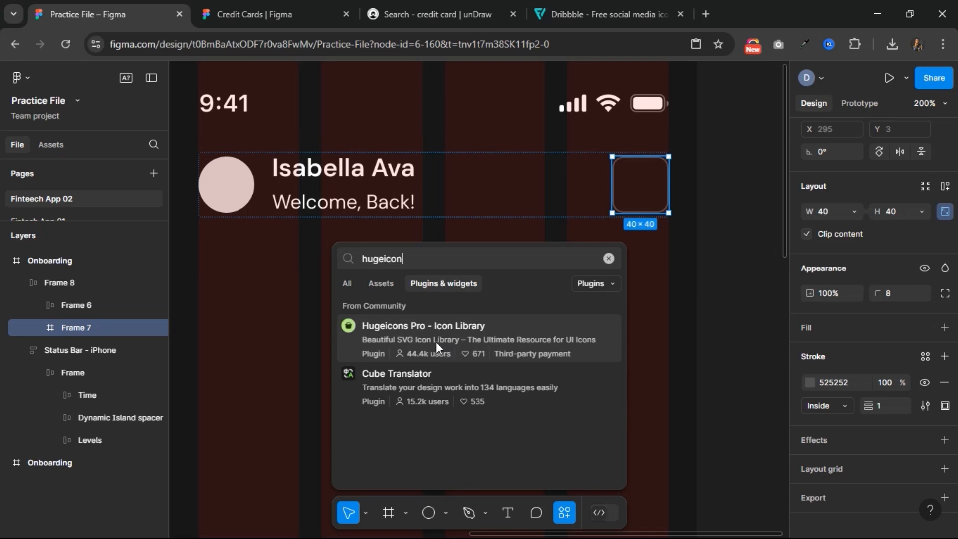
left_click(436, 346)
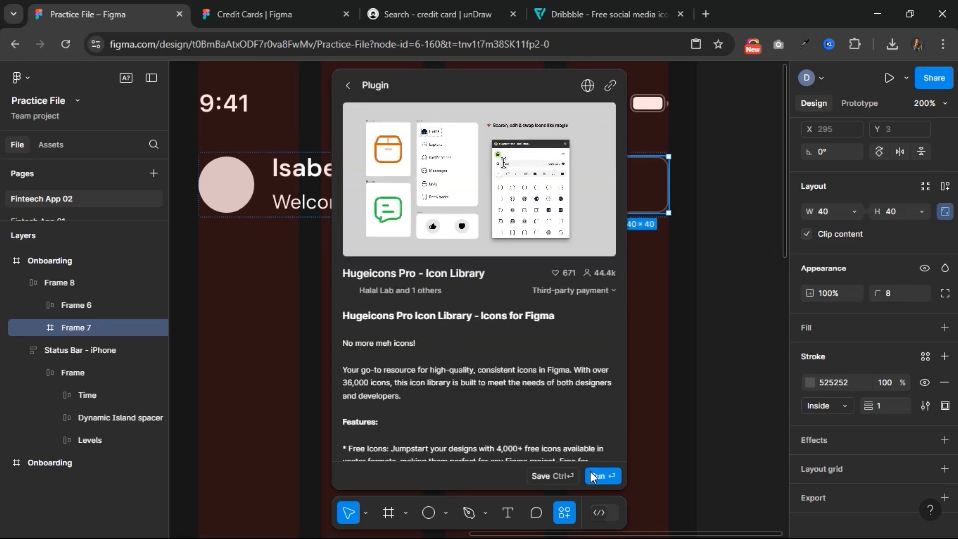
left_click(604, 477)
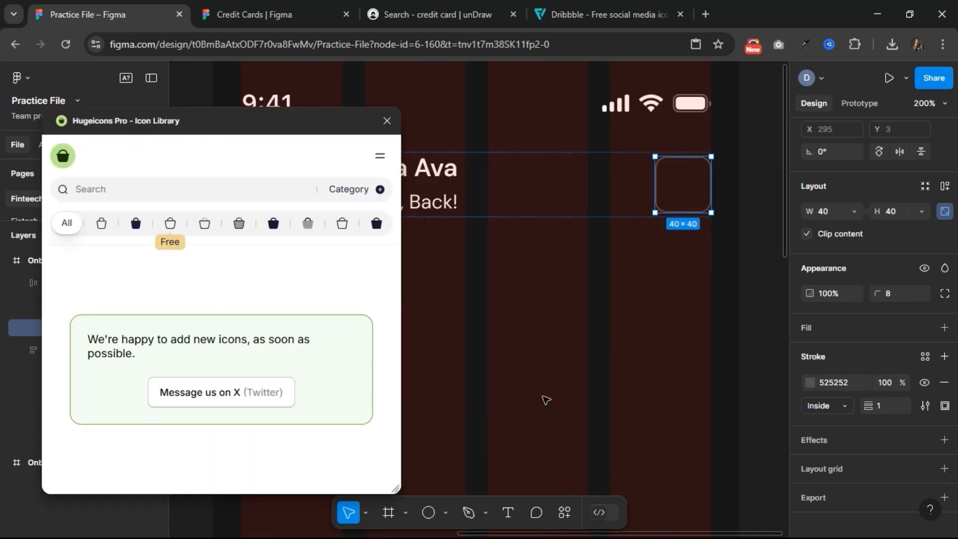
- Choose the Stroke (Rounded) icon variant, search for "notification" and add the notification-02 bell to the square frame
left_click(175, 224)
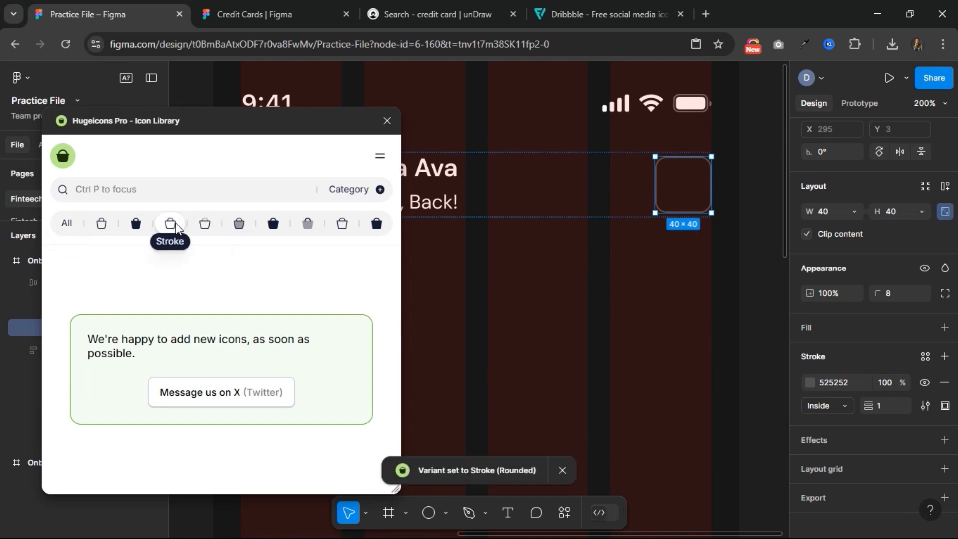
left_click(128, 189)
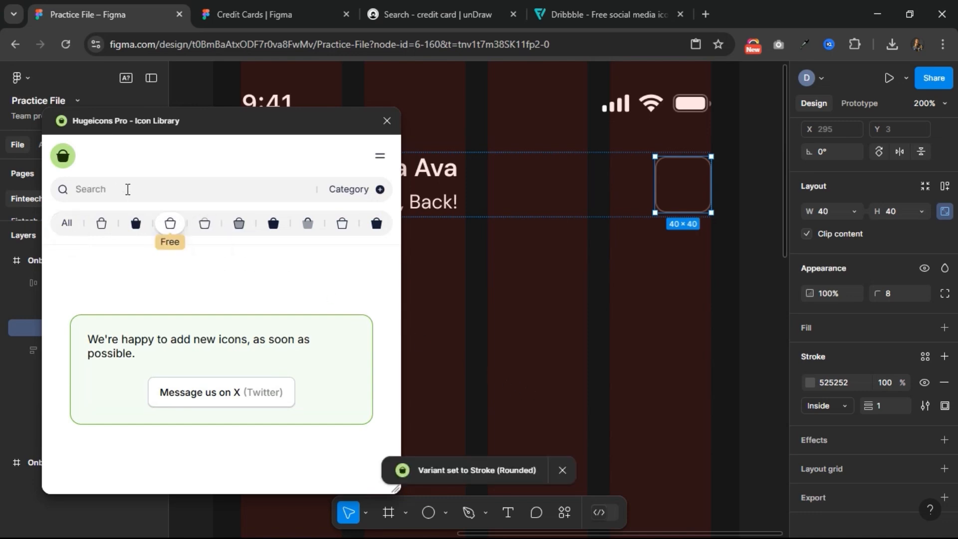
type("n")
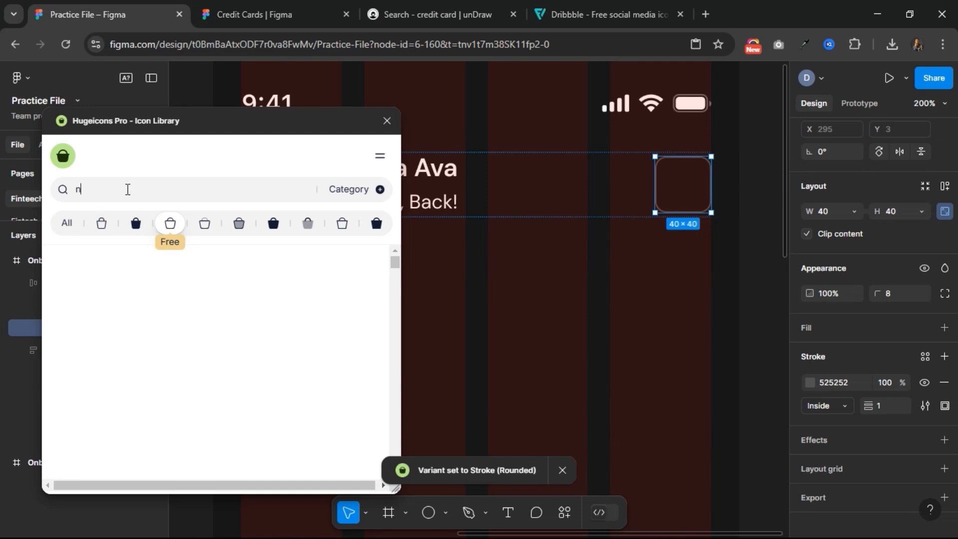
type("otification")
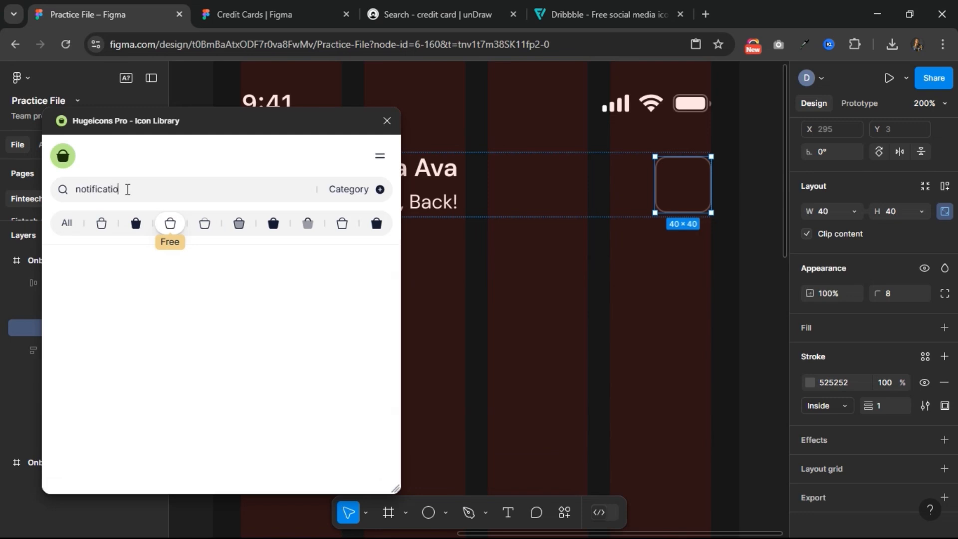
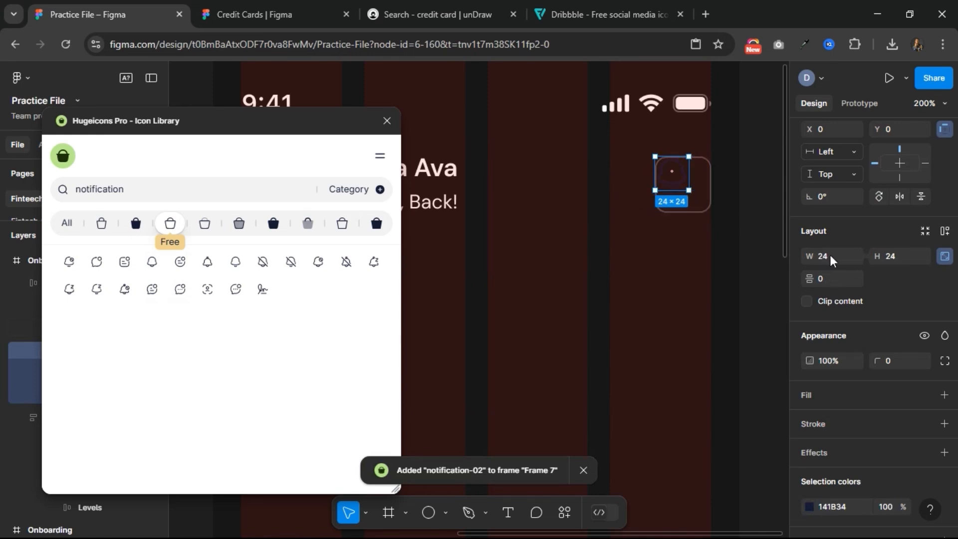
- Centre the notification bell horizontally and vertically inside the square frame
scroll(867, 208, "up", 2)
left_click(832, 192)
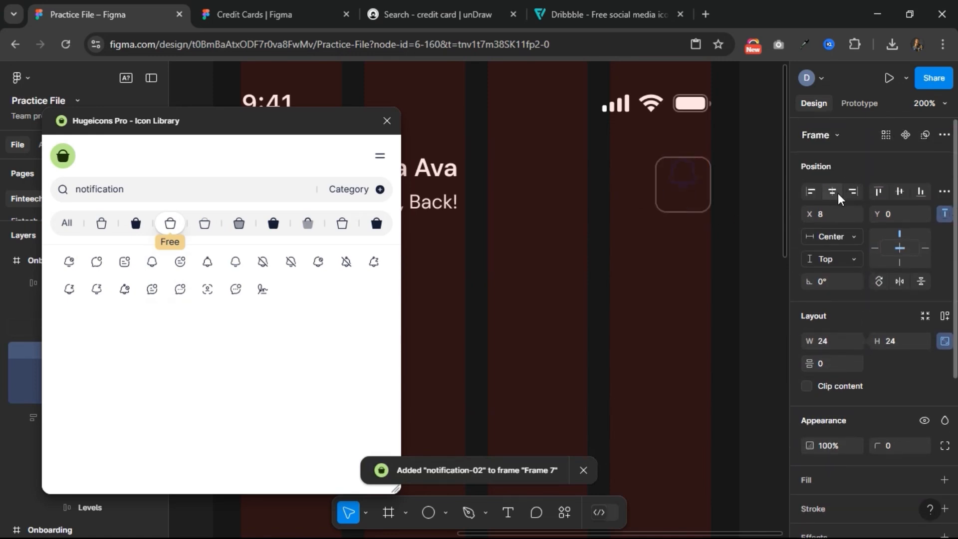
left_click(900, 191)
- Recolour the notification bell to white FFFFFF and close the icon library plugin
scroll(889, 304, "down", 5)
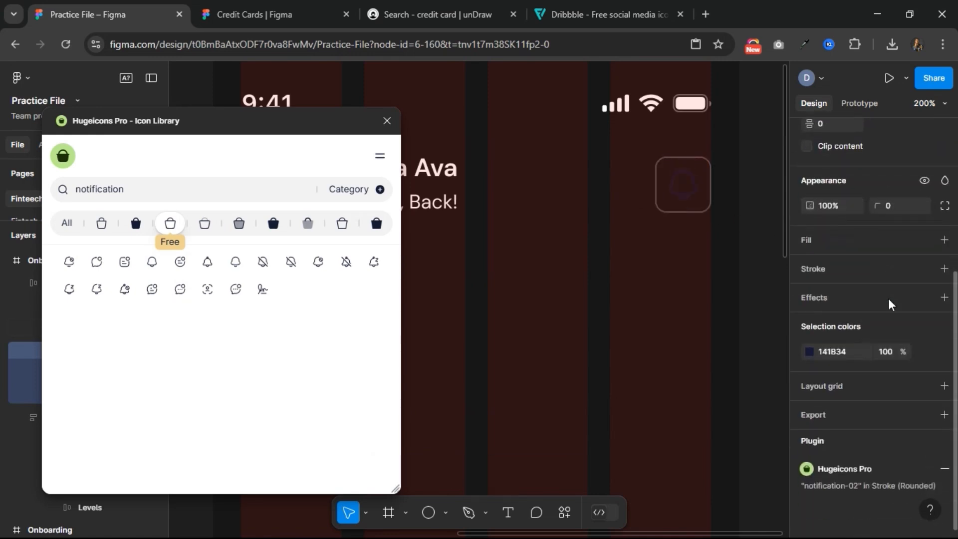
left_click(854, 356)
type("ffffff")
key("Return")
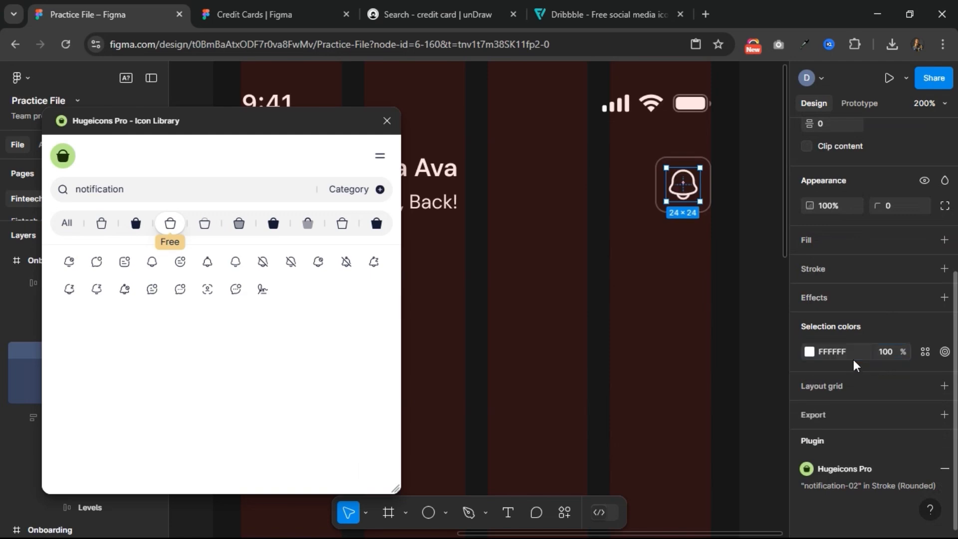
scroll(538, 251, "left", 3)
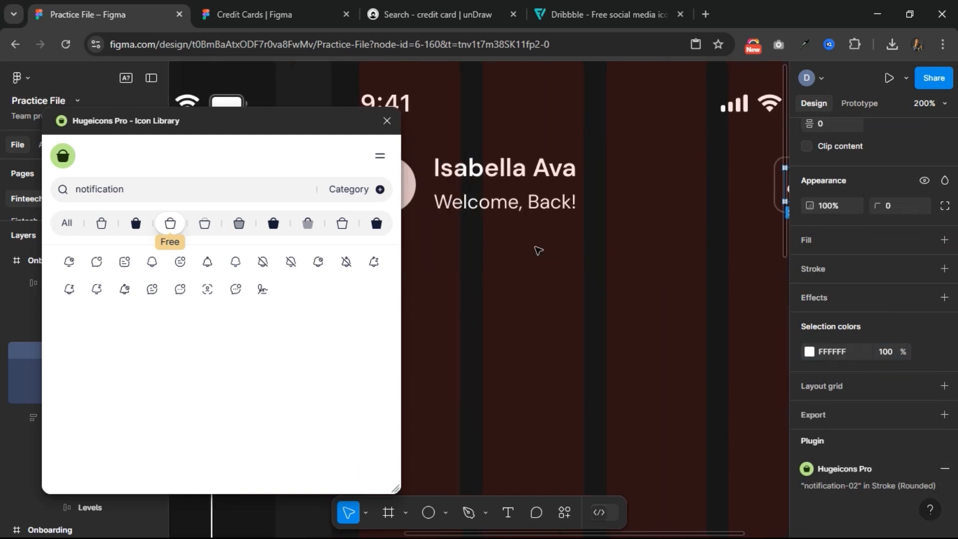
scroll(537, 250, "right", 4)
left_click(387, 121)
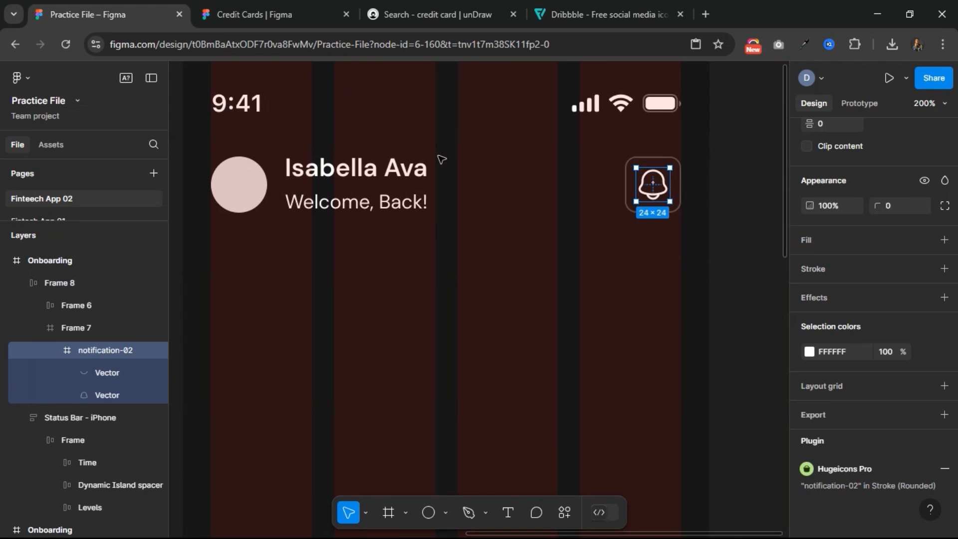
- Draw a small circle of about 5 × 5 below the notification bell's square frame
scroll(520, 242, "right", 2)
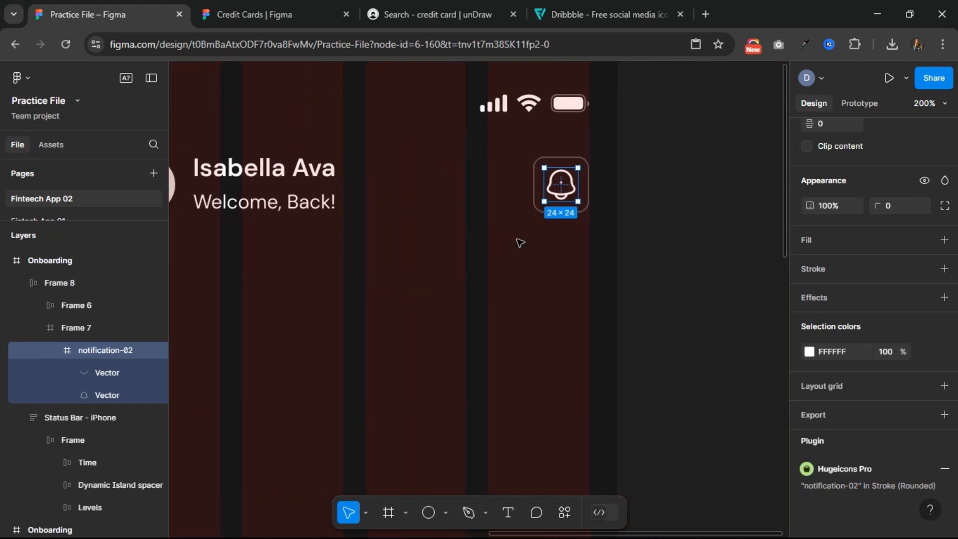
key("ctrl+plus")
key("ctrl+plus")
scroll(520, 243, "up", 3)
scroll(520, 242, "right", 8)
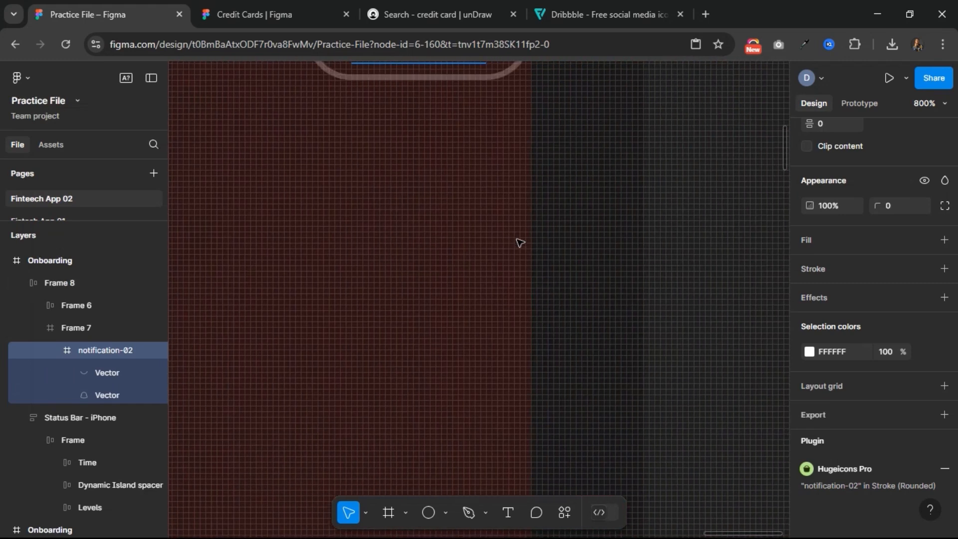
scroll(520, 242, "up", 5)
left_click(424, 520)
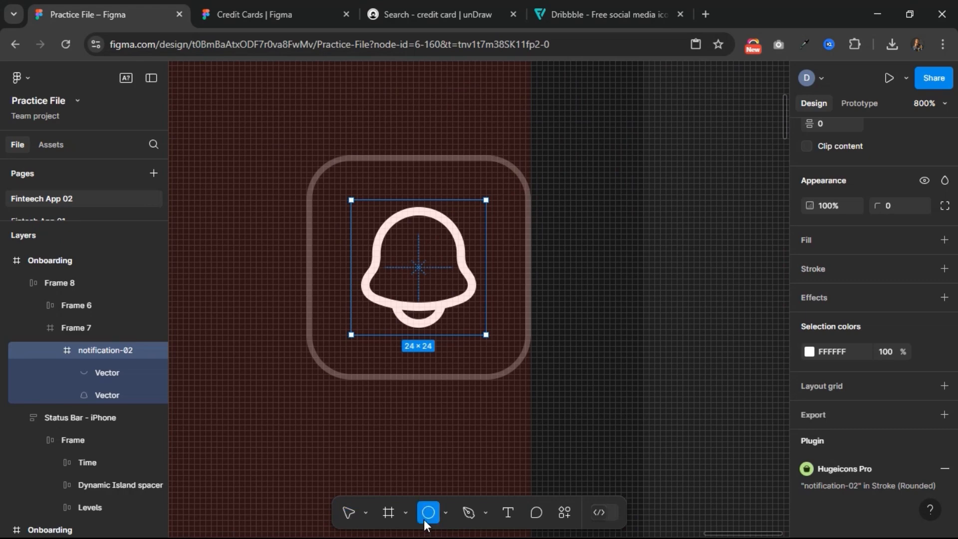
left_click_drag(508, 430, 536, 457)
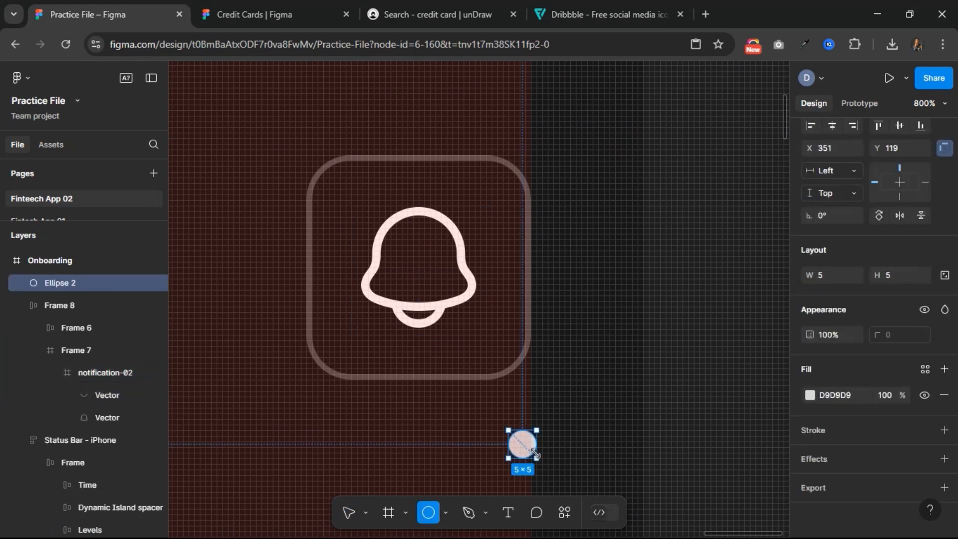
- Set the small circle's width and height to 4
left_click(837, 279)
type("4")
key("Return")
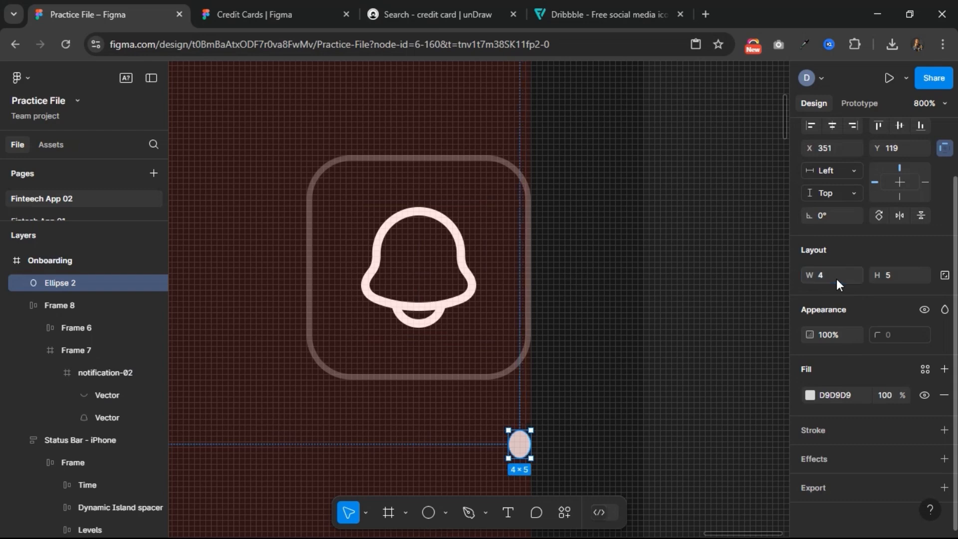
left_click(878, 275)
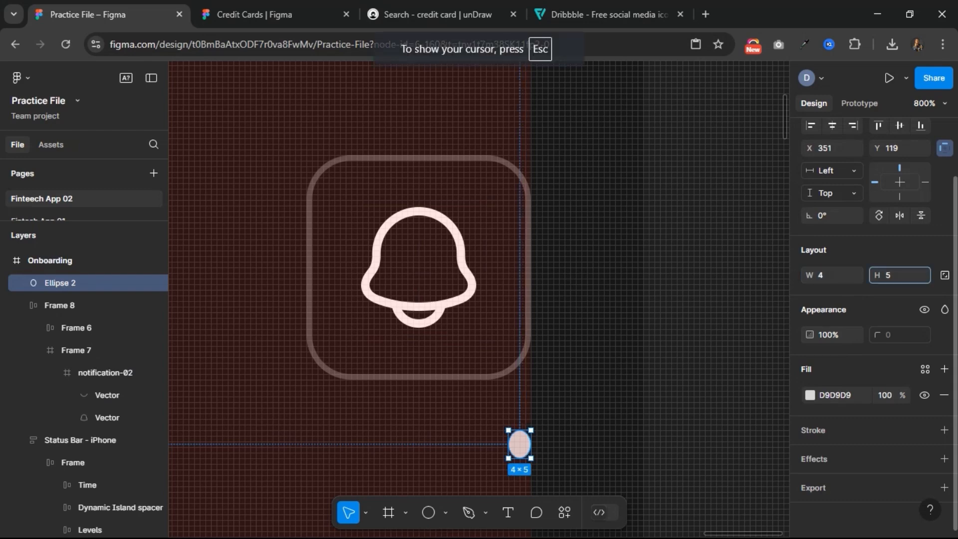
mouse_move(884, 272)
left_mouse_down()
mouse_move(901, 277)
mouse_move(891, 277)
left_mouse_up()
type("4")
key("Return")
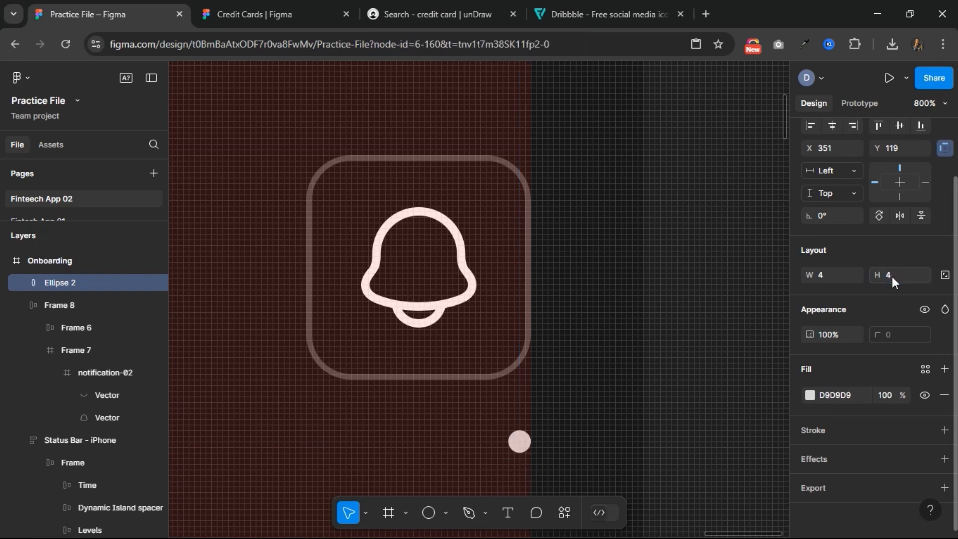
- Place the small circle on the bell's upper-right edge at X 14, Y 1, with its aspect ratio locked and its size 8 × 8
left_click_drag(519, 442, 455, 230)
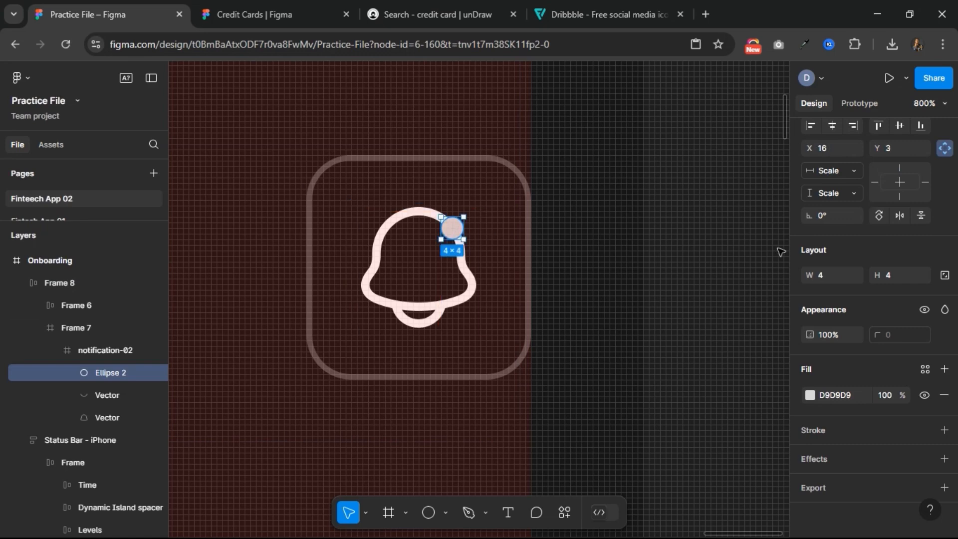
left_click(946, 275)
left_click(891, 275)
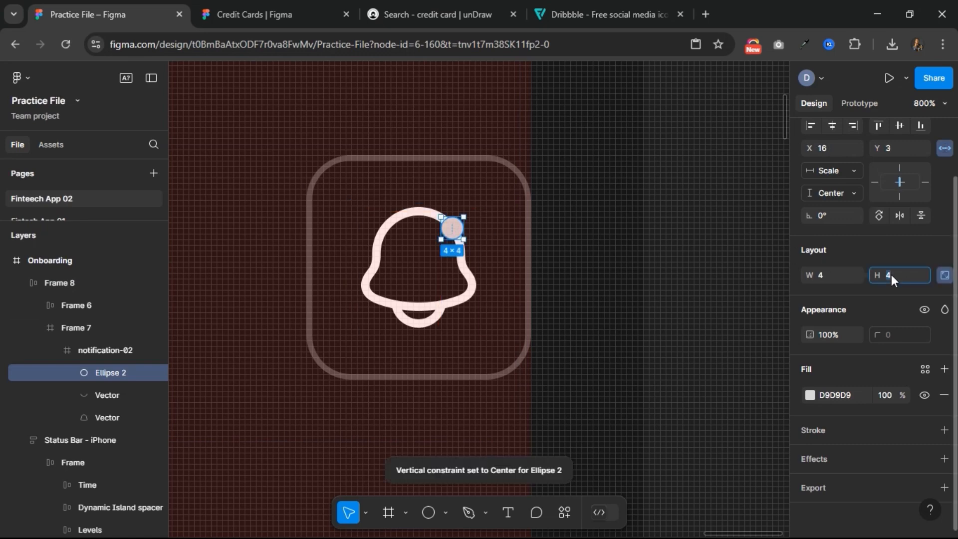
type("8")
key("Return")
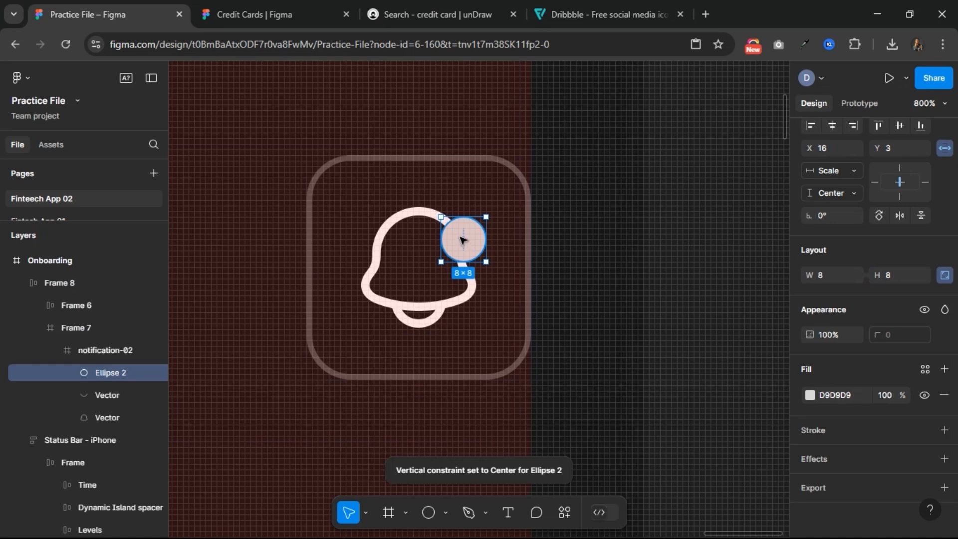
left_click_drag(463, 241, 458, 236)
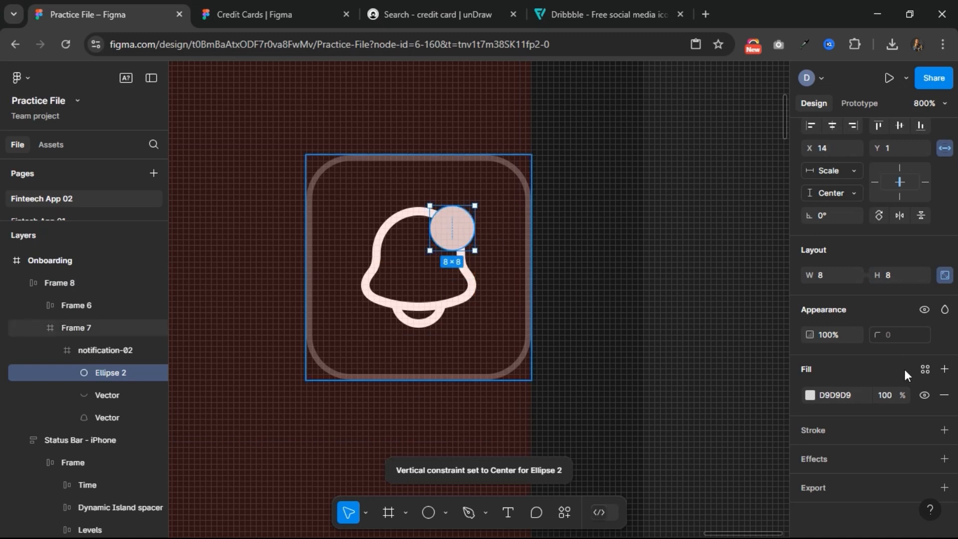
- Fill the notification dot with the primary-500 colour style and deselect it
left_click(924, 369)
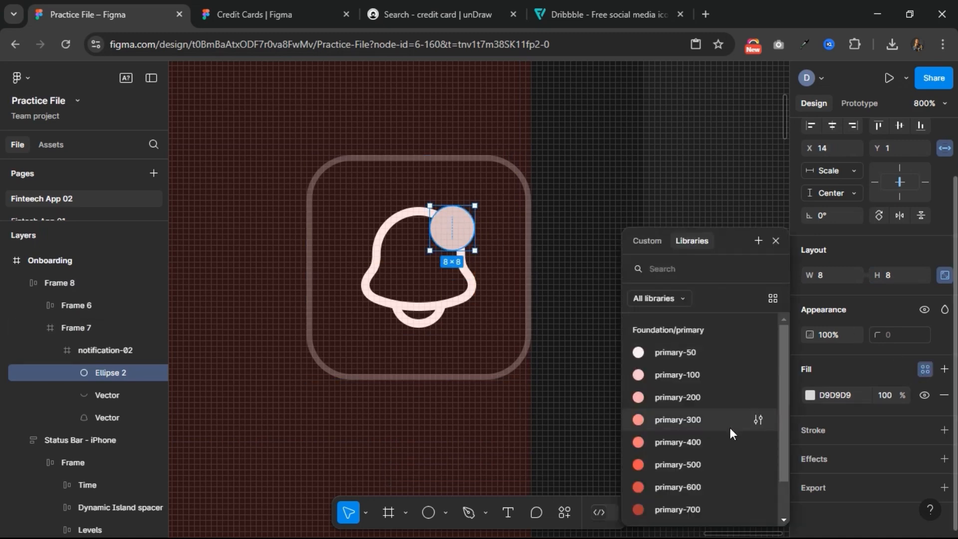
left_click(708, 462)
key("shift+0")
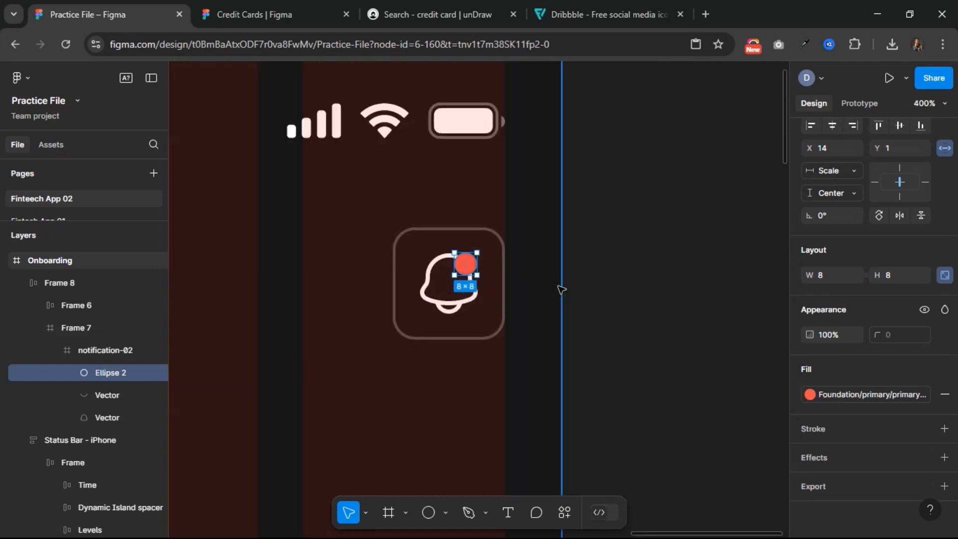
left_click(374, 346)
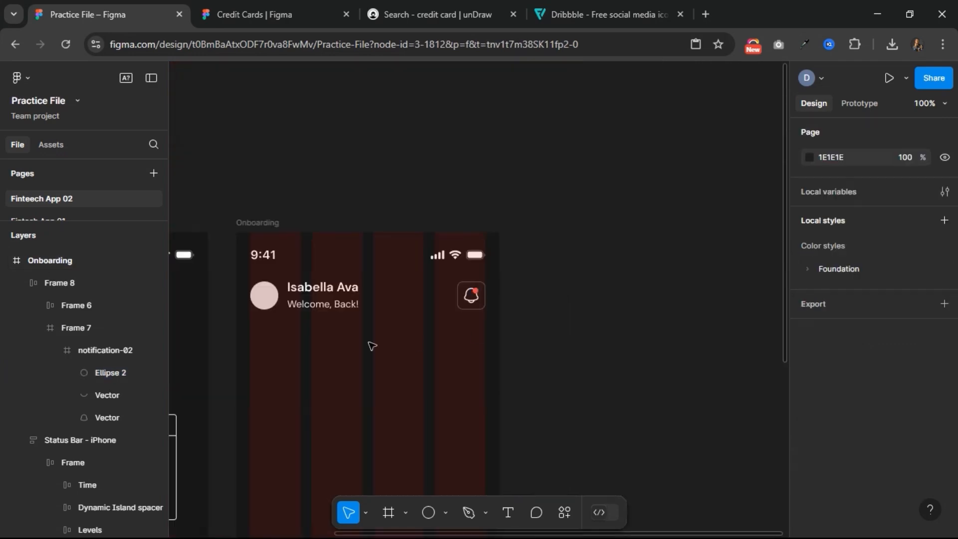
- Select the profile picture circle in the home screen's header, find the Unsplash plugin and run it
scroll(374, 345, "left", 3)
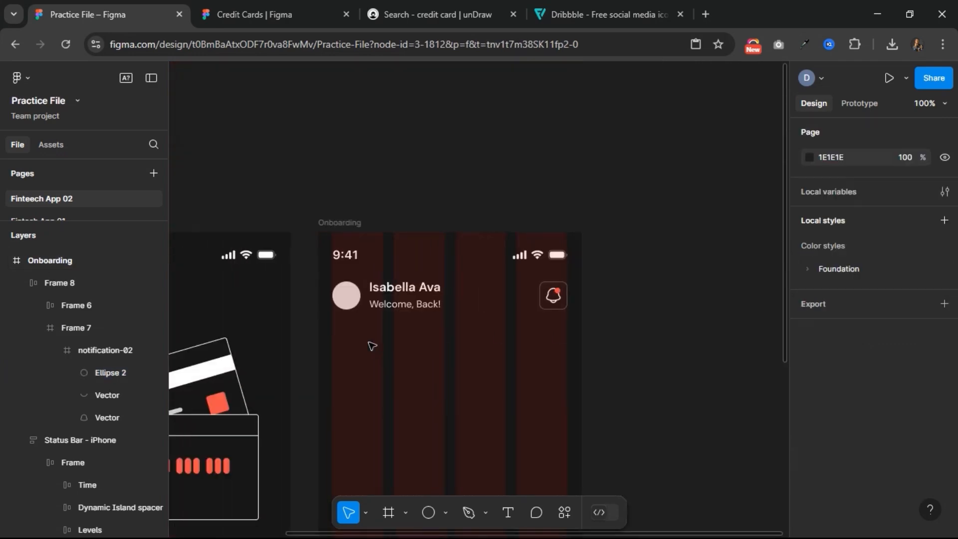
left_click(353, 298)
double_click(354, 299)
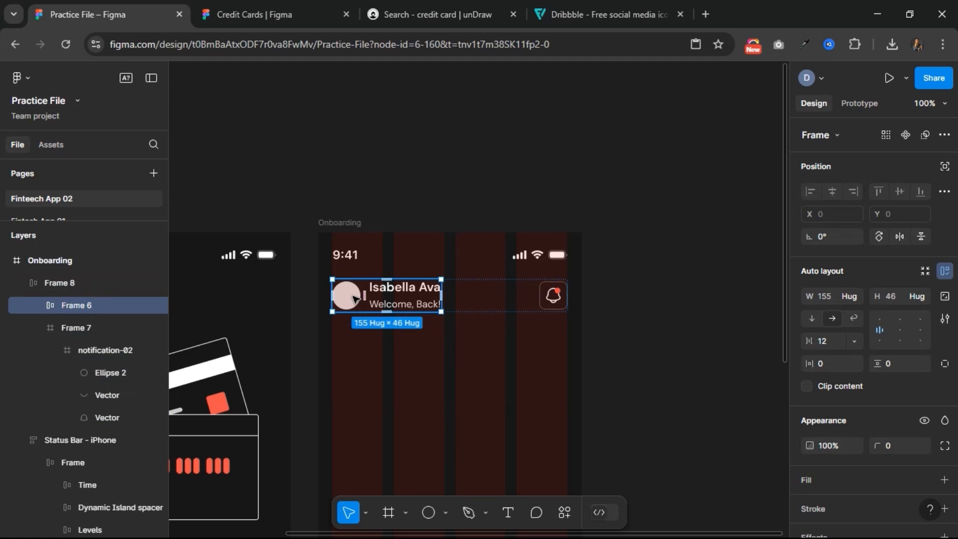
double_click(354, 298)
right_click(354, 298)
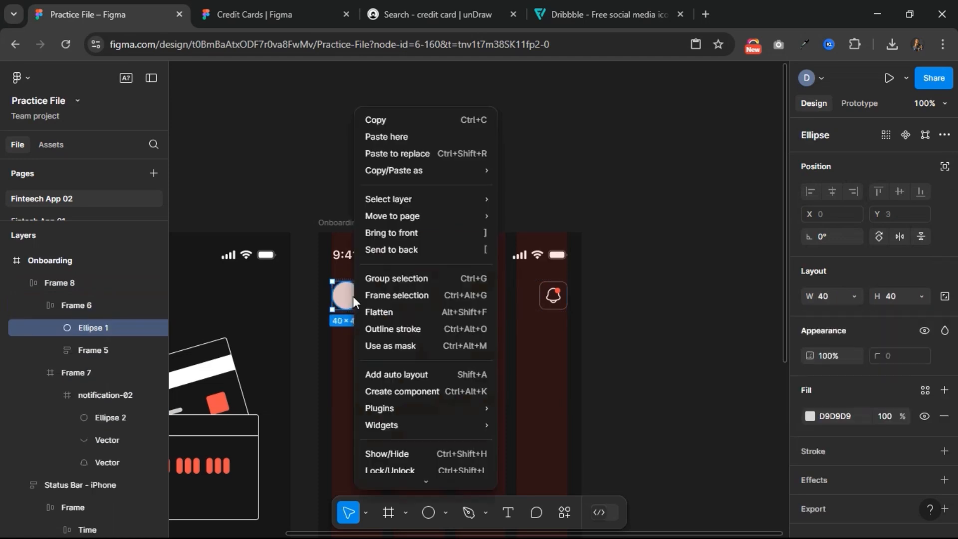
mouse_move(437, 412)
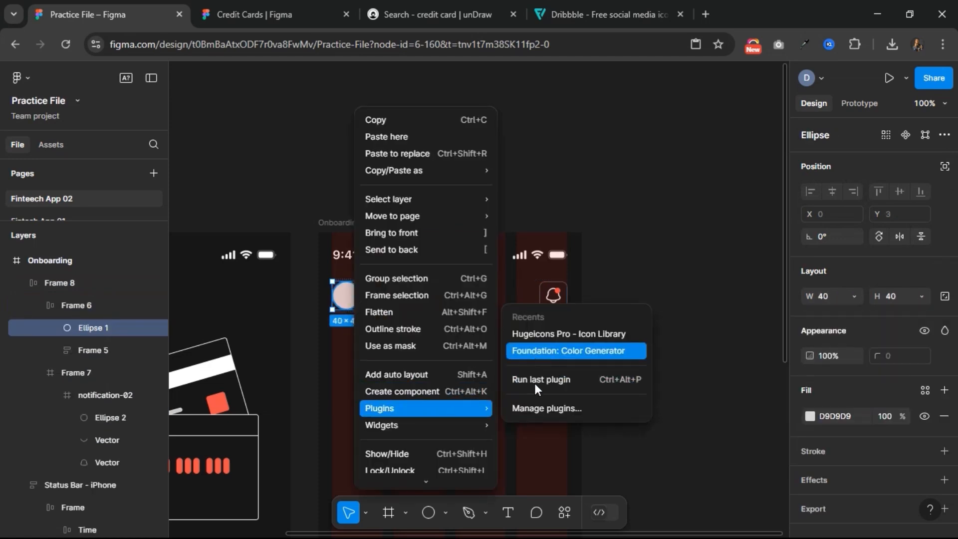
left_click(555, 407)
type("u")
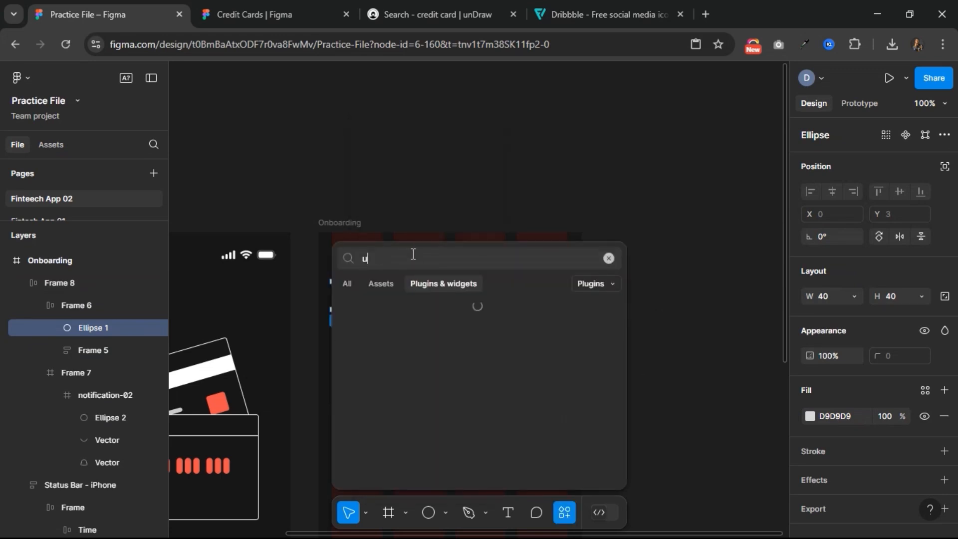
type("nsplash")
left_click(412, 328)
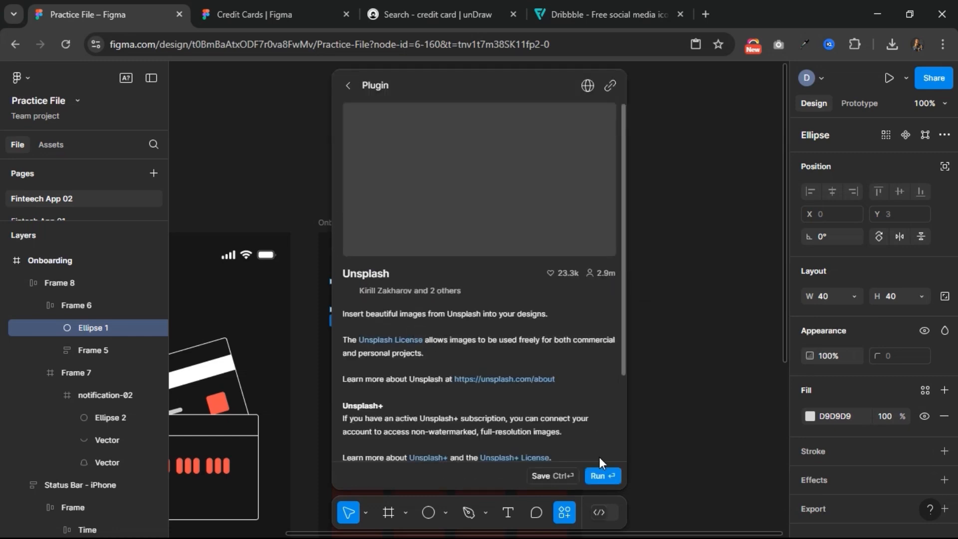
left_click(603, 475)
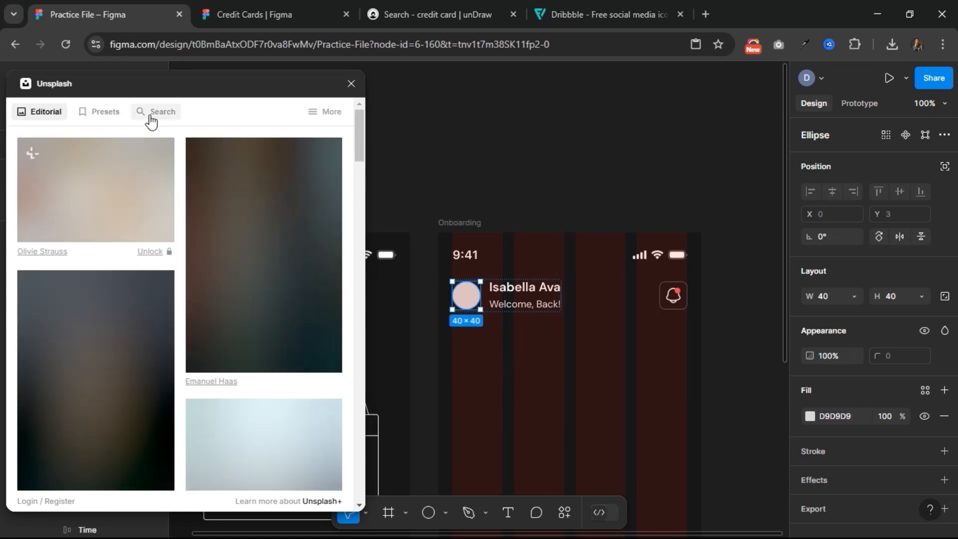
- Search the Unsplash photos for "avatar"
left_click(150, 114)
left_click(120, 149)
type("ava")
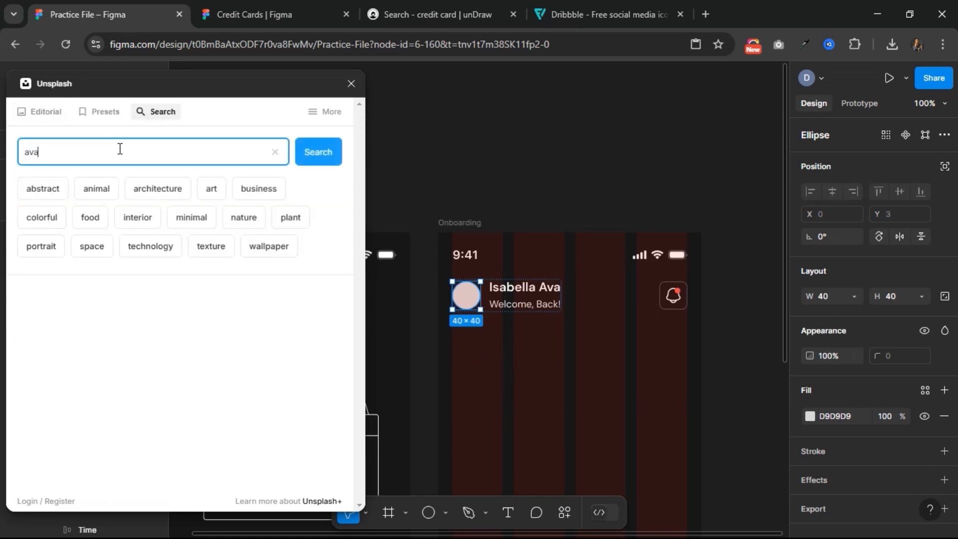
type("tar")
key("Return")
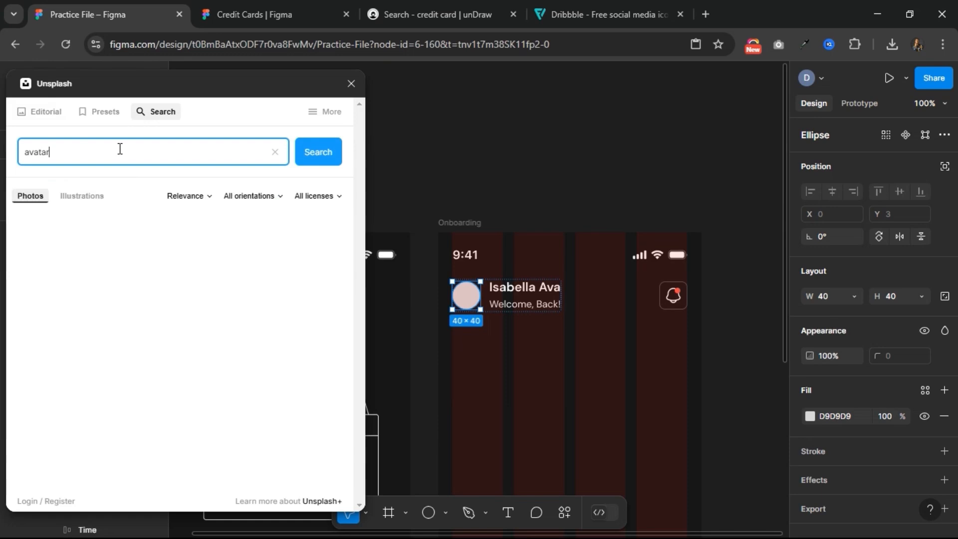
- Fill the profile circle with the photo of the smiling curly-haired woman in a white top, close the plugin and deselect the circle
scroll(147, 333, "down", 1)
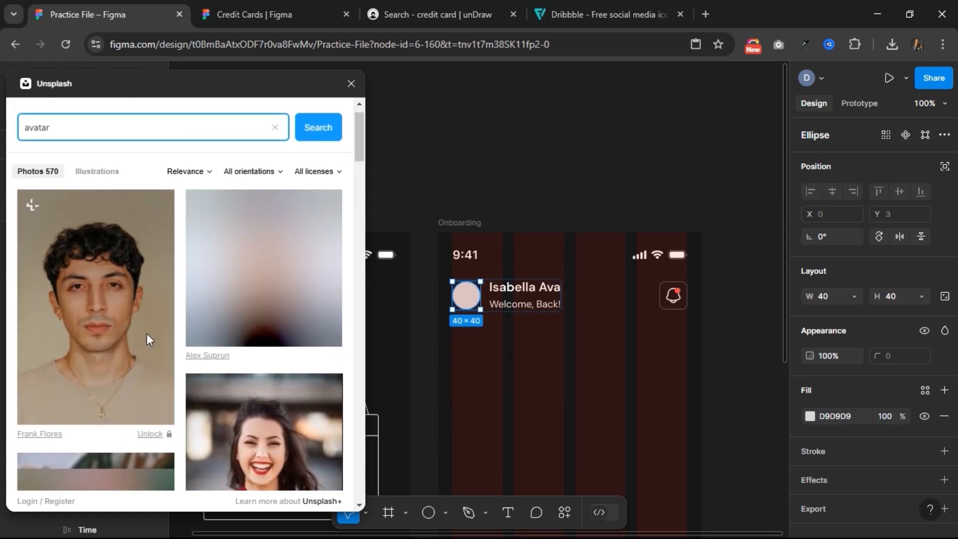
scroll(147, 333, "down", 1)
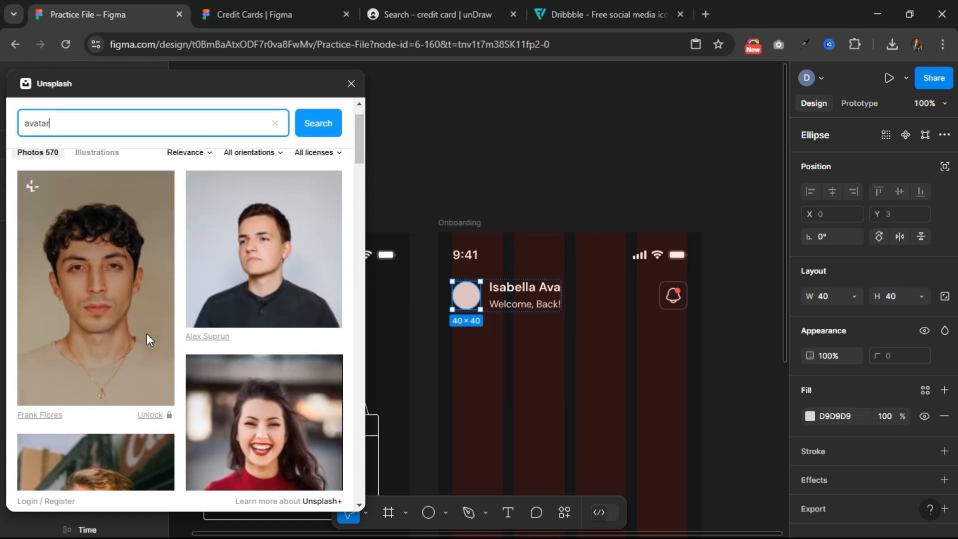
scroll(147, 333, "down", 15)
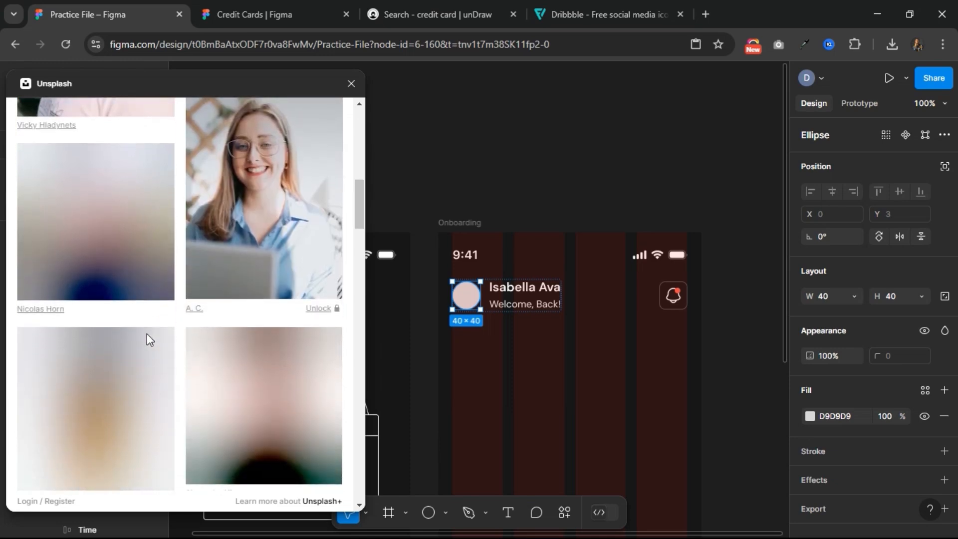
scroll(147, 334, "up", 3)
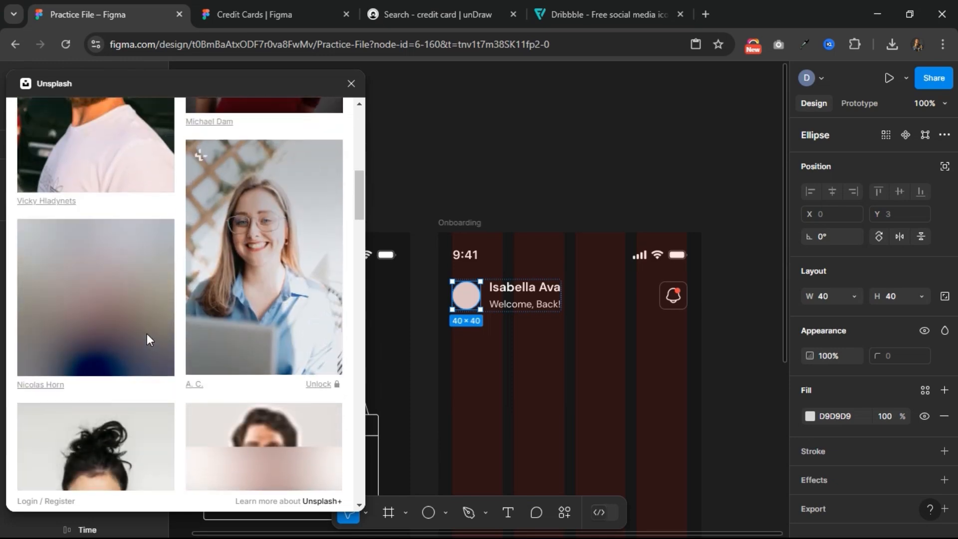
scroll(147, 333, "down", 10)
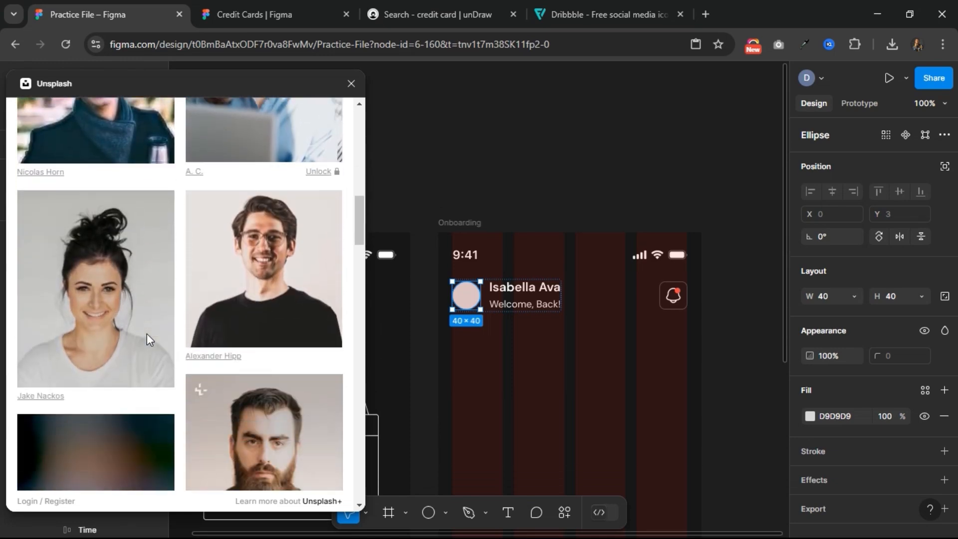
scroll(147, 334, "down", 6)
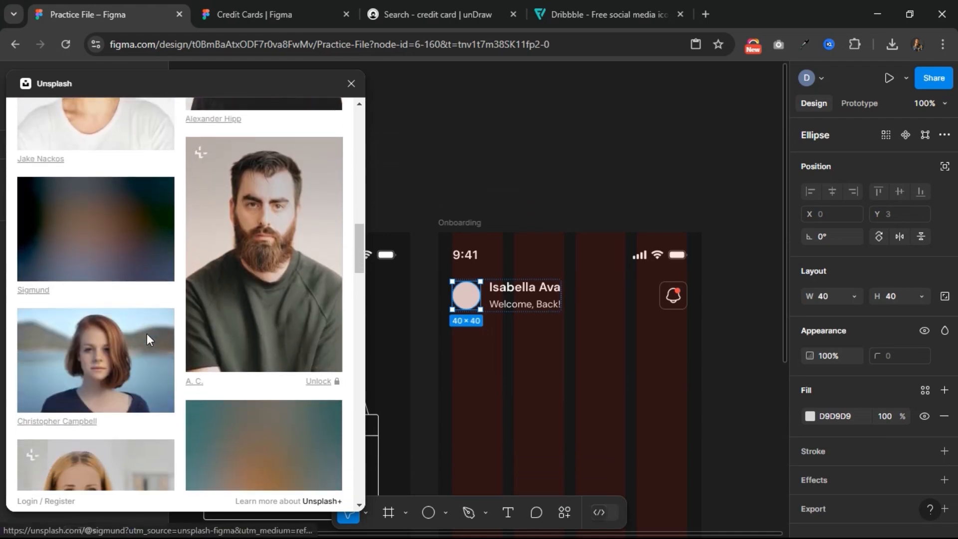
scroll(146, 340, "down", 14)
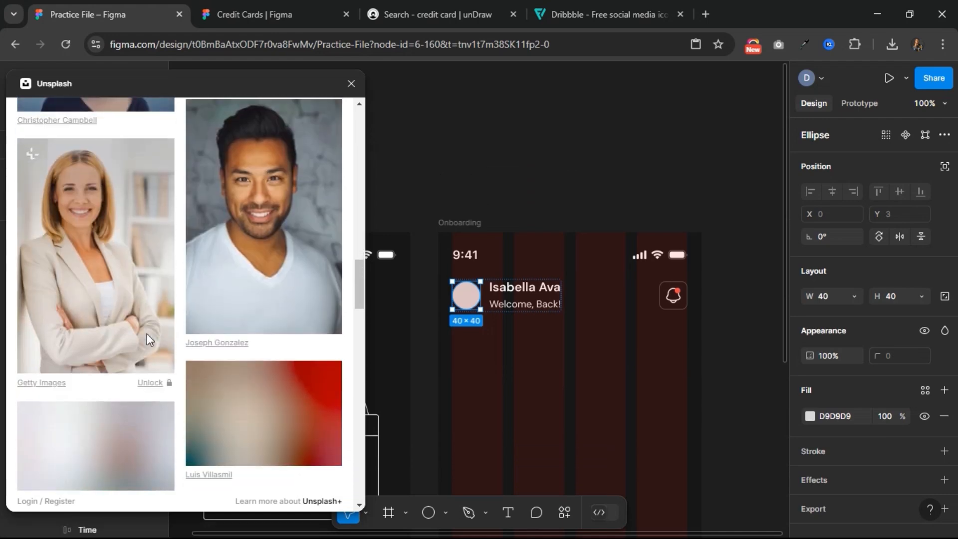
scroll(146, 333, "down", 8)
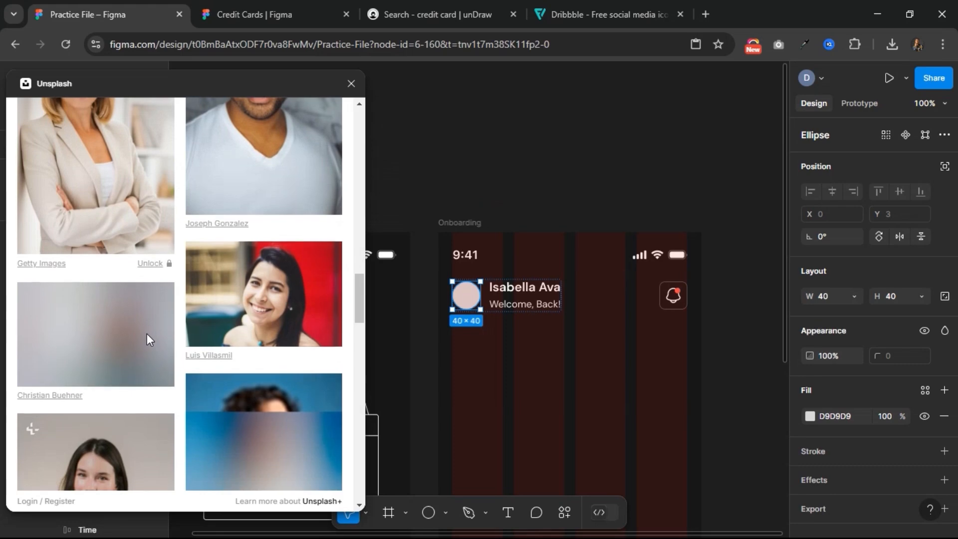
scroll(147, 334, "down", 9)
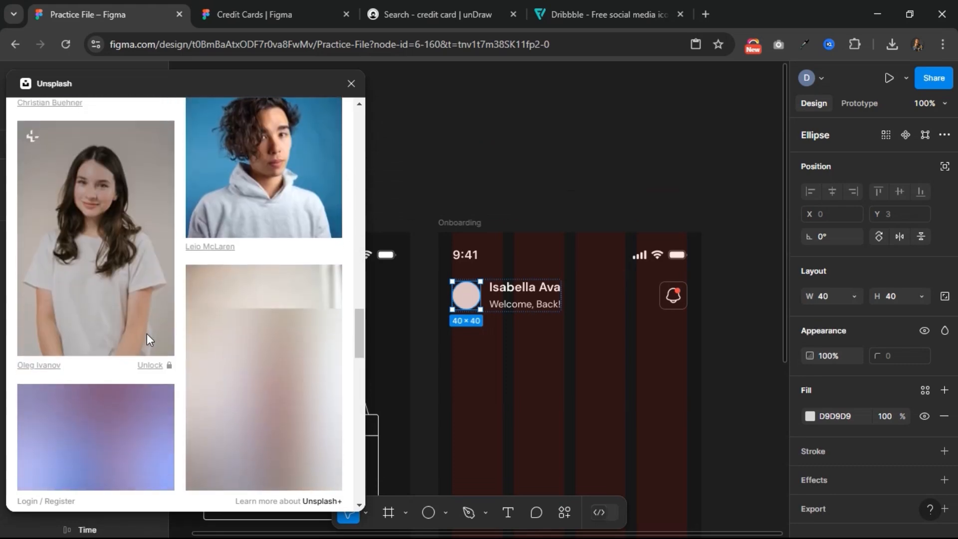
scroll(147, 334, "down", 10)
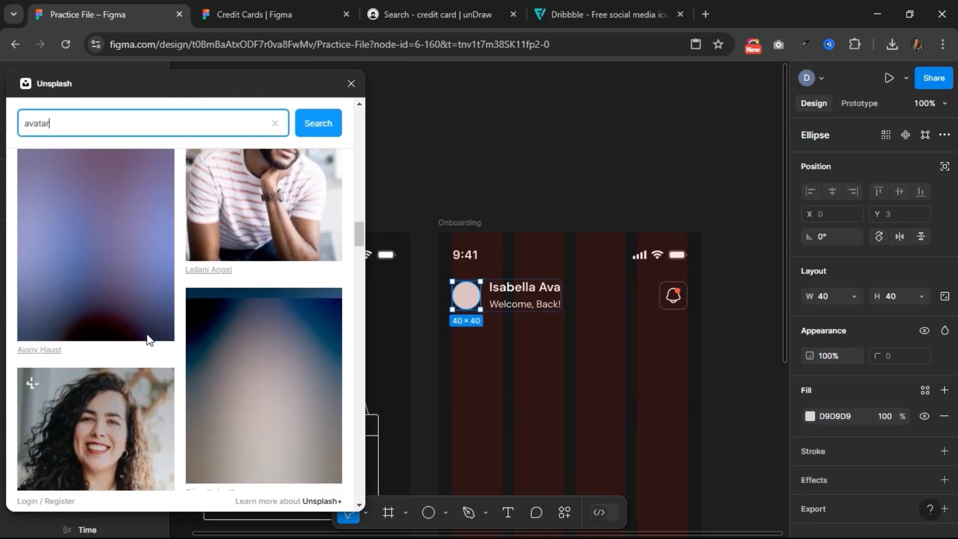
scroll(146, 333, "down", 7)
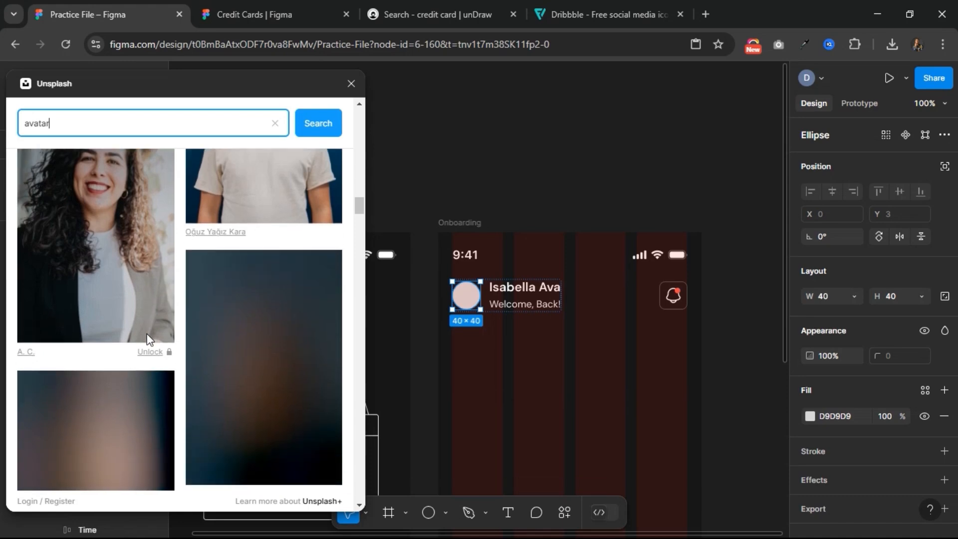
scroll(147, 333, "down", 12)
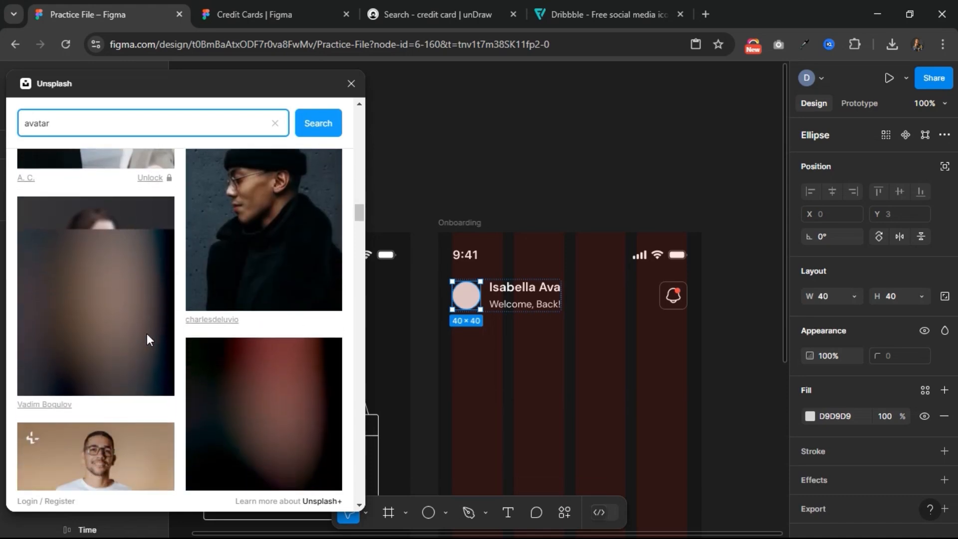
scroll(147, 333, "down", 3)
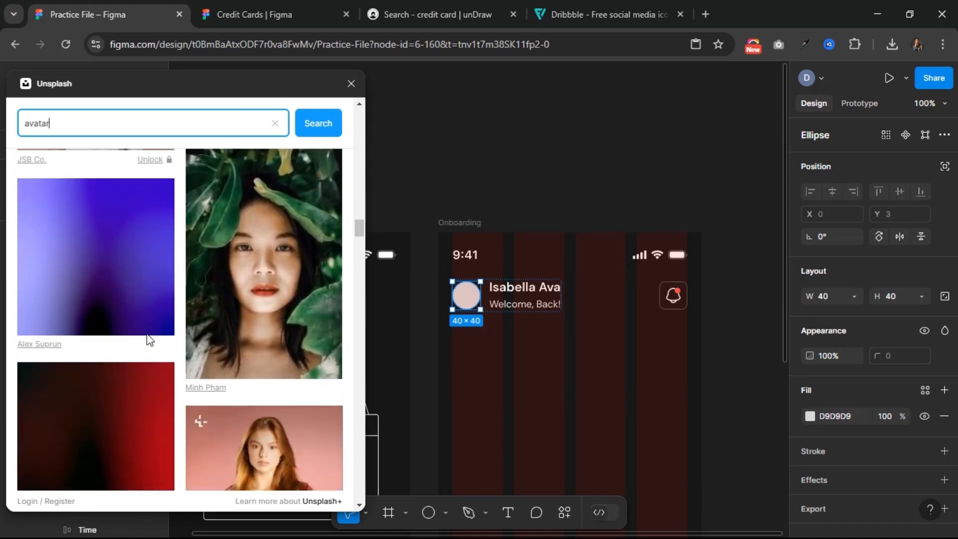
scroll(146, 334, "down", 8)
scroll(147, 334, "down", 11)
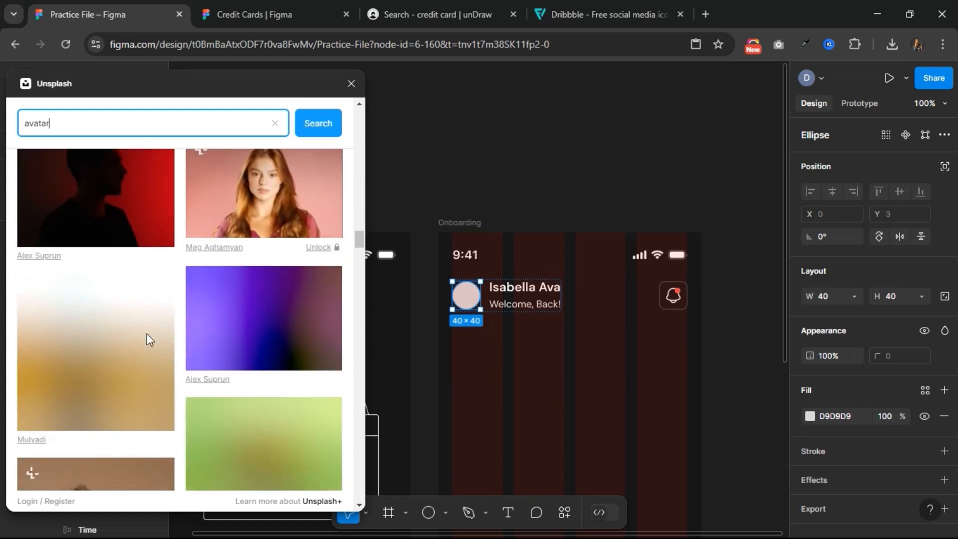
scroll(146, 334, "down", 5)
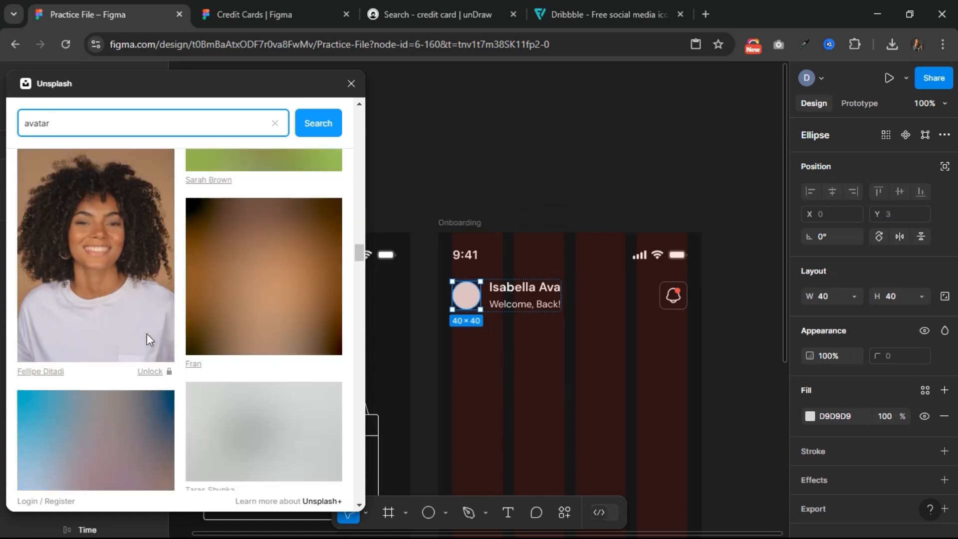
scroll(119, 264, "up", 5)
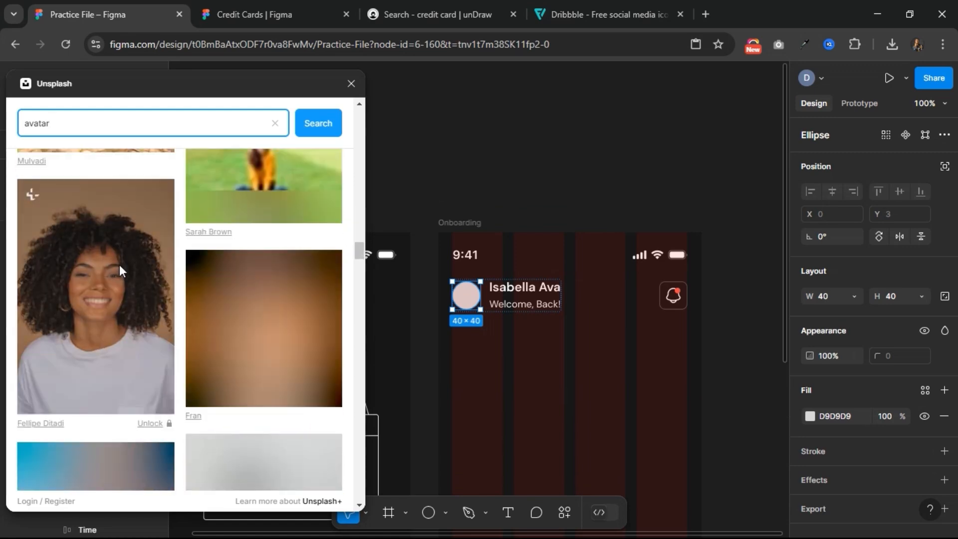
left_click(118, 287)
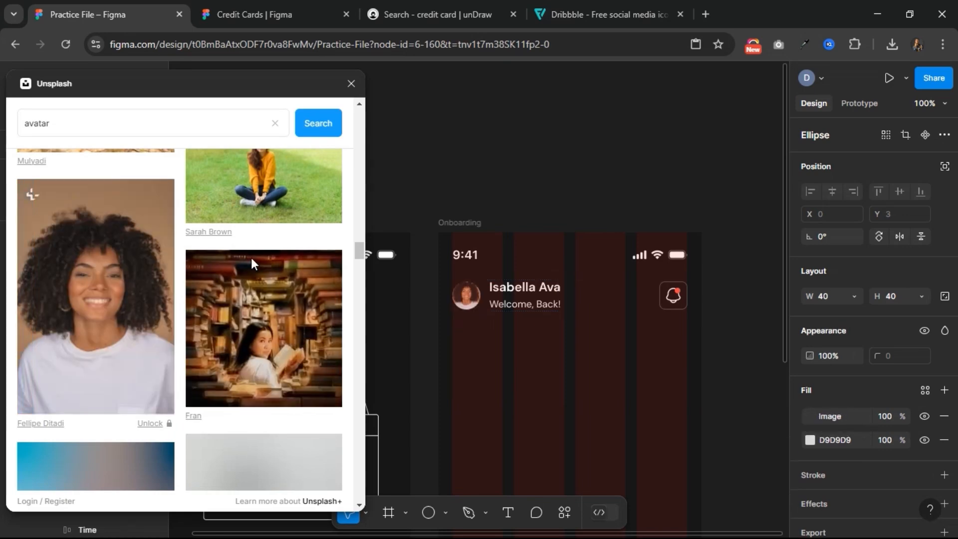
left_click(353, 86)
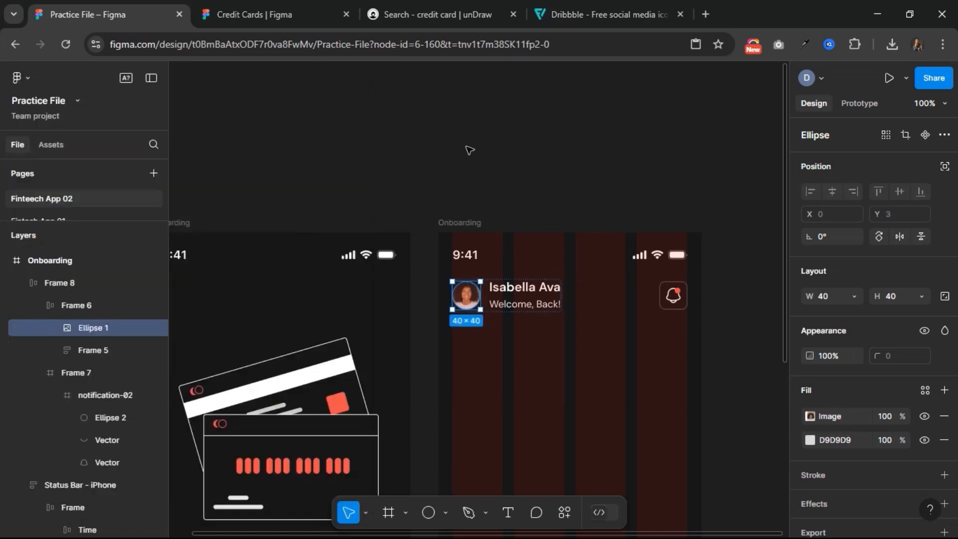
left_click(469, 149)
- Shift the header row with the profile and notification button down 3 px to Y 70, and deselect it
scroll(469, 149, "right", 5)
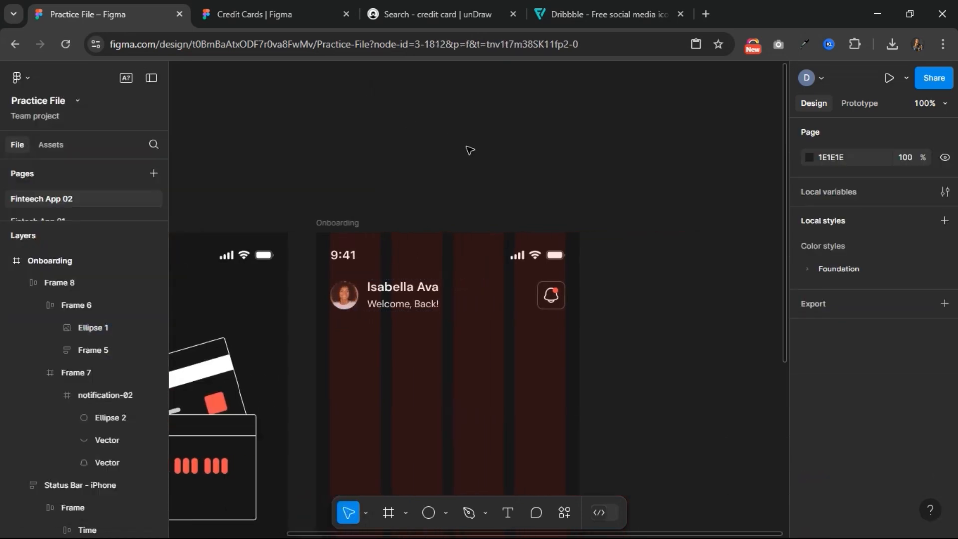
scroll(469, 149, "down", 4)
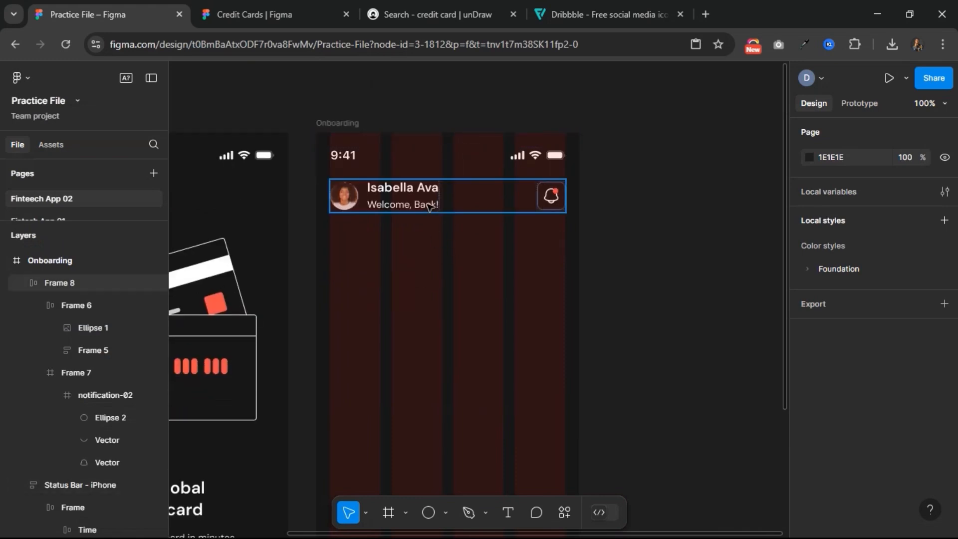
left_click(419, 190)
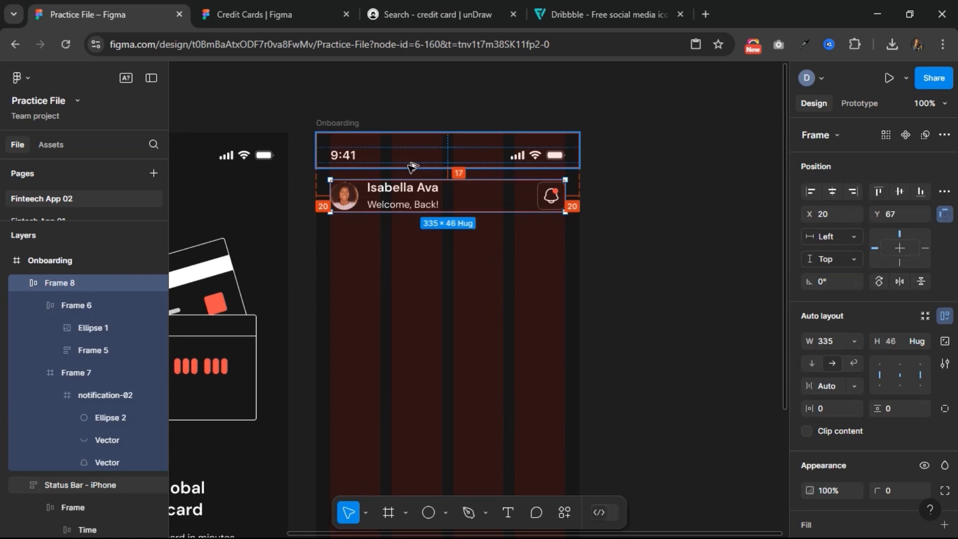
key("alt")
key("Down")
key("Down")
key("Down")
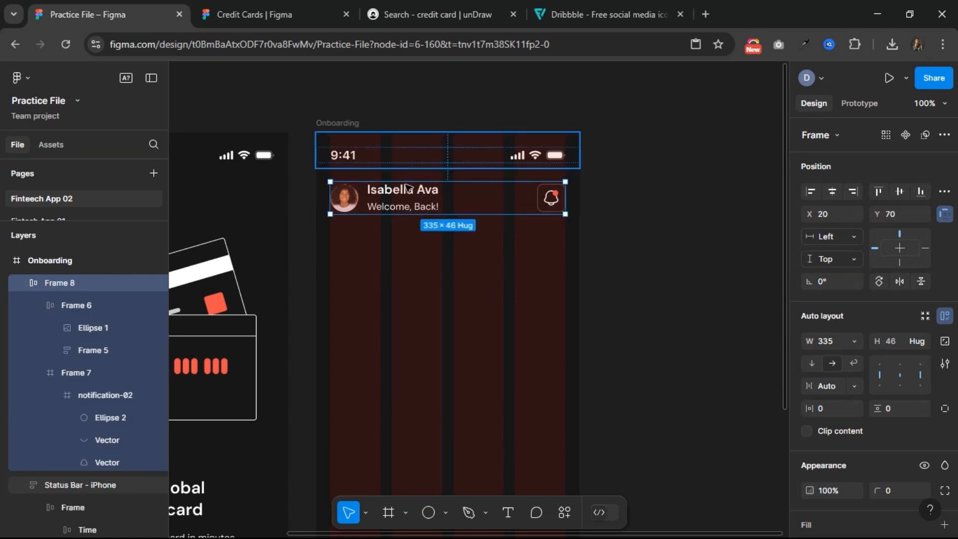
left_click(409, 248)
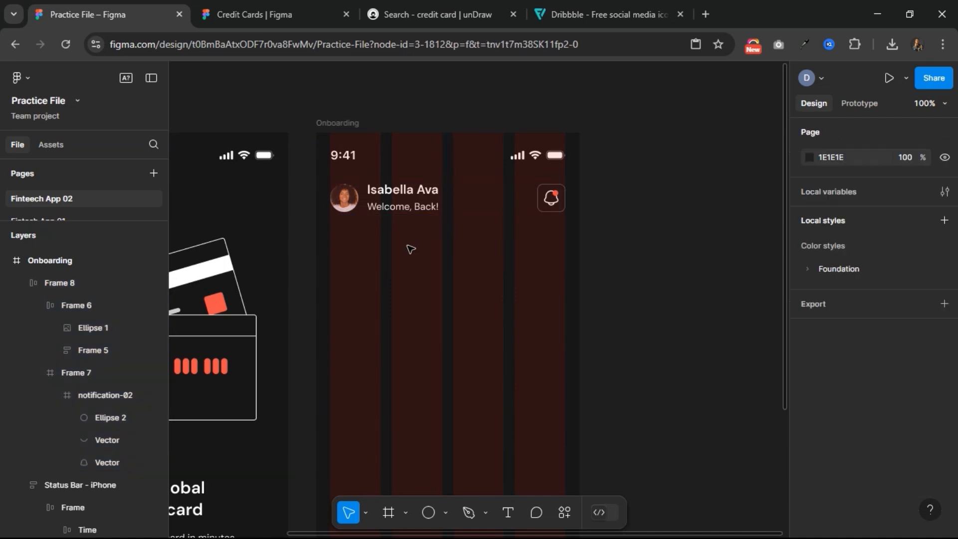
- Switch to the Credit Cards community page and open its design file as a new draft in the first listed team
left_click(290, 12)
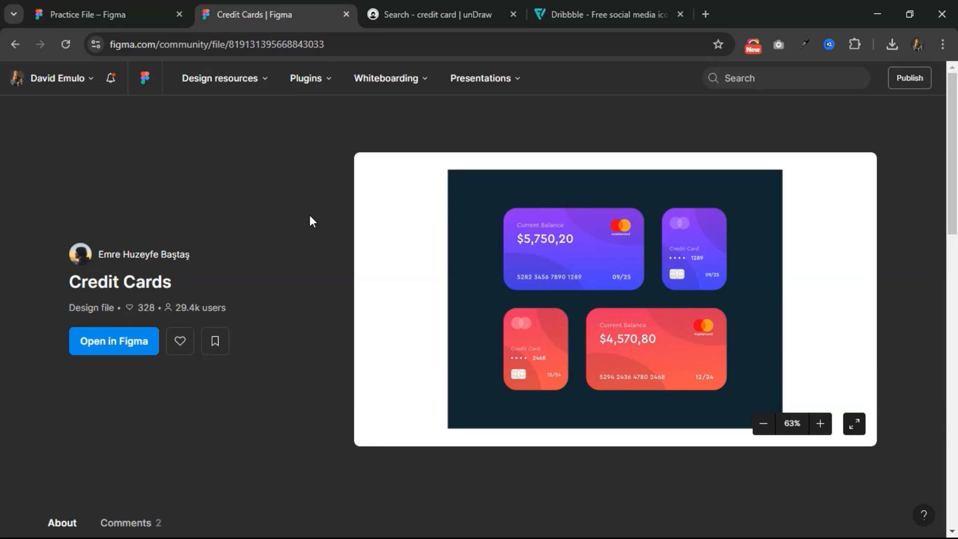
left_click(119, 343)
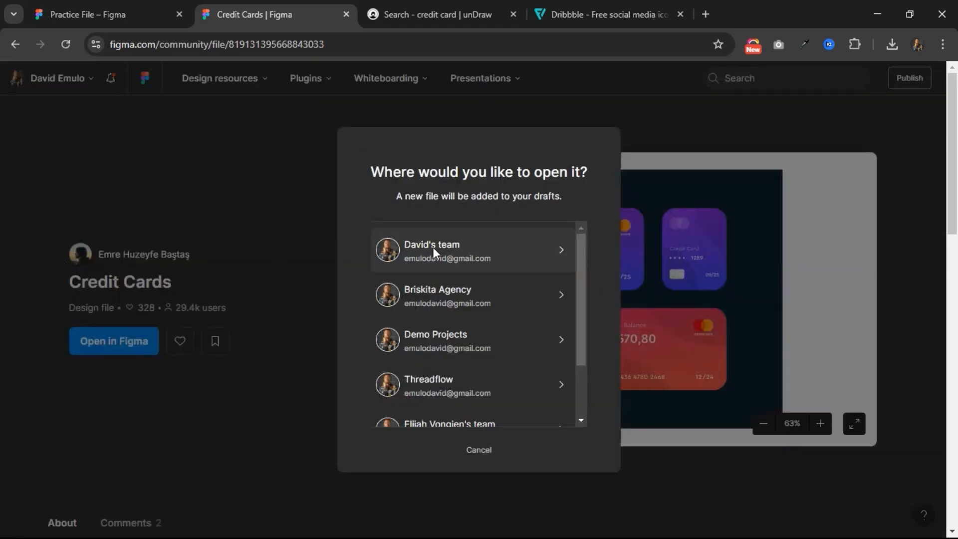
left_click(436, 253)
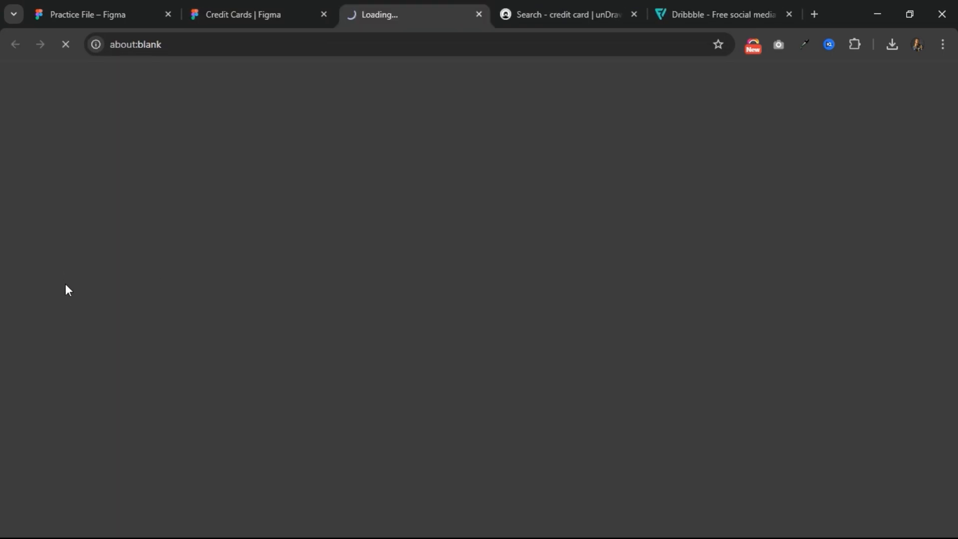
- Switch to the opened Credit Cards (Community) design file and copy the wide red Mastercard card group
left_click(262, 10)
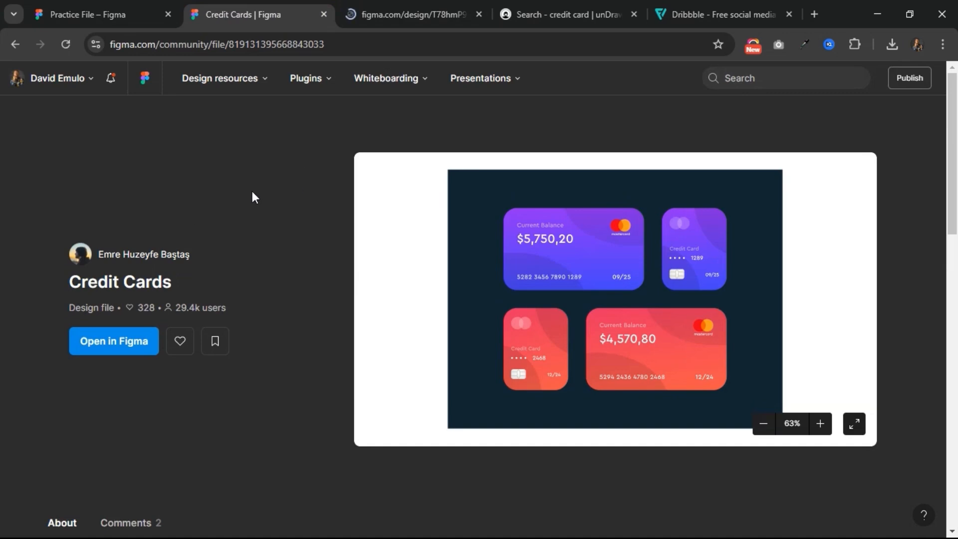
left_click(388, 2)
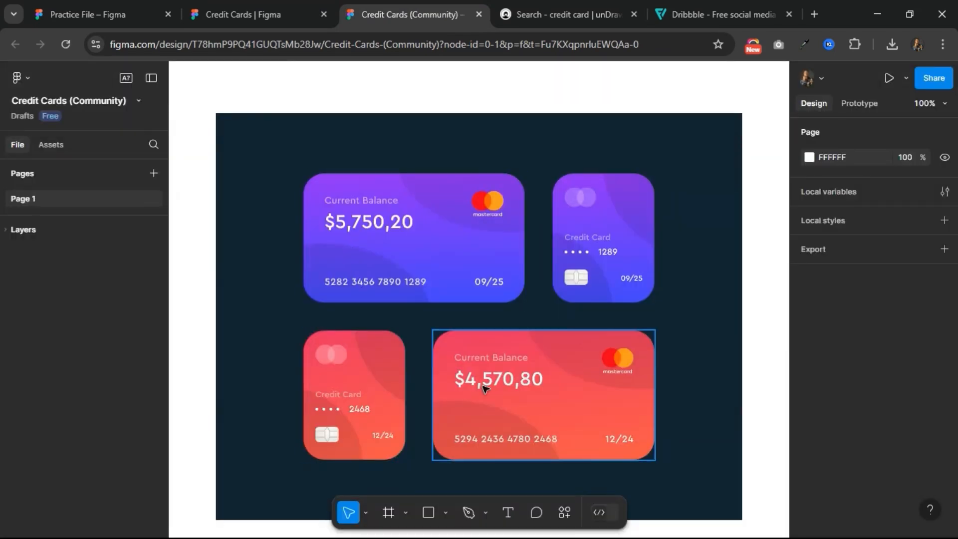
left_click(484, 389)
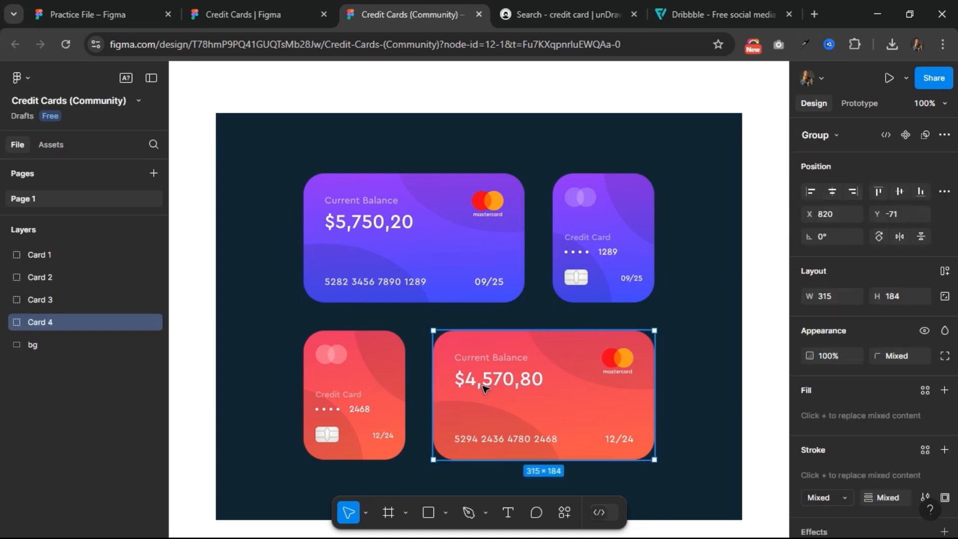
right_click(483, 387)
mouse_move(552, 173)
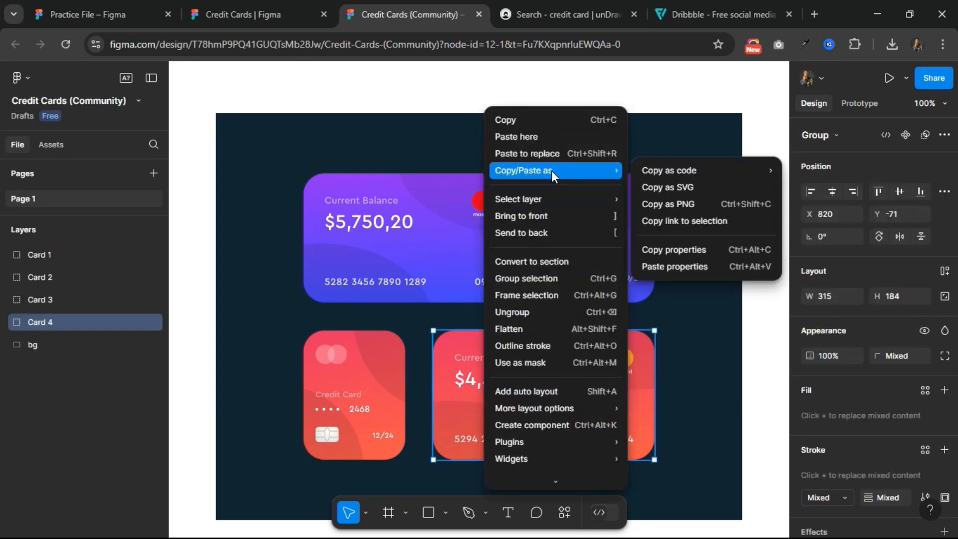
left_click(545, 122)
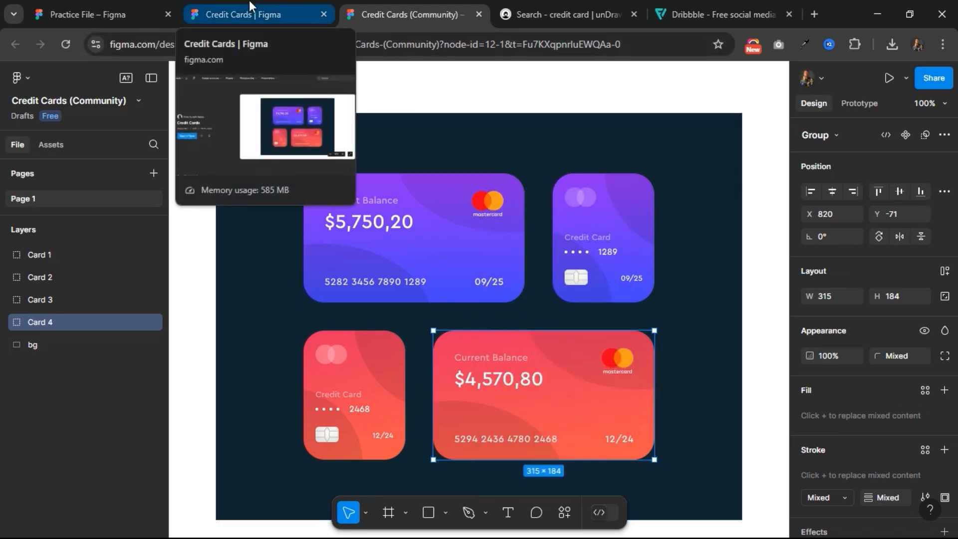
- Return to the Practice File and rename the Onboarding frame containing the profile header to "HOme"
left_click(140, 4)
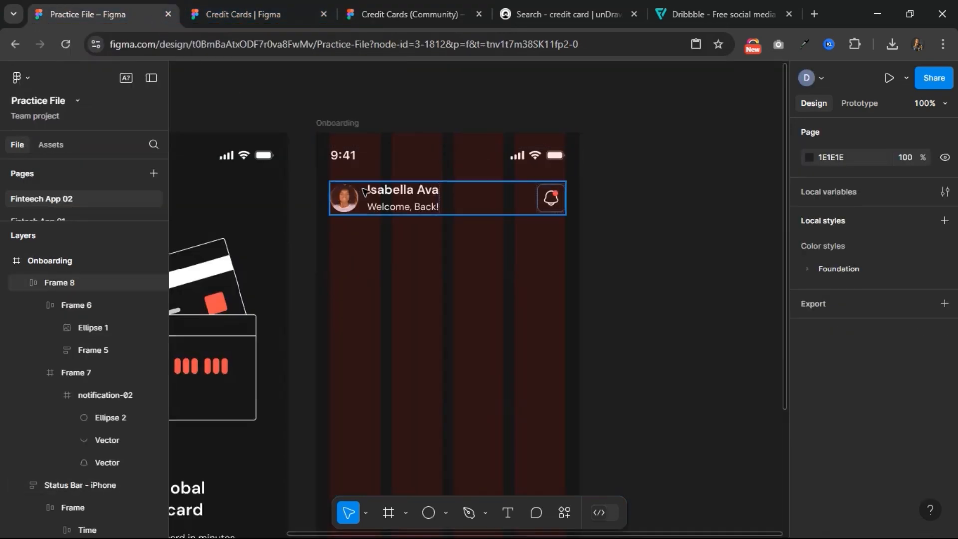
left_click(334, 124)
left_click(335, 123)
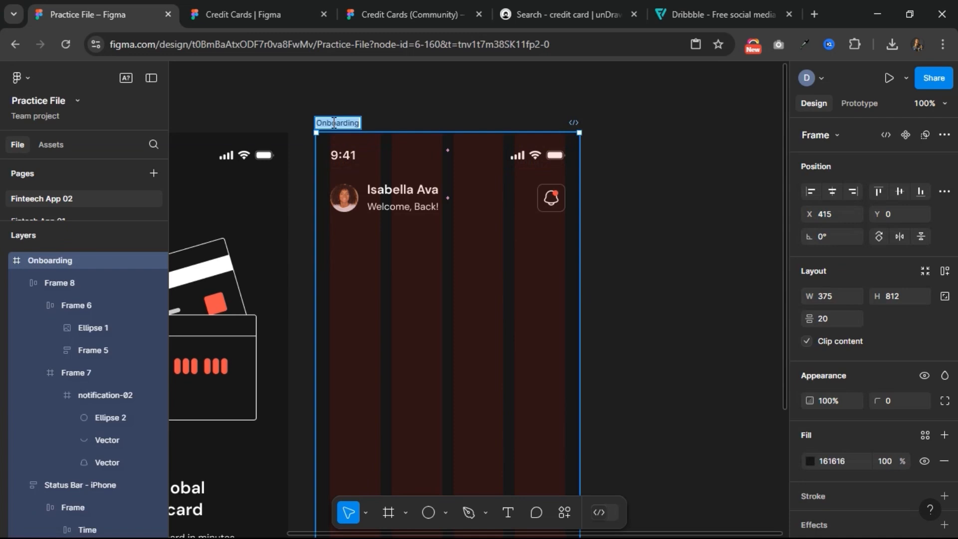
type("HOme")
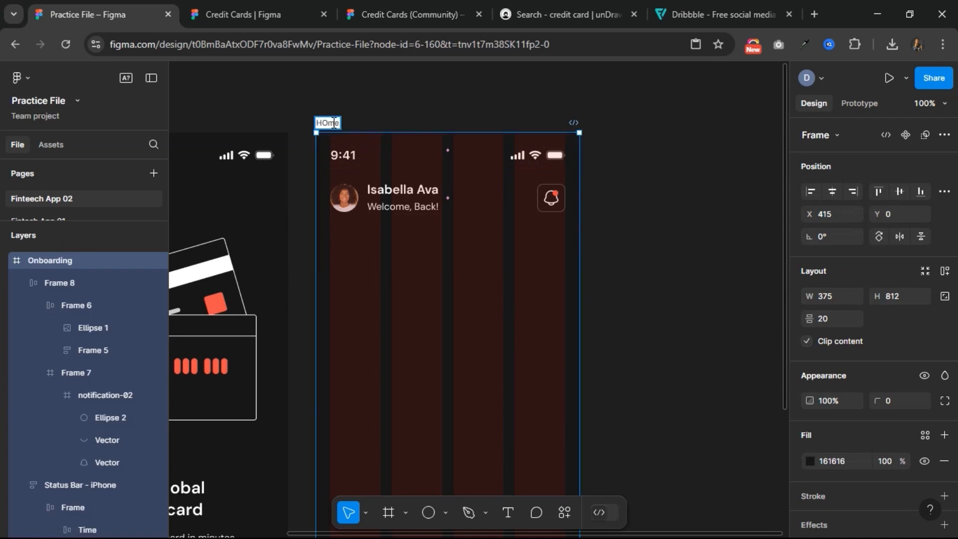
key("Return")
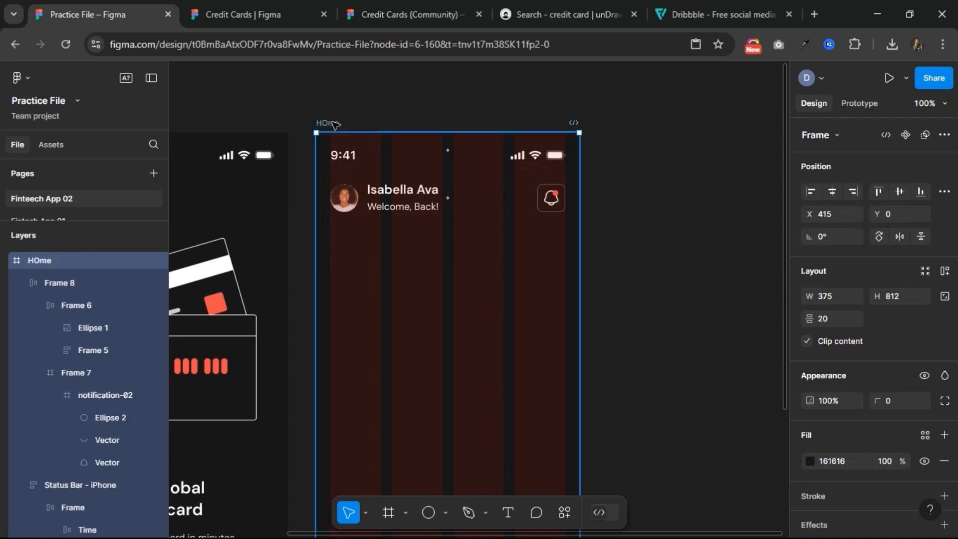
- Paste the red card into the HOme frame, set its width to 335 and center it horizontally
key("ctrl+v")
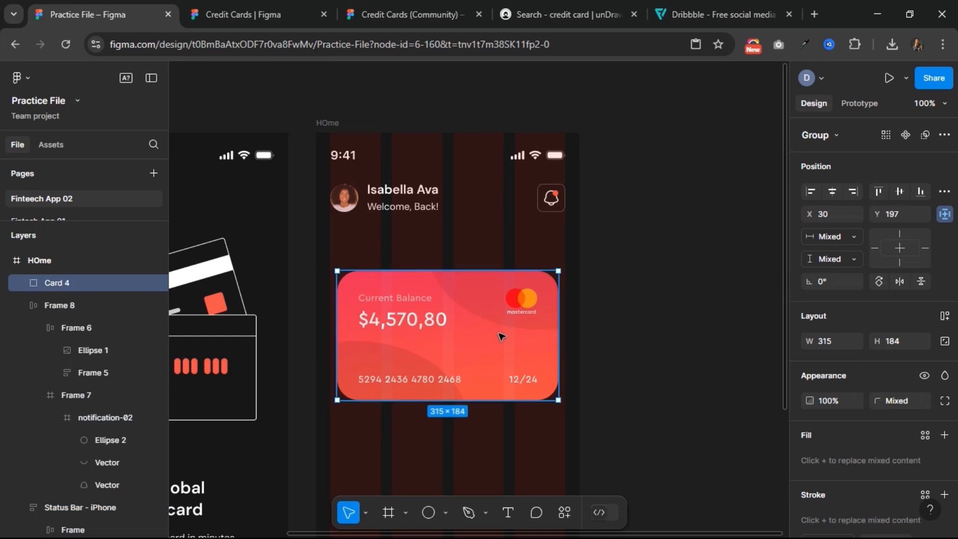
left_click(829, 342)
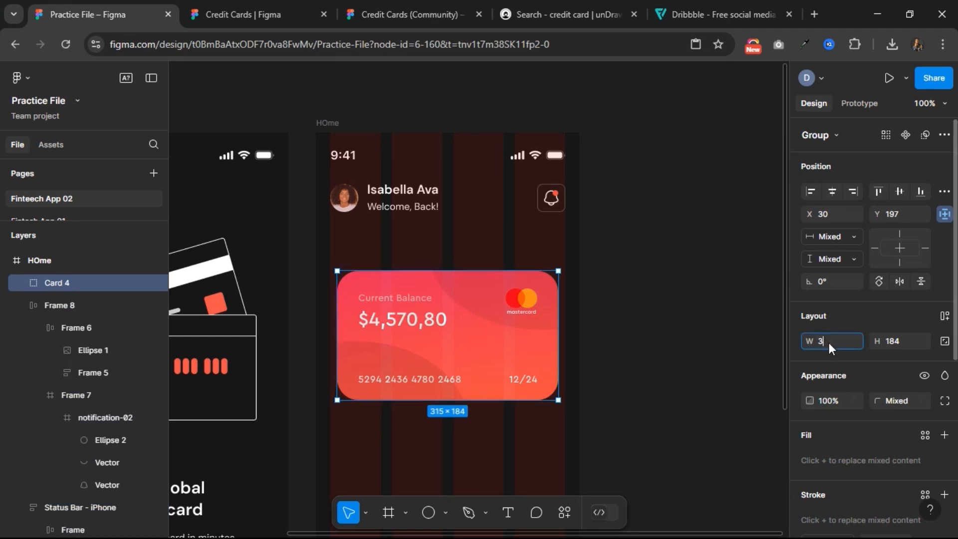
type("335")
key("Return")
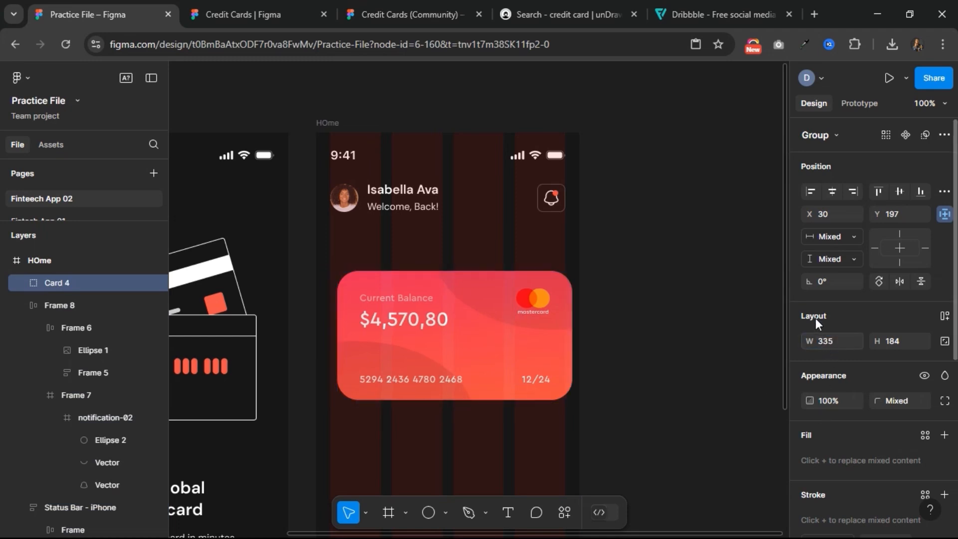
left_click(832, 192)
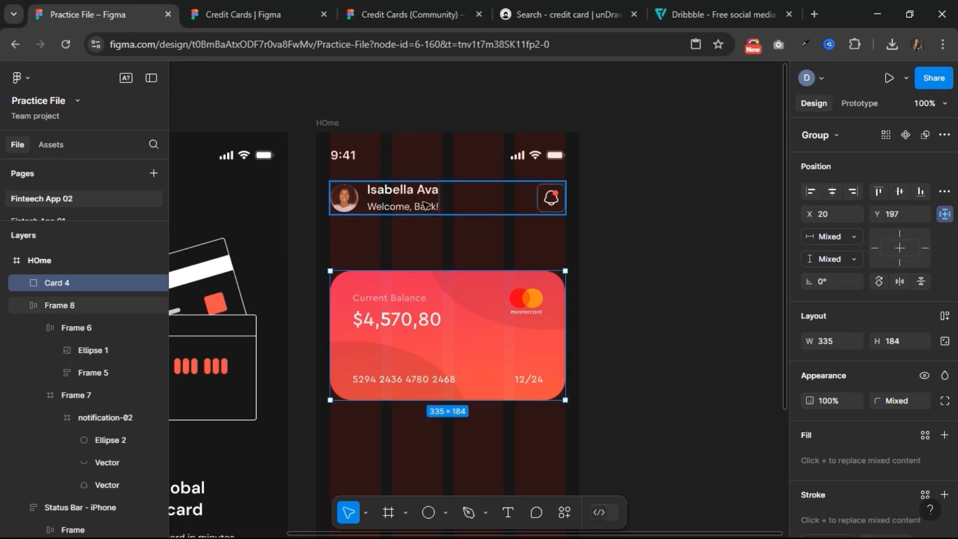
- Move the red card up to Y 140, just below the profile header, and deselect it
key("Down")
key("Down")
key("Down")
key("shift+Up")
key("shift+Up")
key("shift+Up")
key("shift+Up")
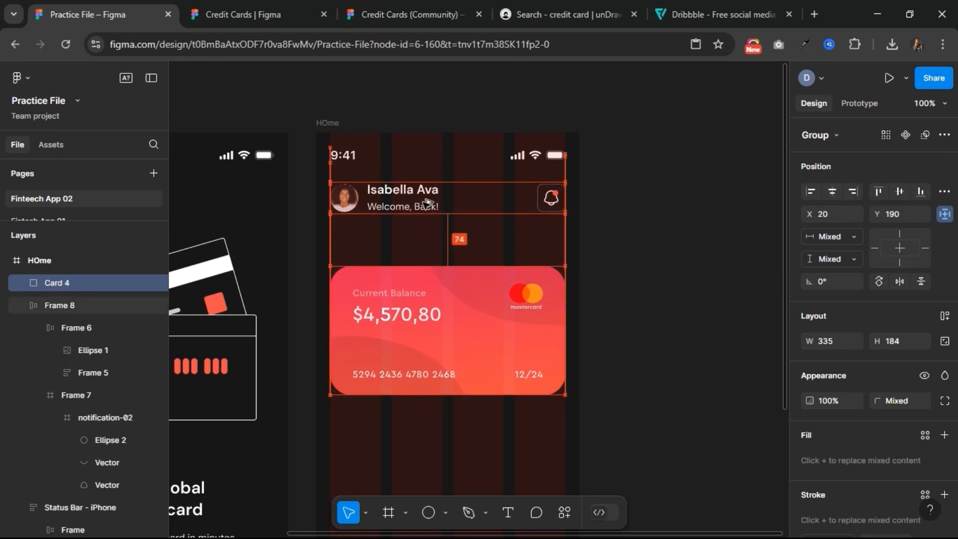
key("shift+Up")
key("shift+Up")
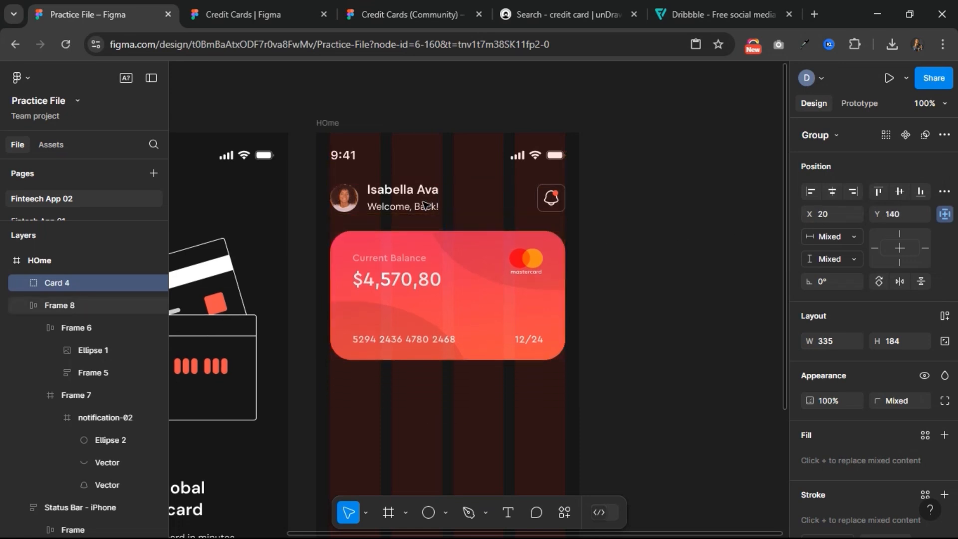
scroll(592, 263, "down", 3)
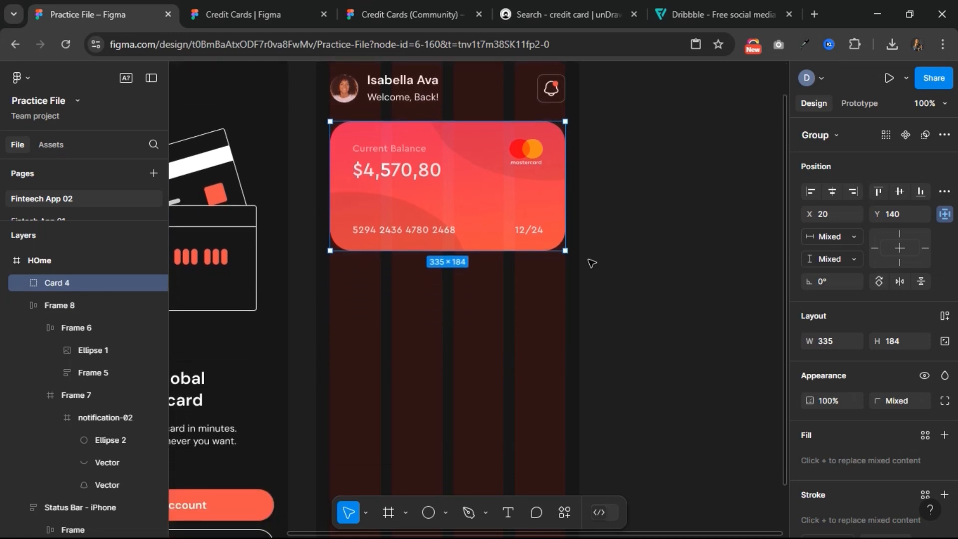
left_click(592, 263)
- Add the text "Account Overview" below the red card and place it near the card's left edge at Y 360
scroll(592, 263, "up", 2)
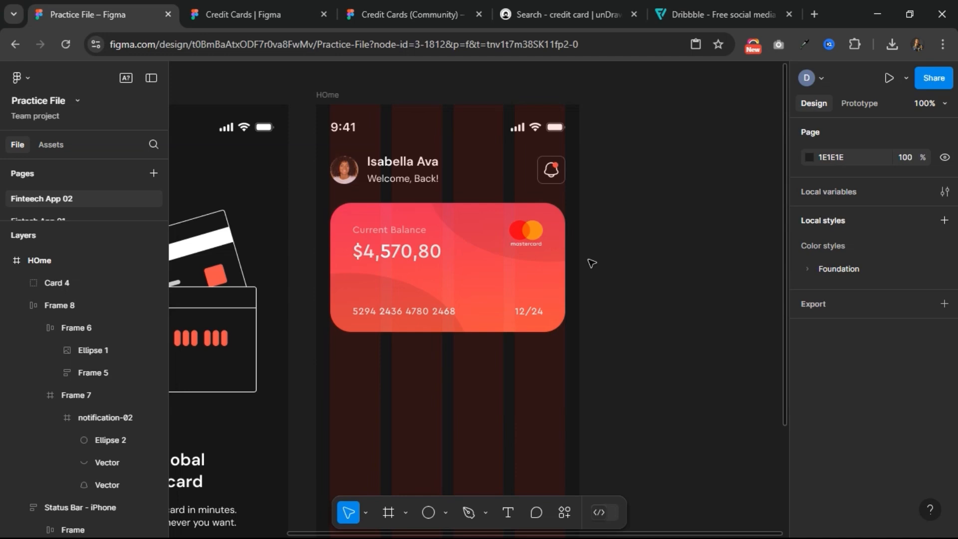
scroll(592, 263, "down", 1)
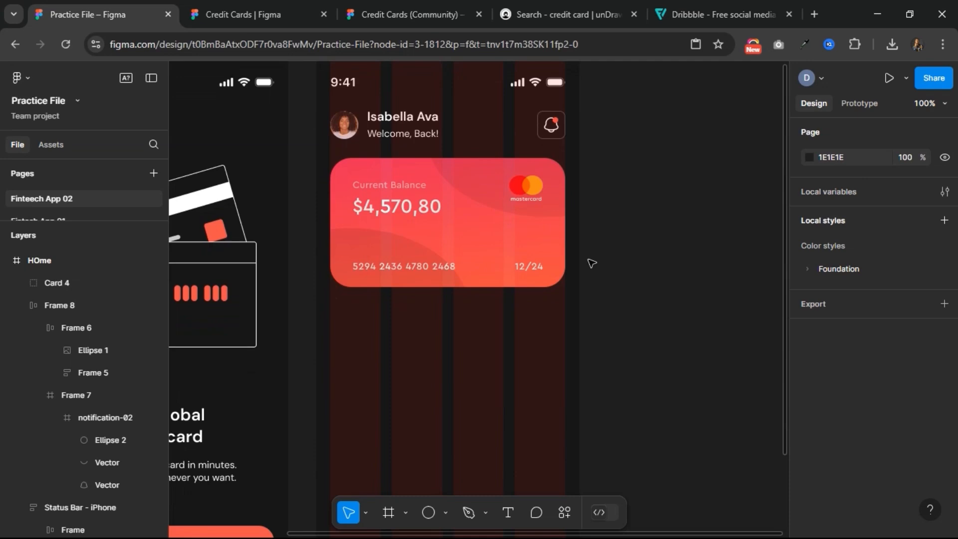
scroll(592, 263, "down", 1)
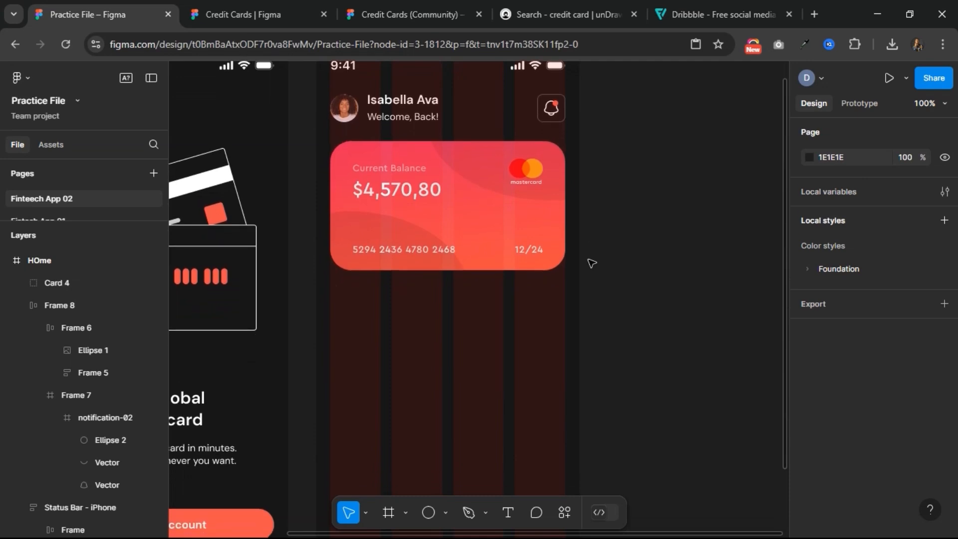
scroll(592, 263, "down", 1)
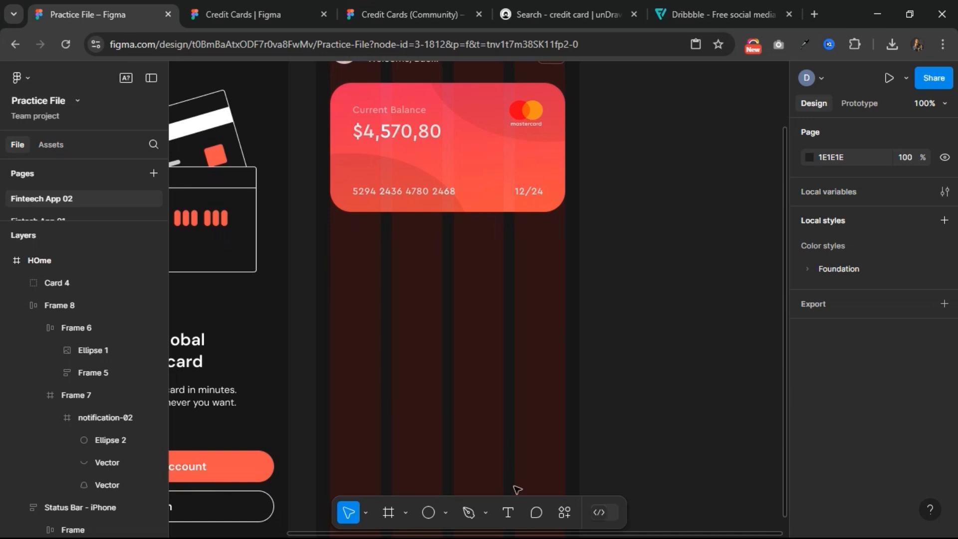
left_click(509, 513)
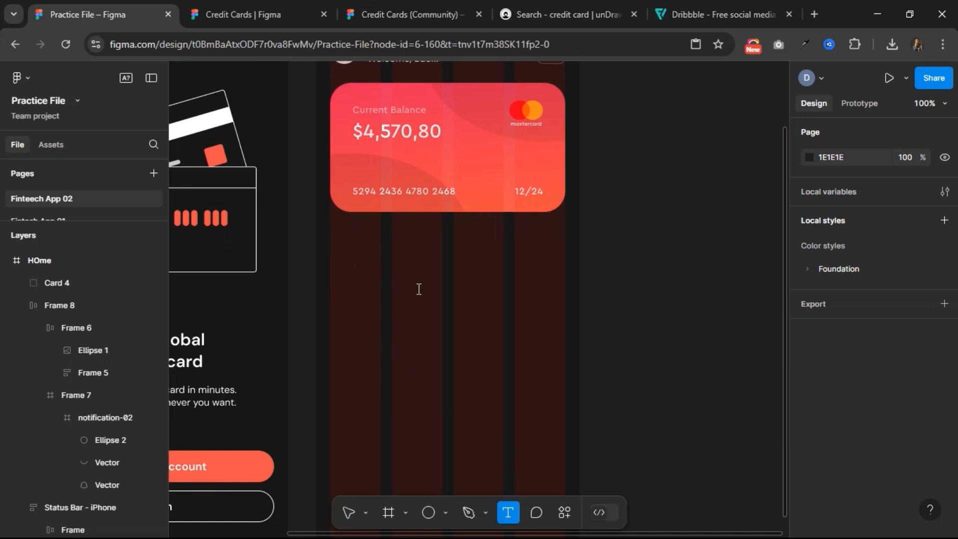
left_click(348, 259)
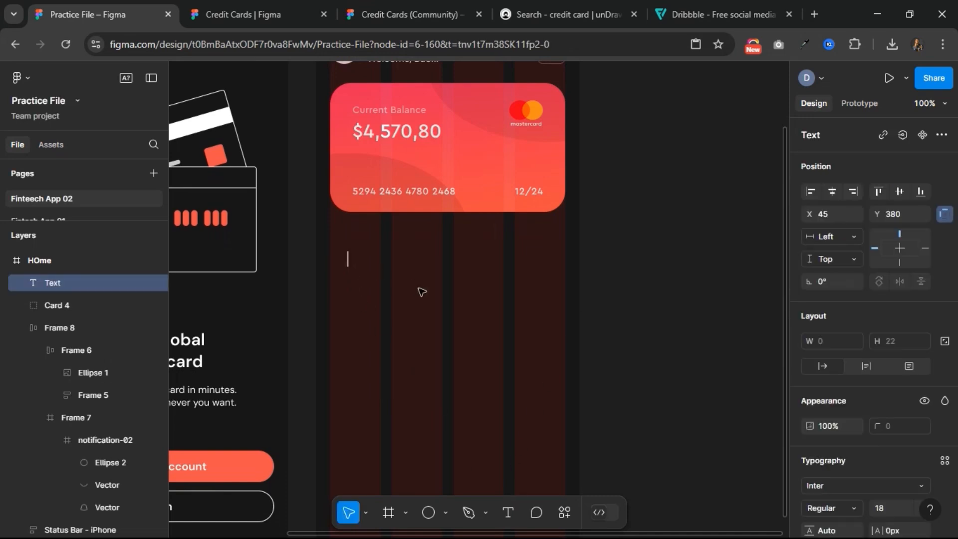
type("Account Overview")
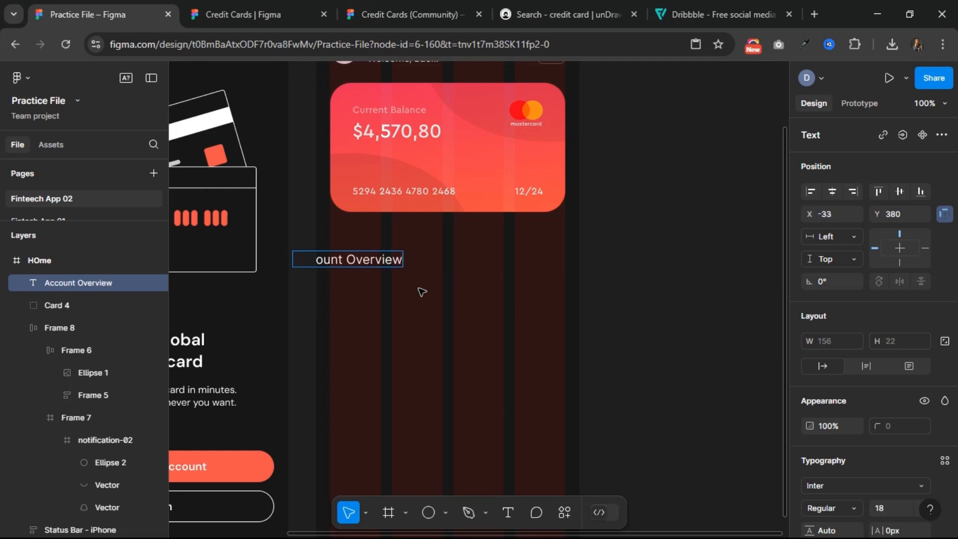
key("Escape")
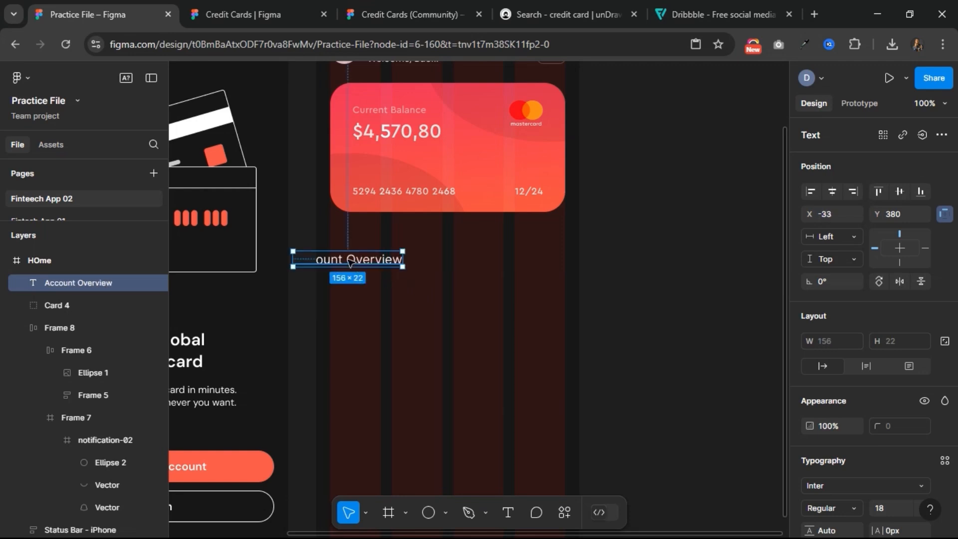
left_click_drag(349, 261, 386, 246)
- Set the Account Overview heading's font to DM Sans with SemiBold weight
scroll(867, 482, "down", 2)
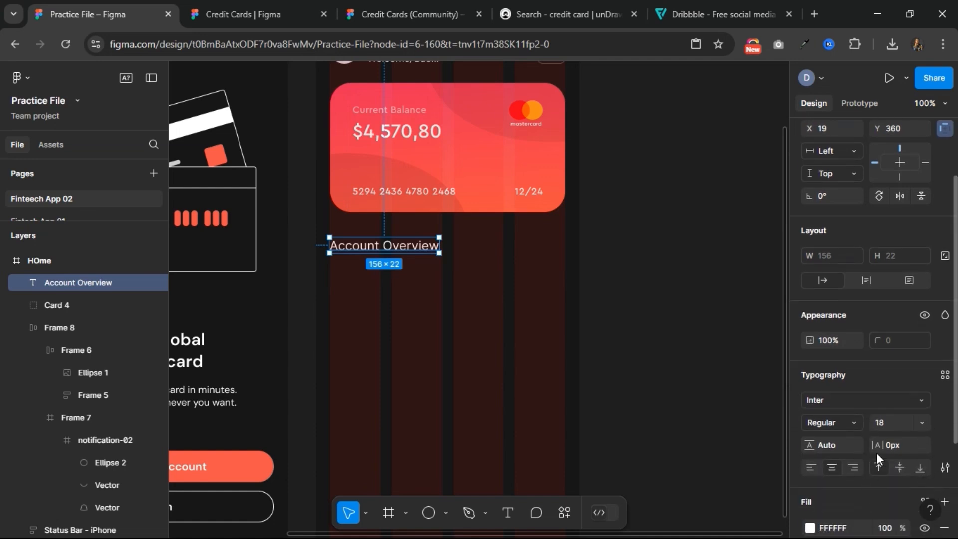
left_click(877, 403)
type("dm")
key("Down")
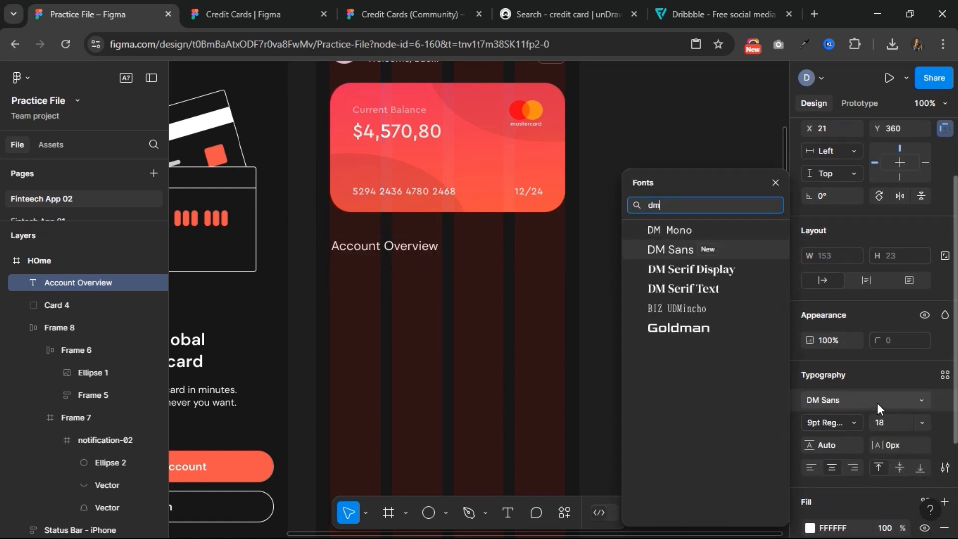
key("Return")
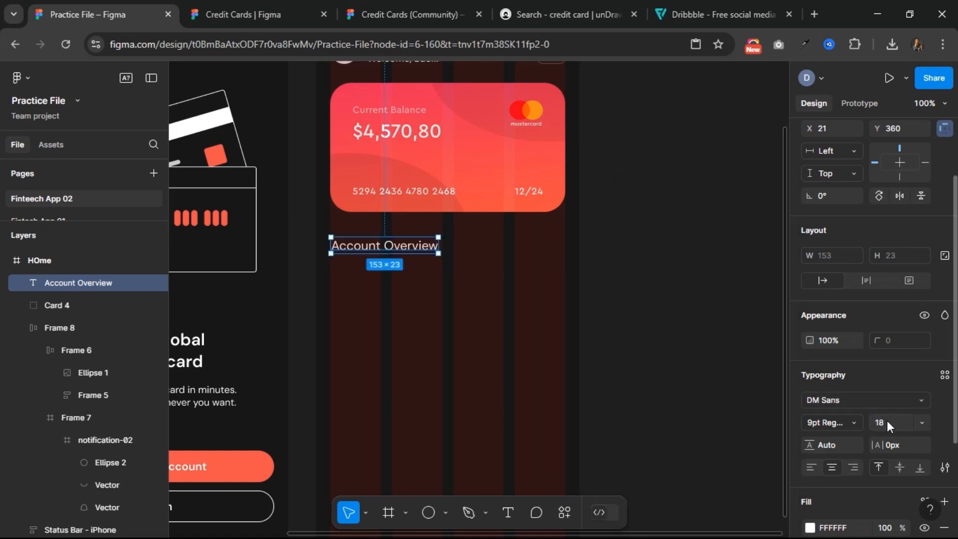
left_click(858, 424)
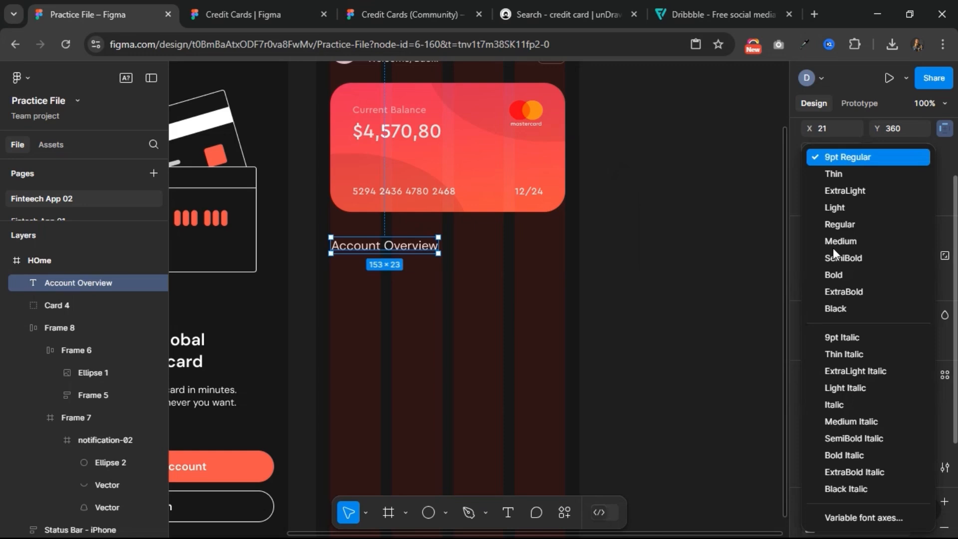
left_click(843, 258)
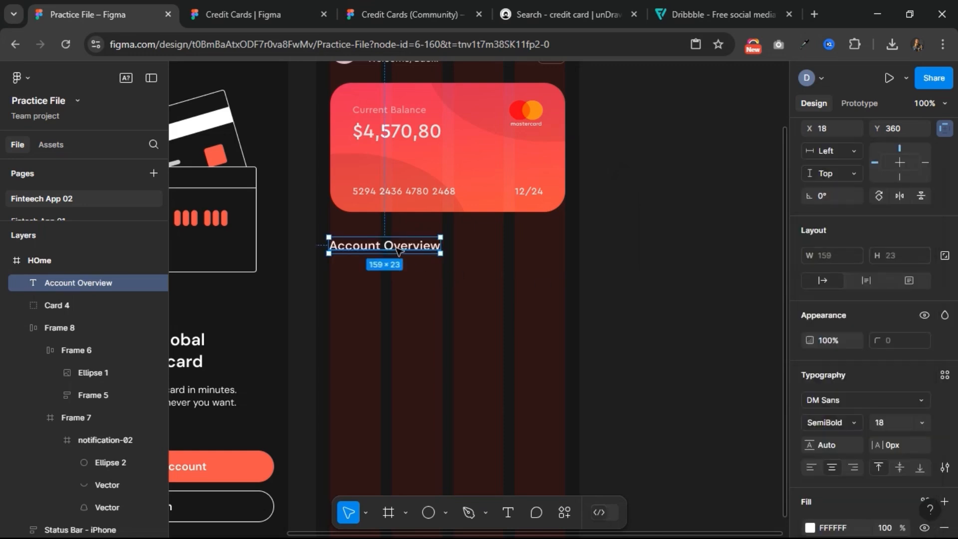
- Align the Account Overview heading with the card's left edge at X 20 and shift it up 12 px to Y 348
left_click_drag(400, 251, 400, 251)
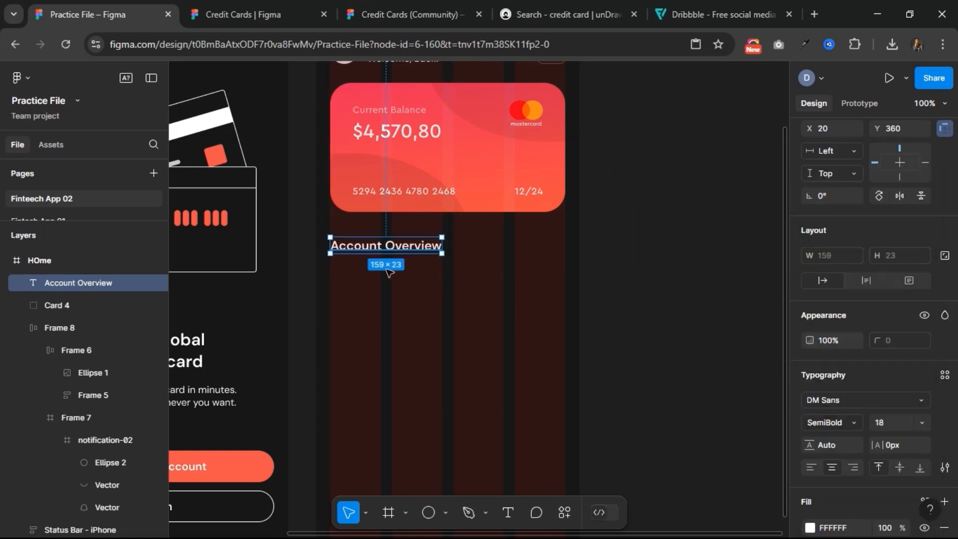
key("alt")
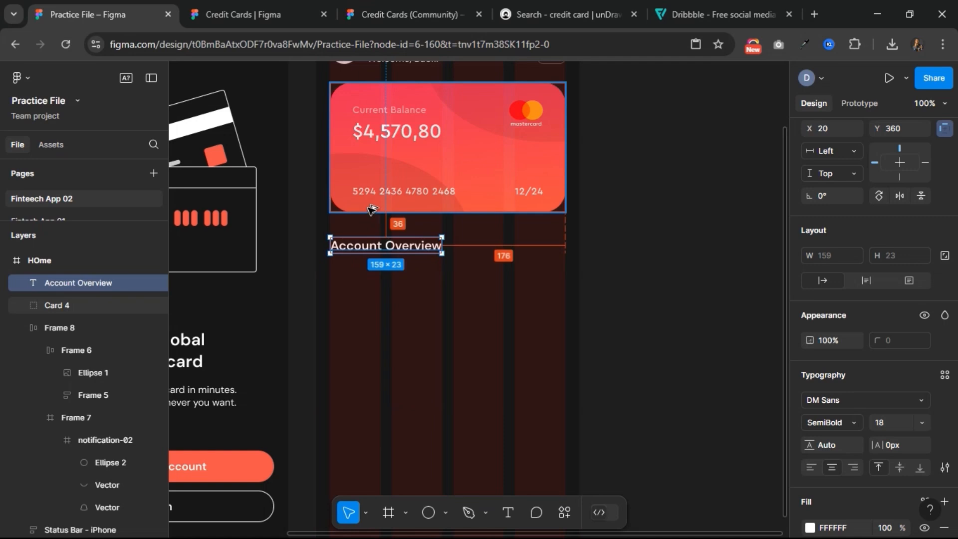
key("Up")
key("Up")
key("Up")
key("Up")
key("Up")
key("Up")
key("Up")
key("Up")
key("Up")
key("Up")
key("Up")
key("Up")
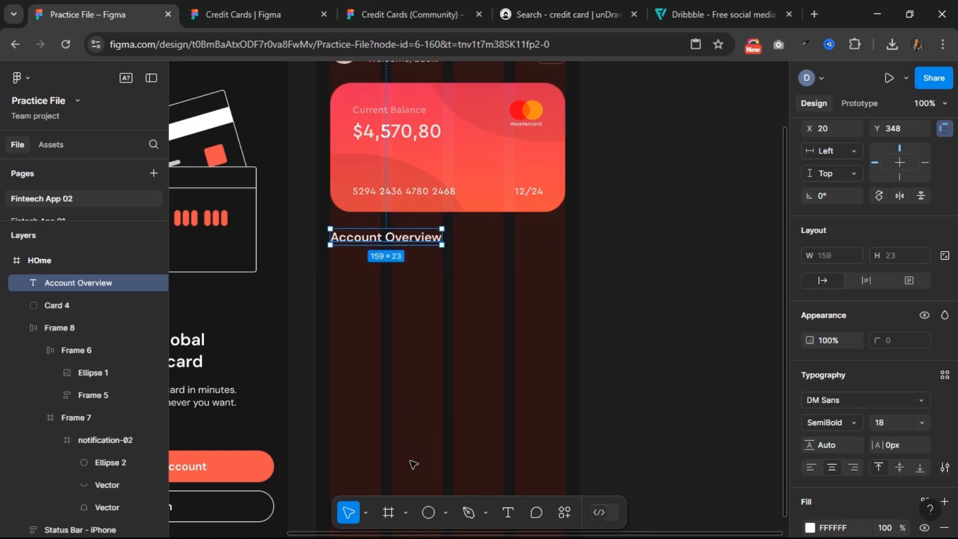
- Draw a frame about 160 × 141 below the Account Overview heading at X 20, Y 392, and fill it with 242426
left_click(389, 511)
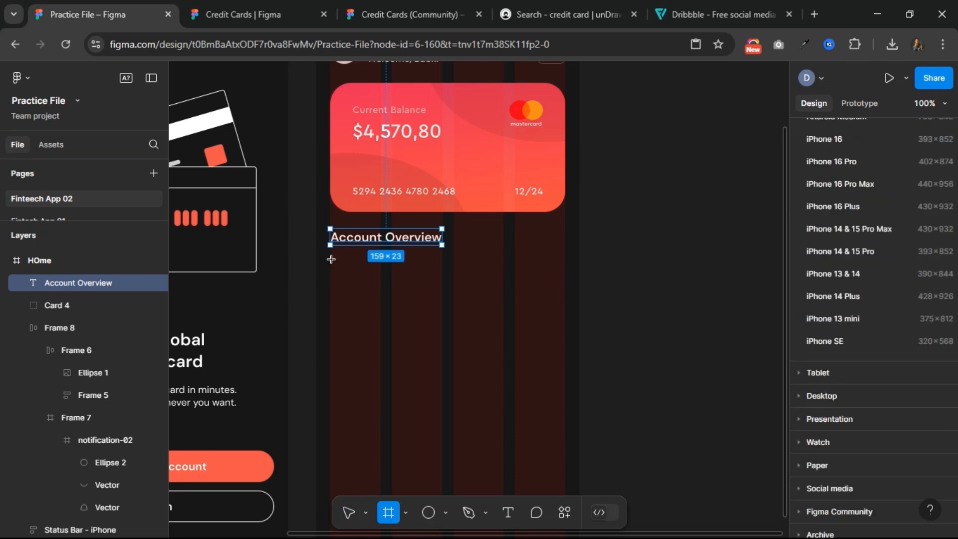
mouse_move(330, 260)
left_mouse_down()
mouse_move(440, 325)
mouse_move(442, 358)
left_mouse_up()
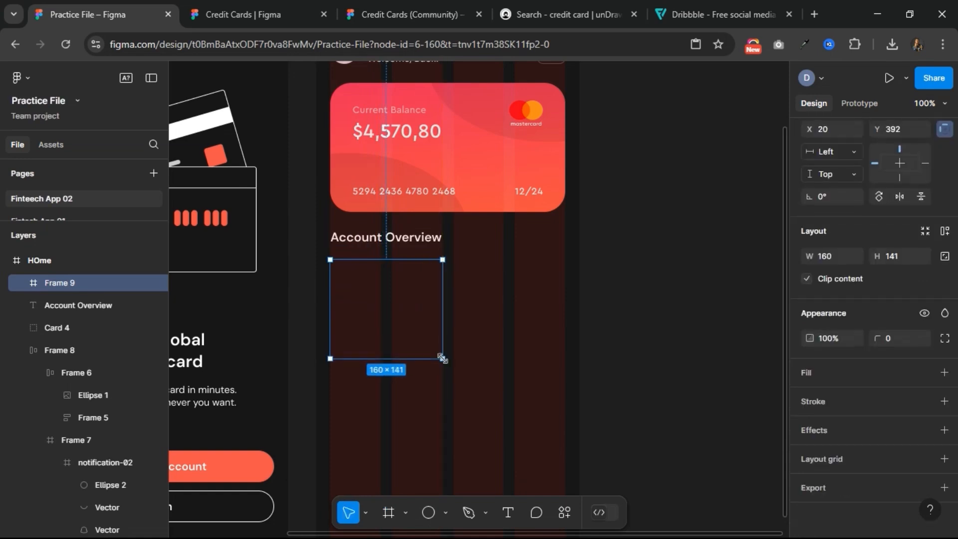
left_click(823, 376)
left_click(839, 398)
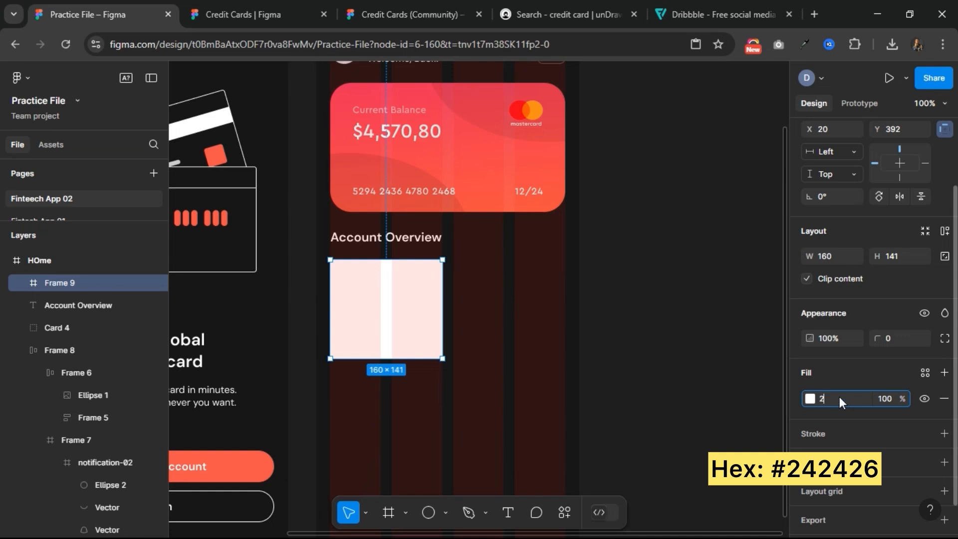
type("242426")
key("Return")
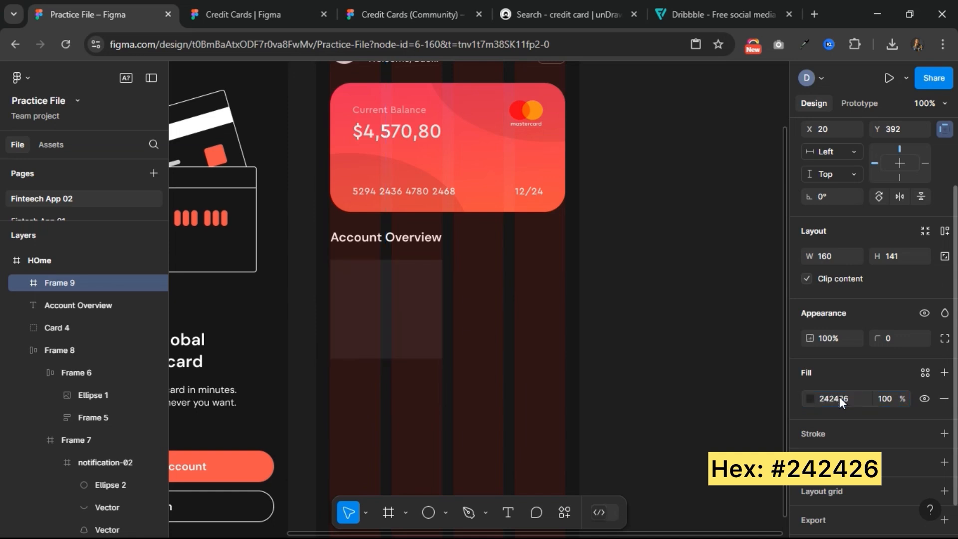
- Set the corner radius of the dark frame below Account Overview to 16
left_click(892, 337)
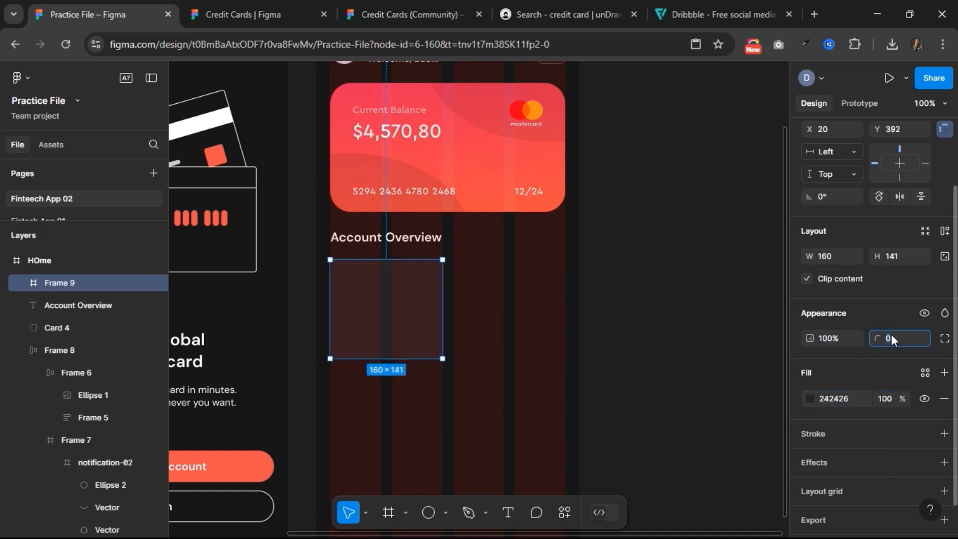
type("16")
key("Return")
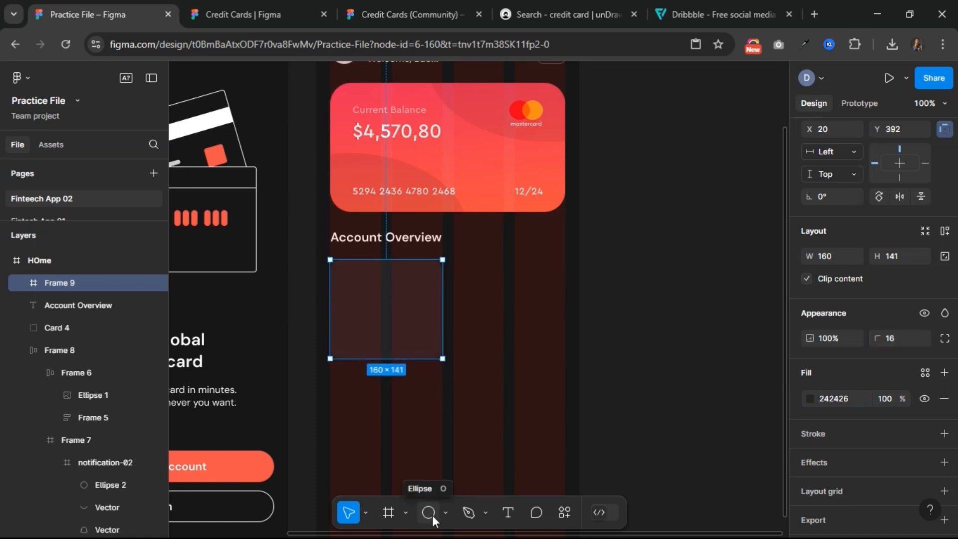
- Draw a small square frame about 49 × 49 on the empty canvas beside the home screen and rename it Income
left_click(388, 512)
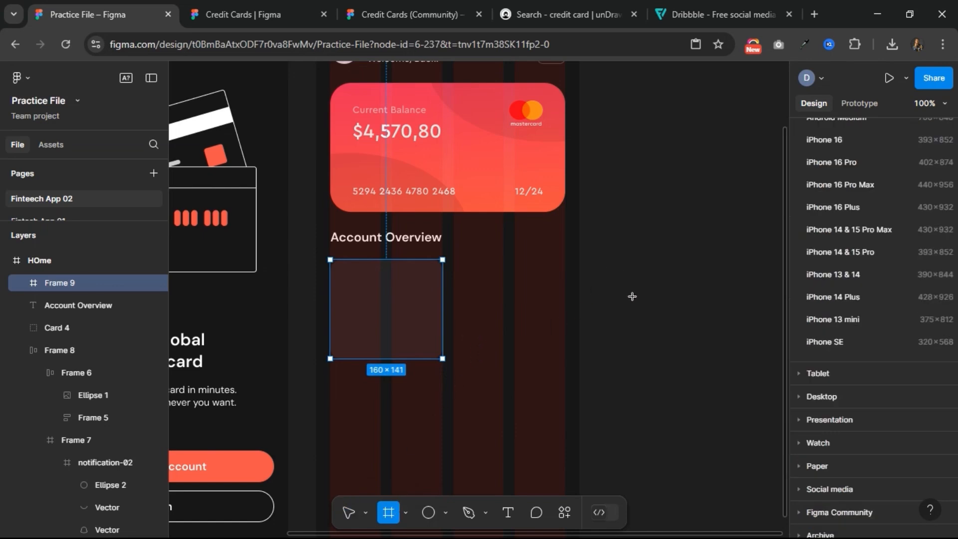
left_click_drag(607, 269, 642, 304)
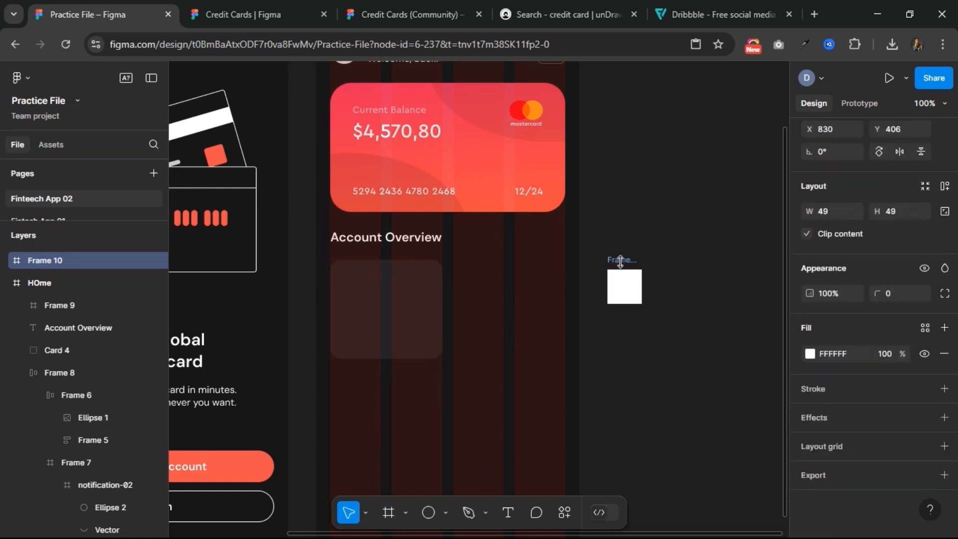
double_click(621, 259)
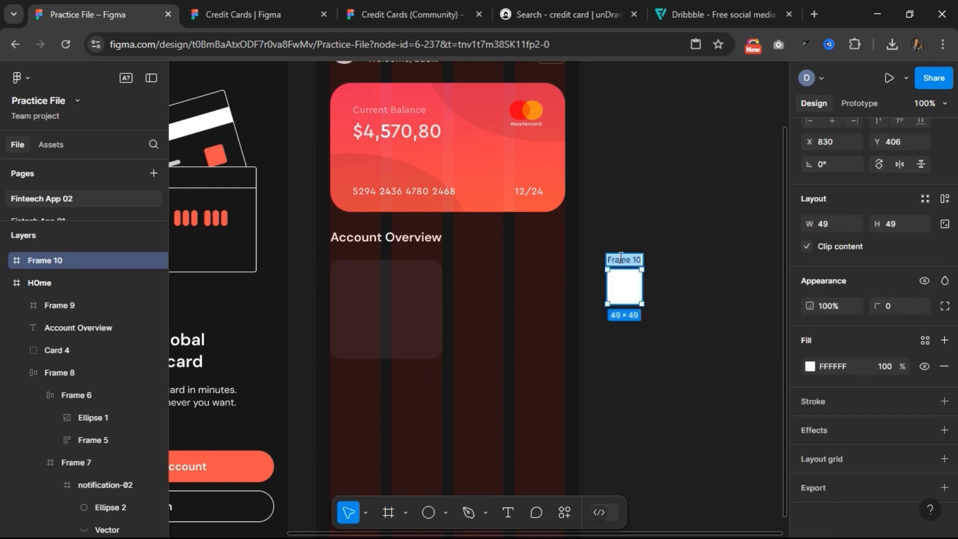
type("Income")
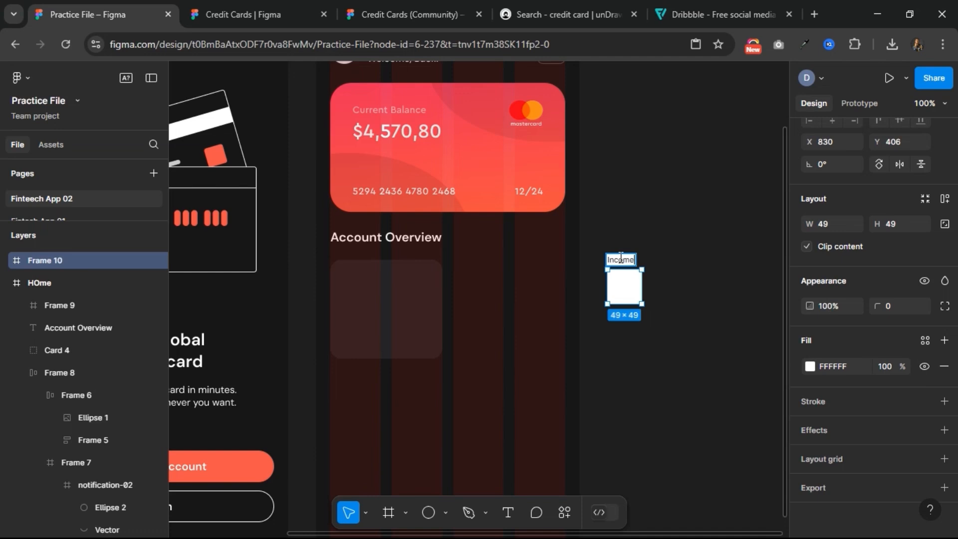
key("Return")
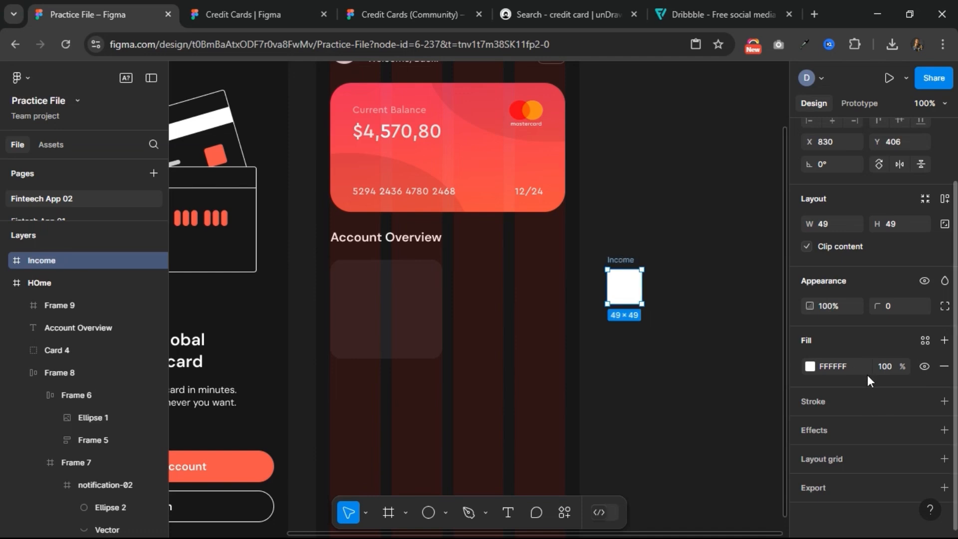
- Set the corner radius of the 49 × 49 Income frame to 1000 to make it a circle
left_click(892, 309)
type("1000")
key("Return")
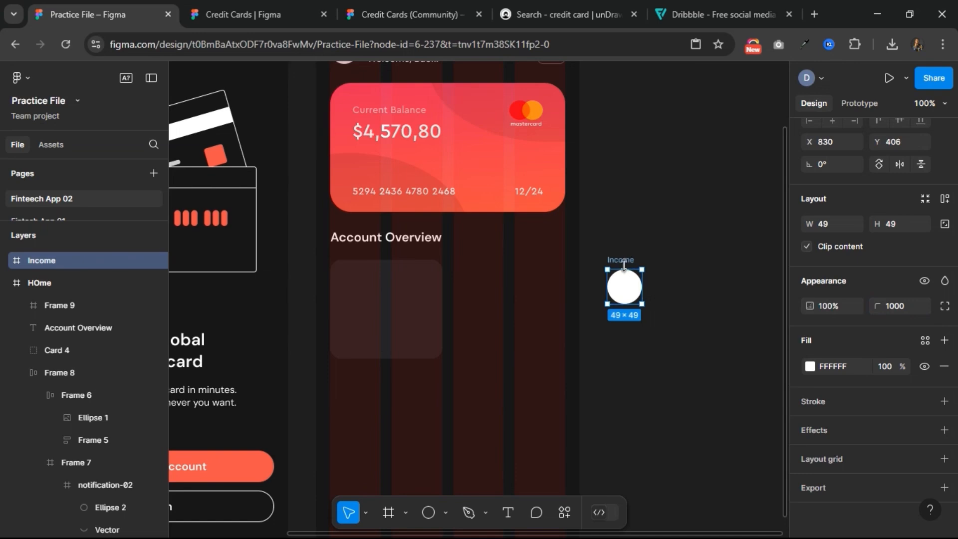
- Change the Income circle's fill colour to hex 1E4325
left_click(810, 367)
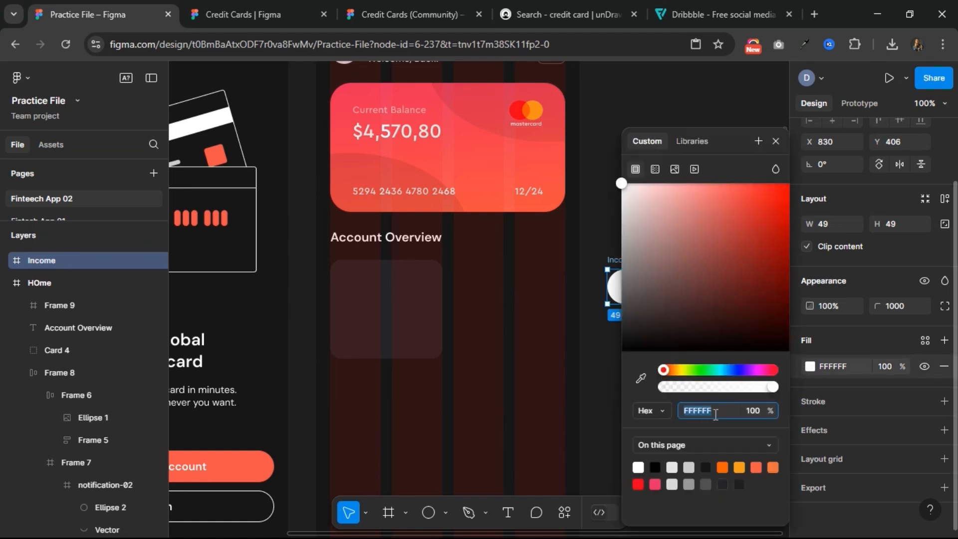
left_click(776, 142)
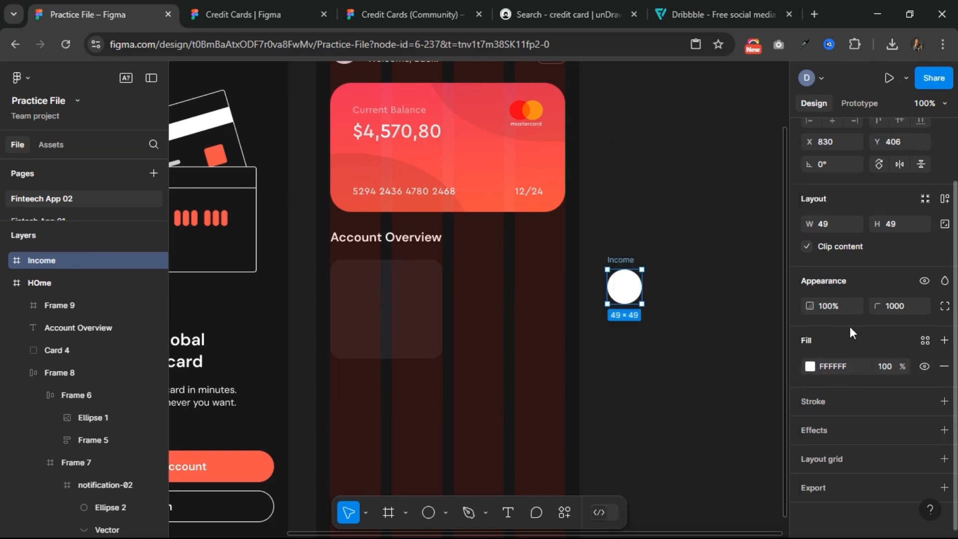
type("00")
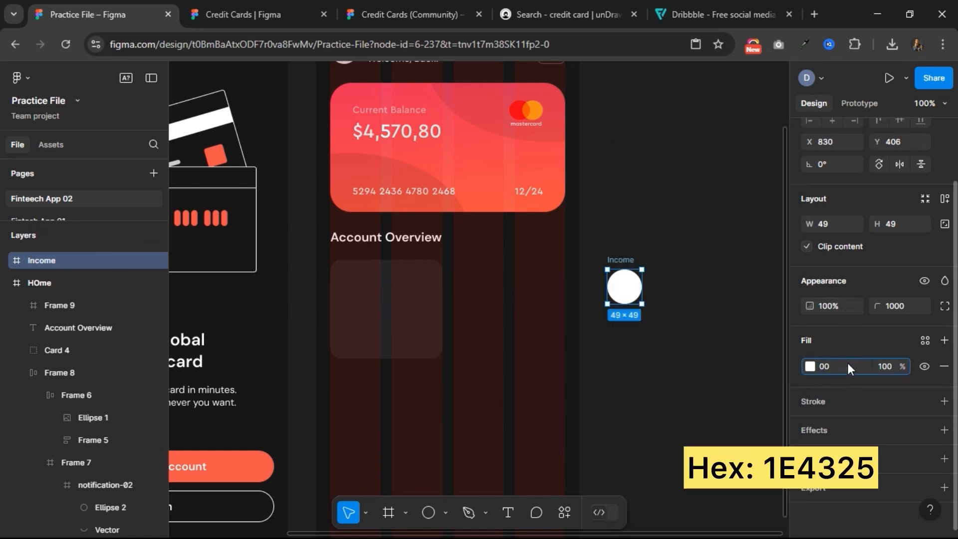
key("BackSpace")
key("BackSpace")
type("1e4325")
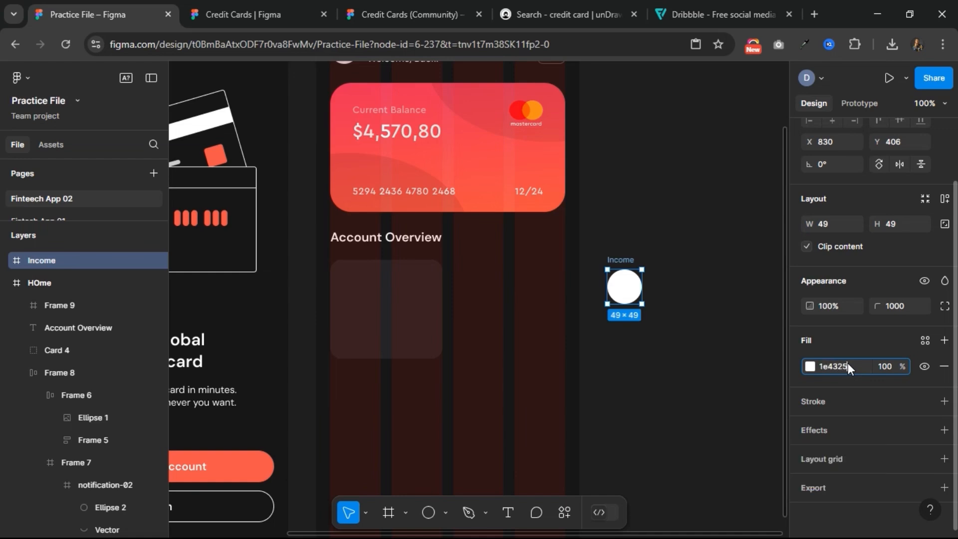
key("Return")
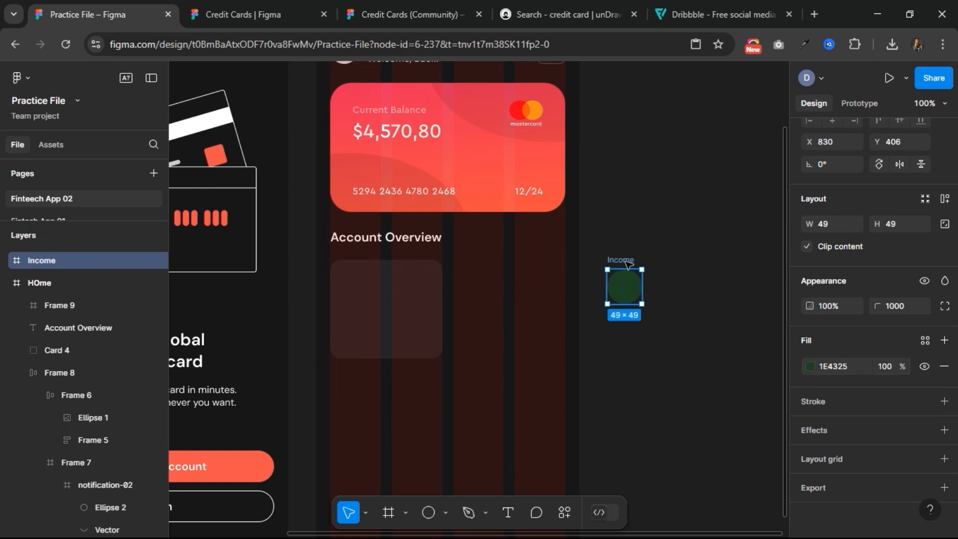
- Move the green Income circle into the card under Account Overview and position it at X 16, Y 16
left_click_drag(625, 261, 411, 281)
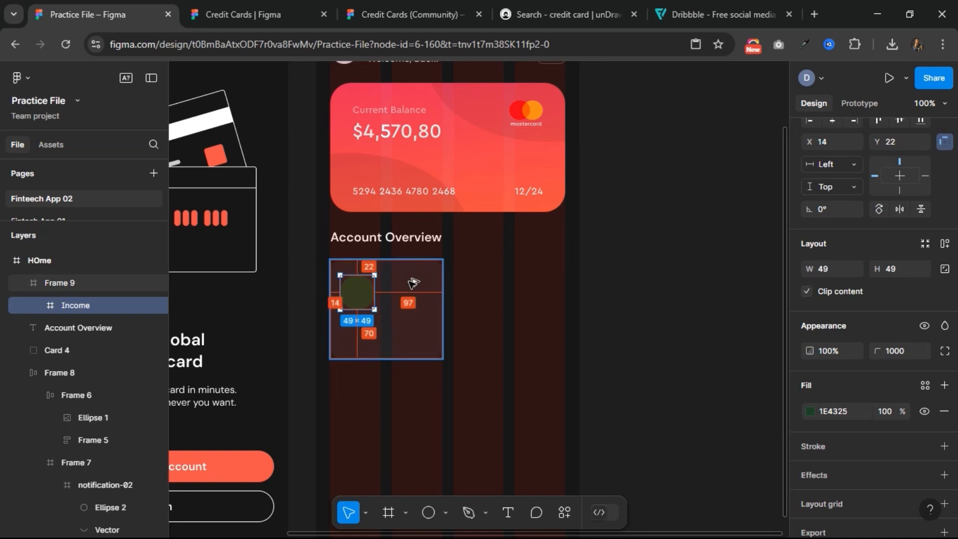
key("Up")
key("Up")
key("Up")
key("Up")
key("Up")
key("Up")
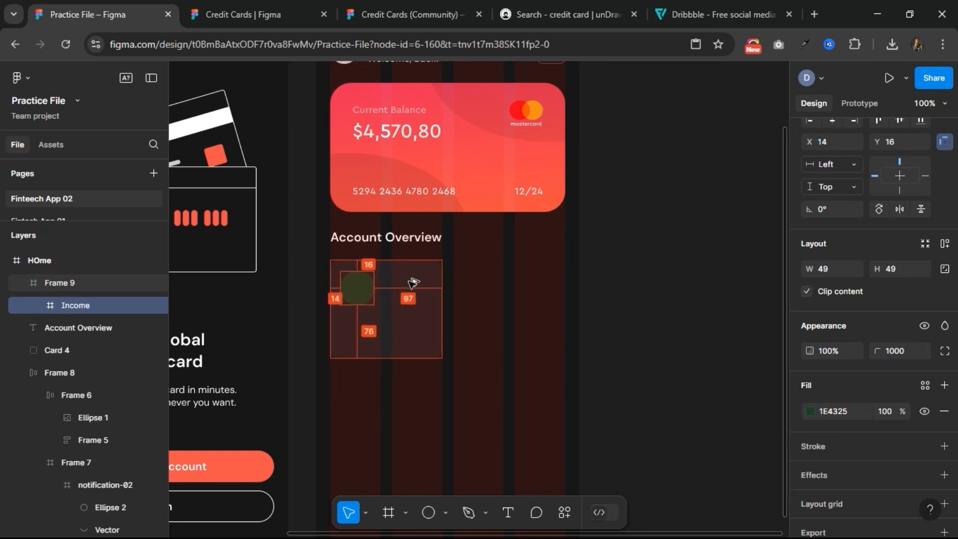
key("Right")
key("Right")
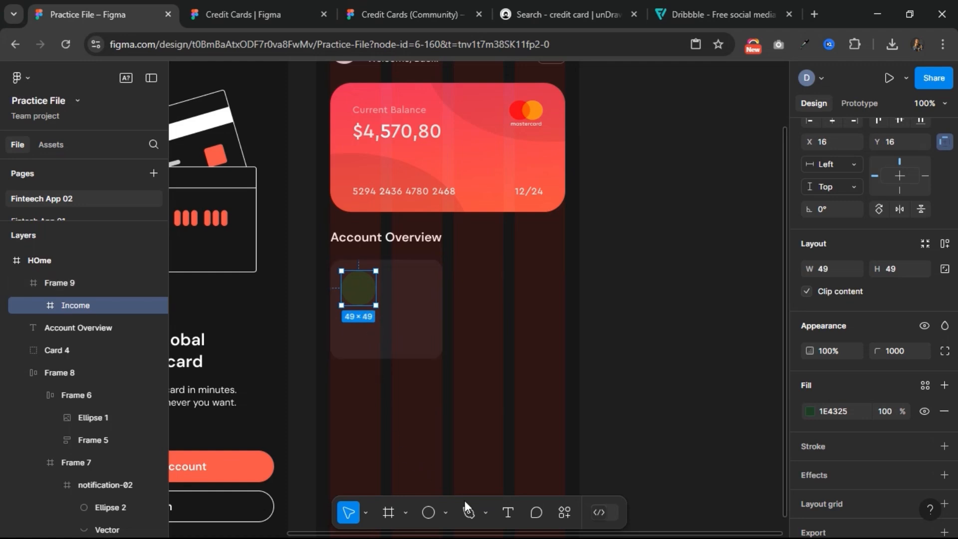
- Add the text "$4,302.00" to the card and place it just below the green circle
key("t")
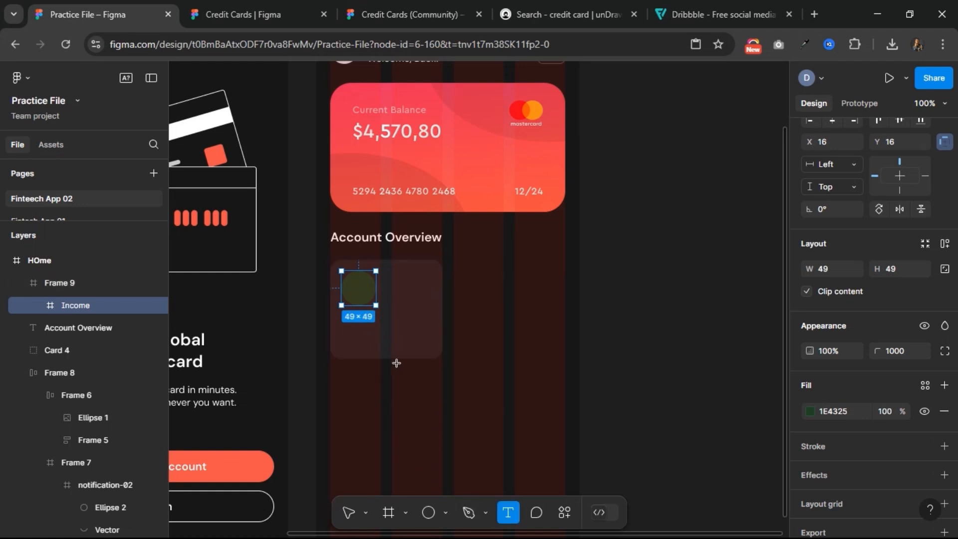
left_click(352, 328)
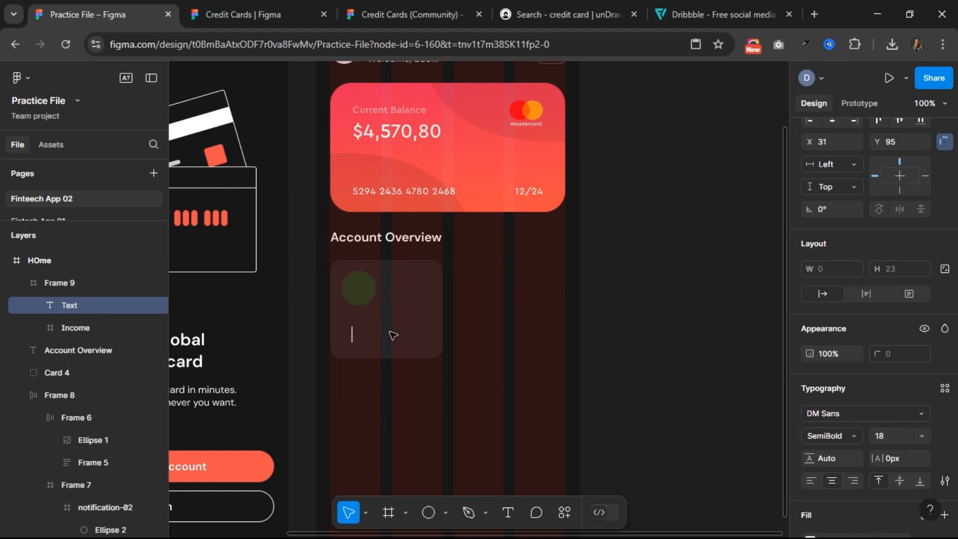
type("$4,3")
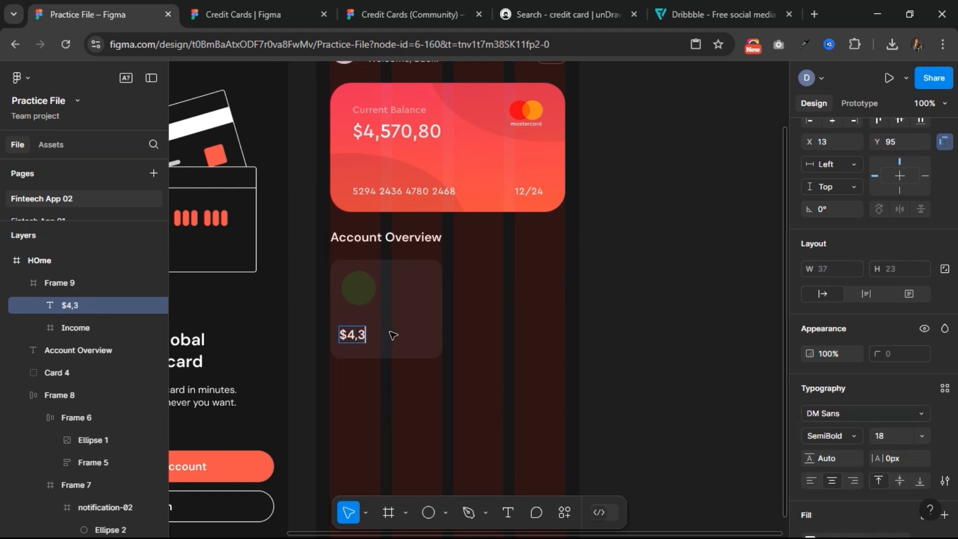
type("02.00")
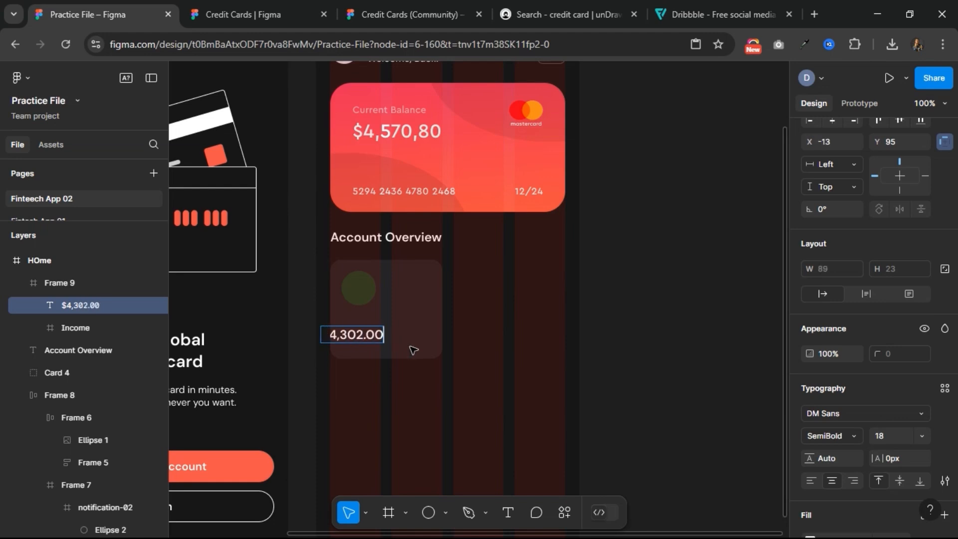
key("Escape")
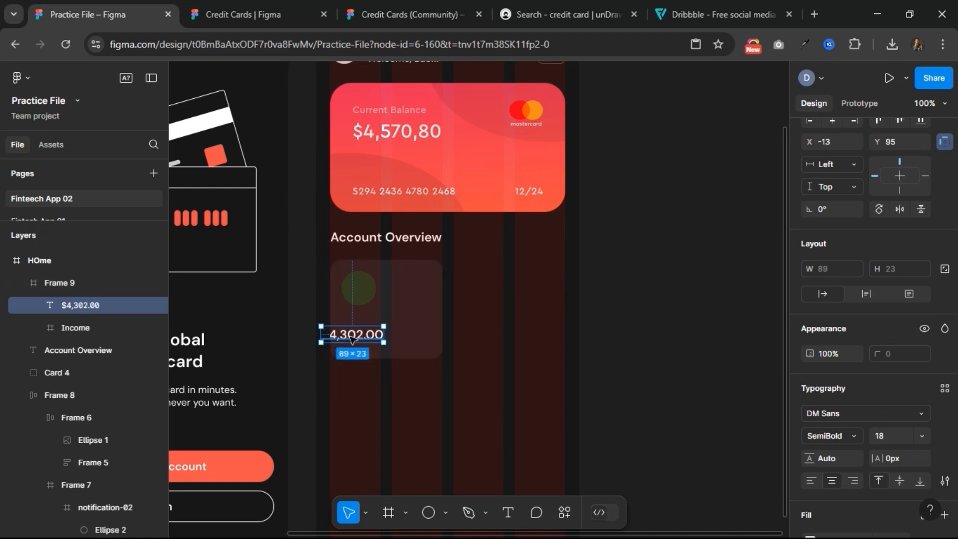
left_click_drag(352, 343, 376, 334)
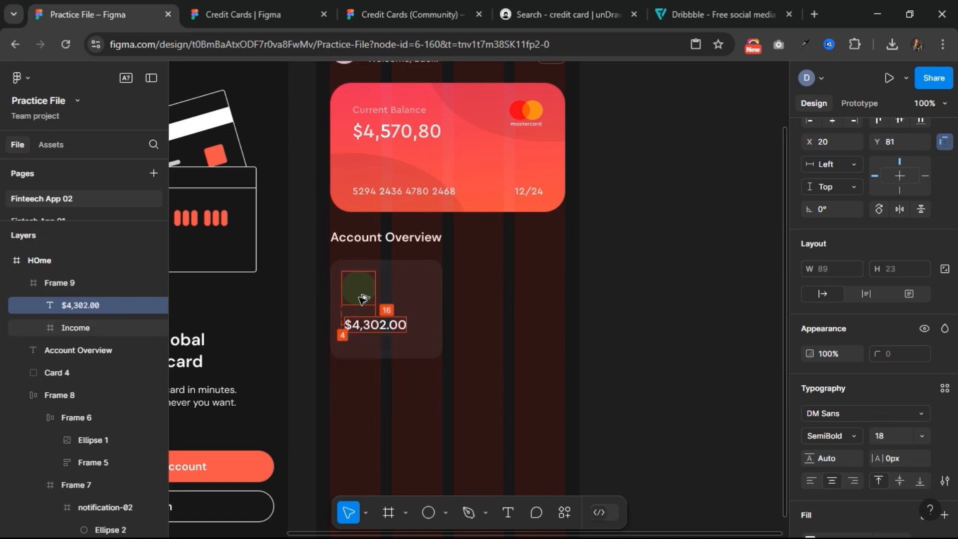
- Align the amount with the circle's left edge, duplicate it directly below, and change the copy's text to "Income"
left_click_drag(360, 324, 358, 343)
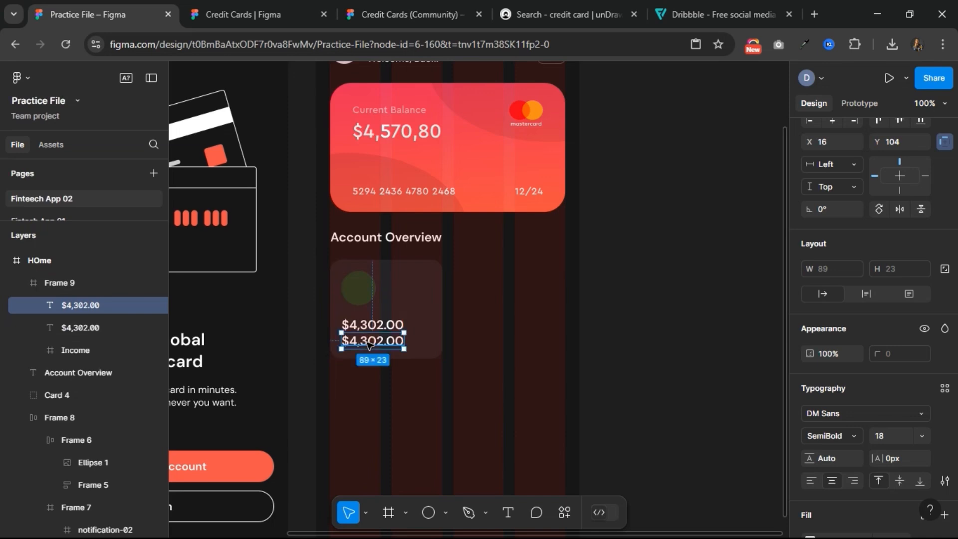
double_click(369, 343)
type("Income")
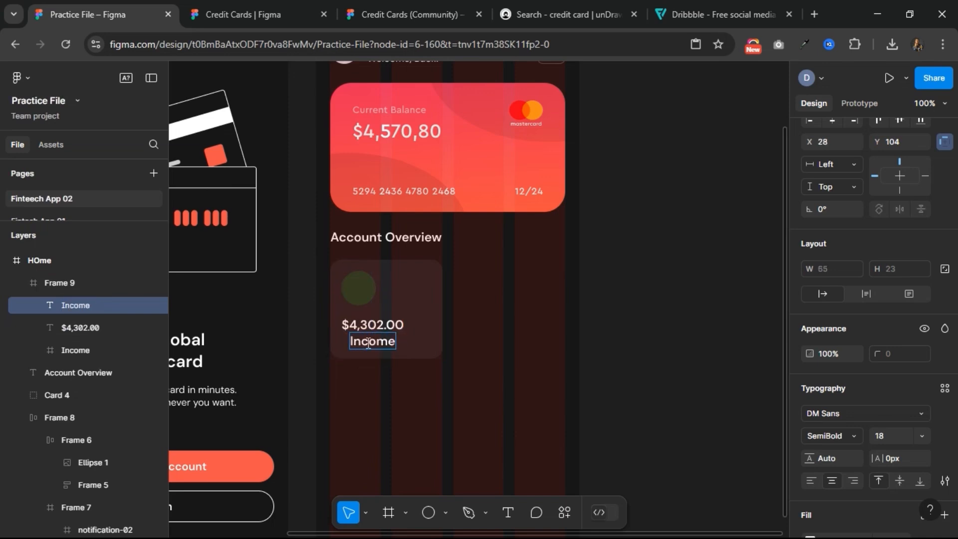
key("Escape")
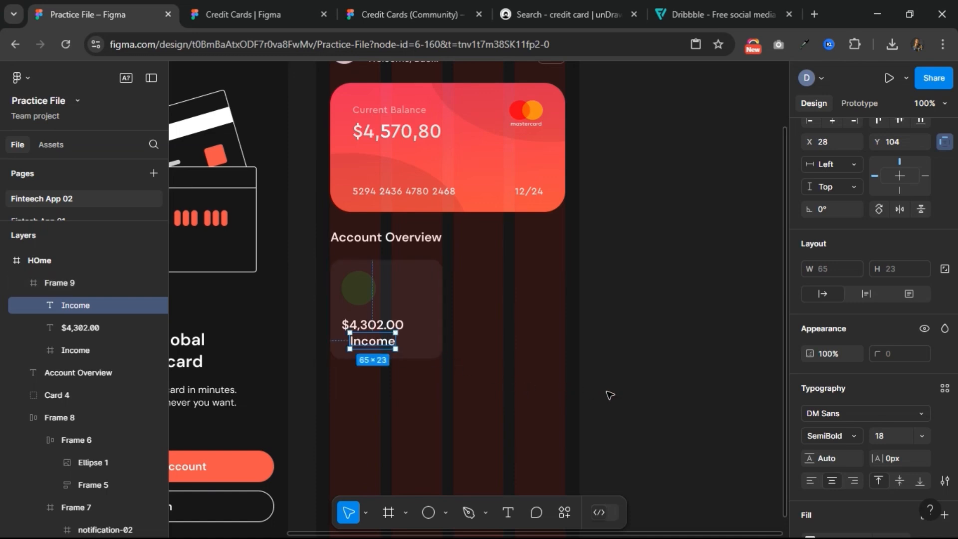
- Set the Income label's font size to 14 and its weight to Regular
left_click(879, 435)
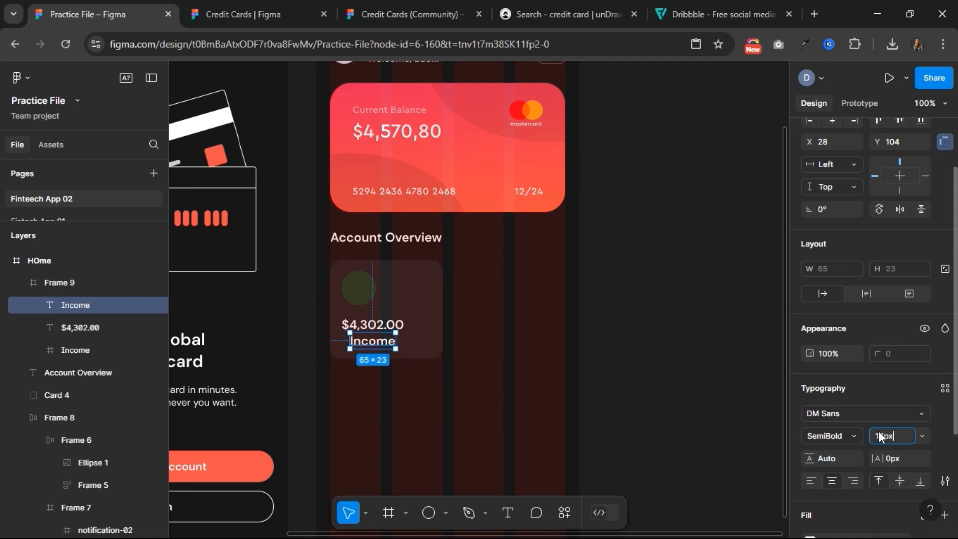
key("Return")
left_click(846, 435)
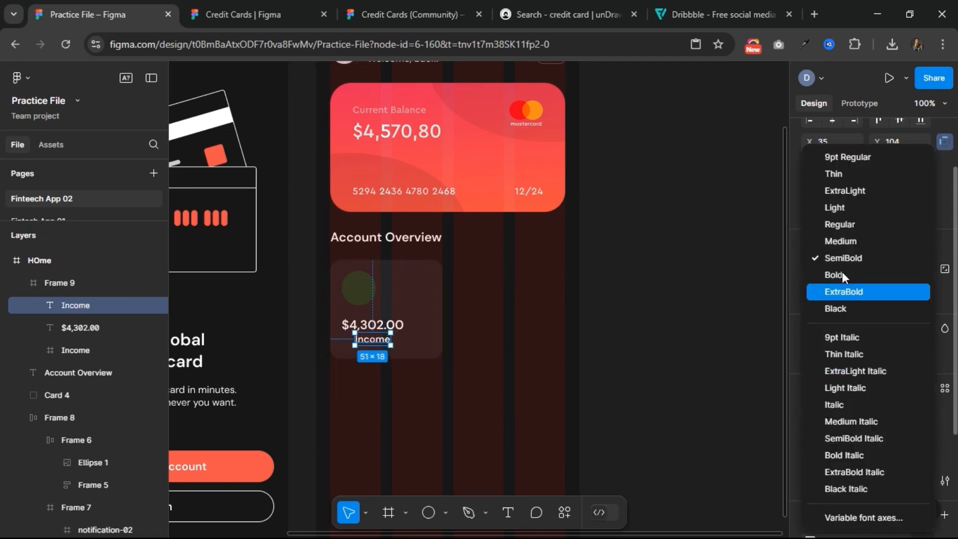
left_click(842, 222)
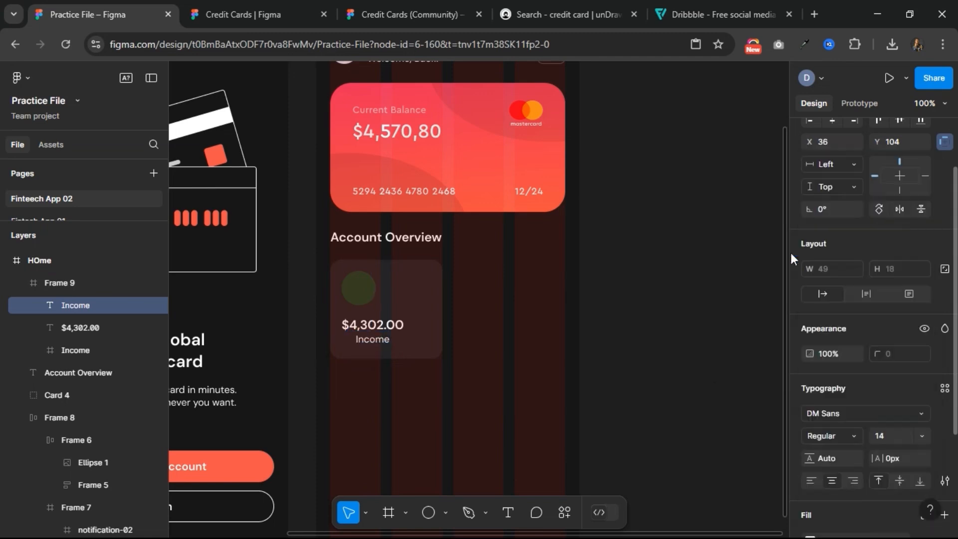
- Lower the Income label slightly, then combine it with the amount in a vertical auto layout with a gap of 4
left_click_drag(380, 343, 383, 349)
left_click(380, 325, "shift")
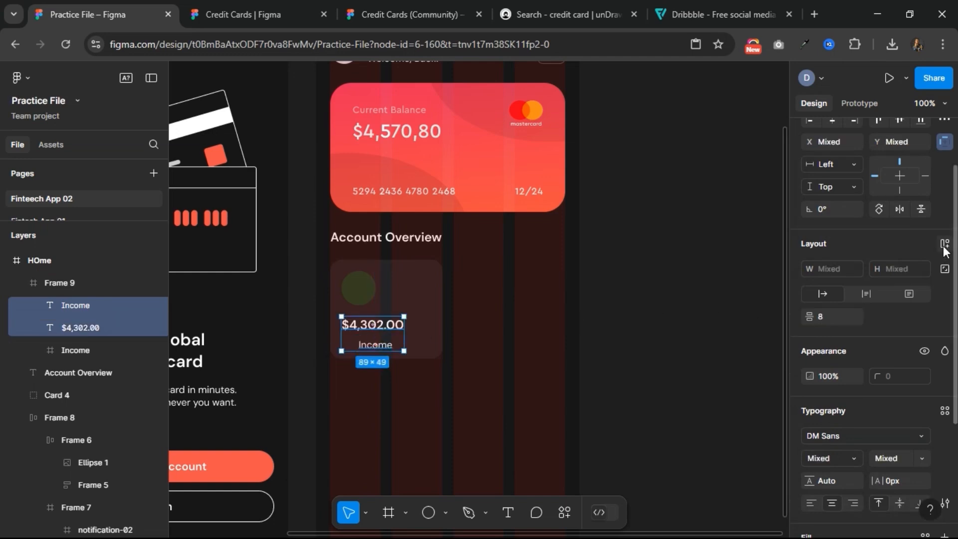
left_click(944, 244)
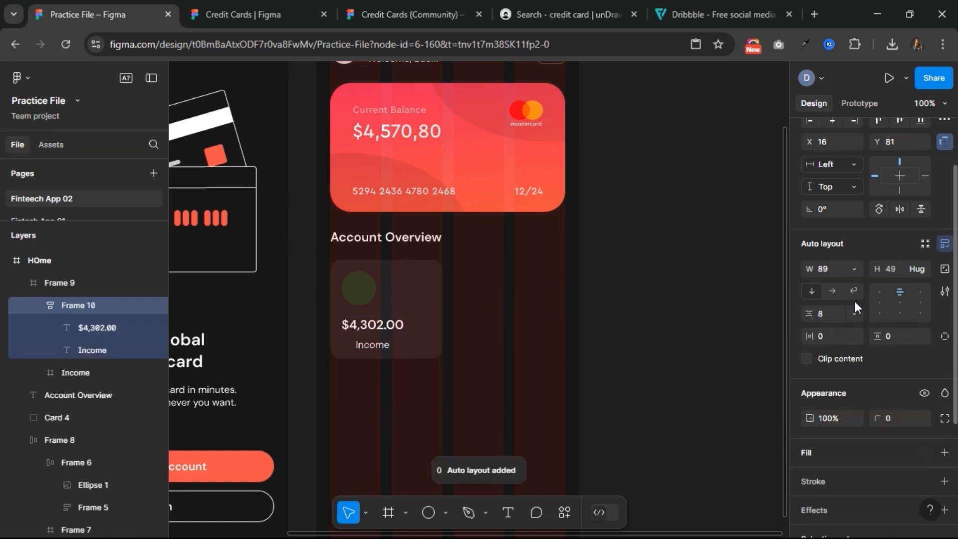
left_click(826, 313)
key("Return")
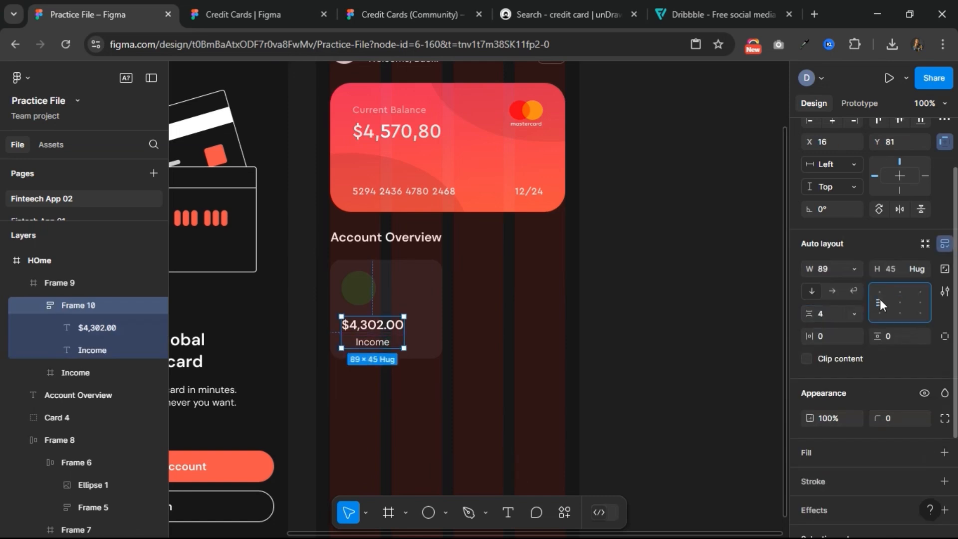
- Left-align the Income label's text and apply auto layout to the whole card frame
left_click(389, 344)
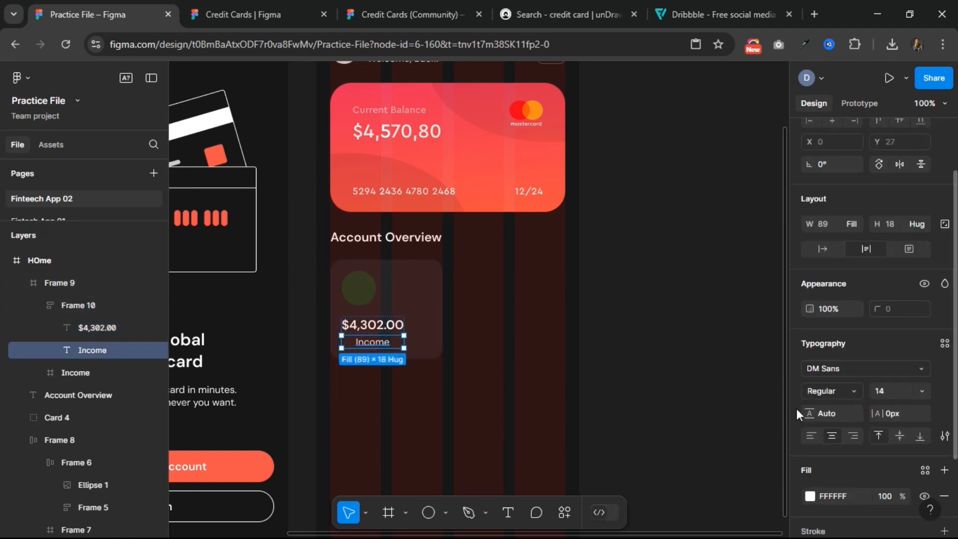
scroll(796, 409, "down", 2)
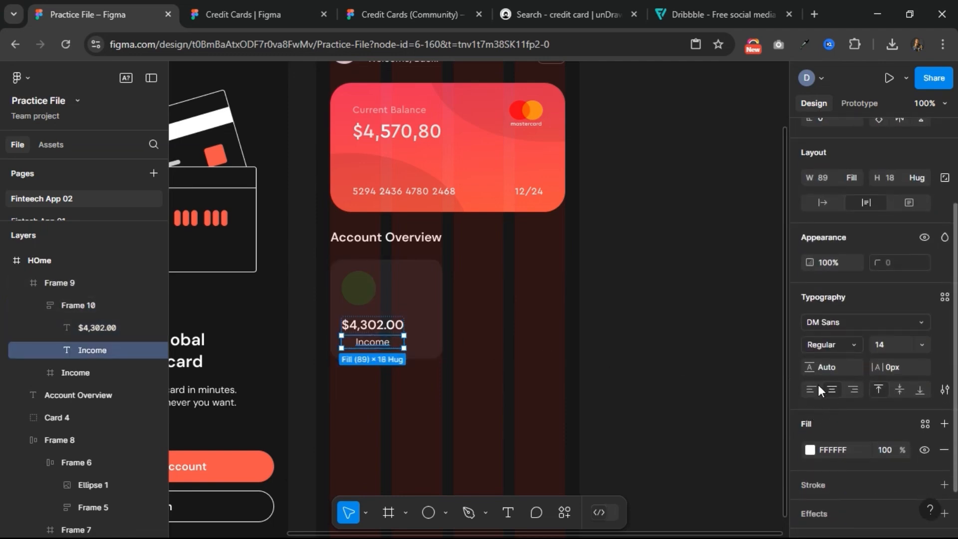
left_click(817, 387)
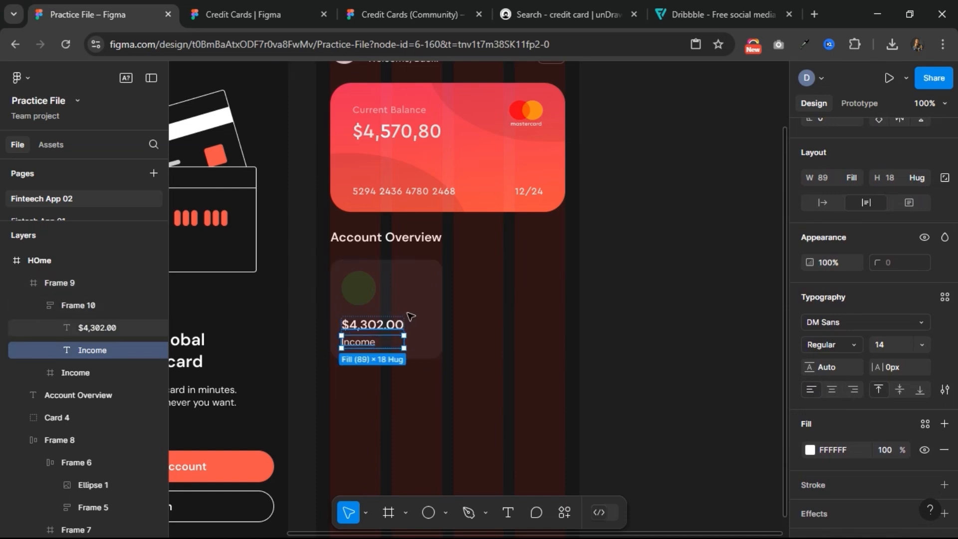
left_click(398, 298)
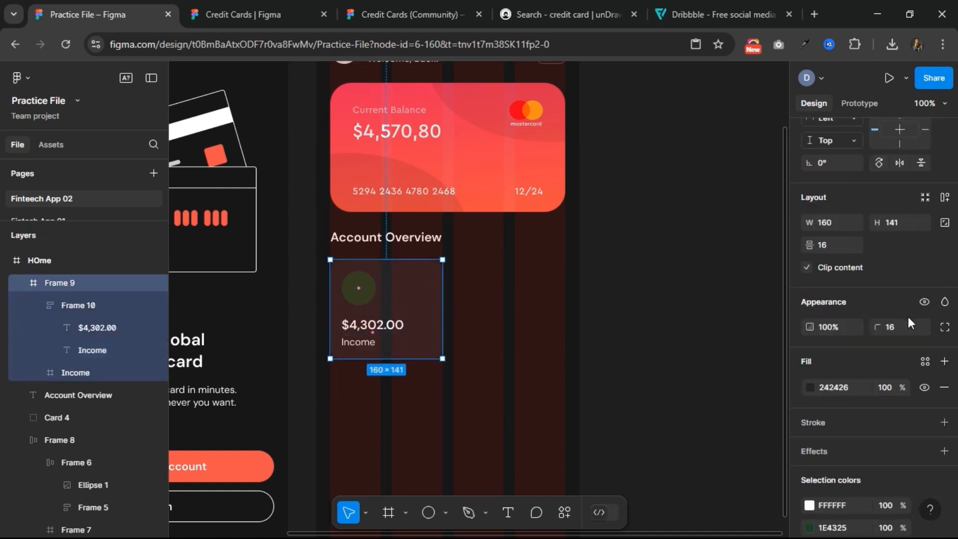
left_click(944, 197)
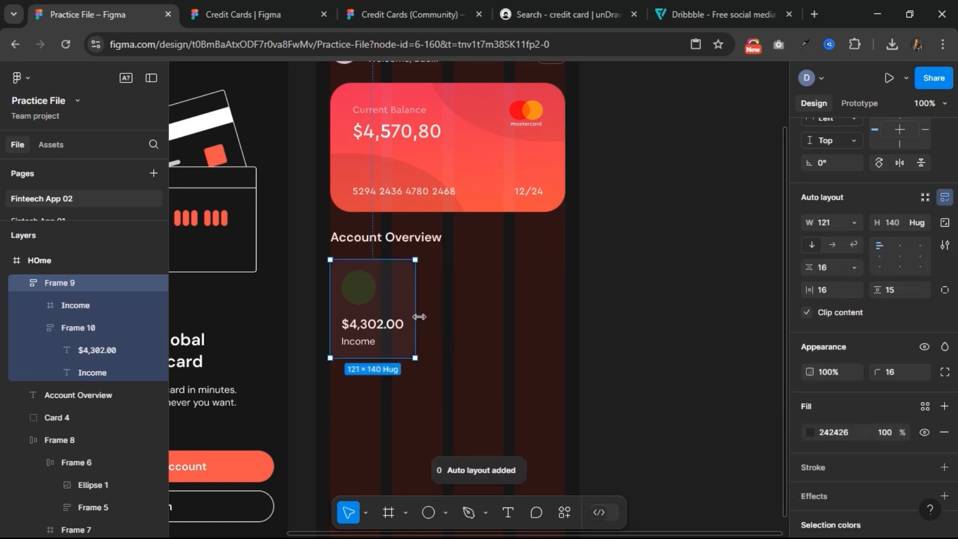
- Select the green circle in the card and run the Hugeicons Pro - Icon Library plugin
left_click(362, 296)
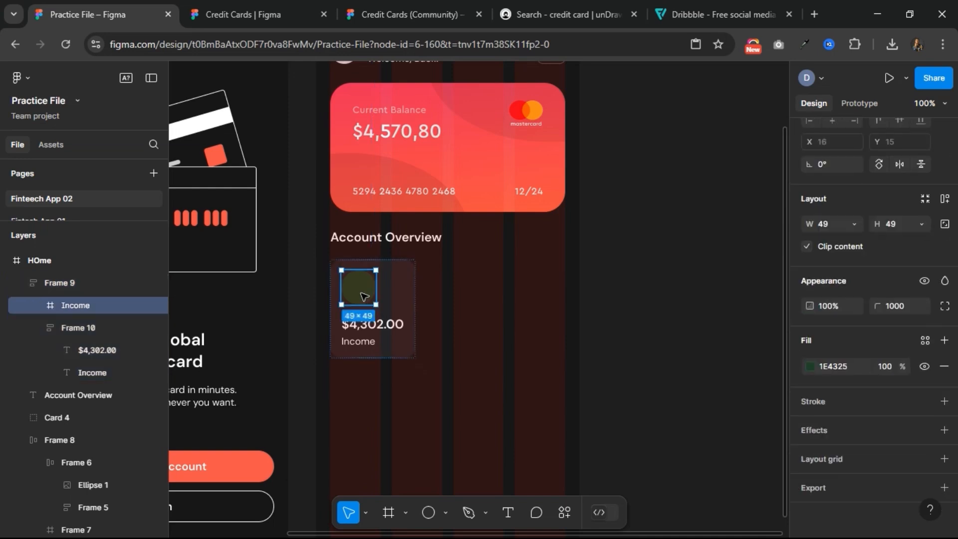
right_click(362, 297)
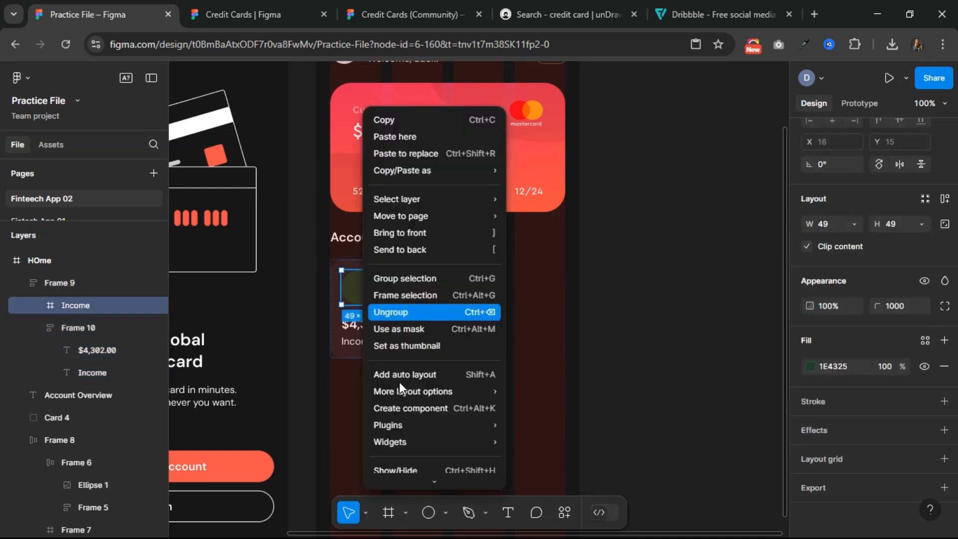
mouse_move(412, 426)
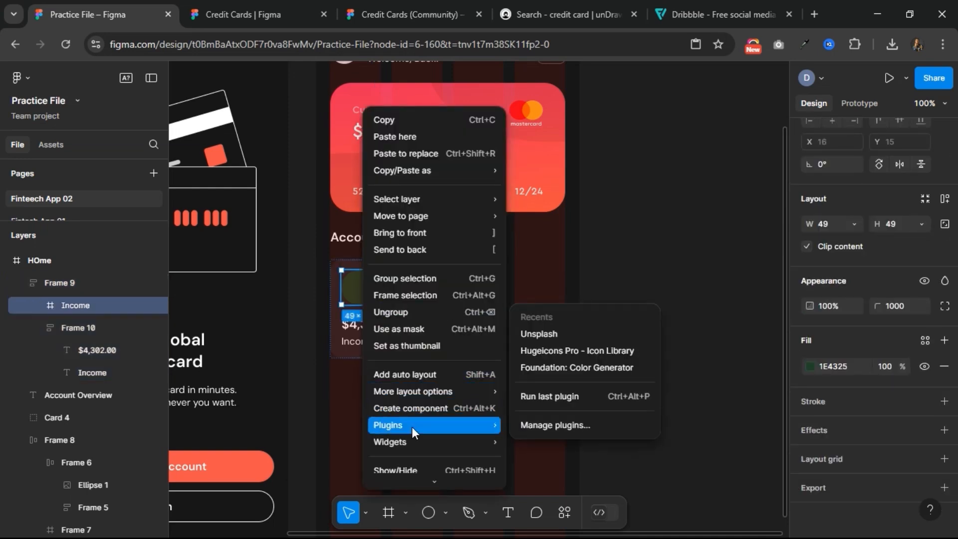
left_click(555, 352)
scroll(520, 334, "left", 2)
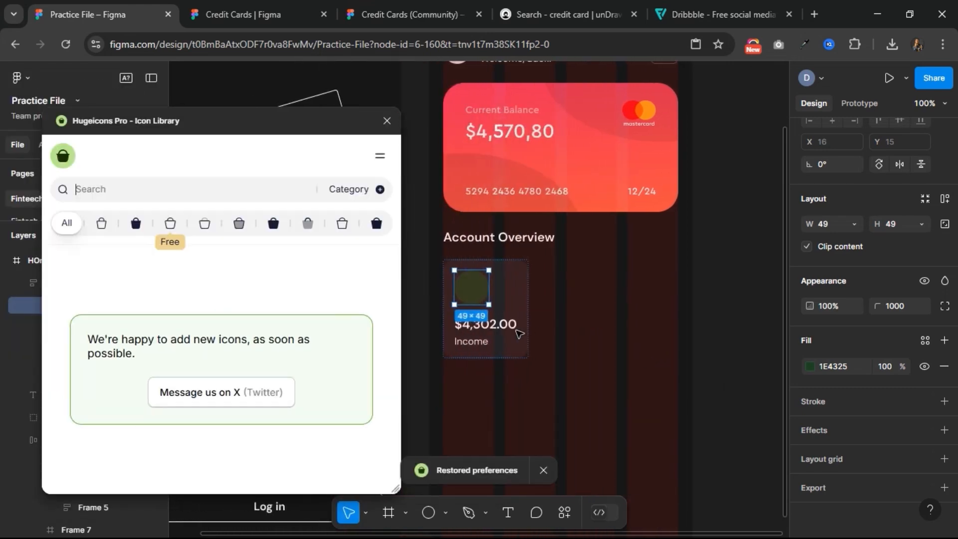
- Choose the free Stroke (Rounded) icon variant and search the icon library for "arrow"
left_click(170, 223)
type("a")
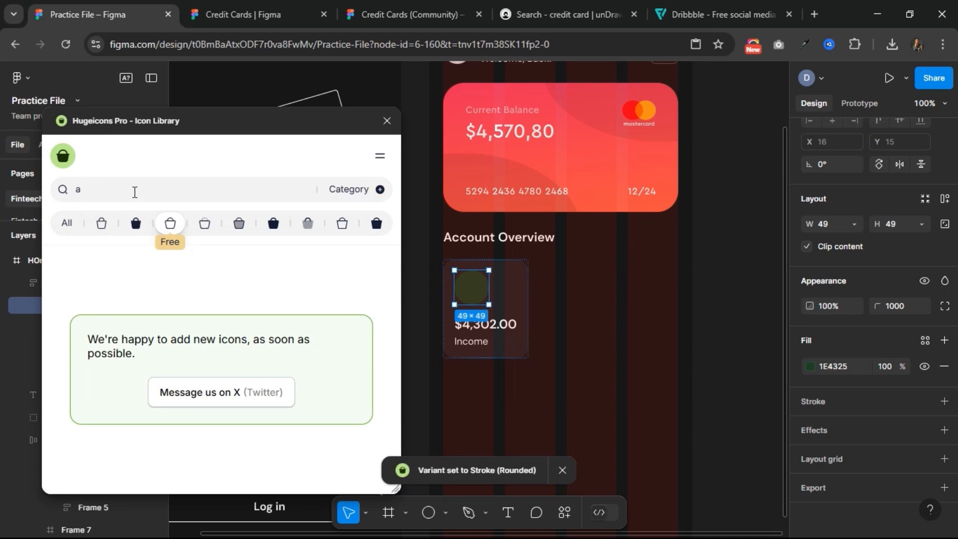
type("rrwo")
type("row")
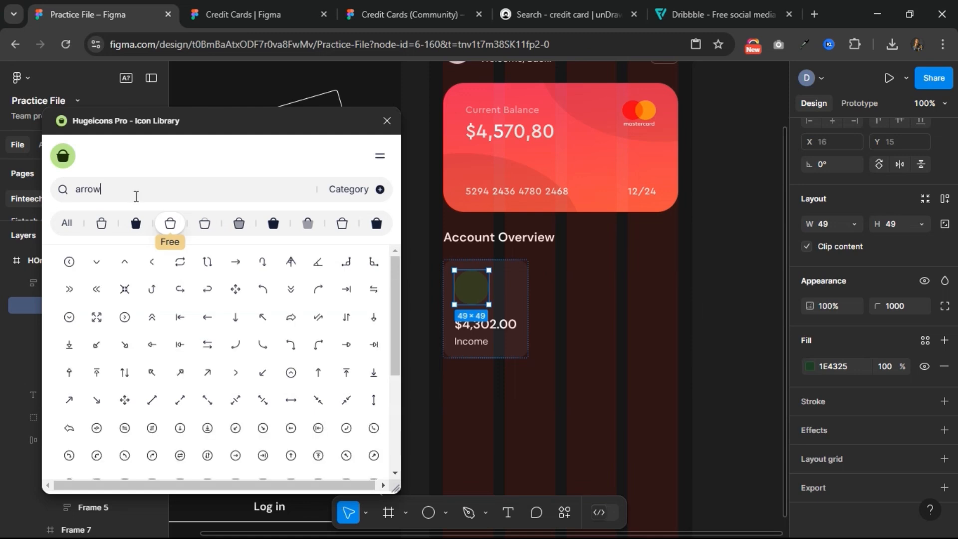
- Insert the arrow-down-left-01 icon into the card's green circle, close the icon library, and center the icon horizontally and vertically
left_click(266, 374)
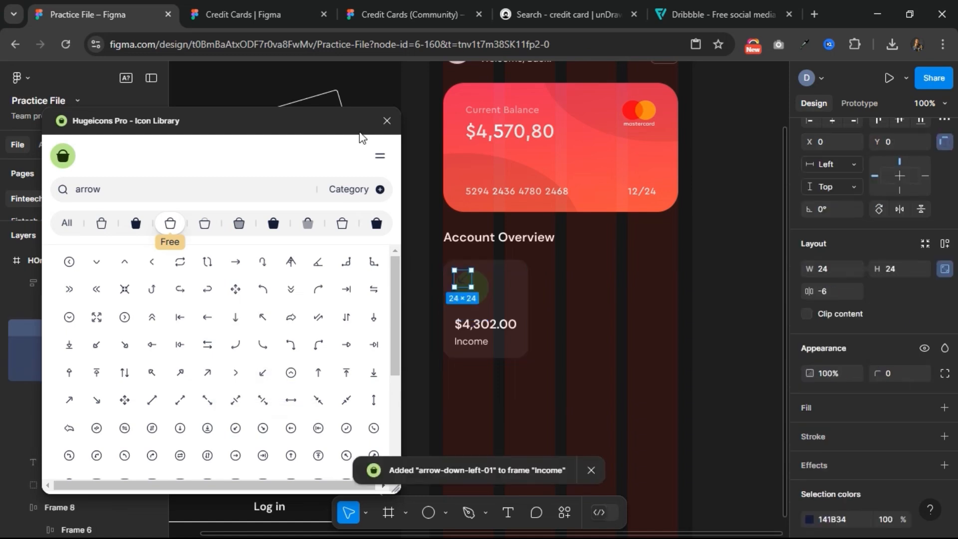
left_click(387, 121)
scroll(858, 219, "up", 3)
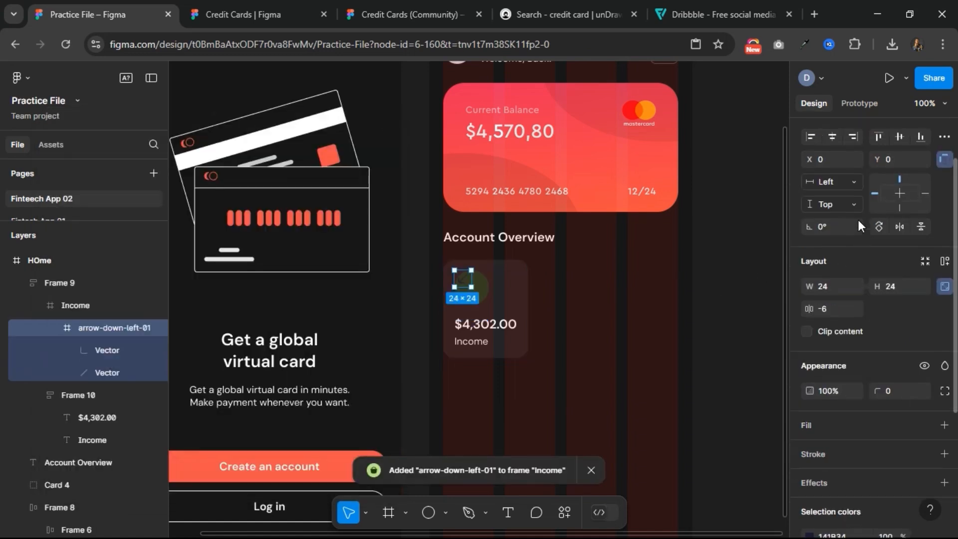
left_click(832, 192)
left_click(900, 191)
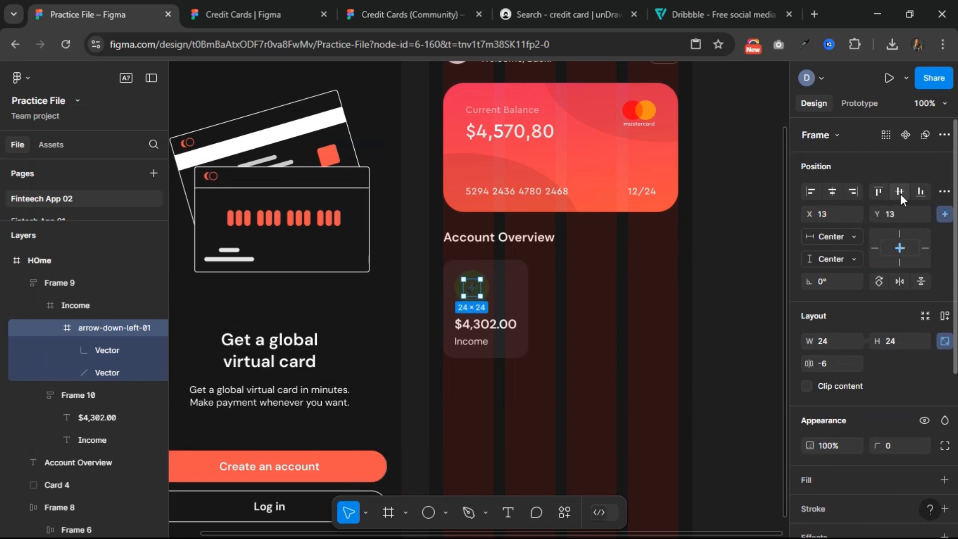
- Recolor the arrow icon in the Income card to 009F1D
scroll(874, 349, "down", 3)
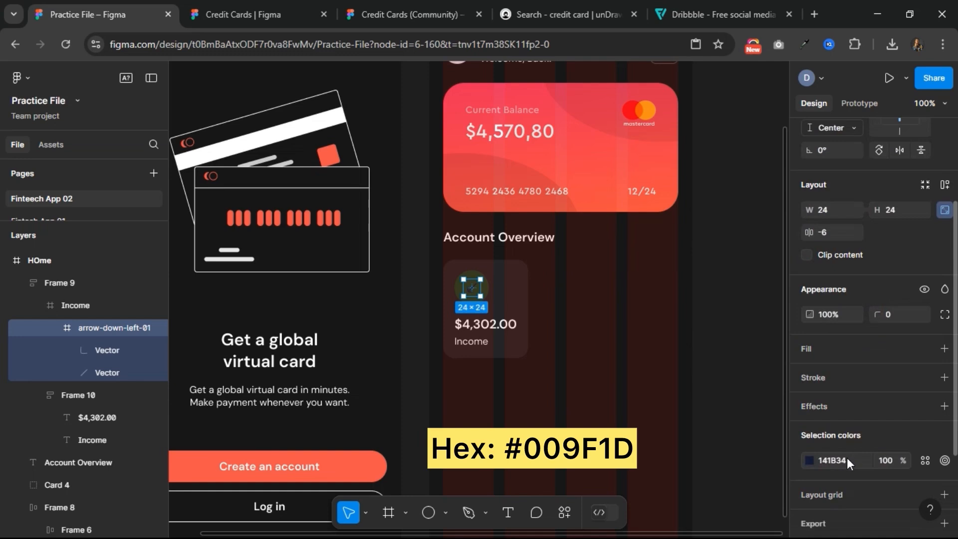
left_click(847, 459)
key("Return")
scroll(853, 367, "up", 3)
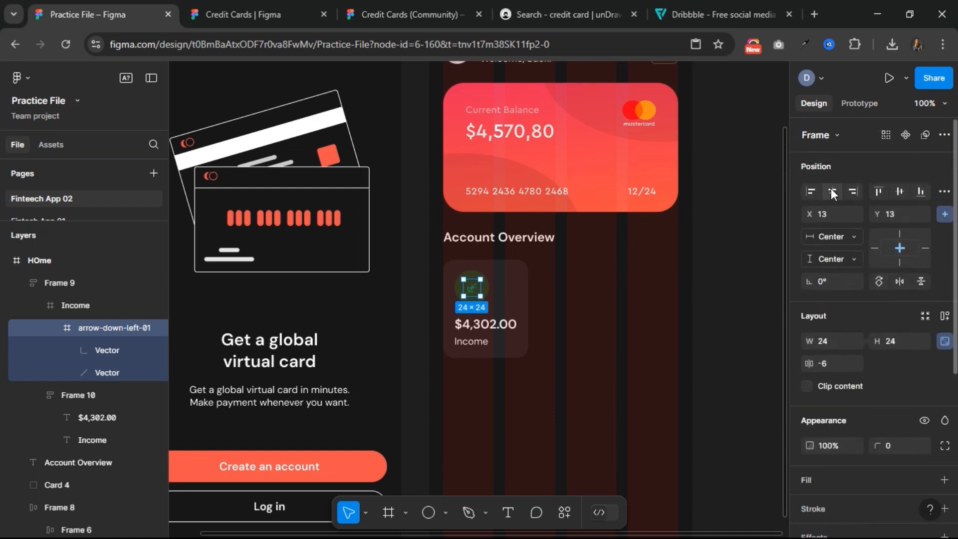
- Widen the Income card to 159 and left-align its amount text
left_click(530, 295)
left_click_drag(529, 294, 555, 291)
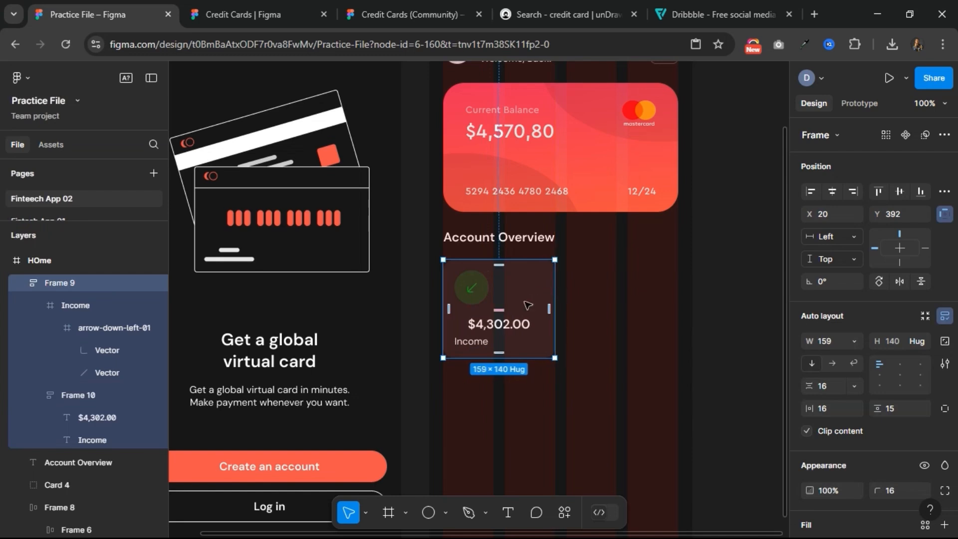
left_click(504, 328)
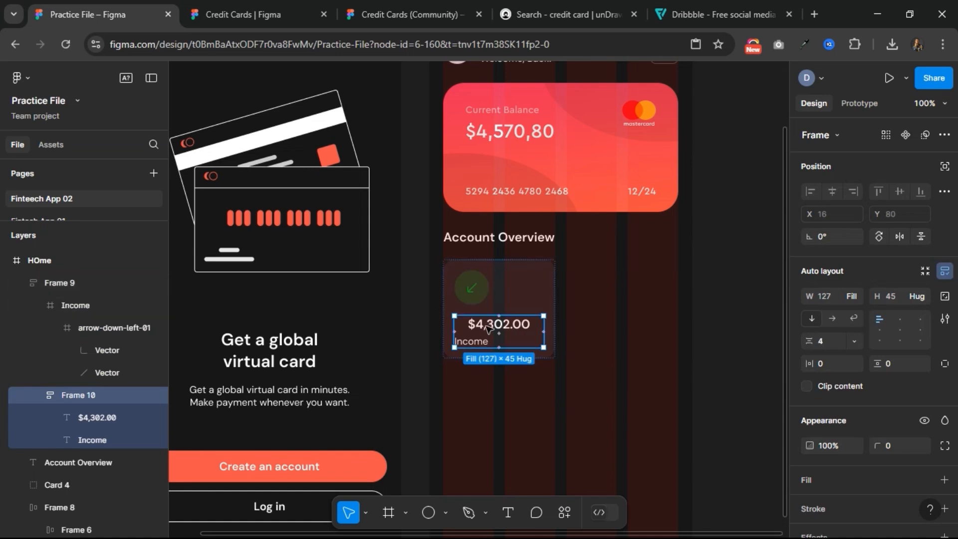
left_click(489, 327)
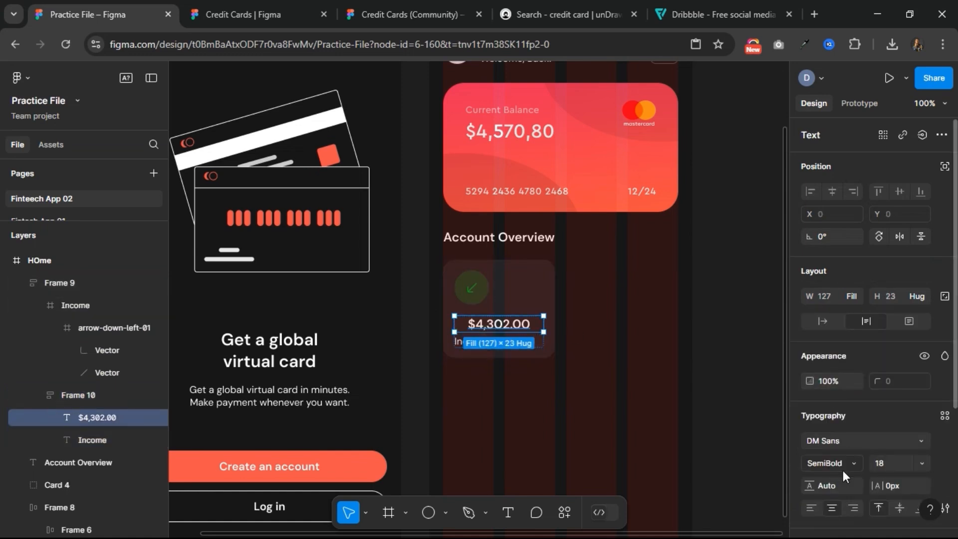
left_click(812, 508)
- Duplicate the Income card beside the original with a 16 gap and combine both cards in a horizontal auto layout
left_click(531, 279)
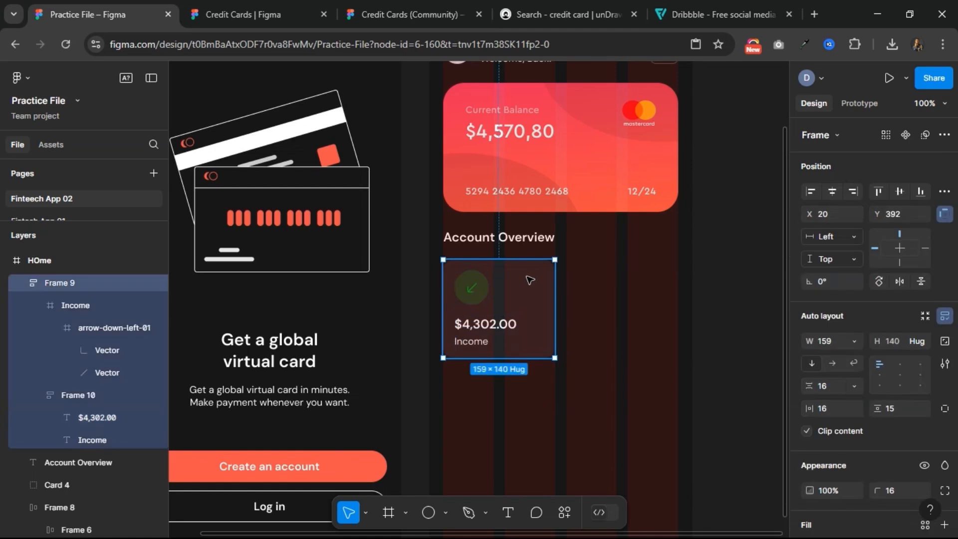
left_click_drag(512, 283, 638, 296)
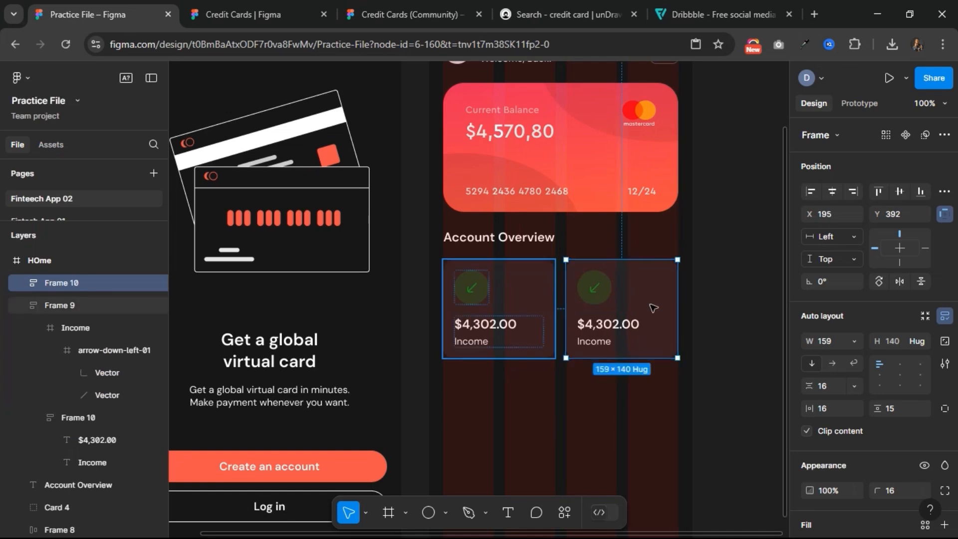
left_click(519, 299, "shift")
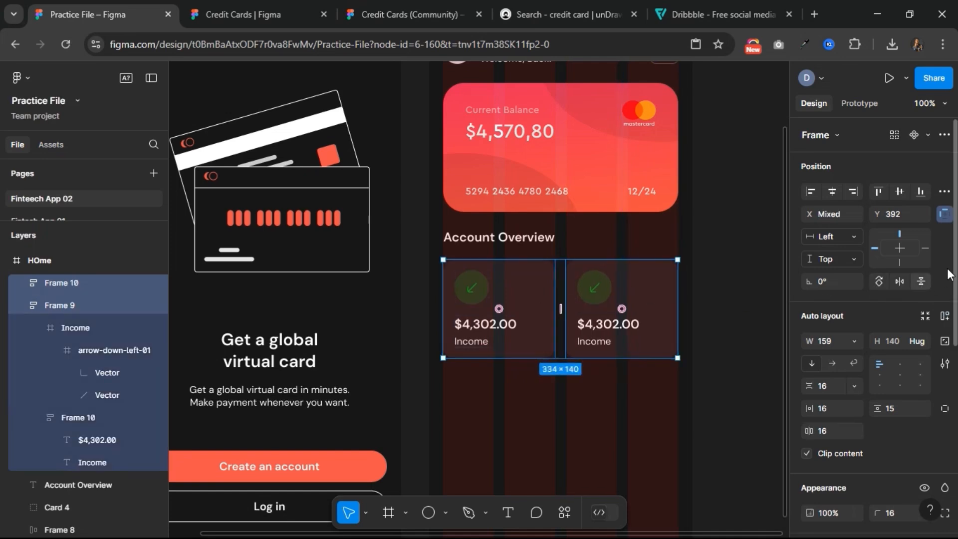
left_click(945, 317)
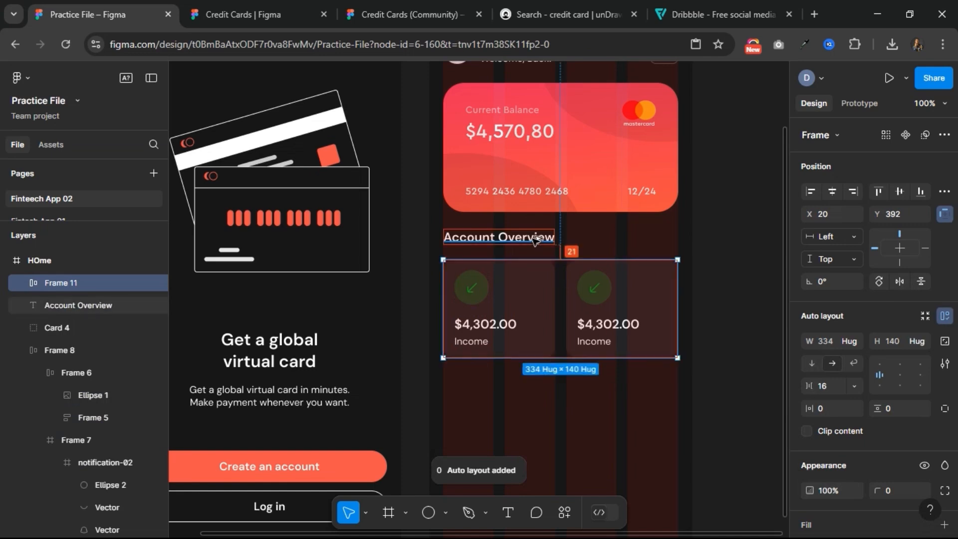
- Nudge the row of cards to Y 387, beneath the Account Overview heading
key("Up")
key("Up")
key("Up")
key("Up")
key("Up")
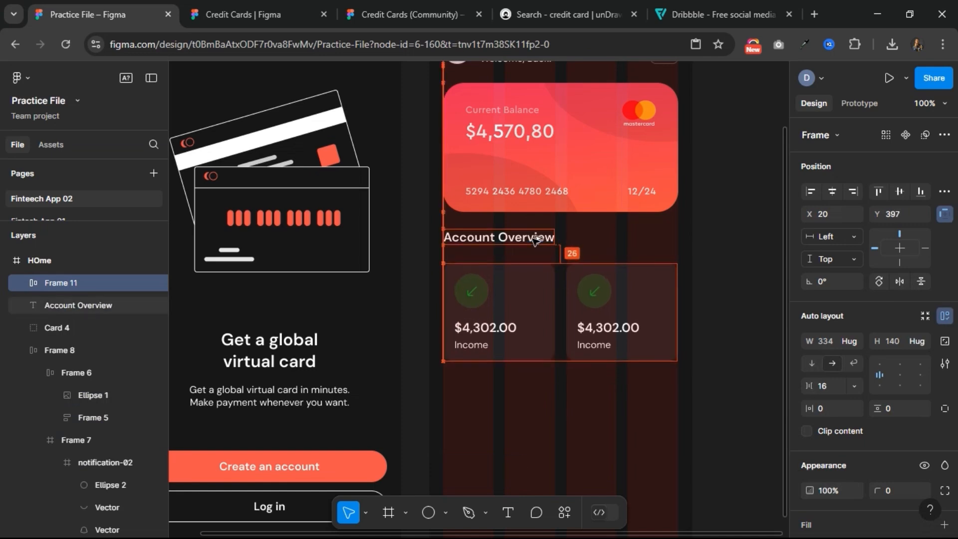
- Set the fill of the icon circle in the duplicated card to 40281D
left_click(592, 289)
left_click(592, 290)
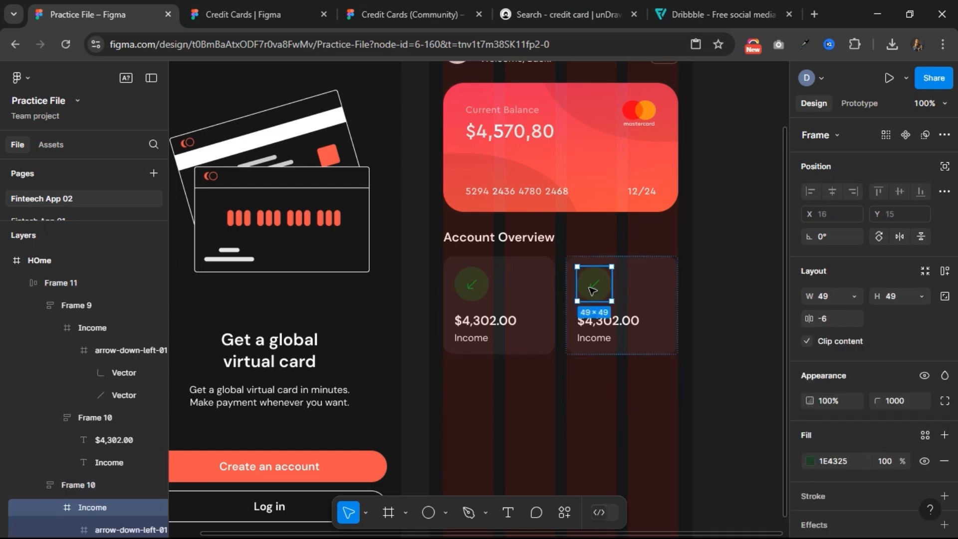
left_click(847, 462)
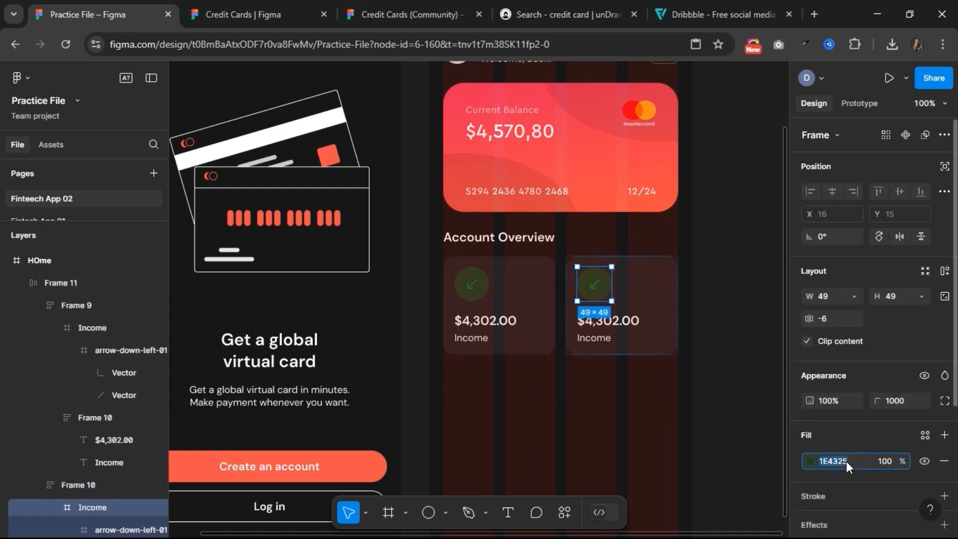
type("40281")
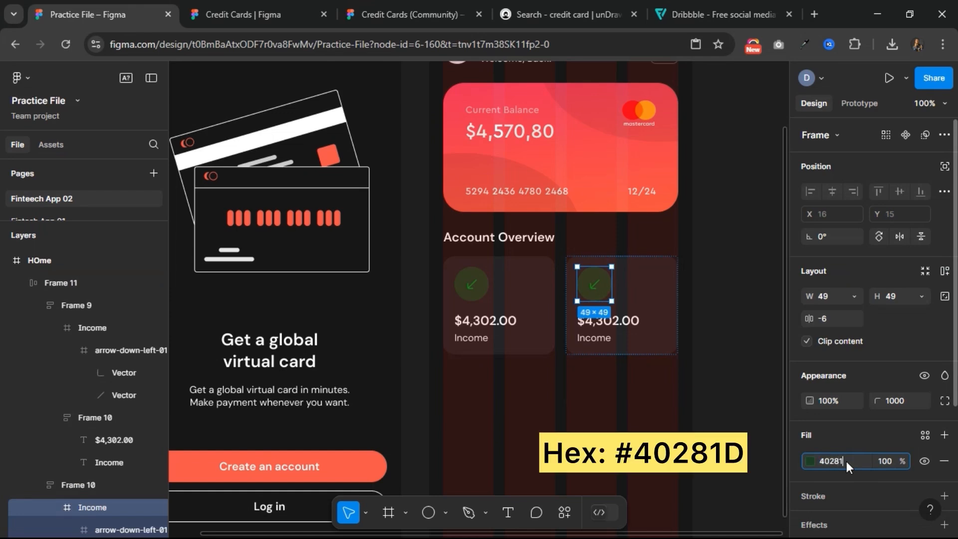
type("d")
key("Return")
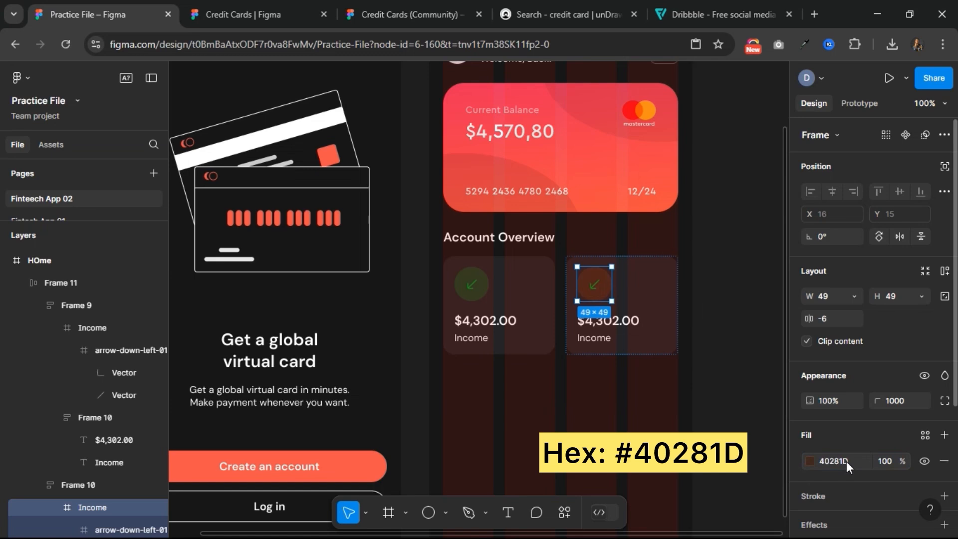
- Recolor the duplicated card's arrow icon to F79E1B
scroll(828, 468, "down", 1)
scroll(828, 468, "down", 2)
left_click(843, 413)
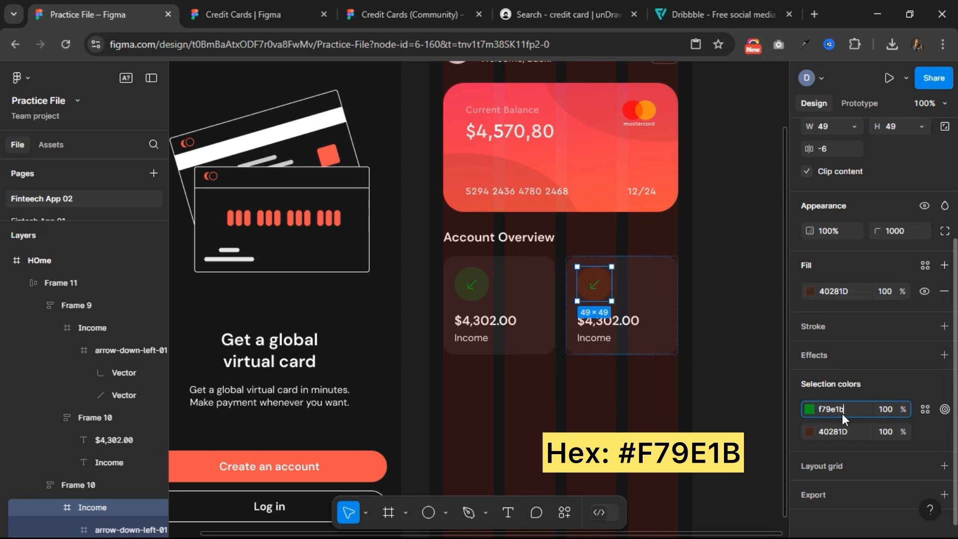
key("Return")
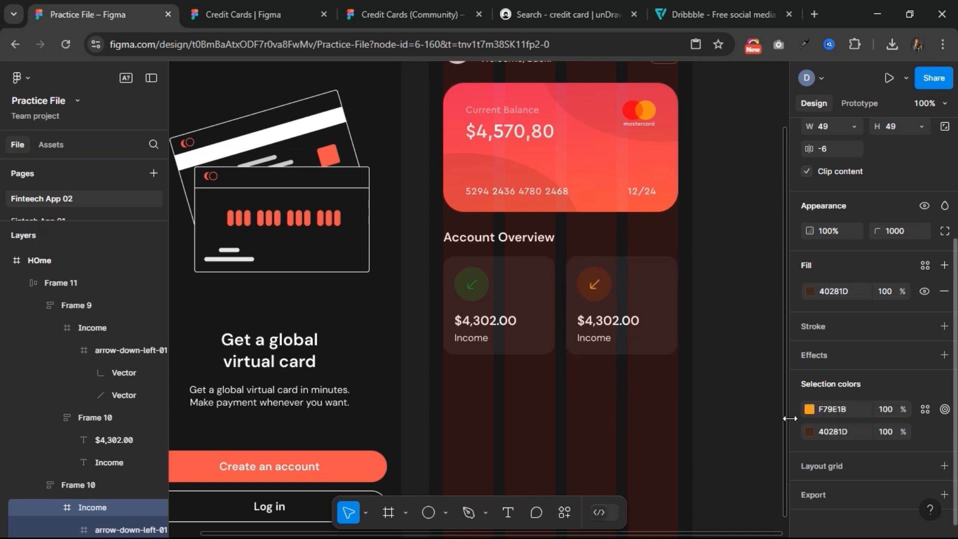
- Flip the duplicated card's arrow icon horizontally and vertically so it points up and to the right
double_click(598, 288)
scroll(823, 265, "up", 5)
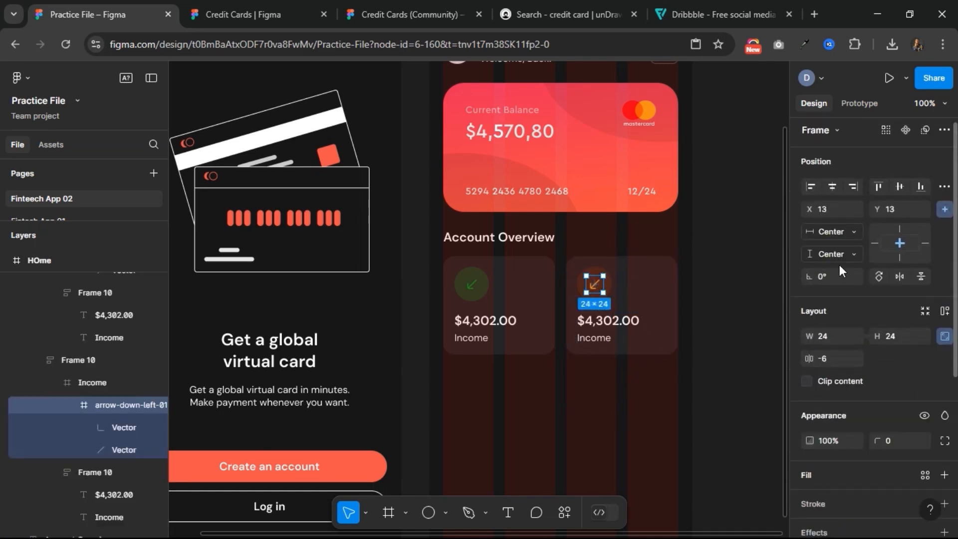
left_click(895, 276)
left_click(921, 275)
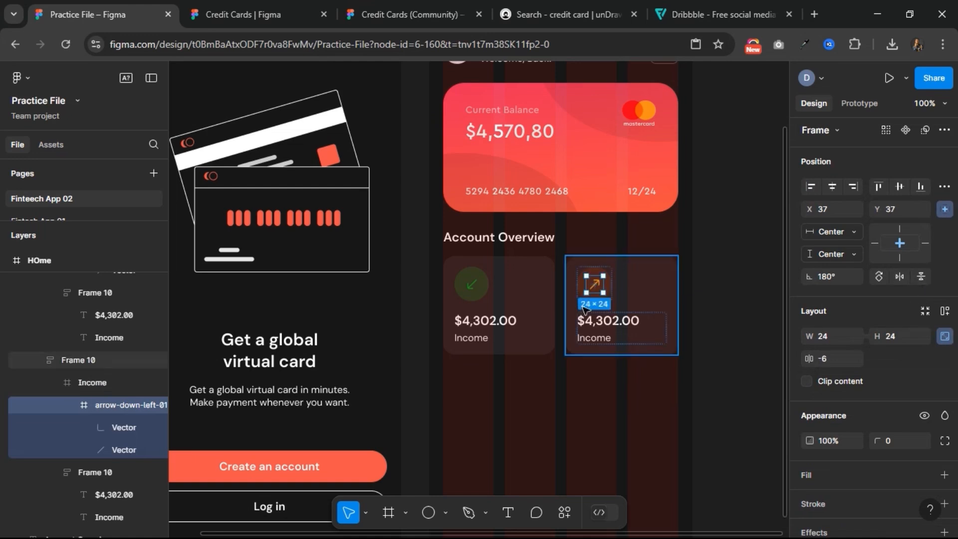
- Change the duplicated card's label to "Expenses"
left_click(600, 341)
double_click(600, 340)
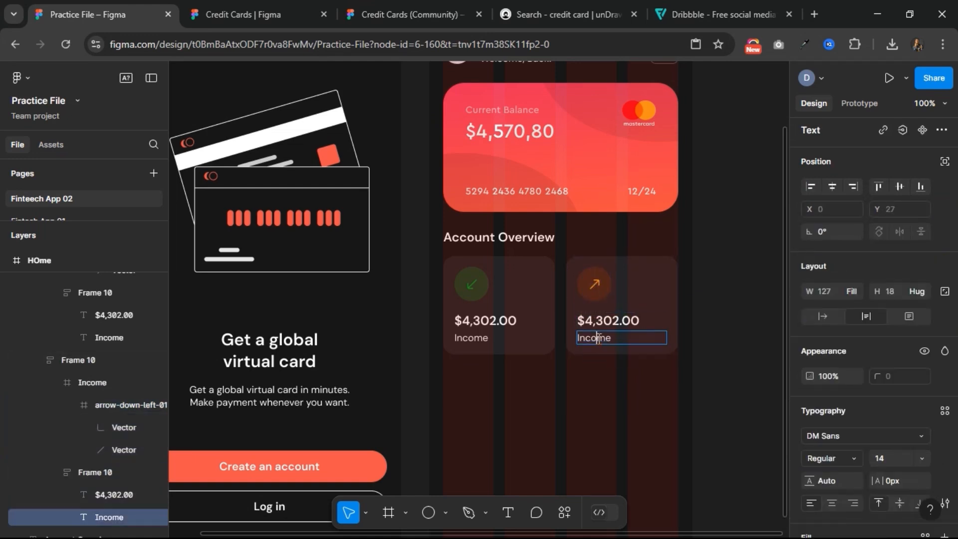
double_click(599, 338)
type("Expenses")
key("Escape")
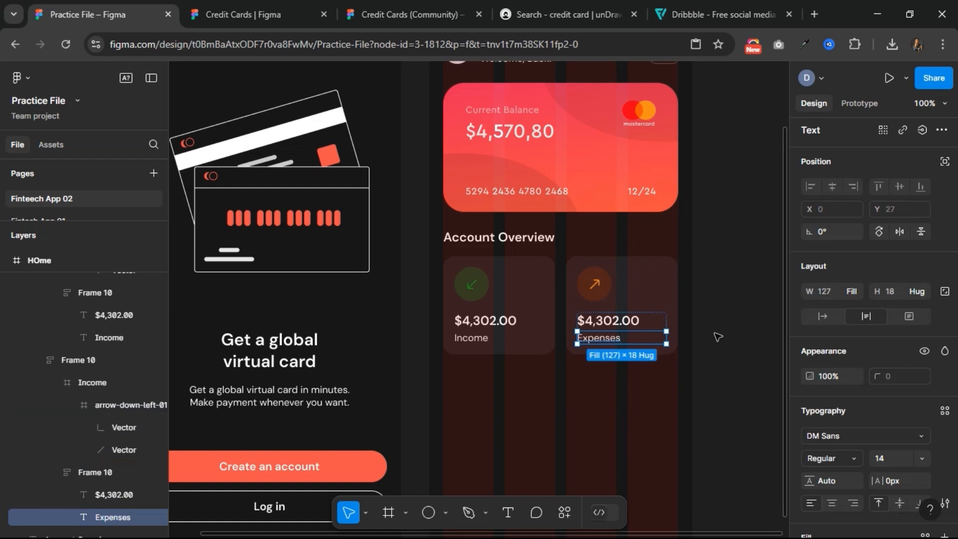
left_click(718, 336)
- Combine the Account Overview heading and the row of cards in a vertical auto layout with a gap of 16
scroll(706, 332, "down", 3)
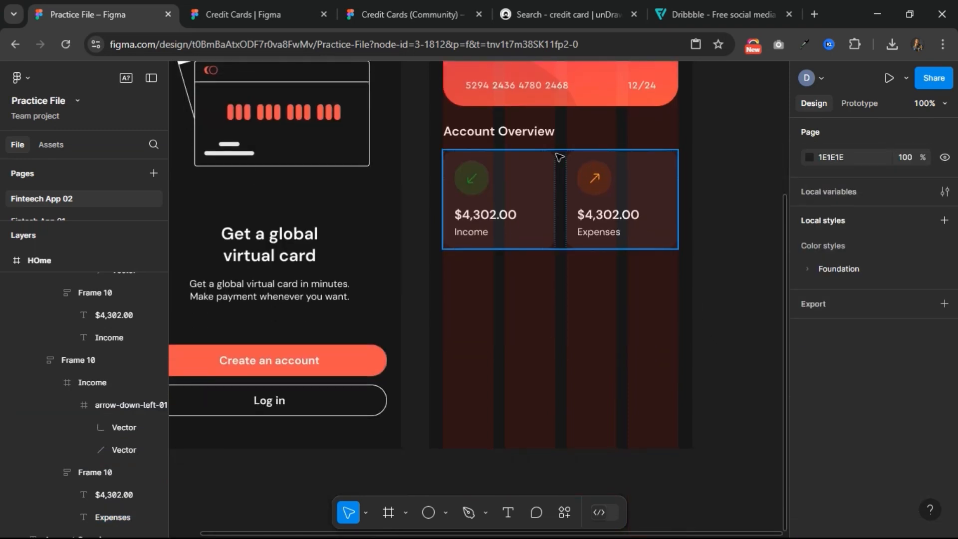
left_click(522, 155)
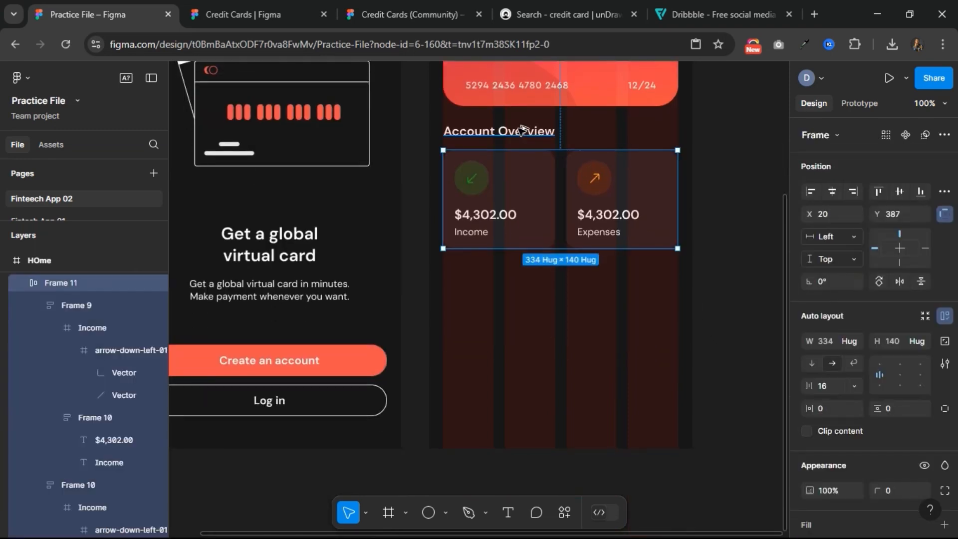
key("alt")
left_click(520, 131, "shift")
scroll(773, 281, "up", 2)
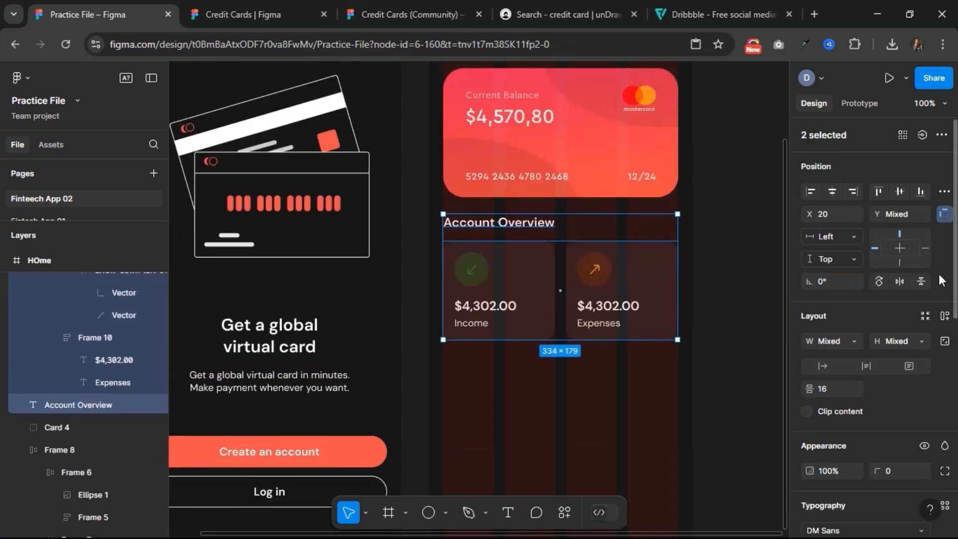
key("shift+a")
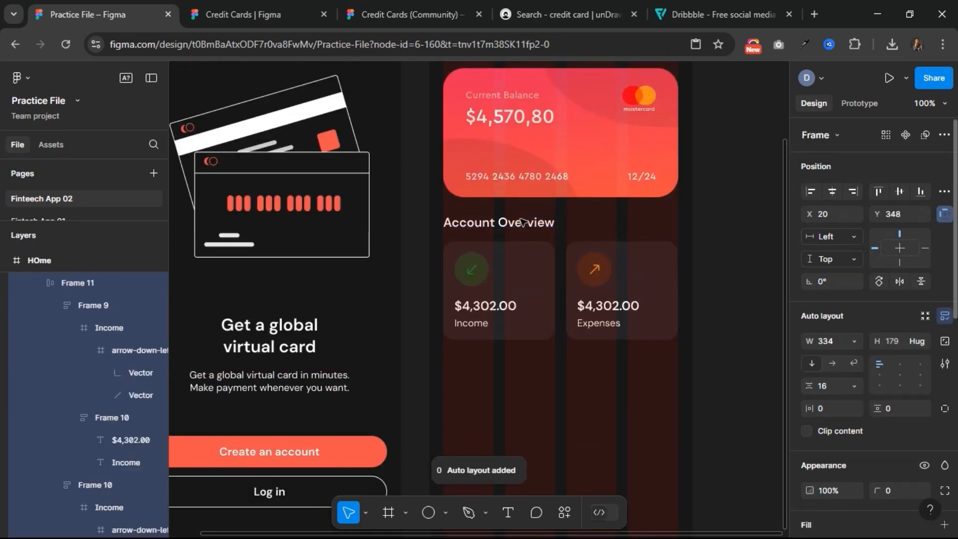
- Set the width of the Account Overview section frame to 335
key("alt")
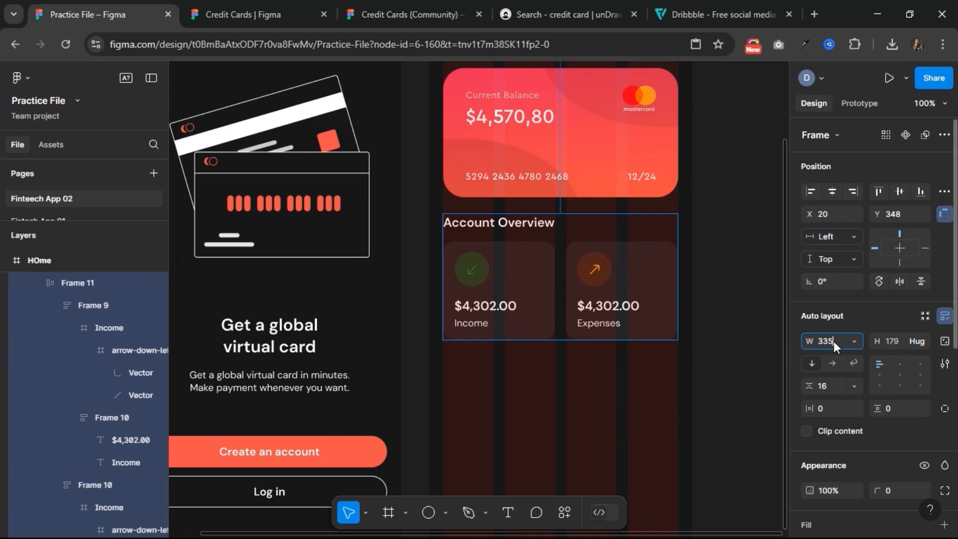
key("Escape")
left_click(649, 302)
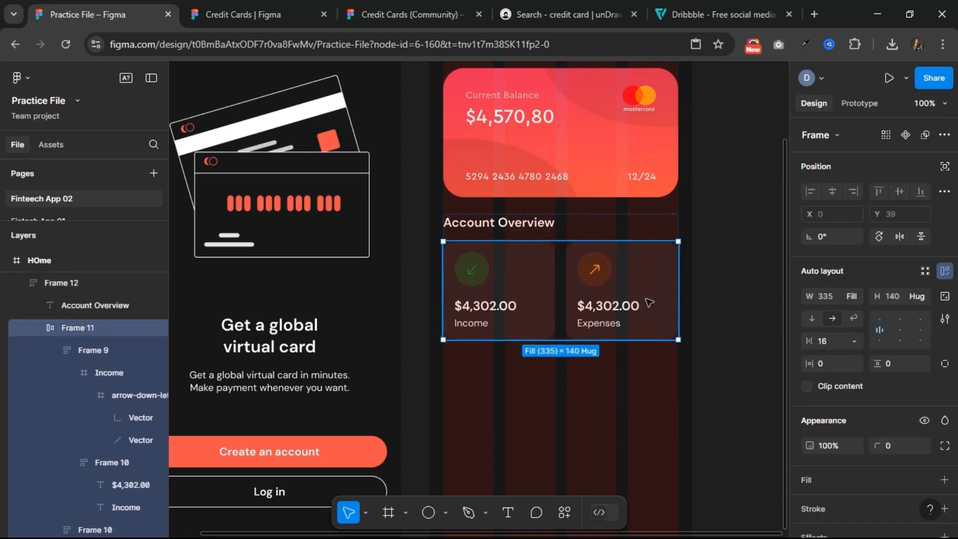
left_click(713, 226)
scroll(715, 228, "up", 3)
scroll(714, 227, "down", 3)
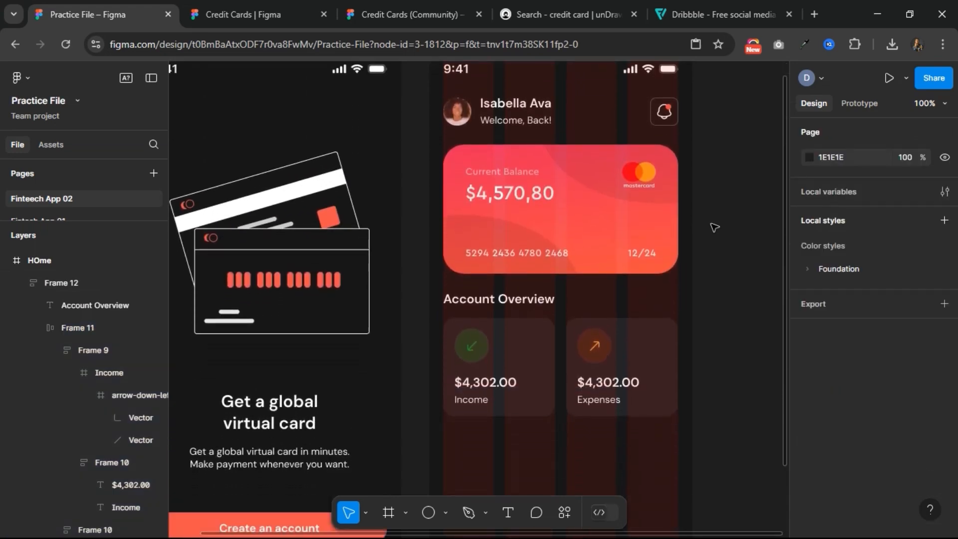
key("ctrl+minus")
- Add a "Transactions" heading in DM Sans SemiBold 18 below the Income and Expenses cards
scroll(715, 227, "right", 3)
scroll(715, 228, "down", 3)
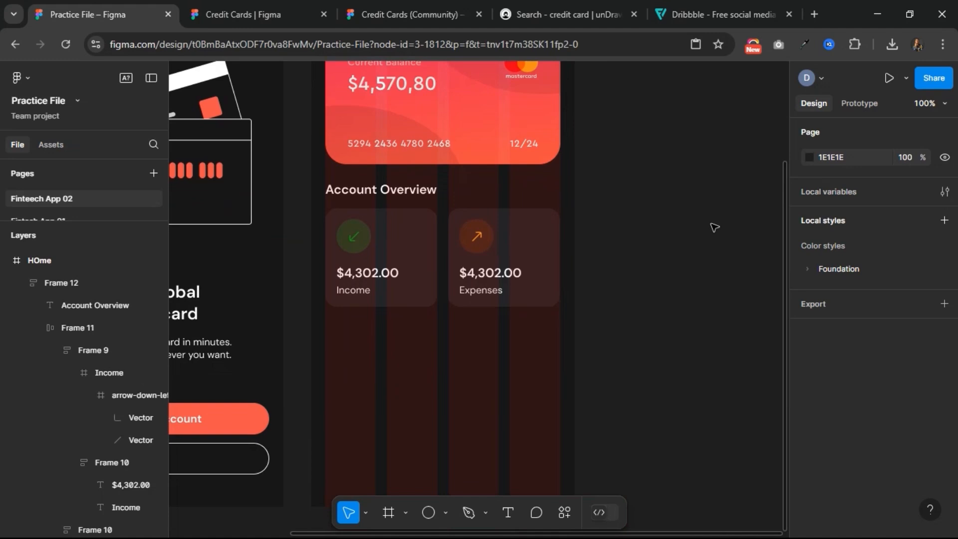
scroll(714, 227, "down", 2)
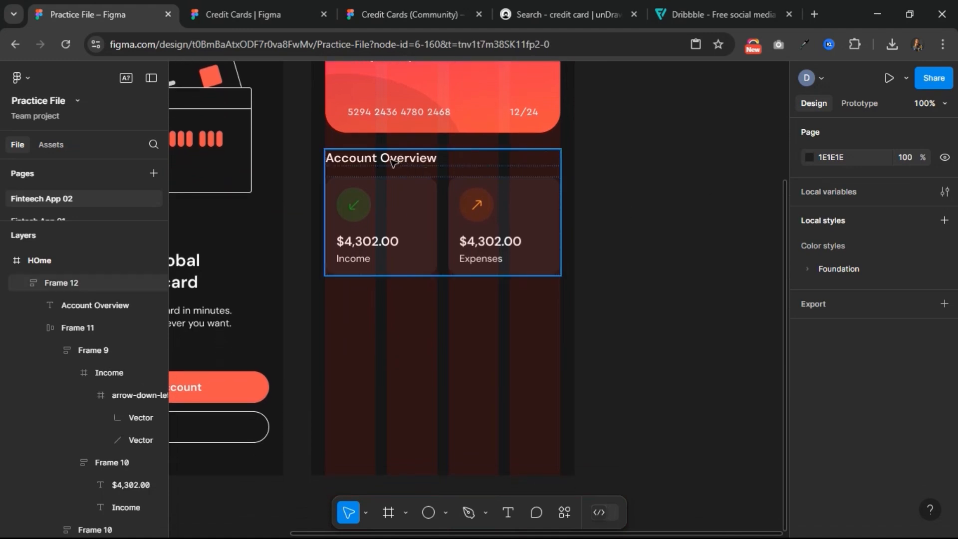
left_click(392, 161)
left_click(393, 159)
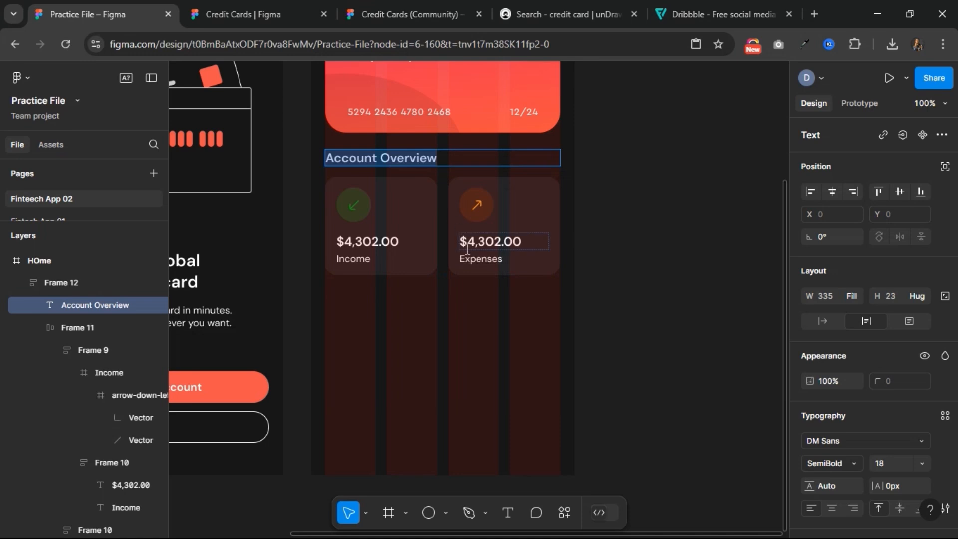
left_click(509, 512)
left_click(343, 314)
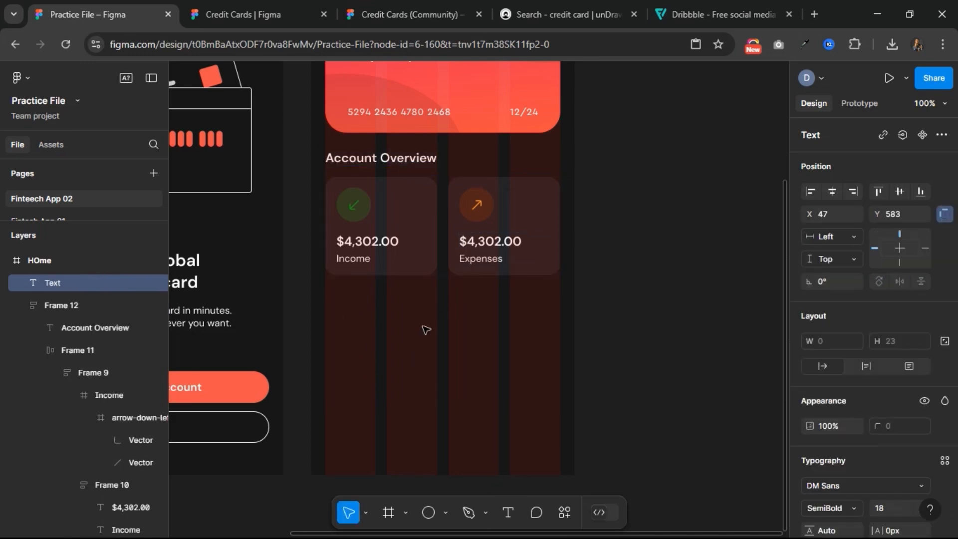
type("Account Overview")
triple_click(405, 328)
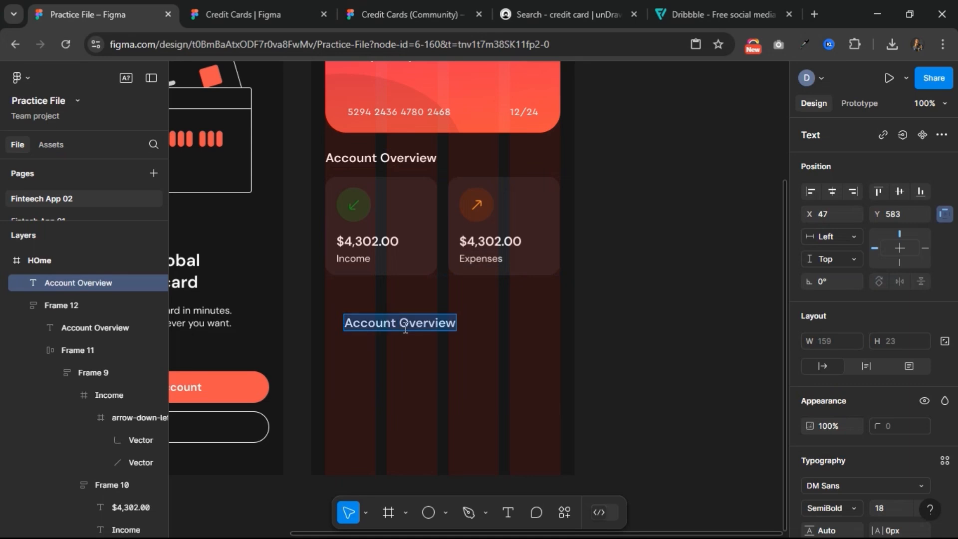
type("Transac")
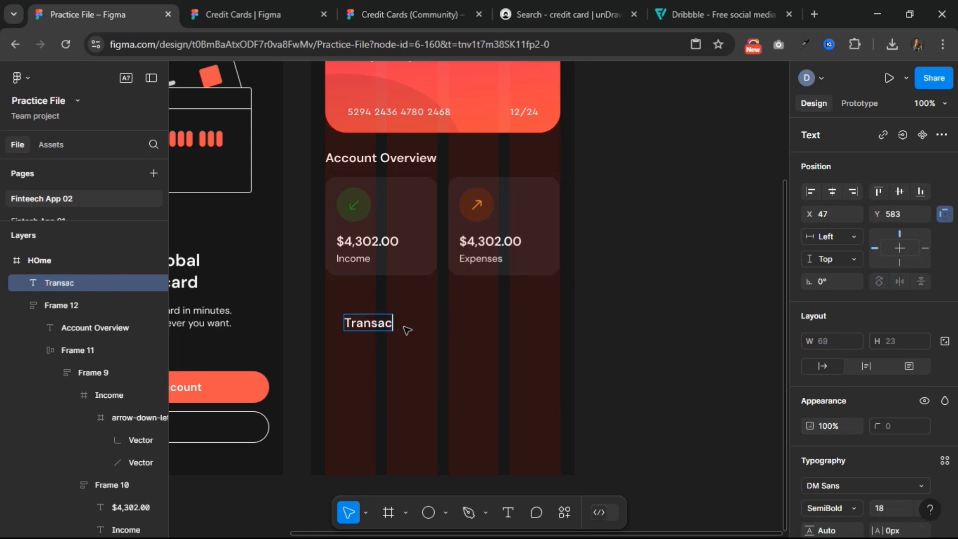
type("tions")
key("Escape")
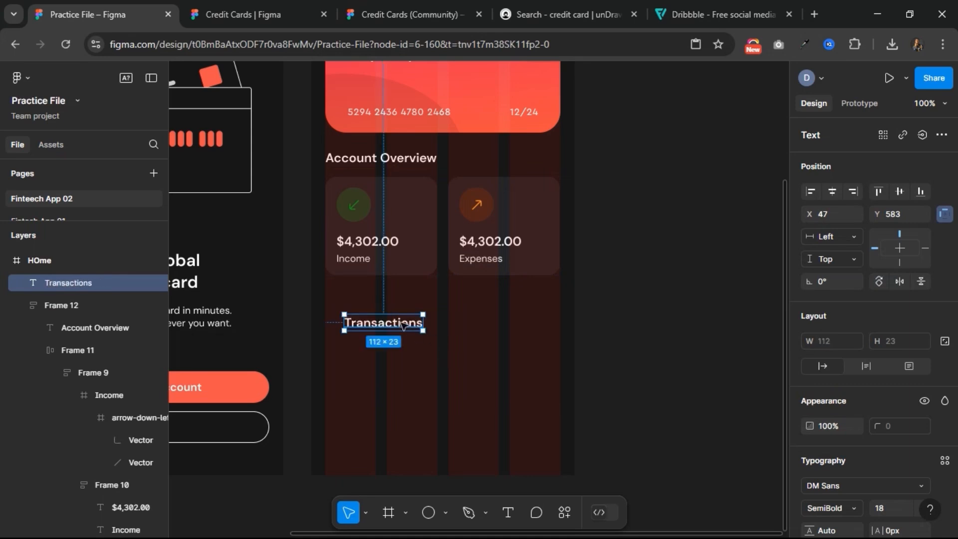
- Duplicate the Transactions heading beside the original and change the copy's text to "See All"
left_click_drag(396, 324, 496, 325)
double_click(495, 323)
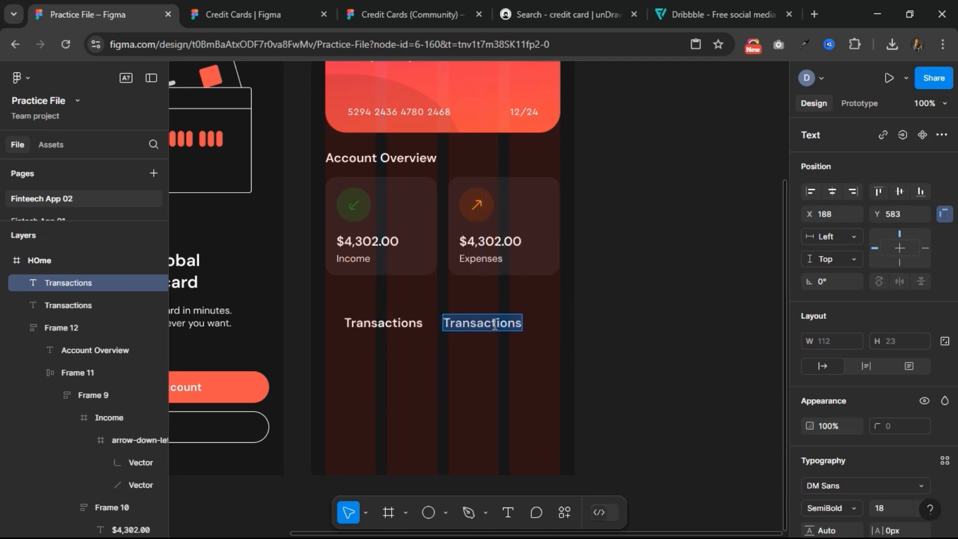
type("Se")
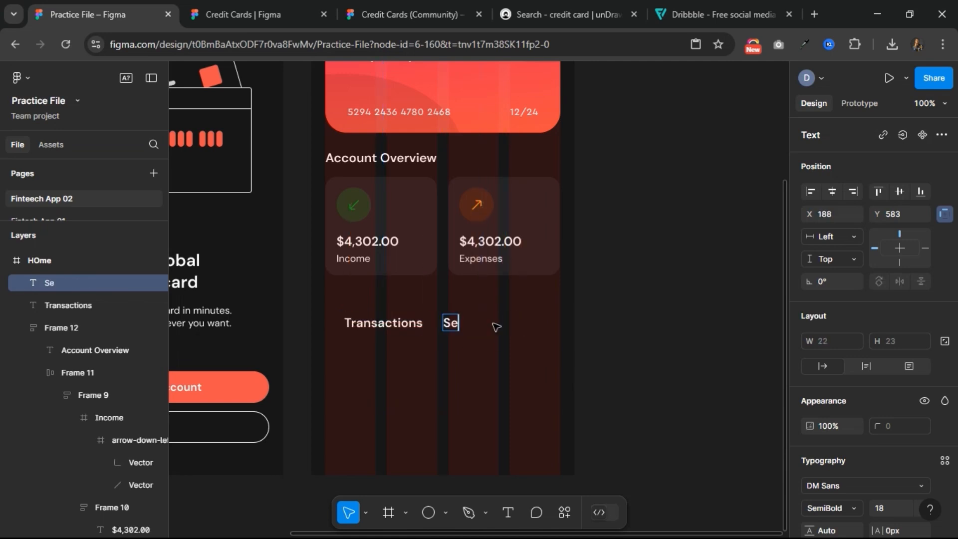
type("e All")
key("Escape")
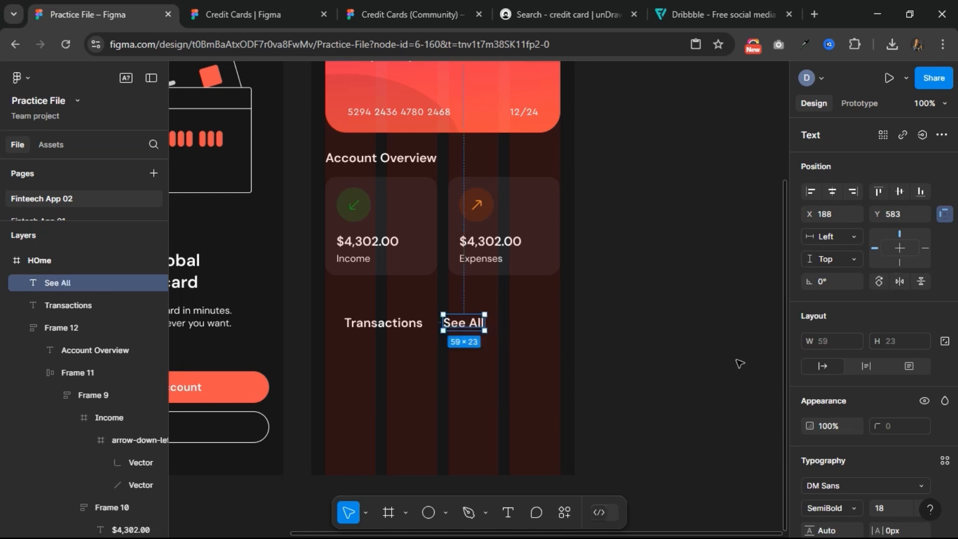
- Set the "See All" text to font size 14 and Regular weight
scroll(881, 496, "down", 2)
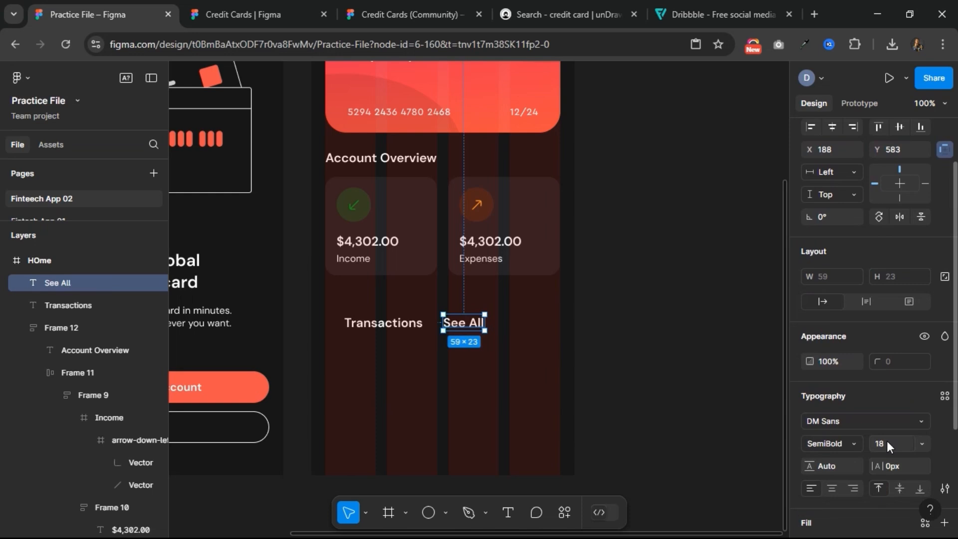
key("Return")
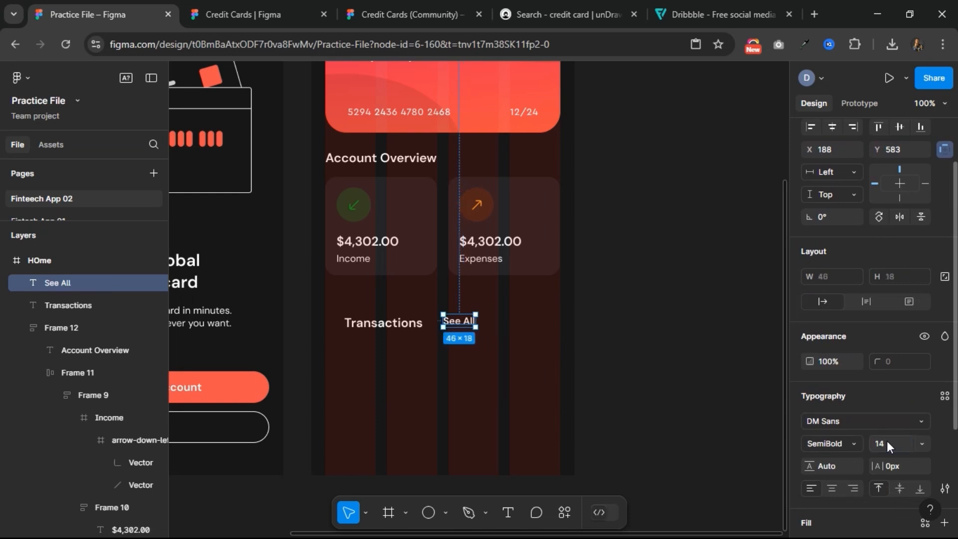
left_click(855, 441)
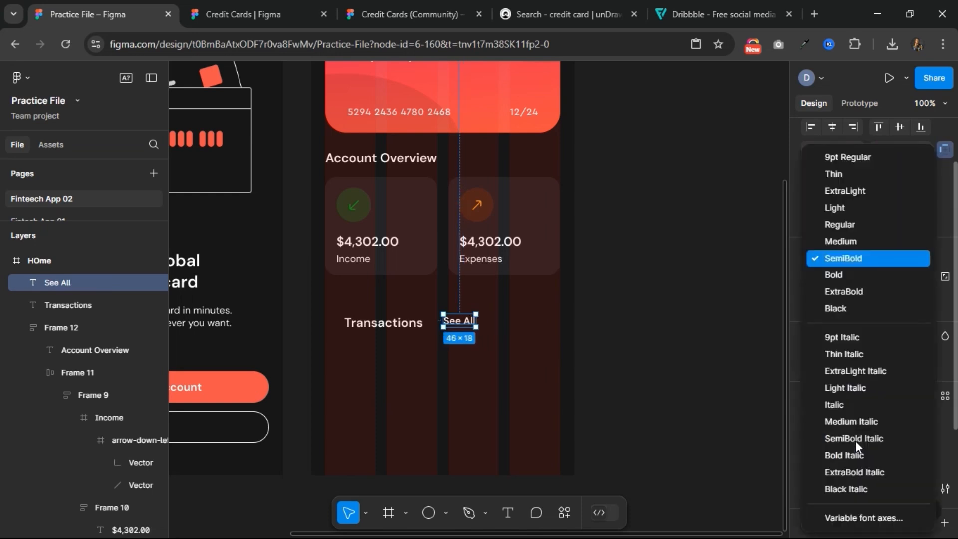
left_click(840, 222)
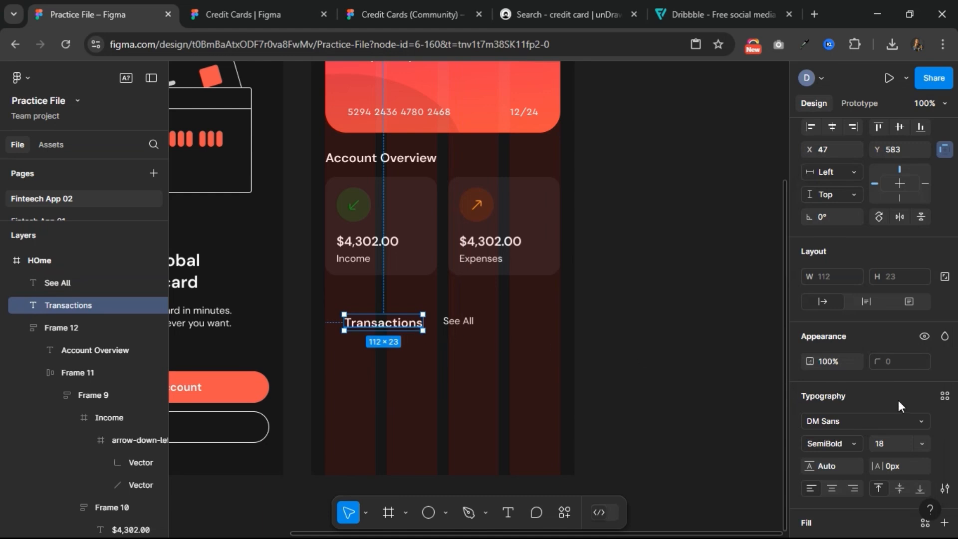
- Combine the Transactions heading and "See All" in a horizontal auto layout with a width of 335
left_click(457, 322, "shift")
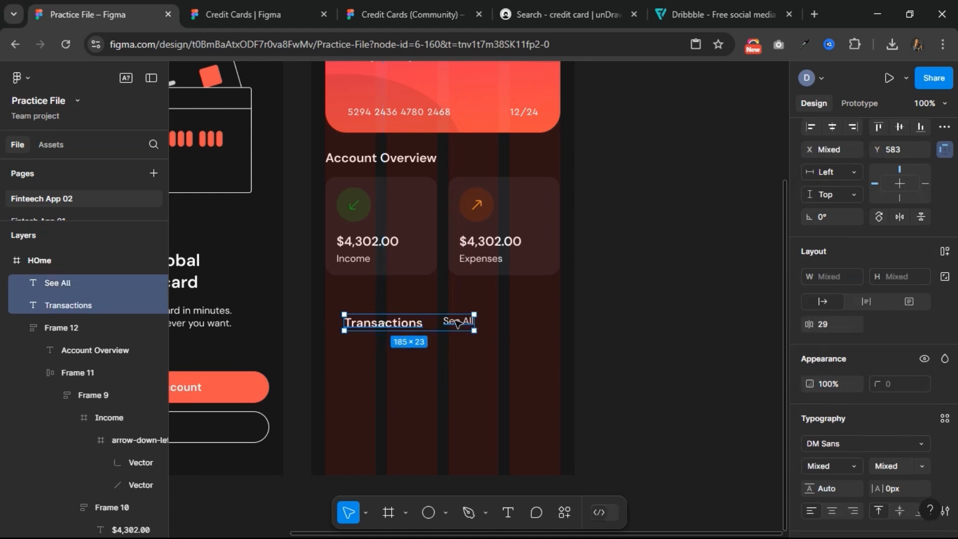
left_click(941, 253)
left_click(831, 279)
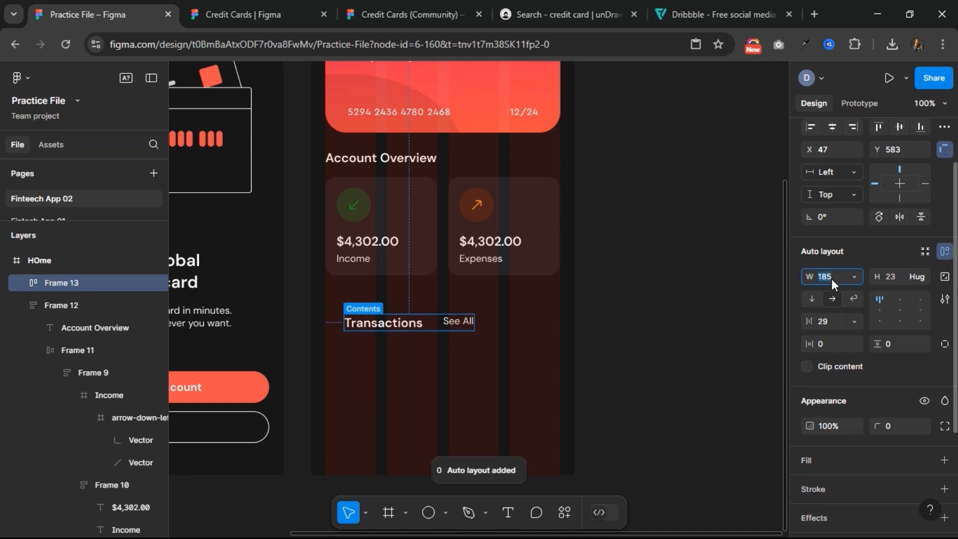
type("335")
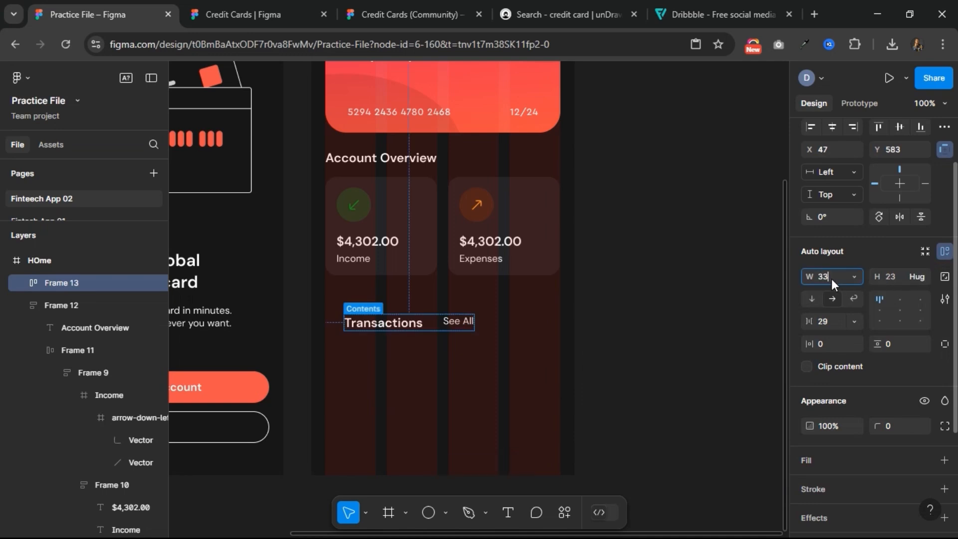
key("Return")
- Set the Transactions header row's gap to Auto and center the row horizontally in the home screen
left_click(834, 322)
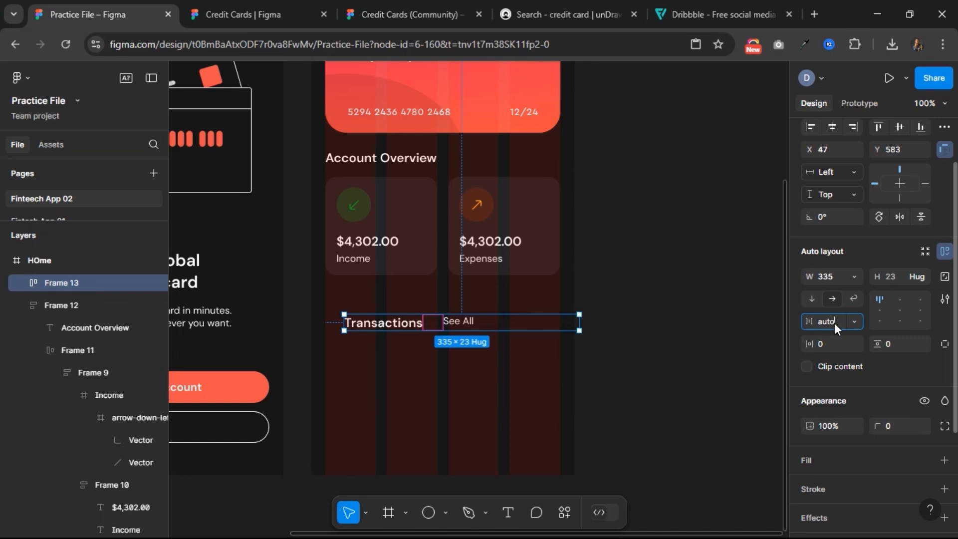
type("auto")
key("Return")
scroll(810, 229, "up", 2)
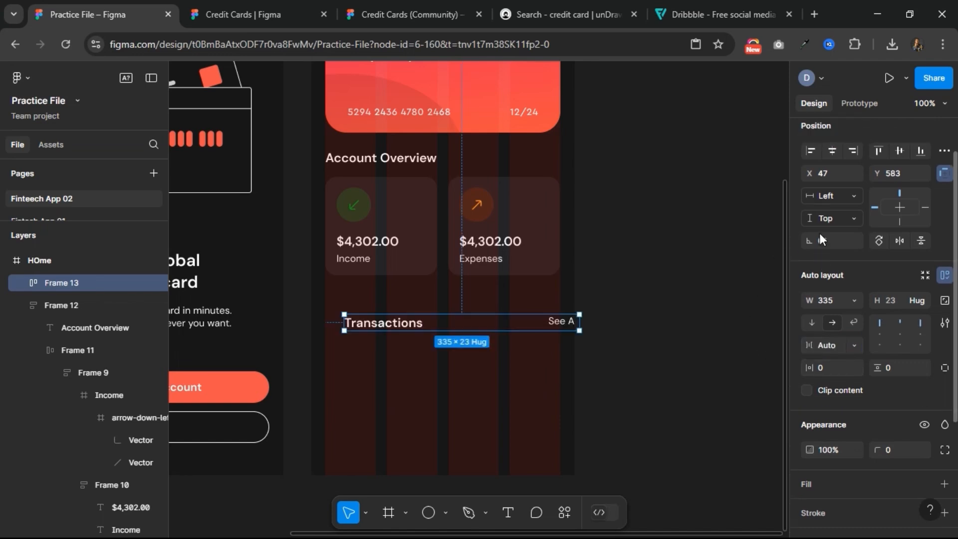
left_click(831, 193)
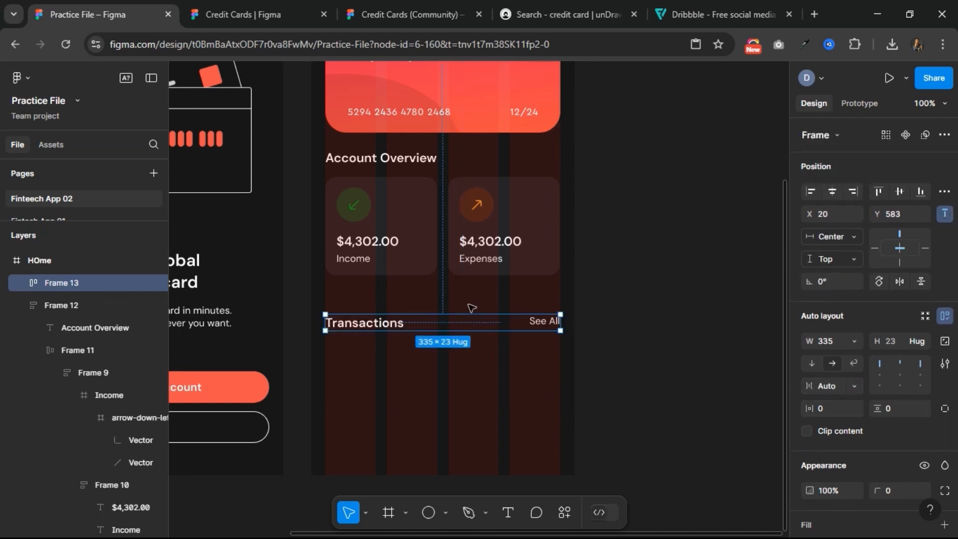
- Move the Transactions header row up to Y 551, closer to the Account Overview section
key("alt")
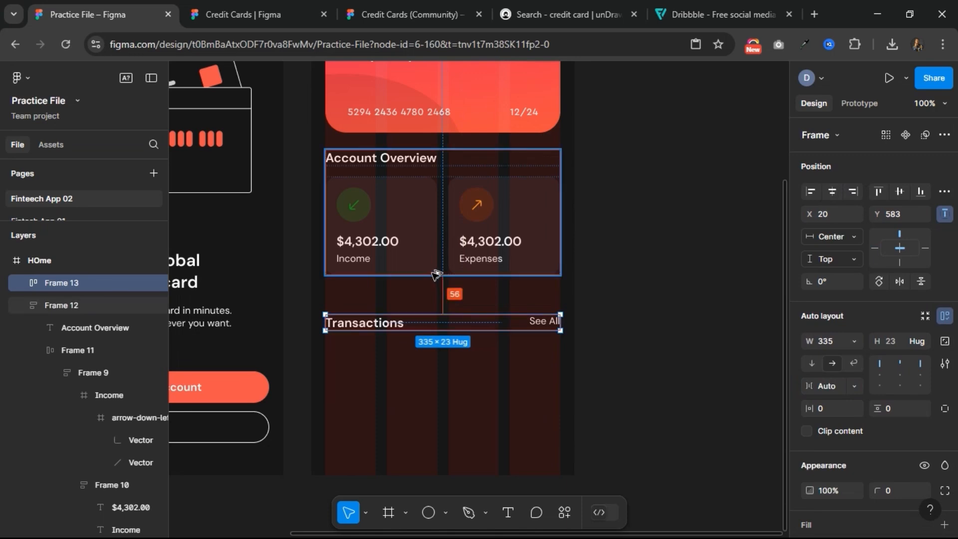
key("shift+Up")
key("shift+Up")
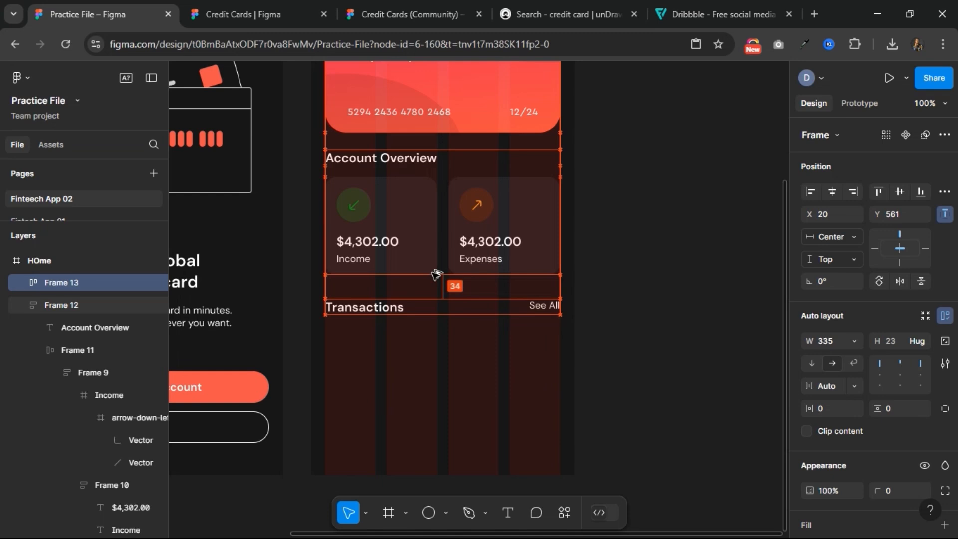
key("shift+Up")
key("Up")
key("Up")
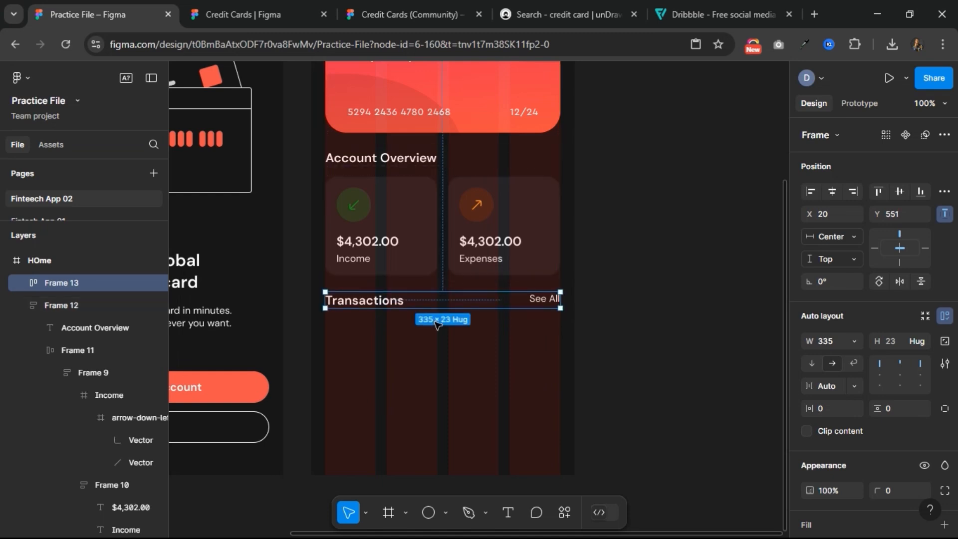
left_click(437, 397)
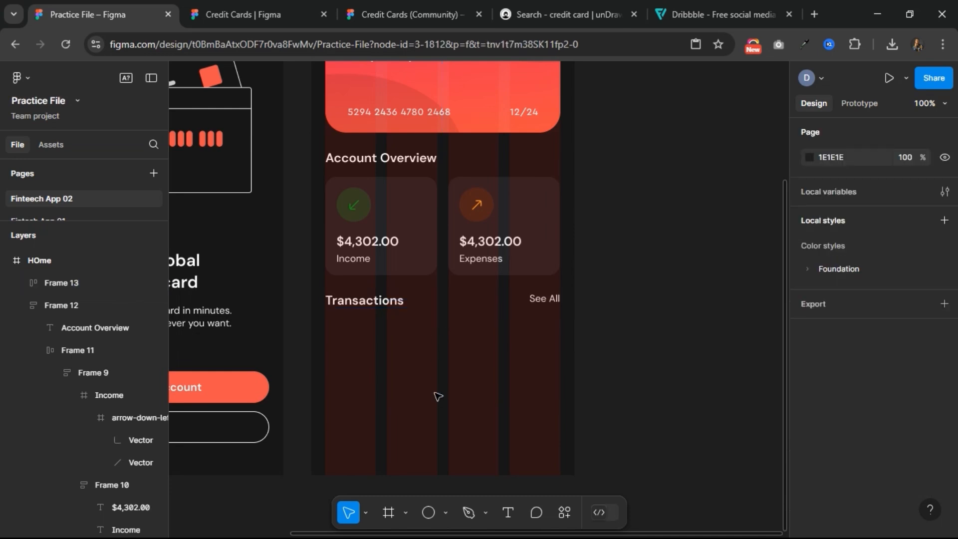
- Draw a 335 × 77 frame under the Transactions header and fill it with 242426 sampled from the Expenses card
left_click(388, 512)
left_click_drag(325, 322, 560, 375)
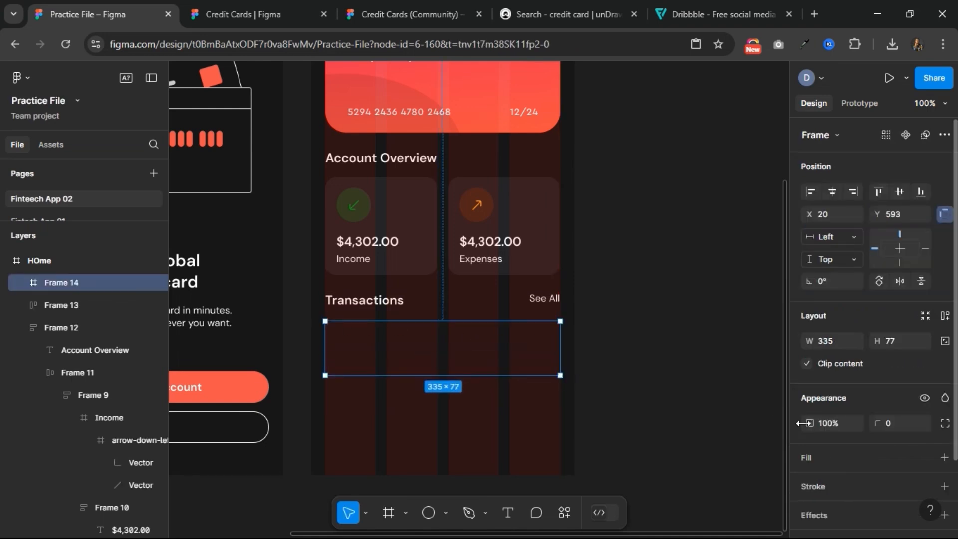
left_click(845, 456)
left_click(810, 482)
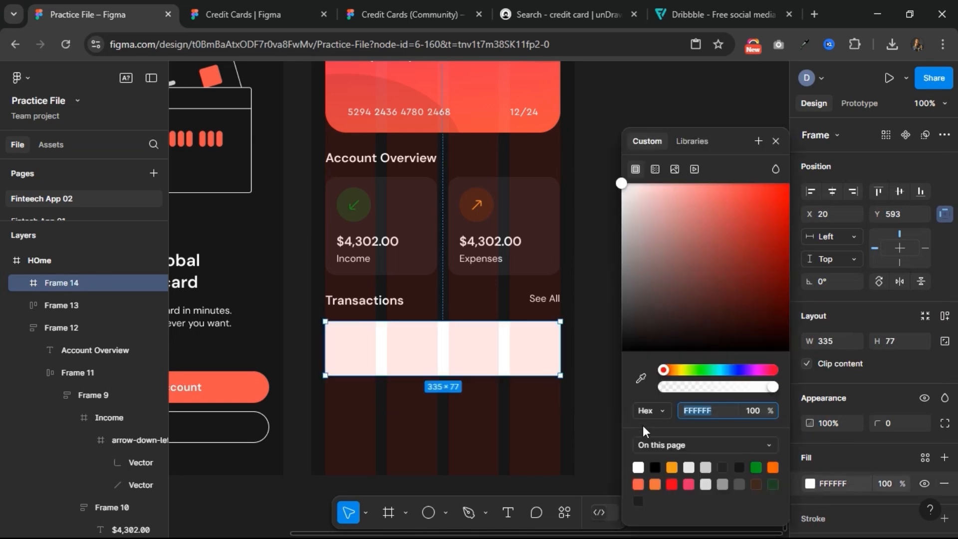
left_click(641, 378)
left_click(549, 247)
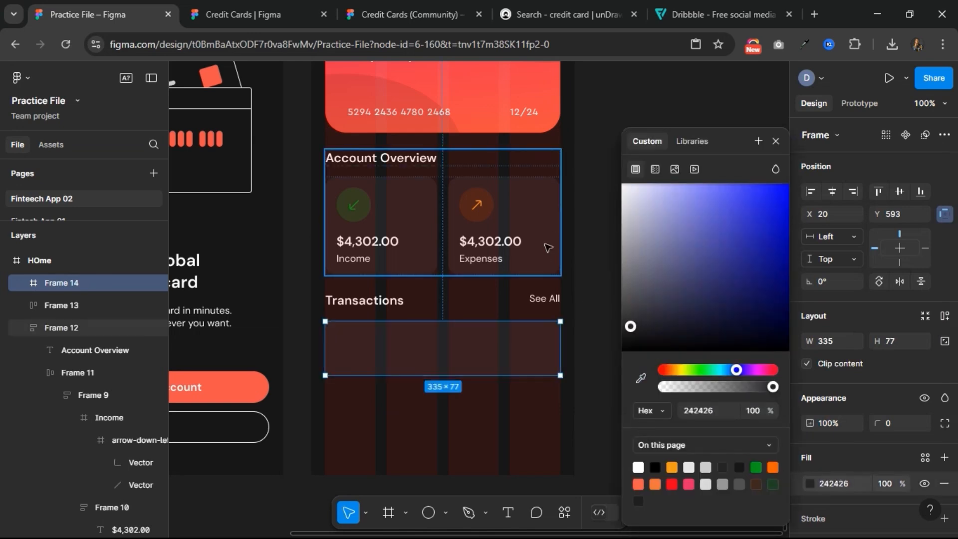
left_click(775, 142)
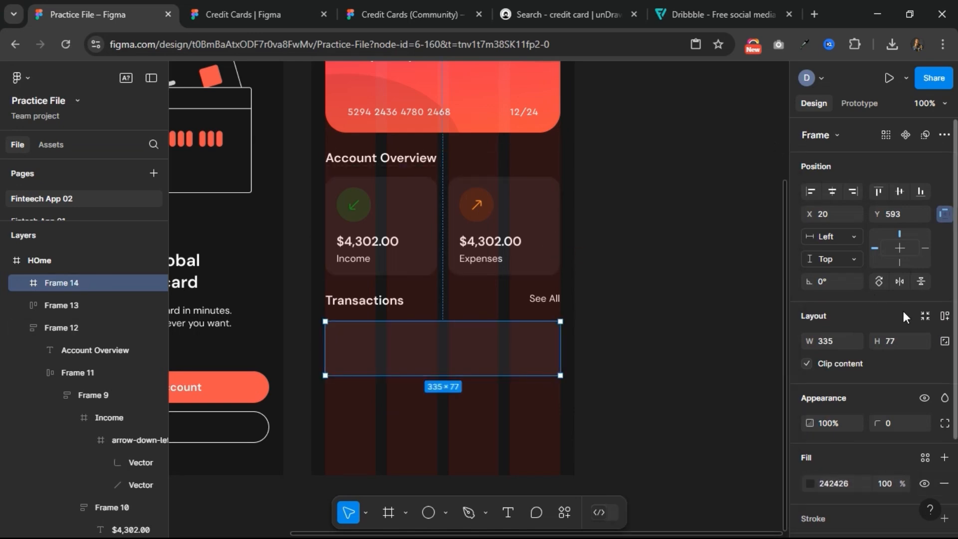
- Round the corners of the new frame under Transactions with a radius of 12
left_click(895, 427)
type("16")
key("Return")
left_click(681, 346)
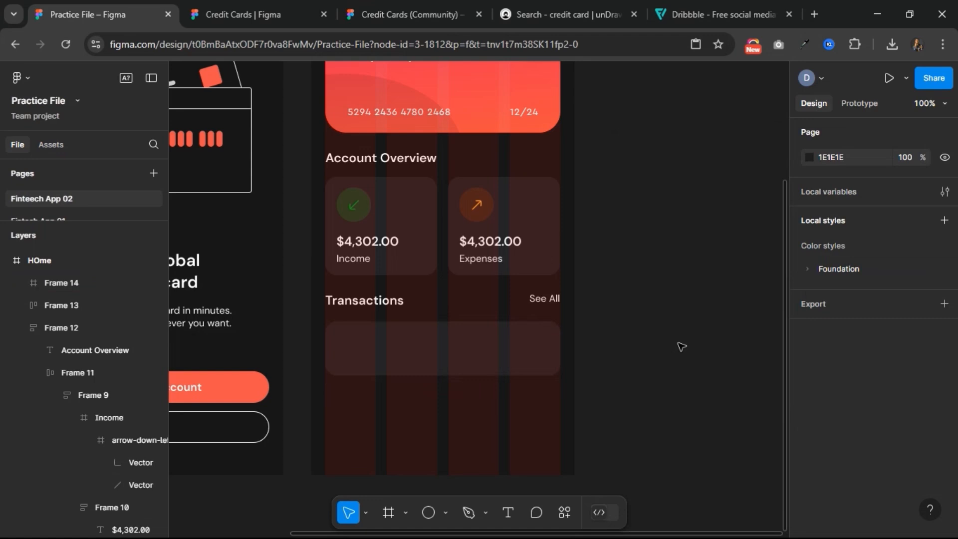
left_click(548, 364)
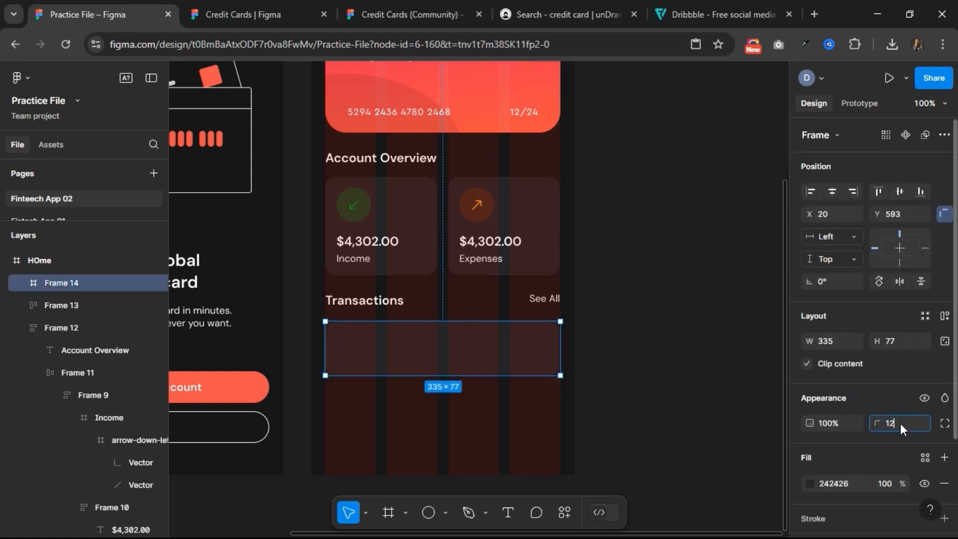
key("Return")
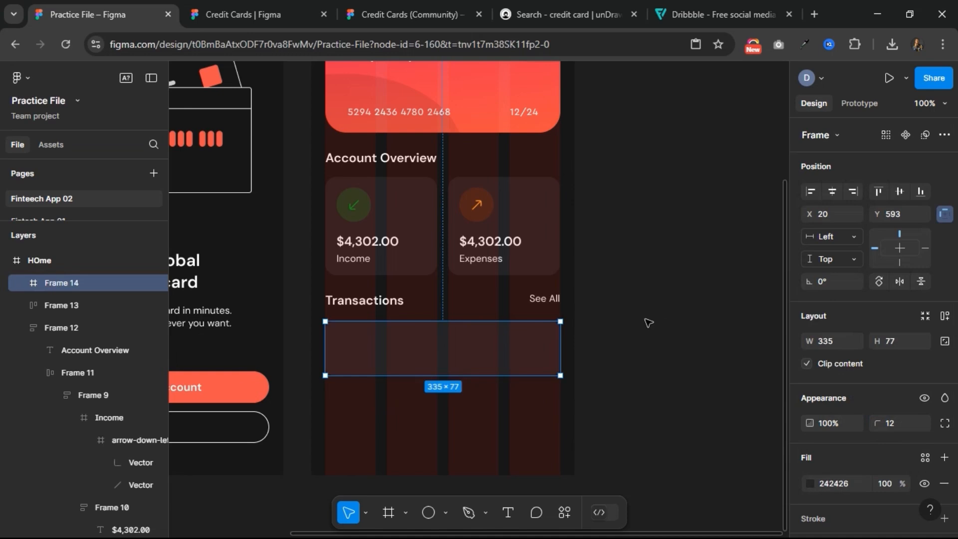
left_click(543, 231)
left_click(543, 231)
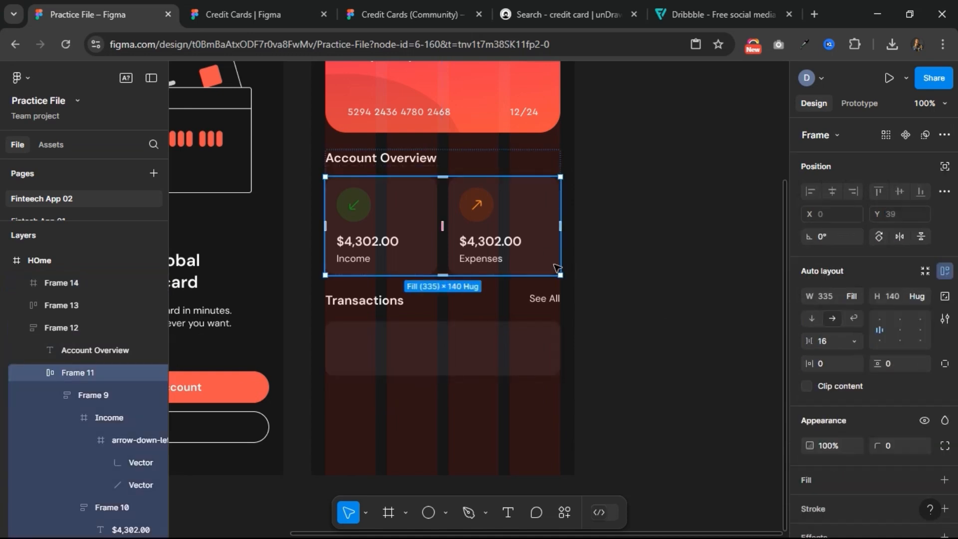
left_click(611, 284)
scroll(612, 286, "down", 1)
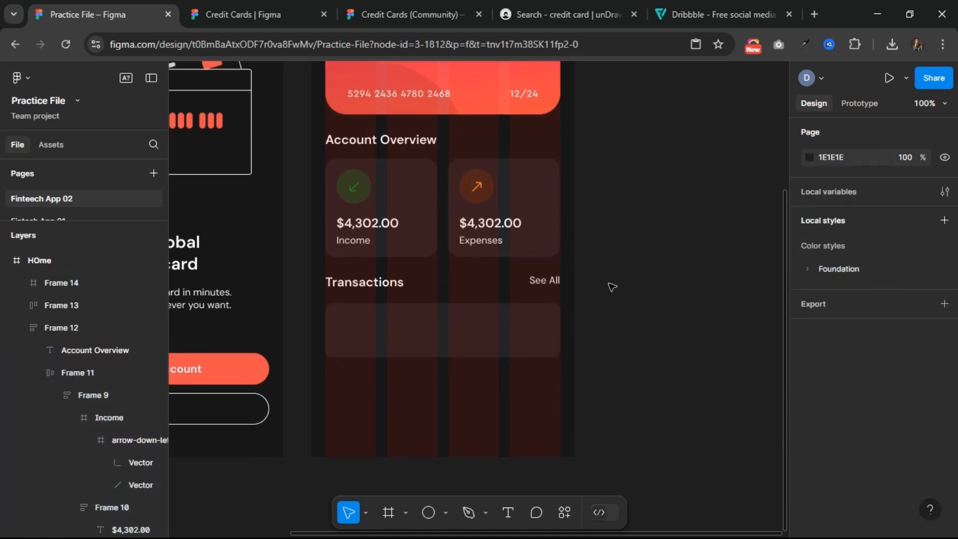
scroll(612, 287, "down", 2)
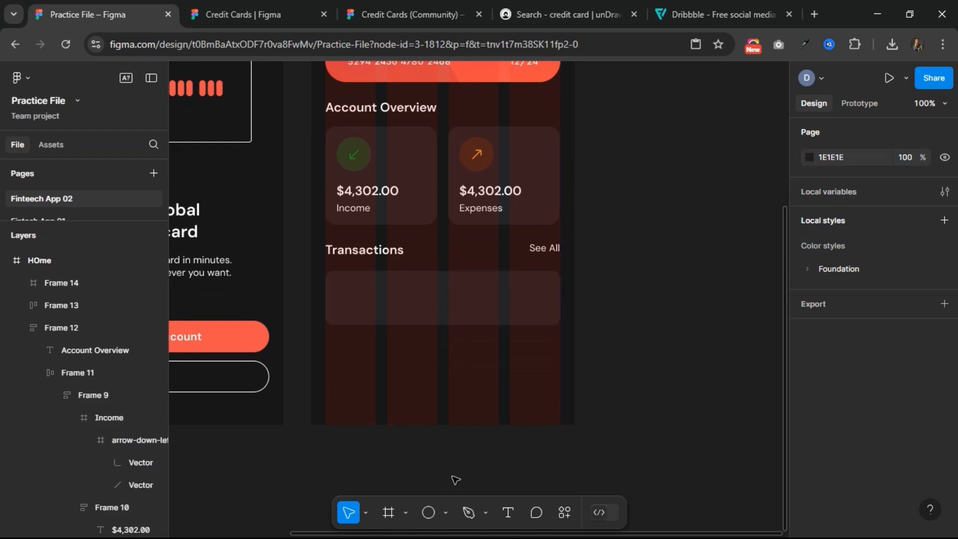
- Draw a circle inside the transaction card, lock its aspect ratio and set its size to 40 × 40
left_click(430, 512)
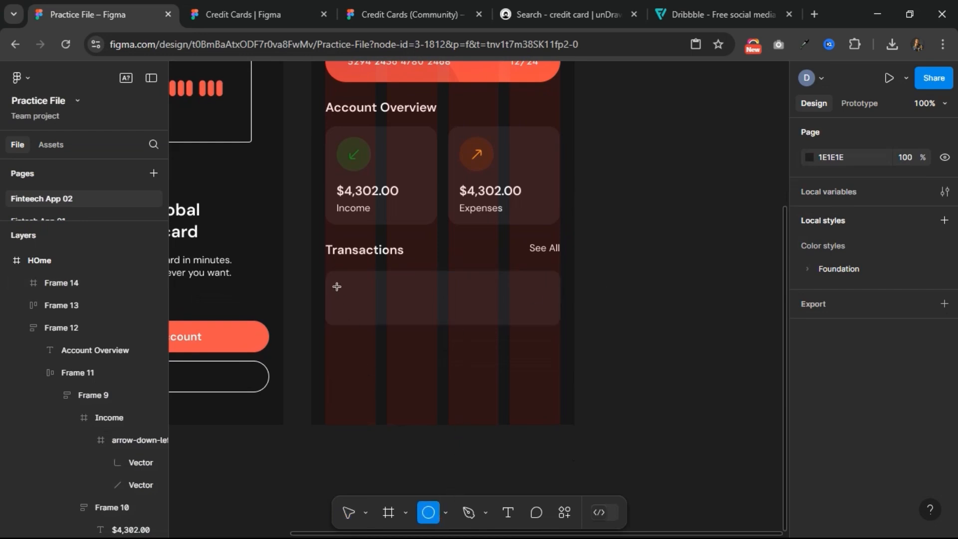
left_click(365, 306)
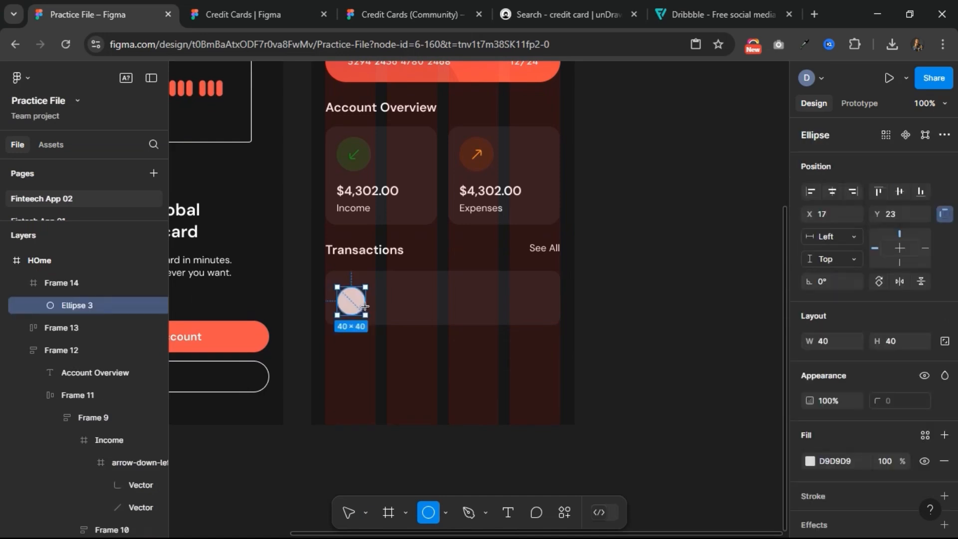
left_click_drag(366, 307, 368, 308)
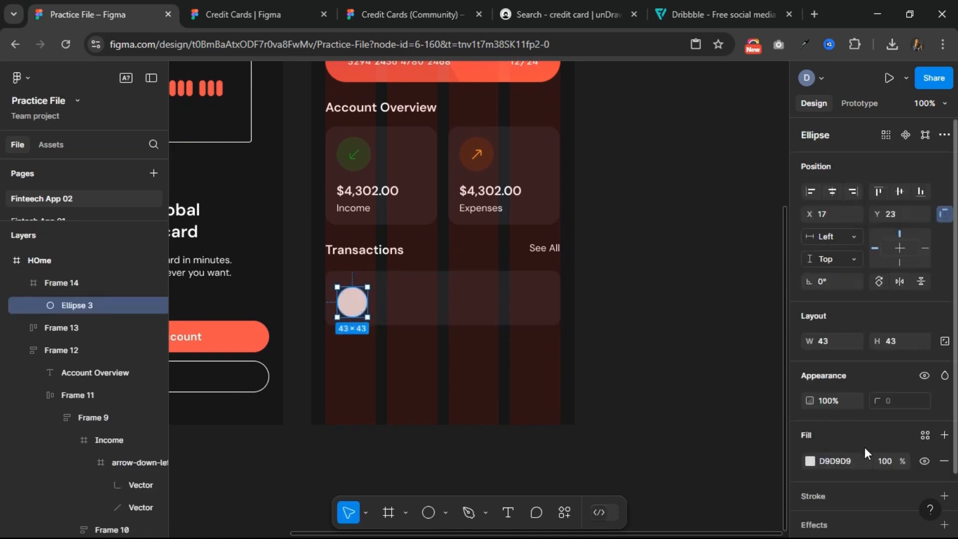
scroll(866, 453, "down", 1)
scroll(866, 453, "down", 3)
left_click(945, 275)
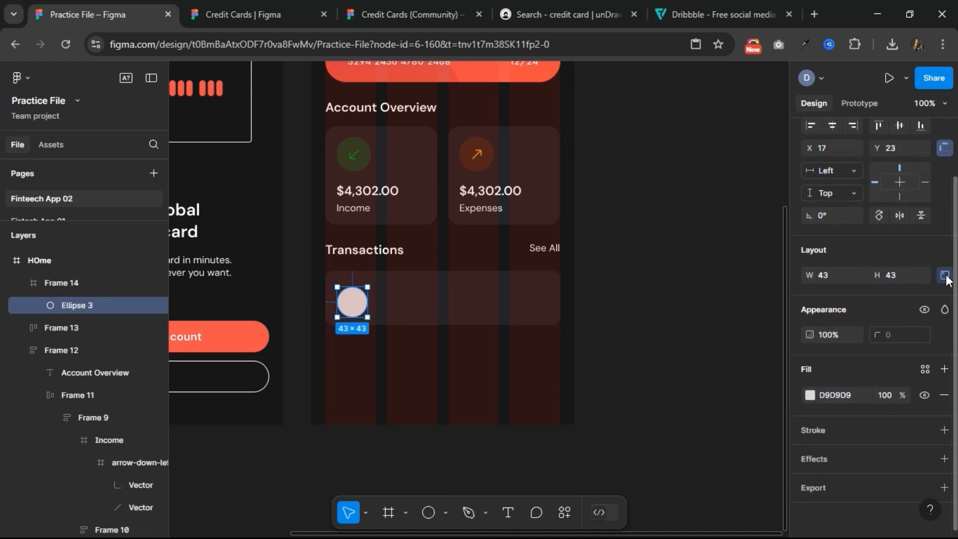
left_click(901, 274)
type("40")
key("Return")
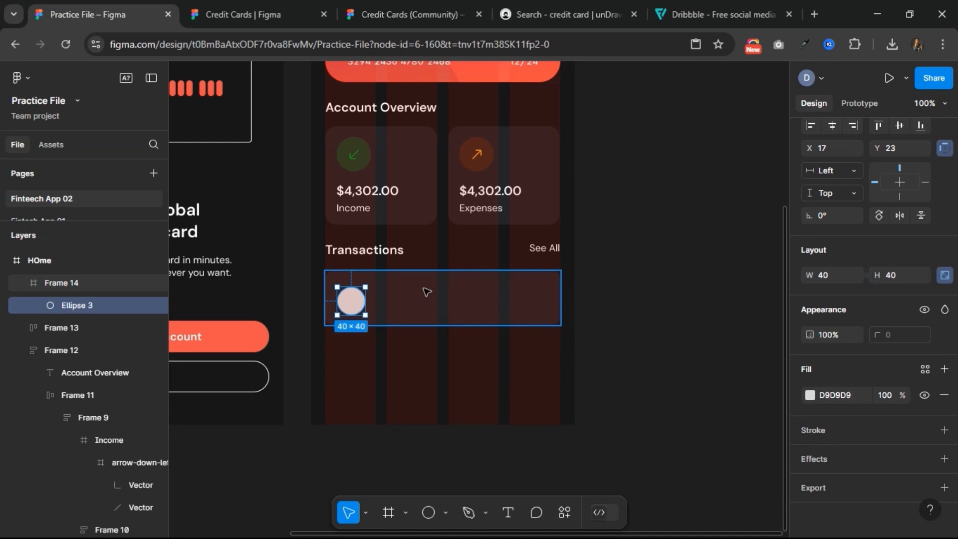
- Nudge the circle to X 16, Y 16 within the transaction card
key("alt")
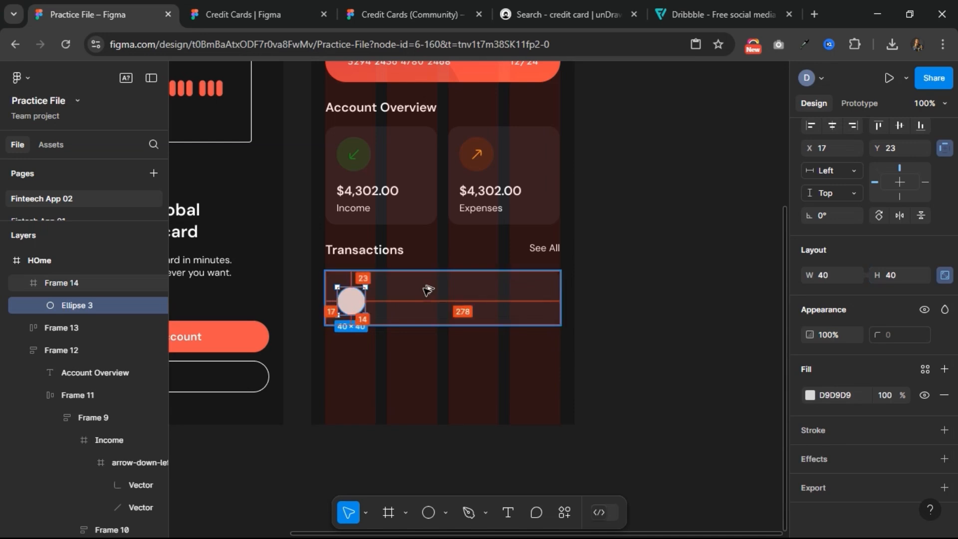
key("Left")
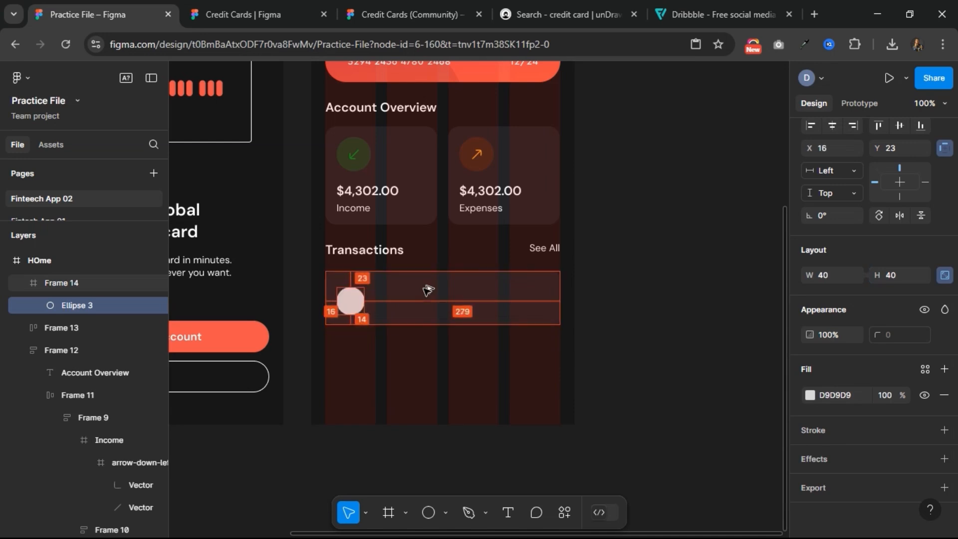
key("Up")
key("Up")
key("Up")
key("Up")
key("Up")
key("Up")
key("Up")
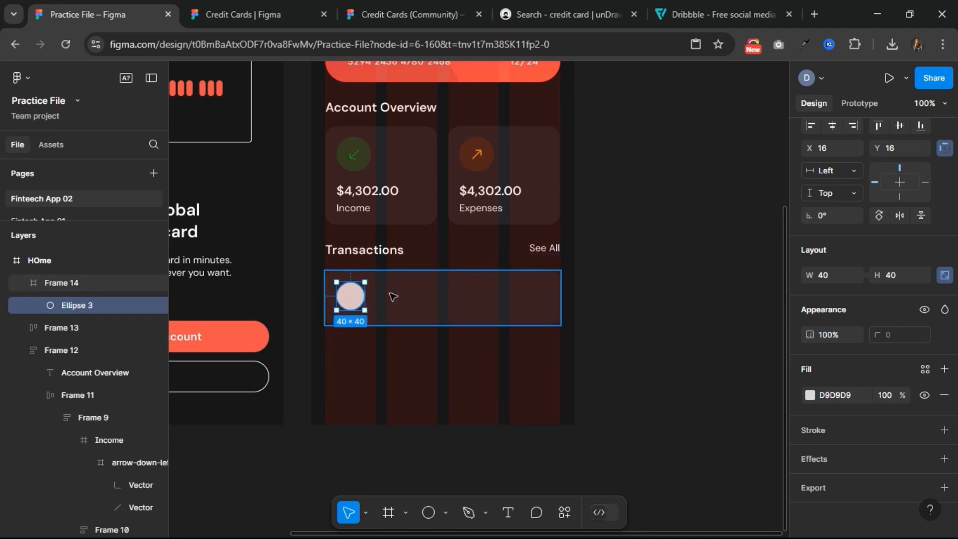
- Copy the Income card's amount-and-label text group into the transaction card and place it beside the circle at X 76, Y 16
left_click(361, 202)
double_click(361, 202)
left_click(362, 201)
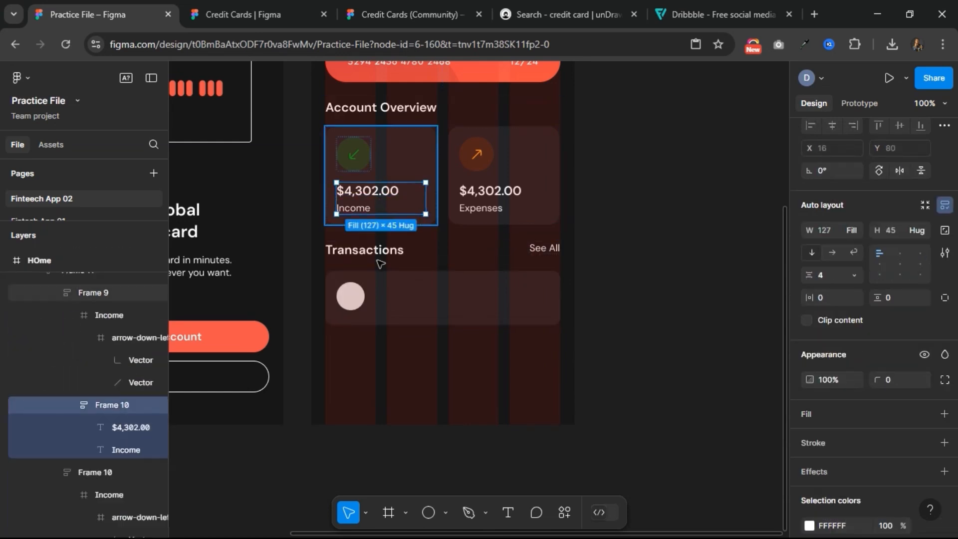
left_click(390, 283)
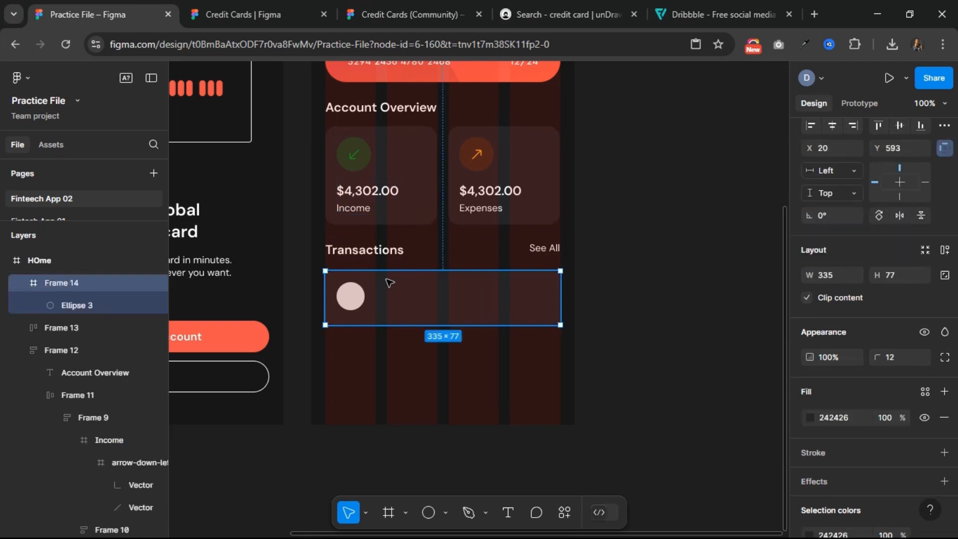
key("ctrl+v")
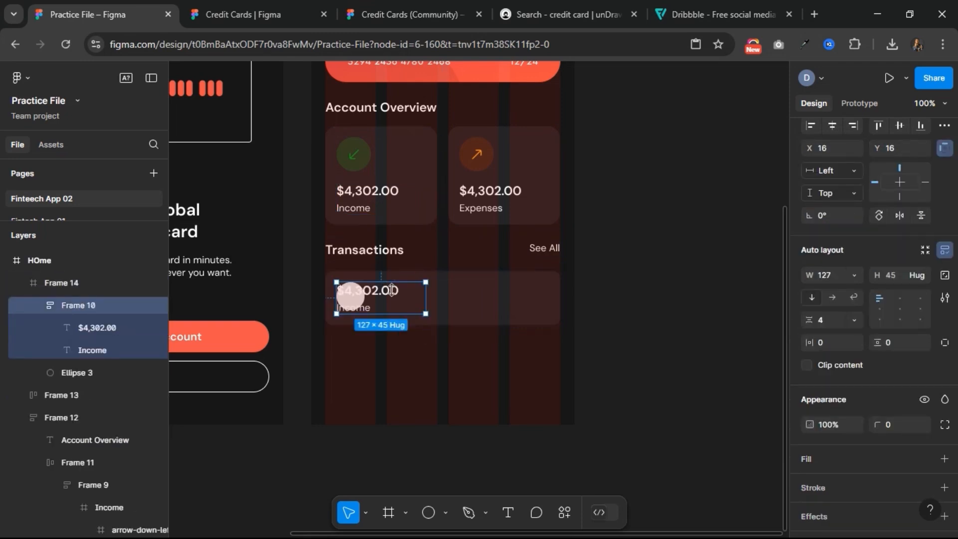
left_click_drag(423, 297, 434, 297)
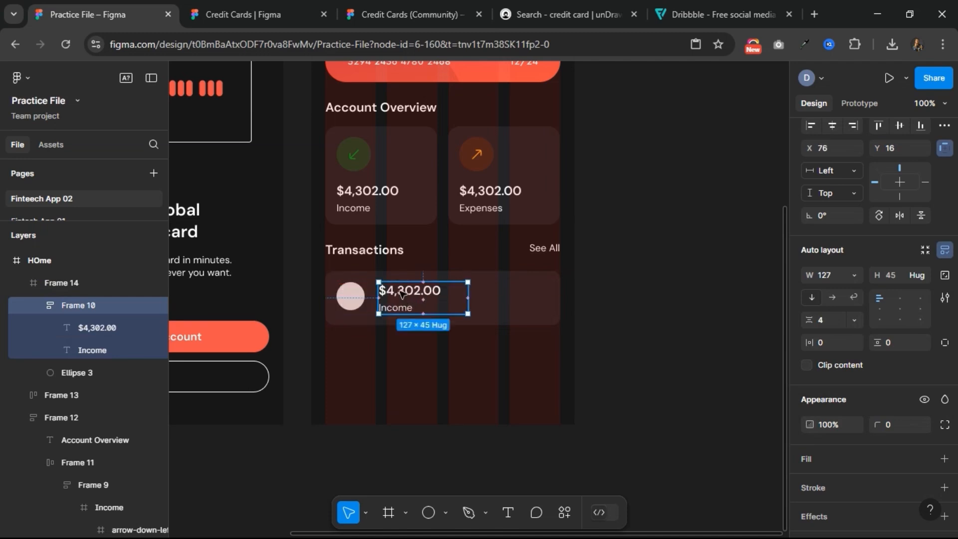
- Change the copied amount text in the transaction card to "Spotify Subscription" and set the text to auto width
double_click(402, 293)
double_click(401, 292)
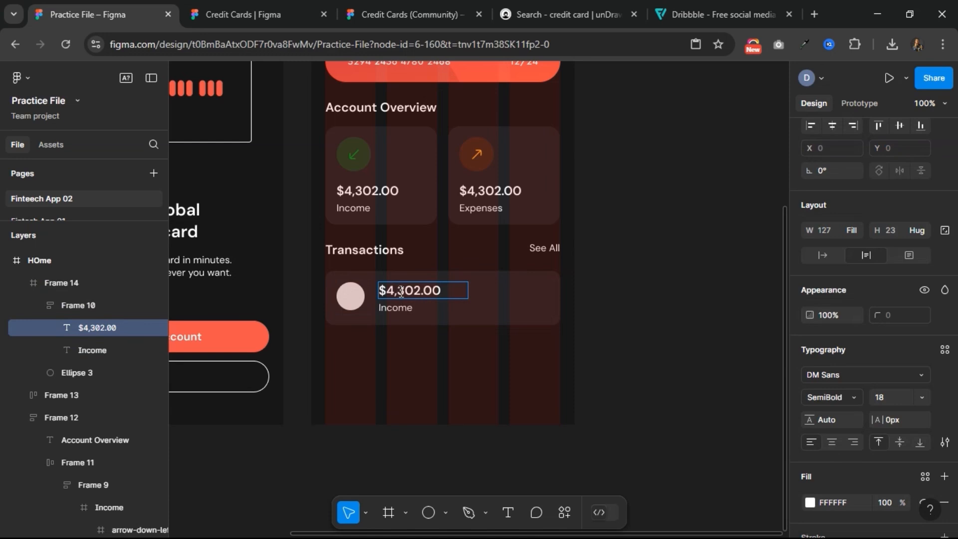
key("ctrl+a")
type("Spotify")
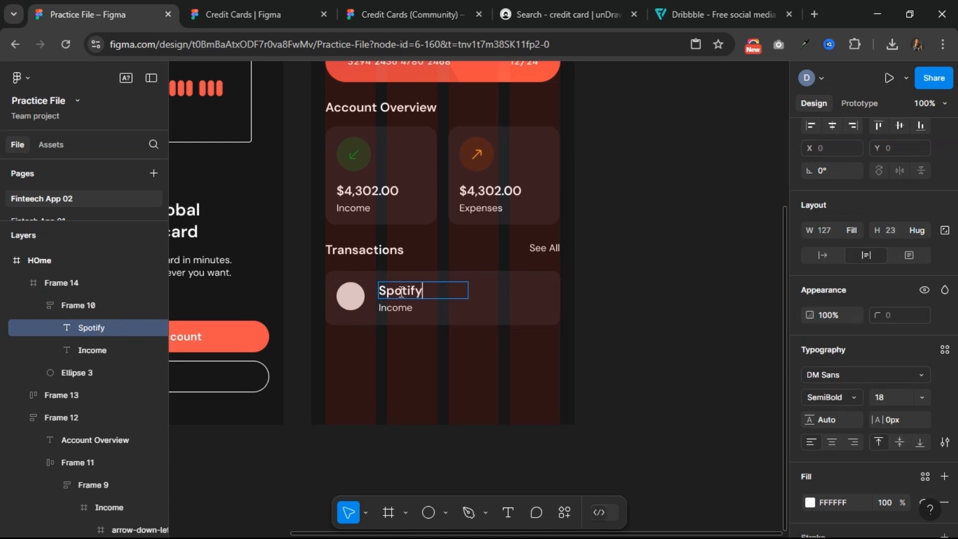
type(" Subs")
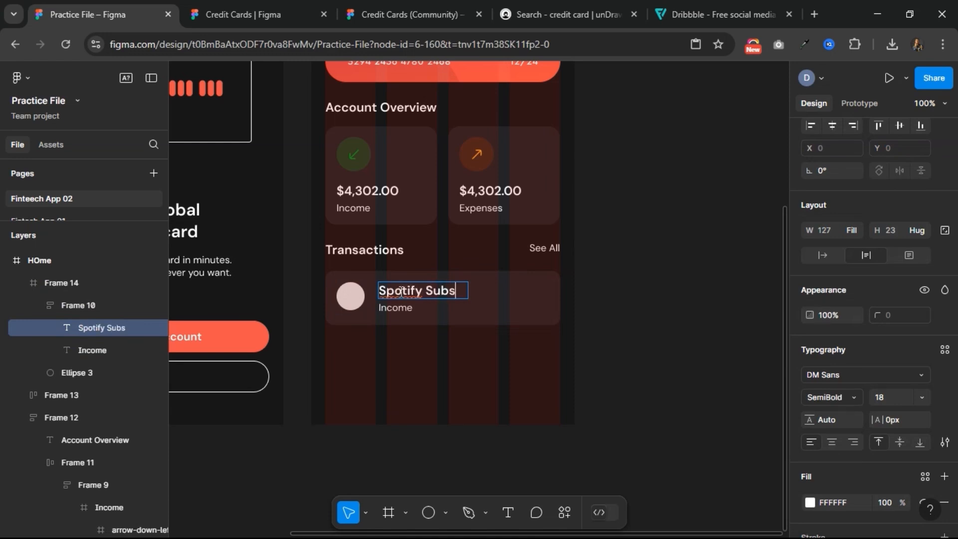
type("cription")
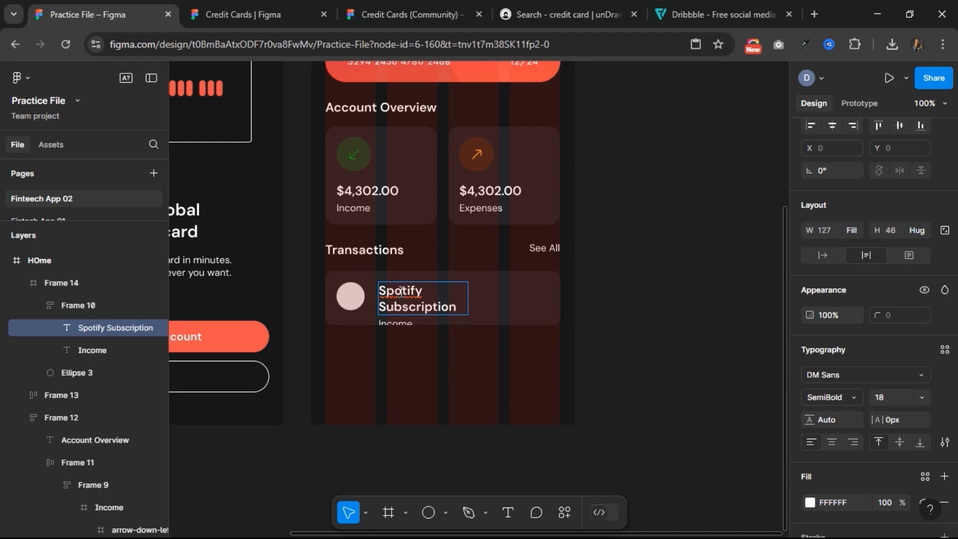
key("Escape")
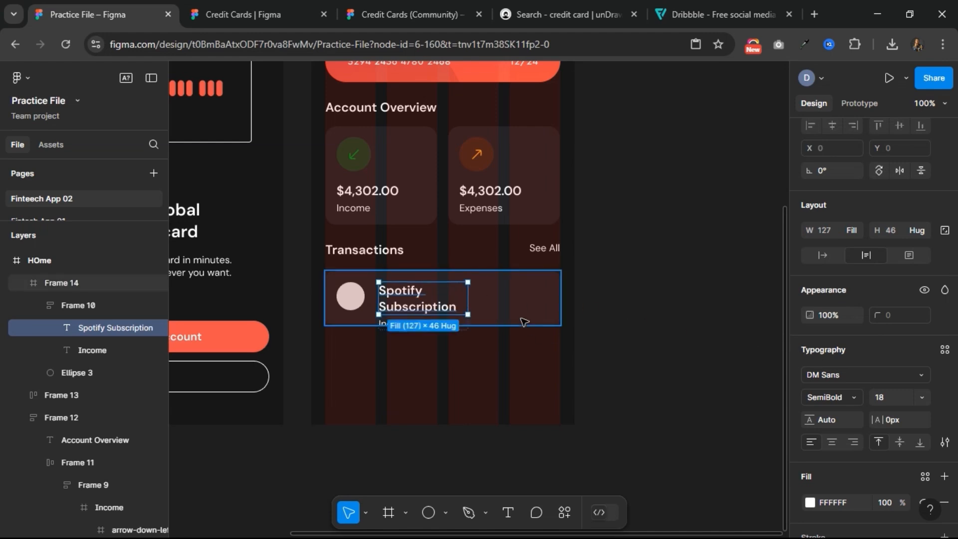
left_click(824, 257)
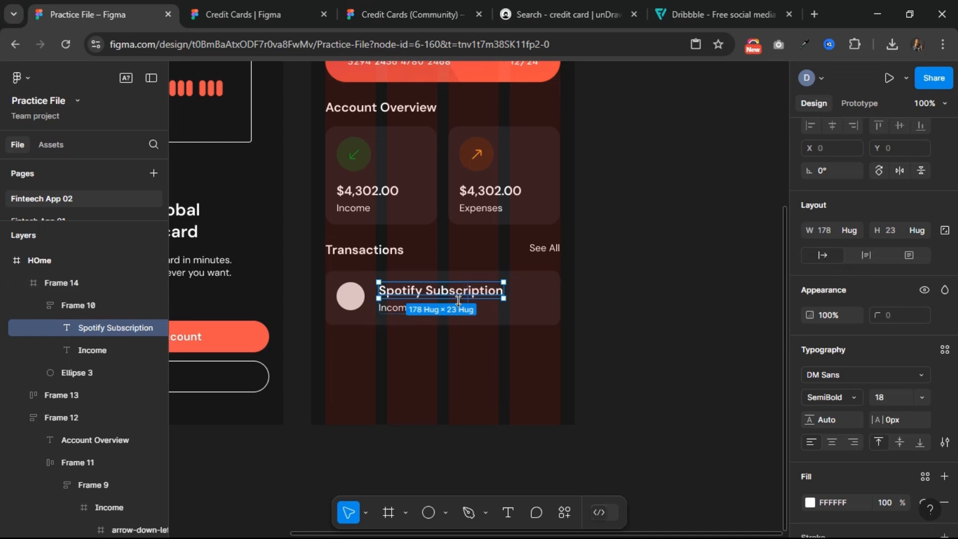
- Duplicate the Income label under Spotify Subscription and change the upper copy's text to "9:00am"
left_click(416, 312)
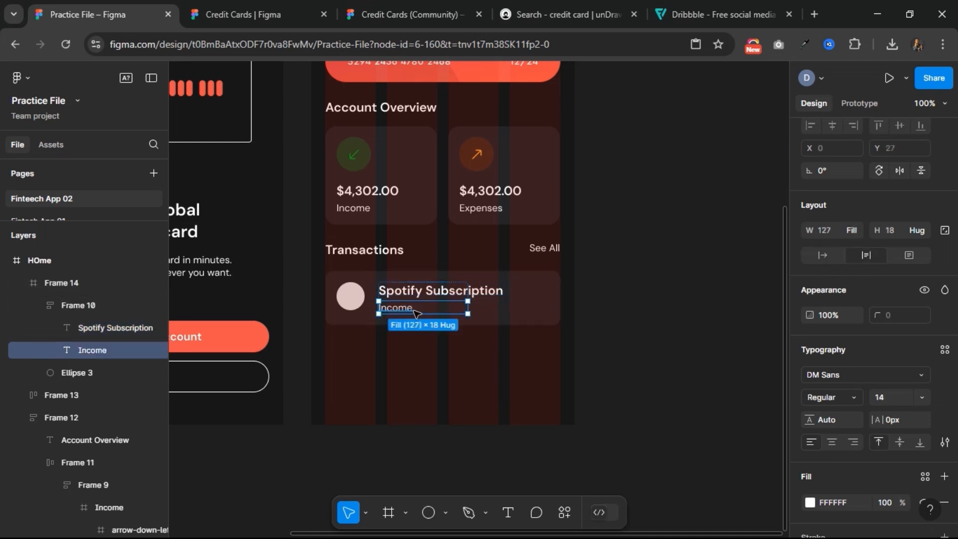
key("ctrl+d")
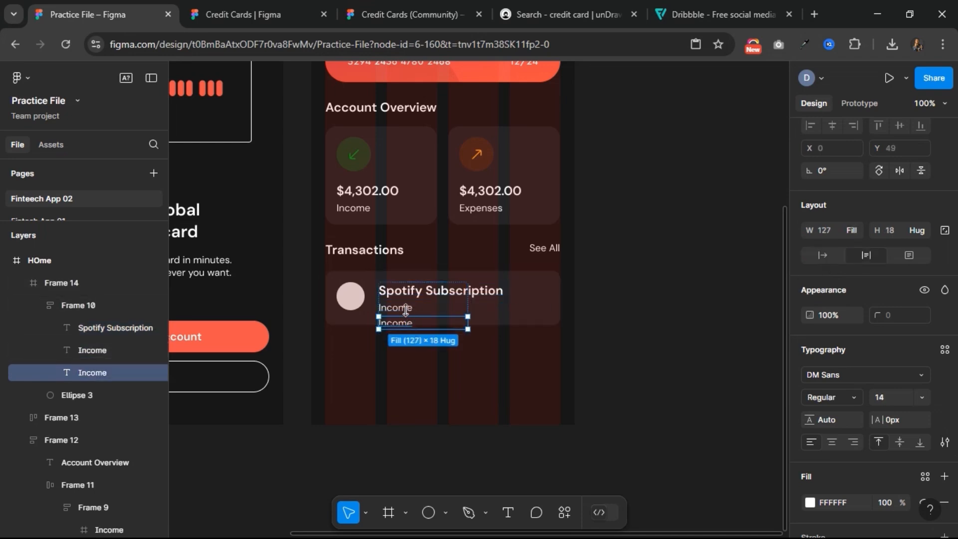
left_click(406, 307)
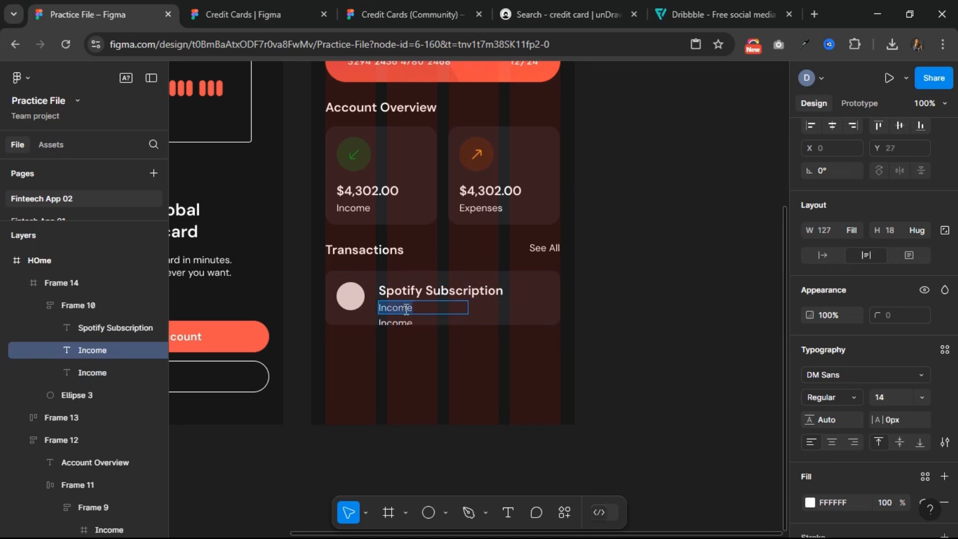
type("9:")
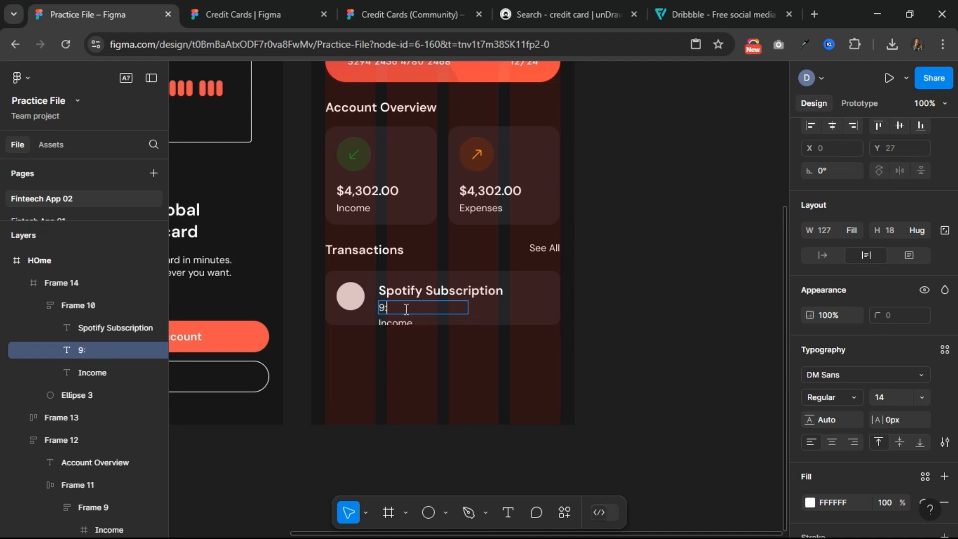
type("AM")
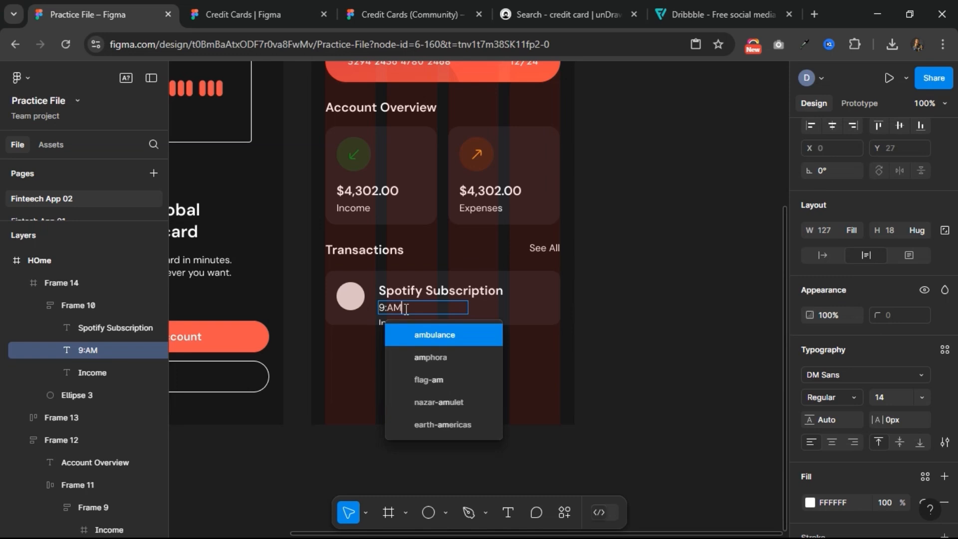
key("BackSpace")
key("BackSpace")
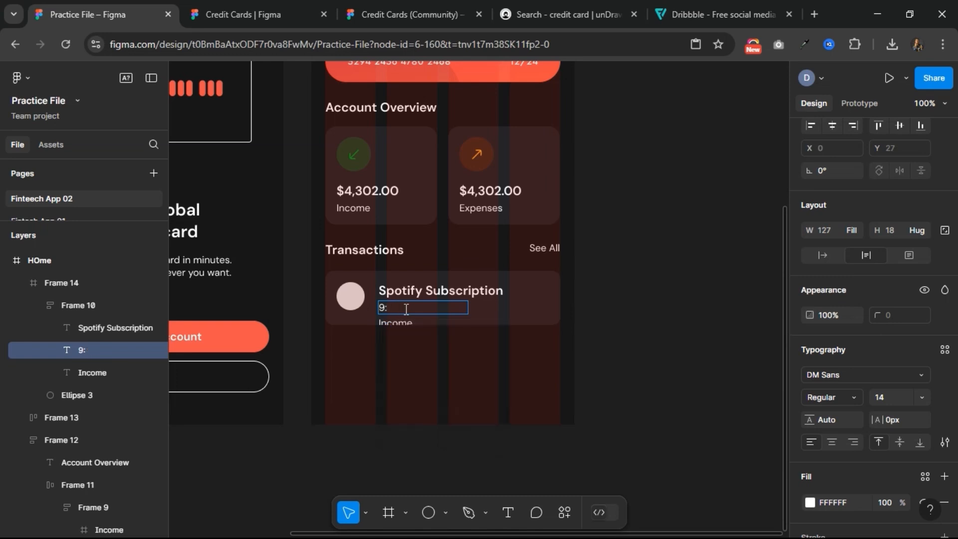
type("00am")
key("Escape")
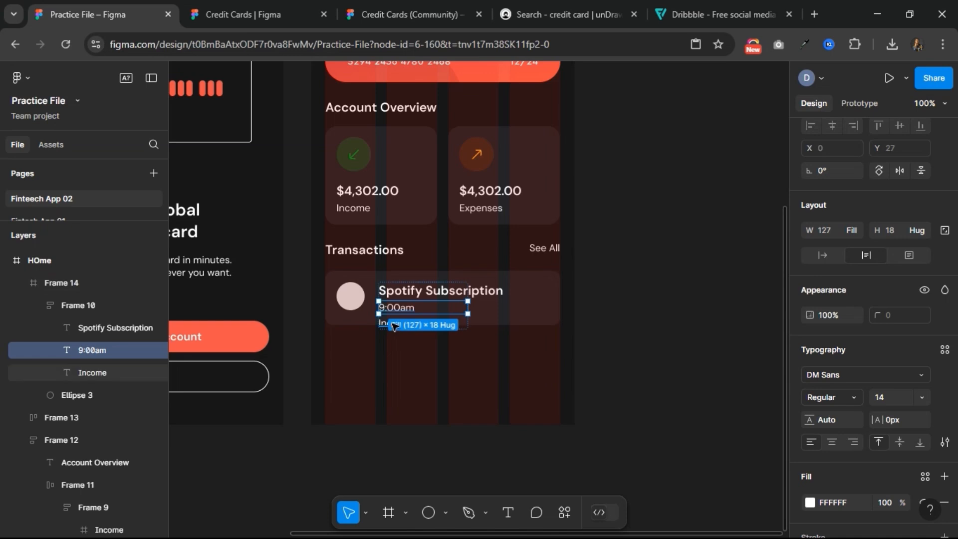
- Change the remaining Income label in the transaction card to "08 Mar 2025"
left_click(394, 324)
double_click(394, 324)
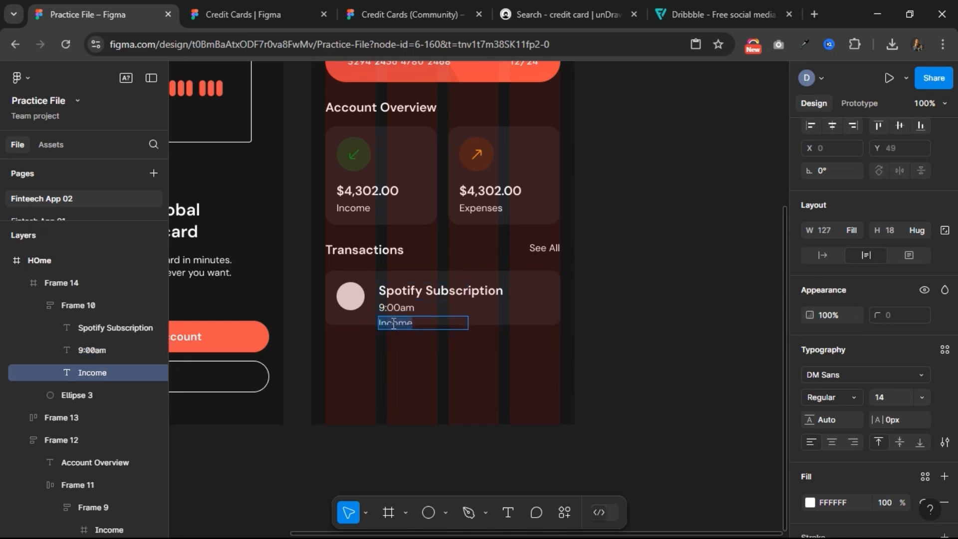
type("08")
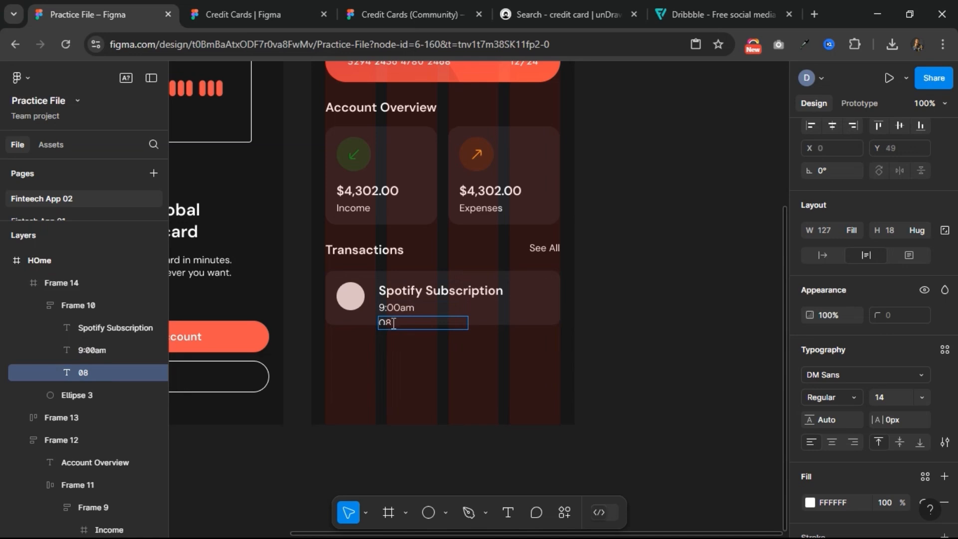
type(" Mar 2025")
key("Escape")
- Wrap the time and date texts in a horizontal auto layout with a gap of 12
left_click(402, 309, "shift")
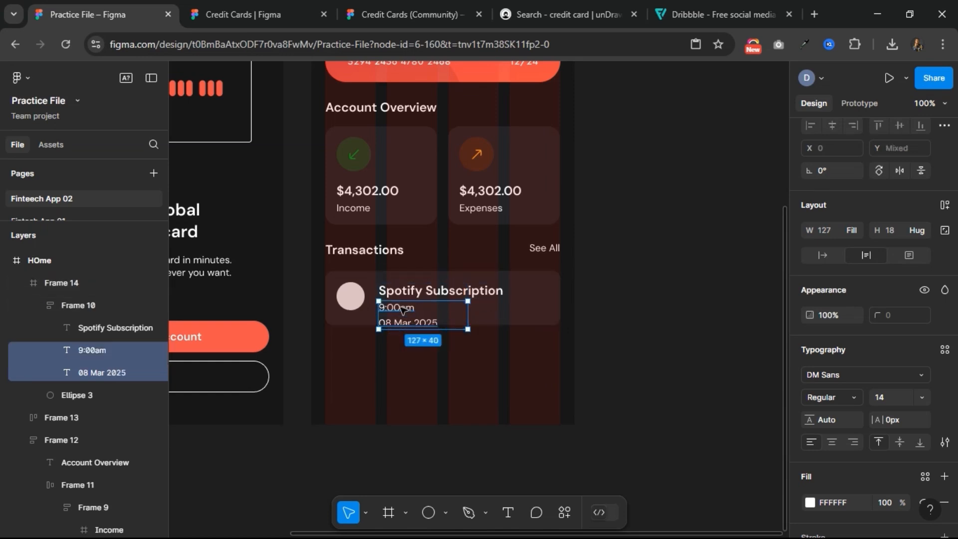
left_click(942, 206)
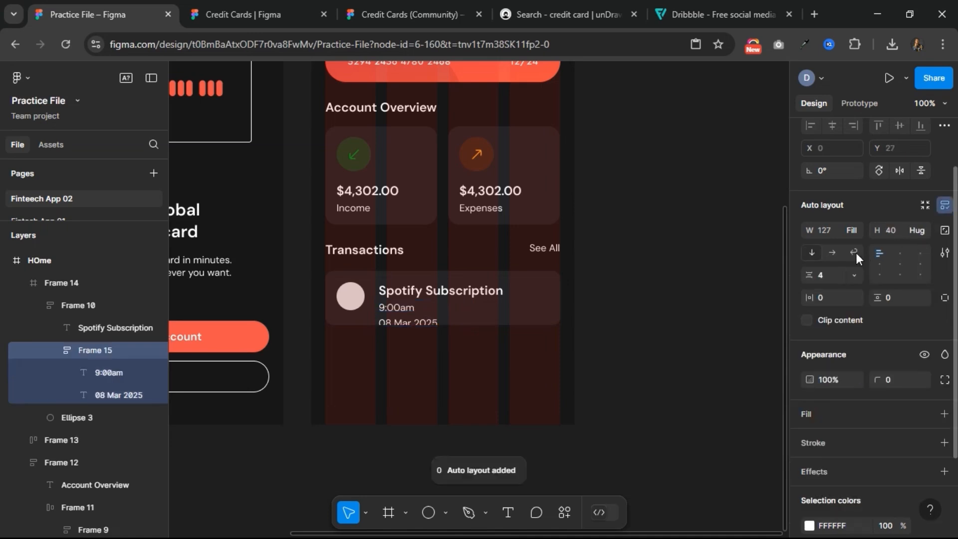
left_click(832, 252)
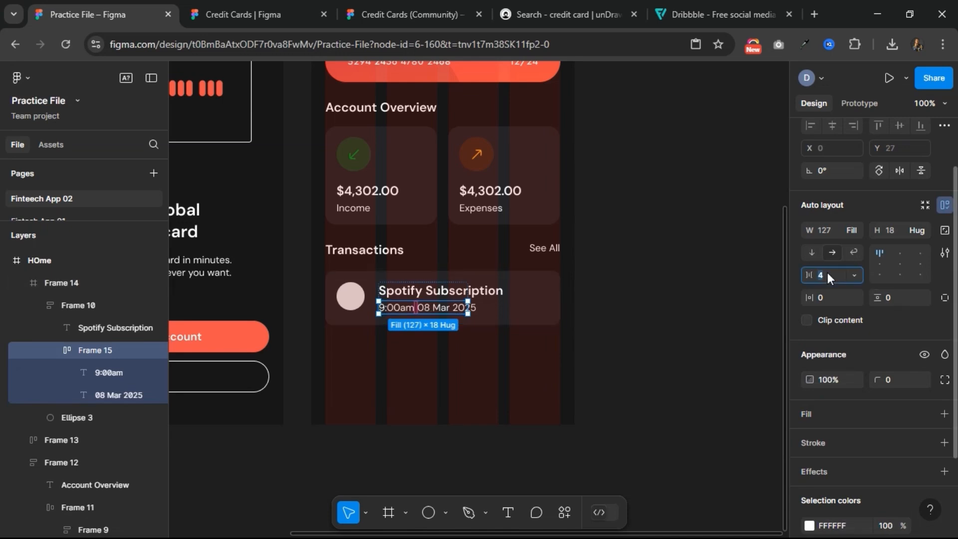
type("12")
key("Return")
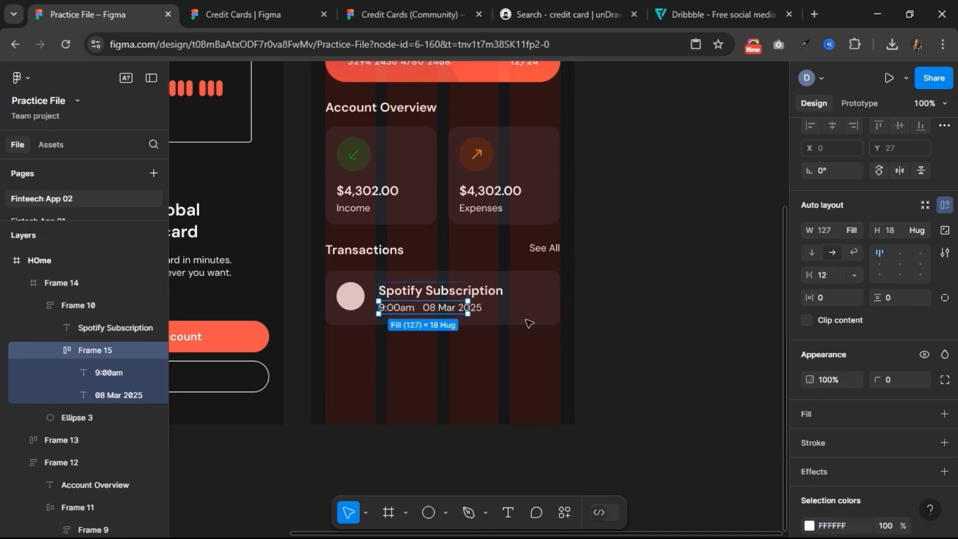
- Set the width of the frame holding the Spotify Subscription title and the time and date row to hug its contents
left_click(489, 294)
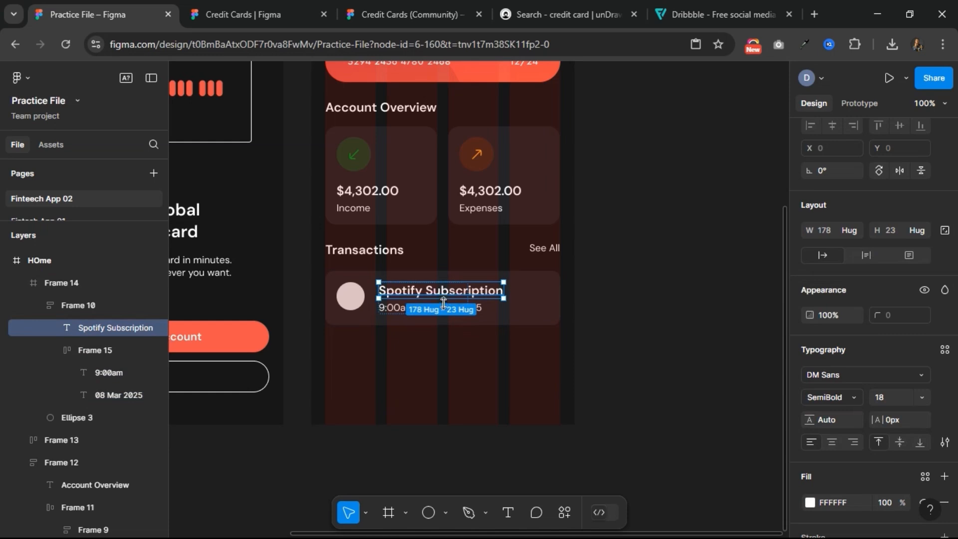
left_click(422, 298)
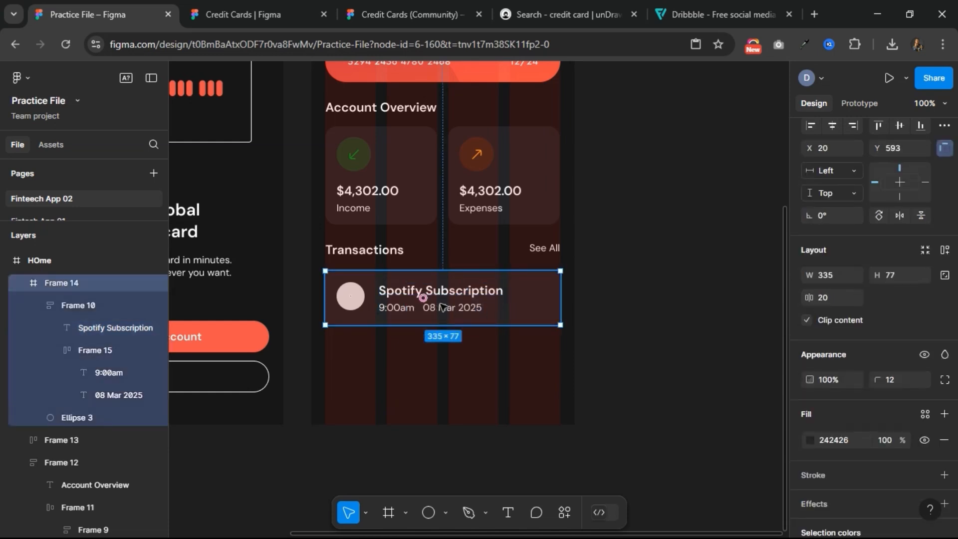
left_click(442, 307)
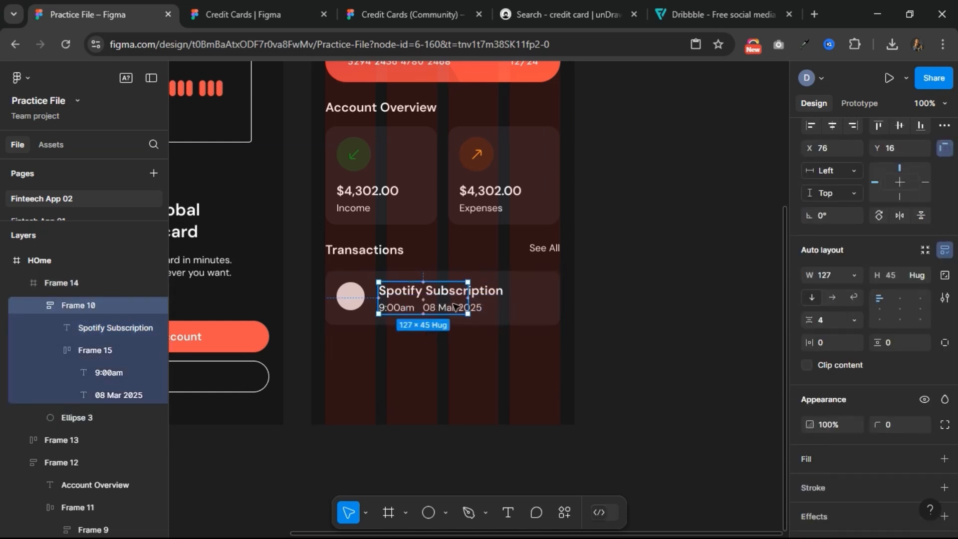
left_click(852, 276)
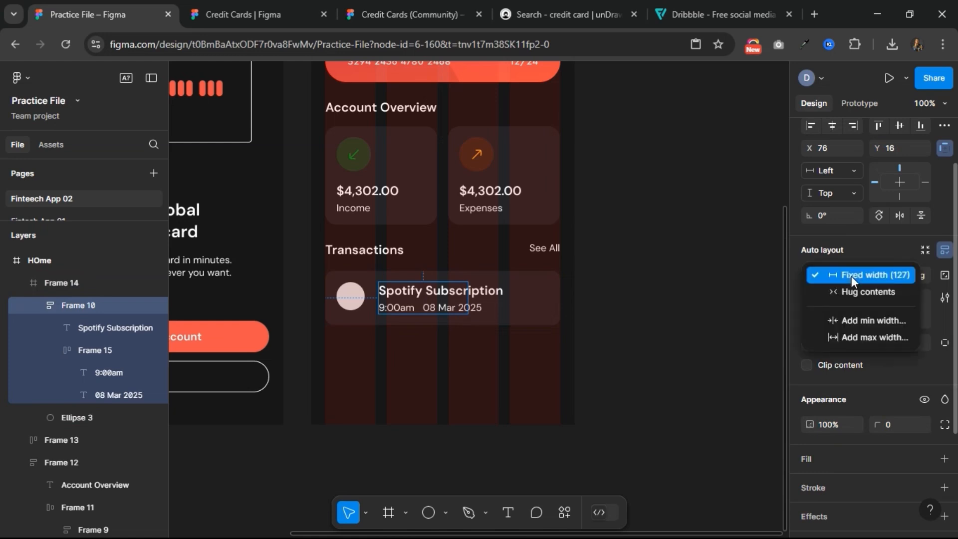
left_click(852, 294)
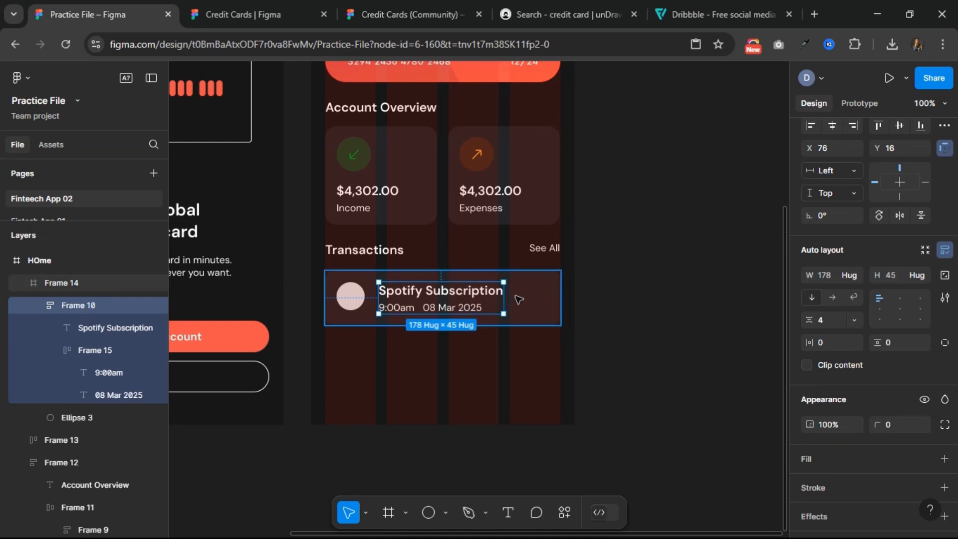
- Set the font size of the Spotify Subscription title to 16
left_click(464, 295)
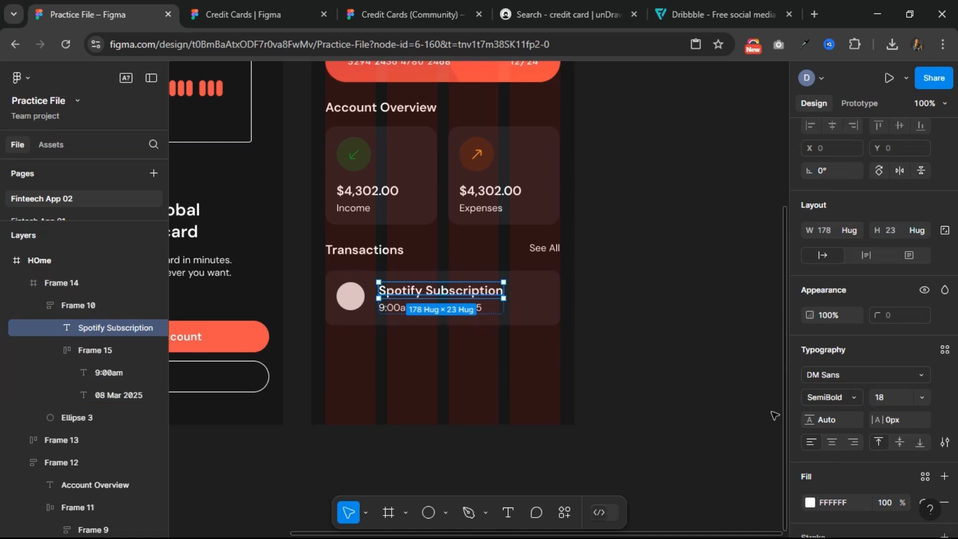
left_click(885, 399)
type("1")
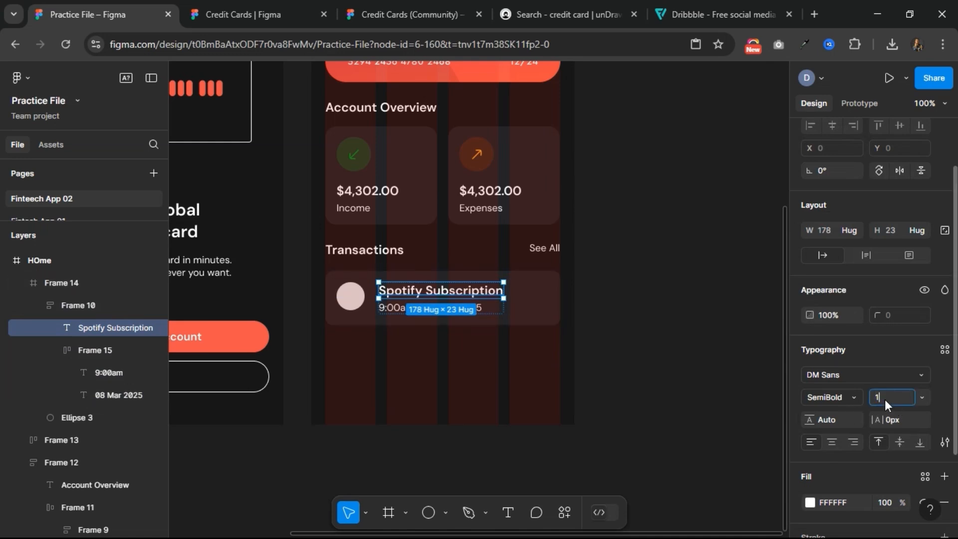
type("6")
key("Return")
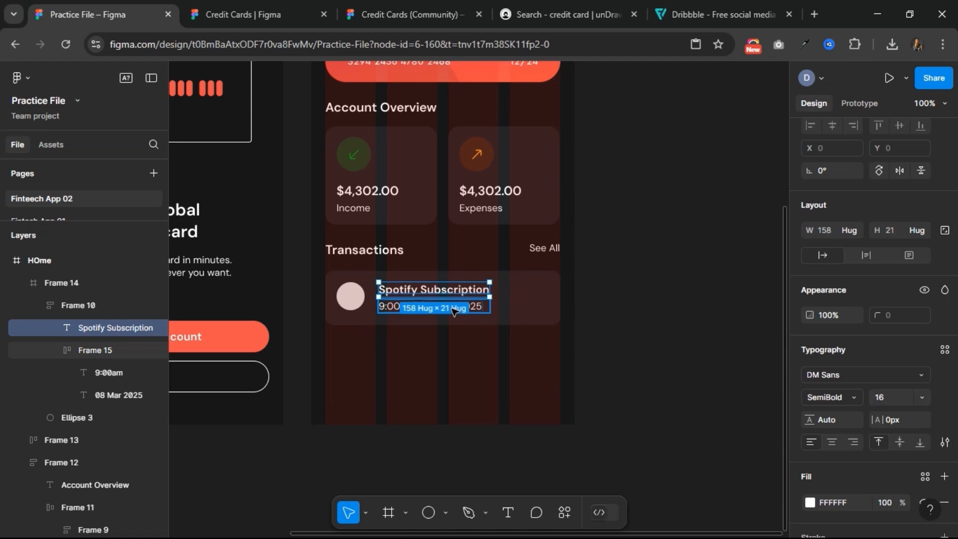
- Set the font size of both the 9:00am and 08 Mar 2025 texts to 12
left_click(454, 311)
left_click(433, 310)
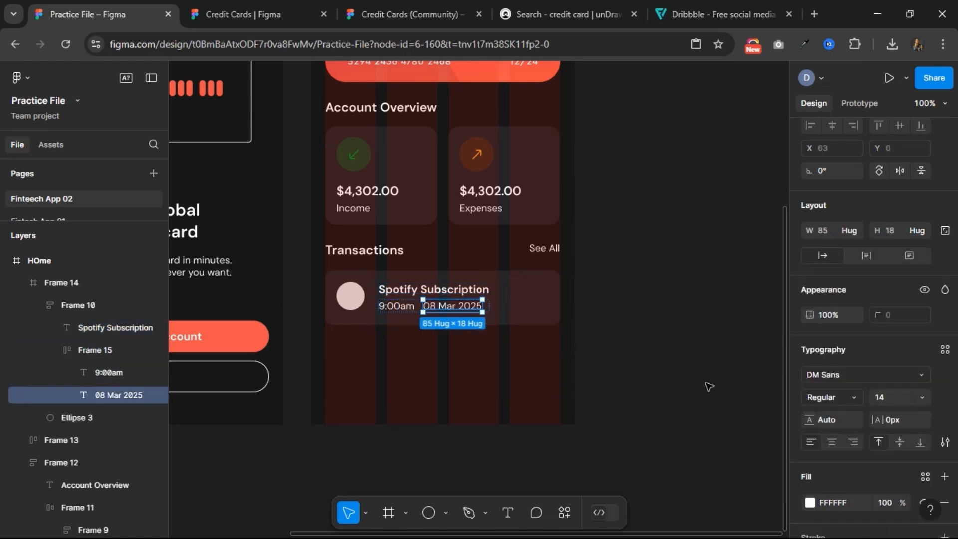
key("ctrl+a")
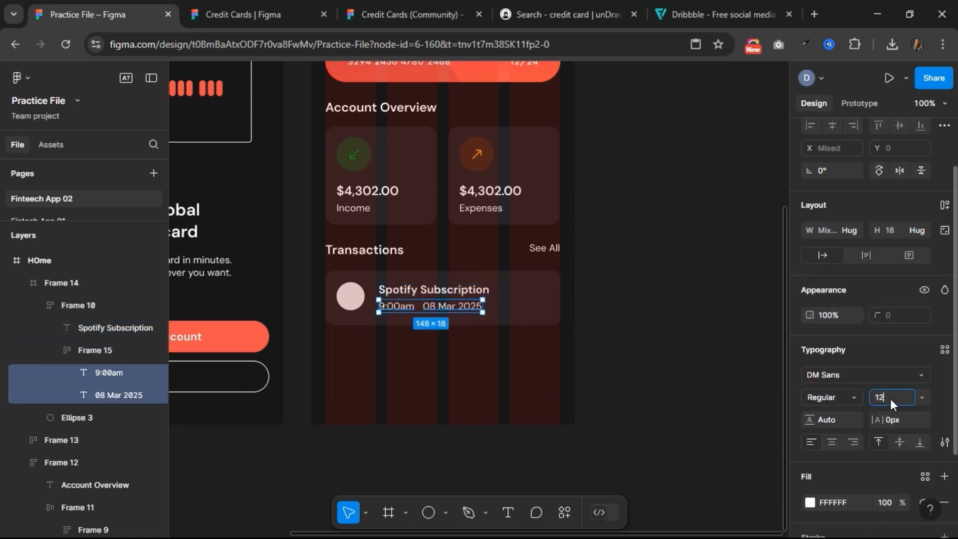
key("Return")
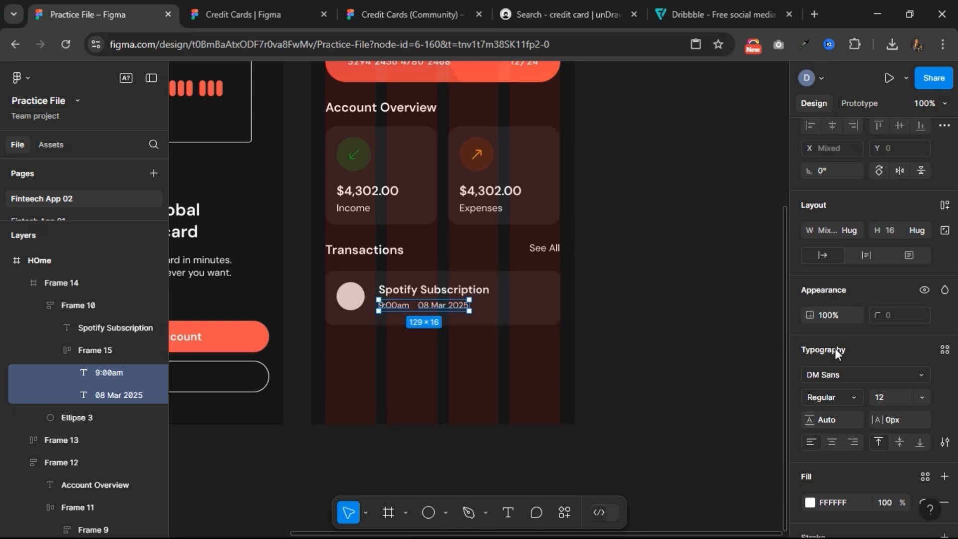
- Set the gap between the time and date texts in their auto layout row to 8
left_click(430, 312)
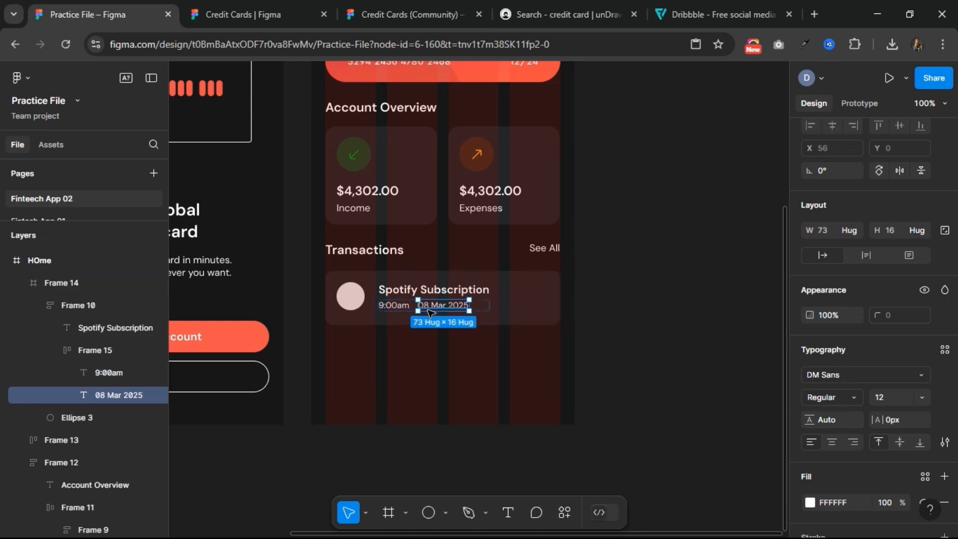
left_click(404, 307, "shift")
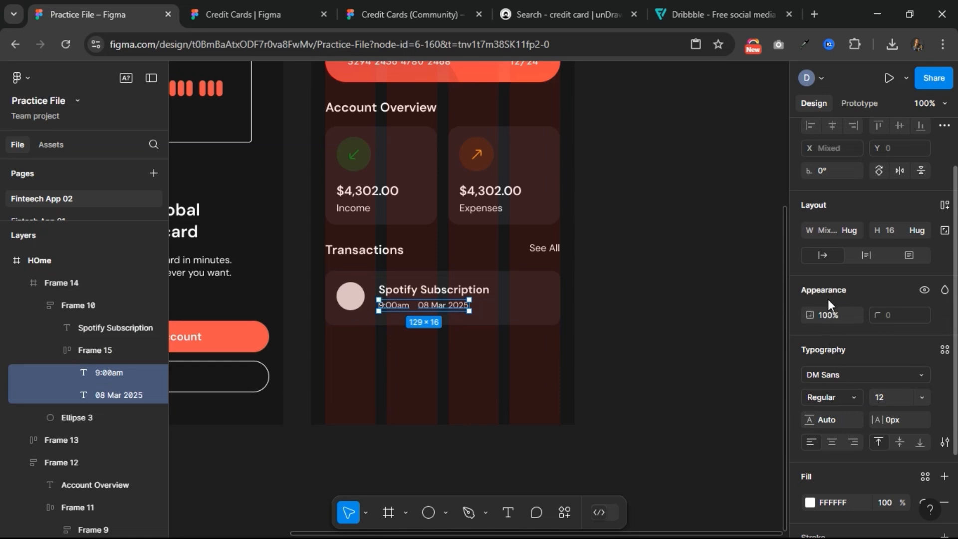
scroll(828, 299, "up", 2)
left_click(423, 291)
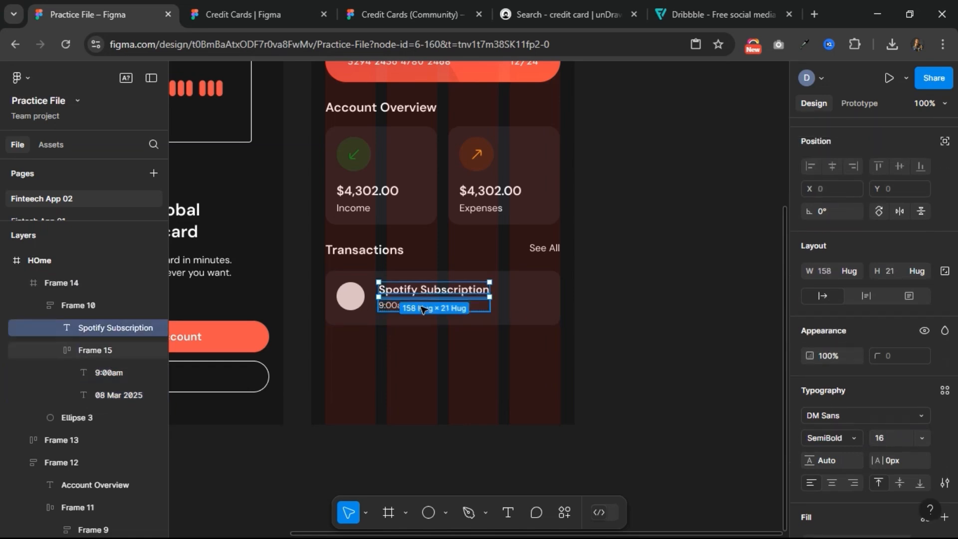
left_click(422, 308)
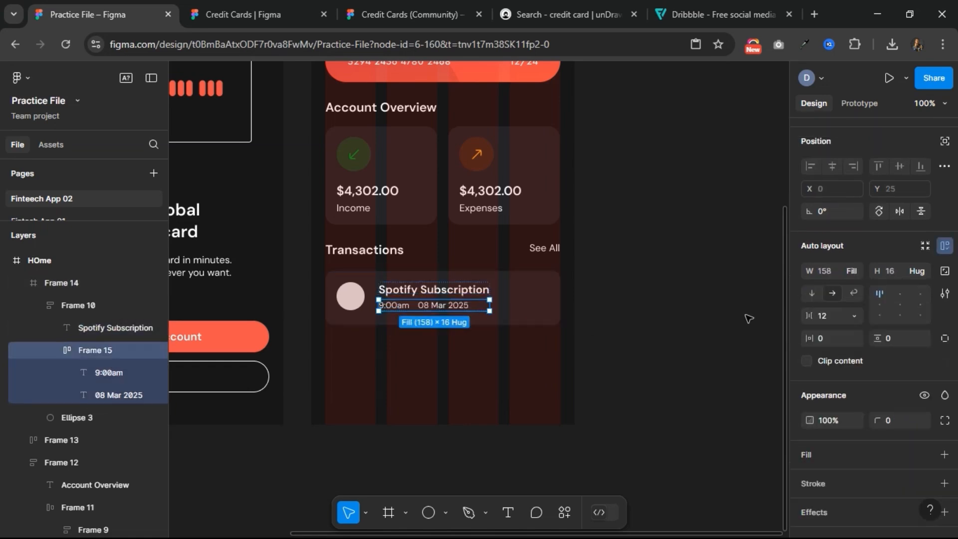
left_click(826, 316)
type("8")
key("Return")
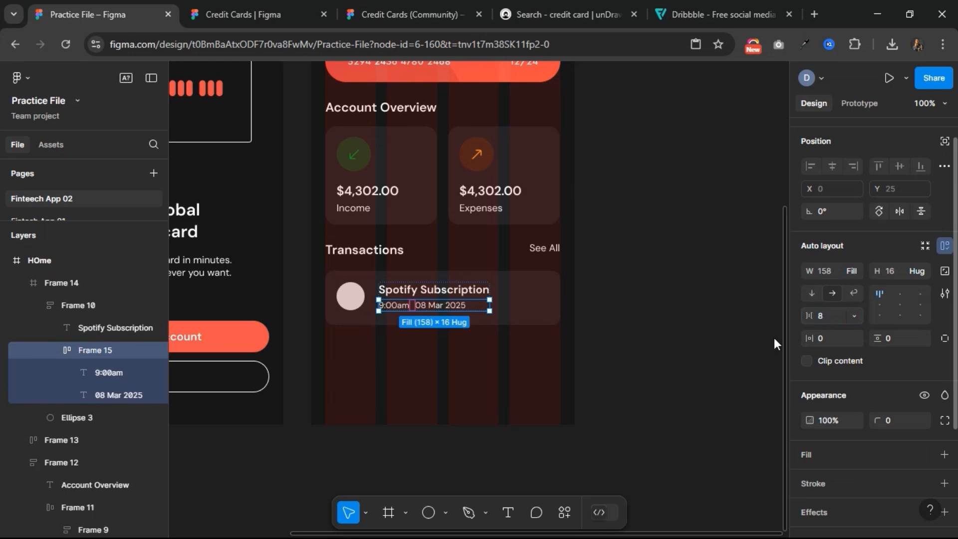
- Wrap the icon circle and the title and date text group in a horizontal auto layout with a gap of 12
left_click(494, 306)
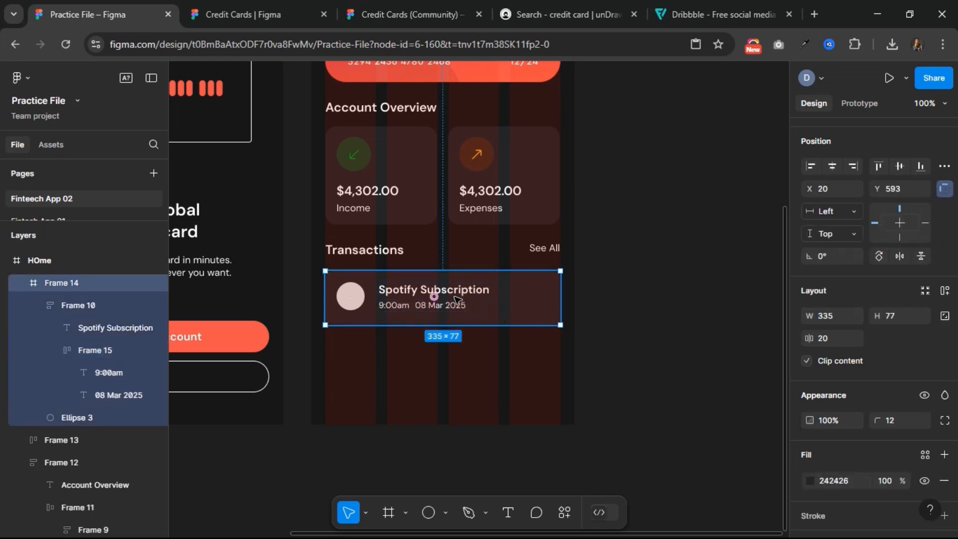
double_click(445, 300)
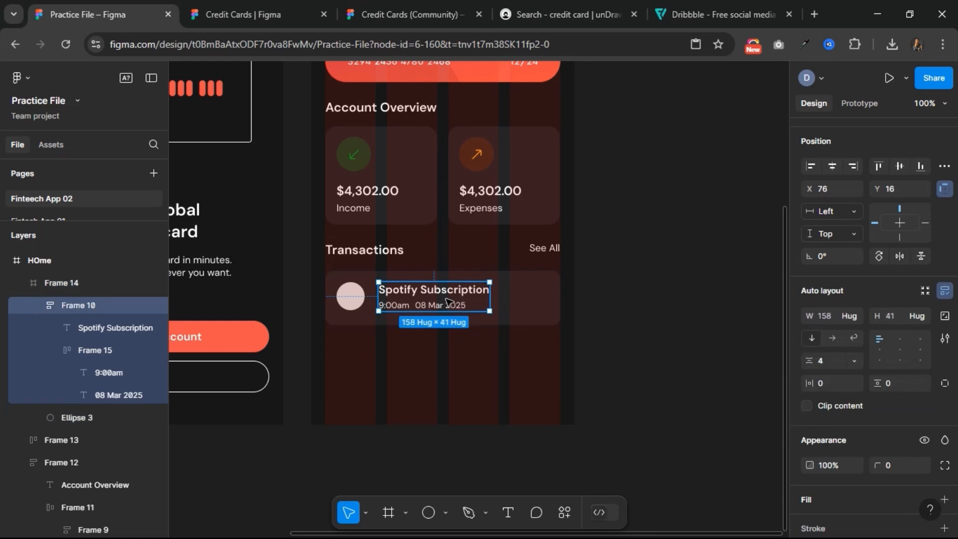
left_click(356, 303, "shift")
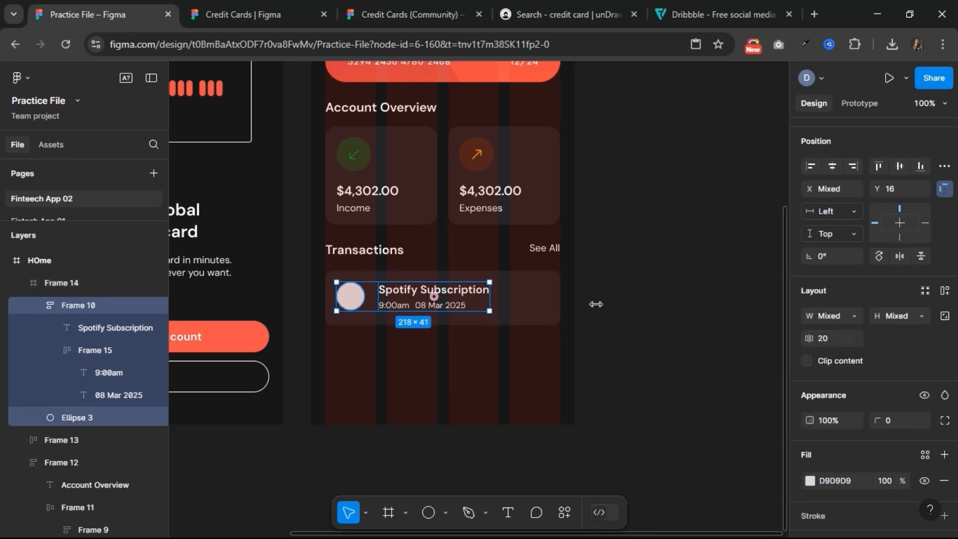
left_click(945, 291)
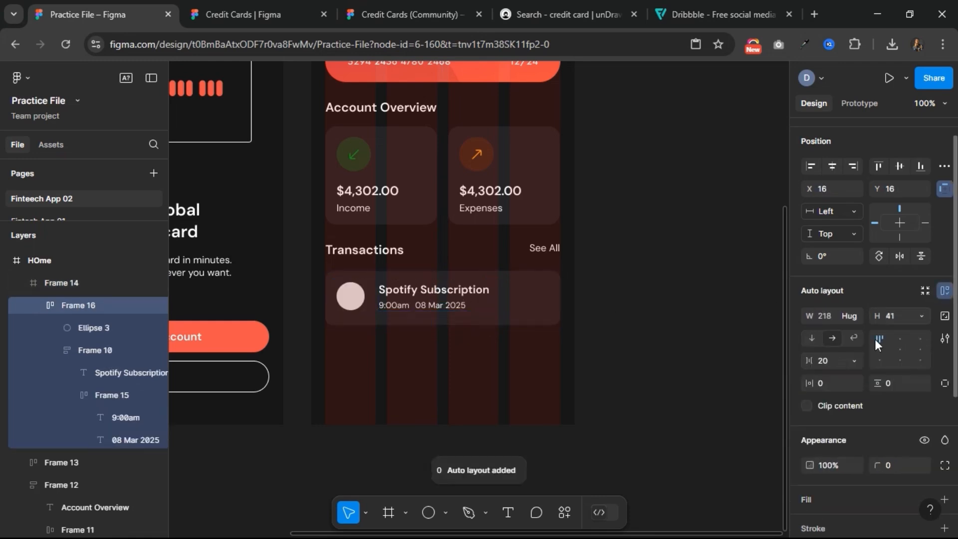
left_click(830, 361)
type("16")
key("Return")
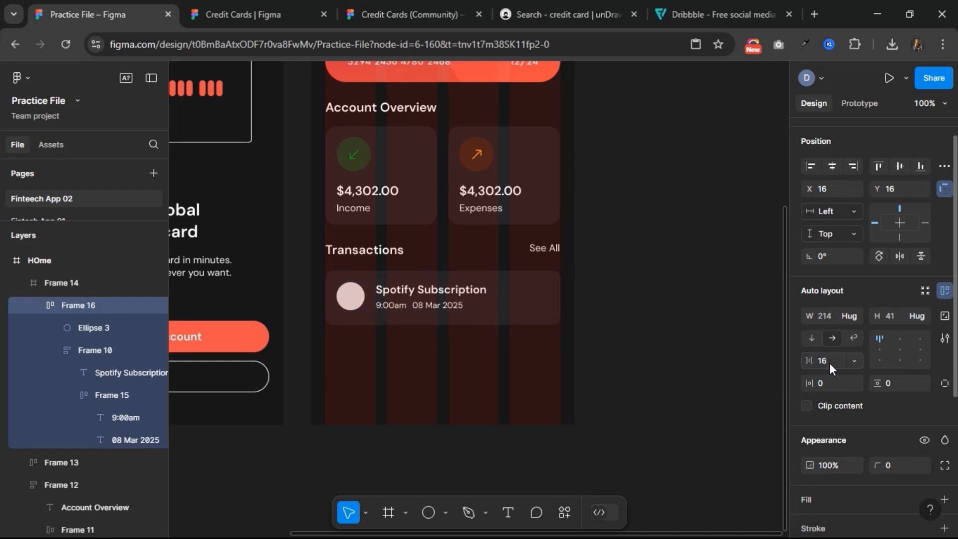
left_click(829, 361)
type("12")
key("Return")
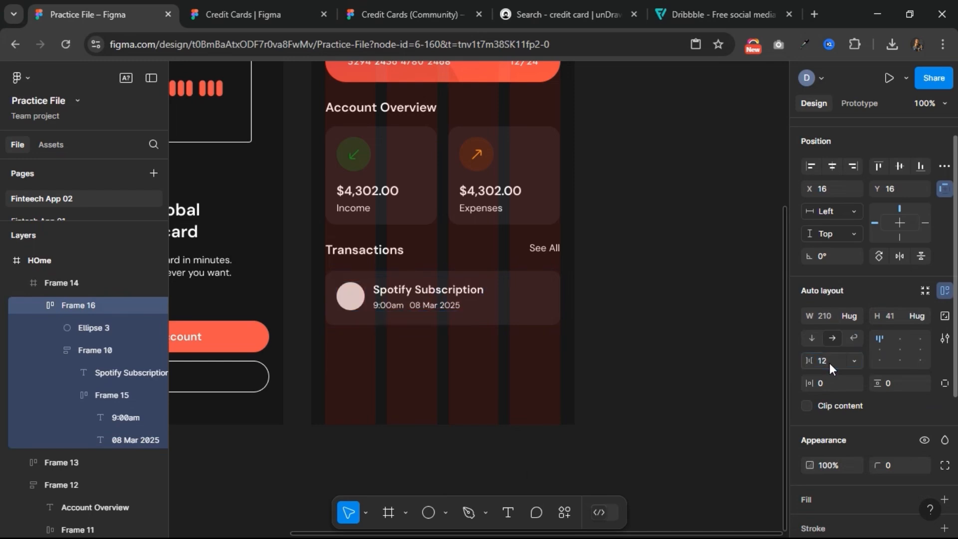
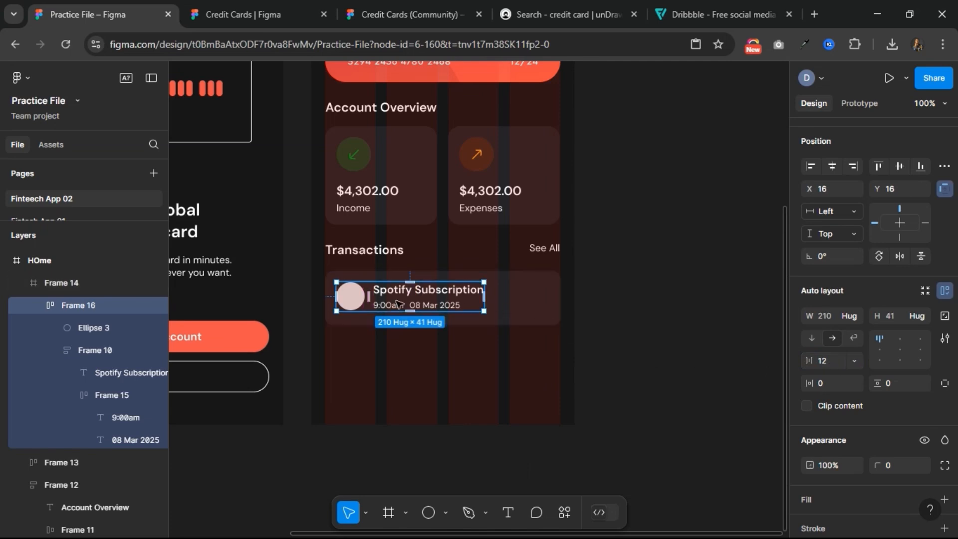
- Add the text "+ $40.00" to the transaction card and position it near the card's right edge at X 268, Y 32
left_click(508, 513)
left_click(528, 303)
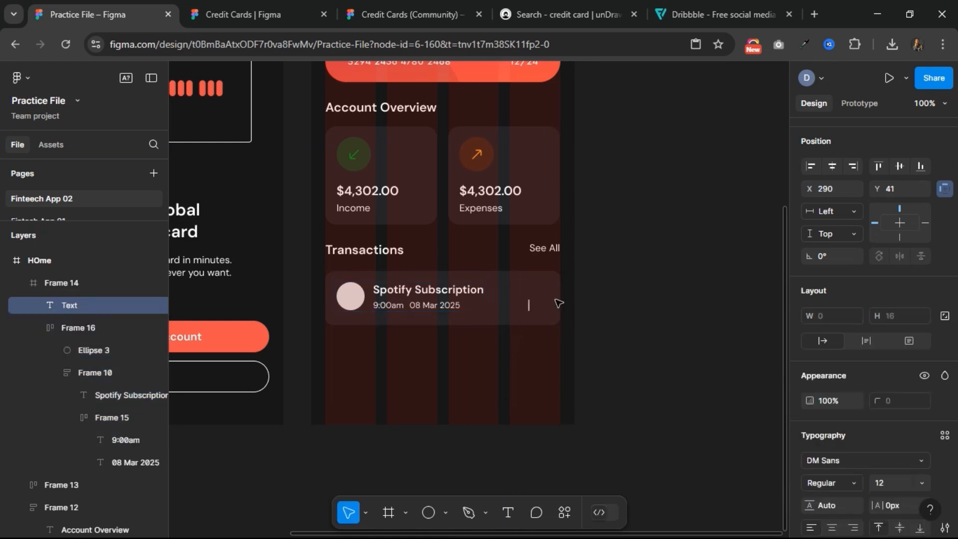
type("+ 4")
key("BackSpace")
type("$40.00")
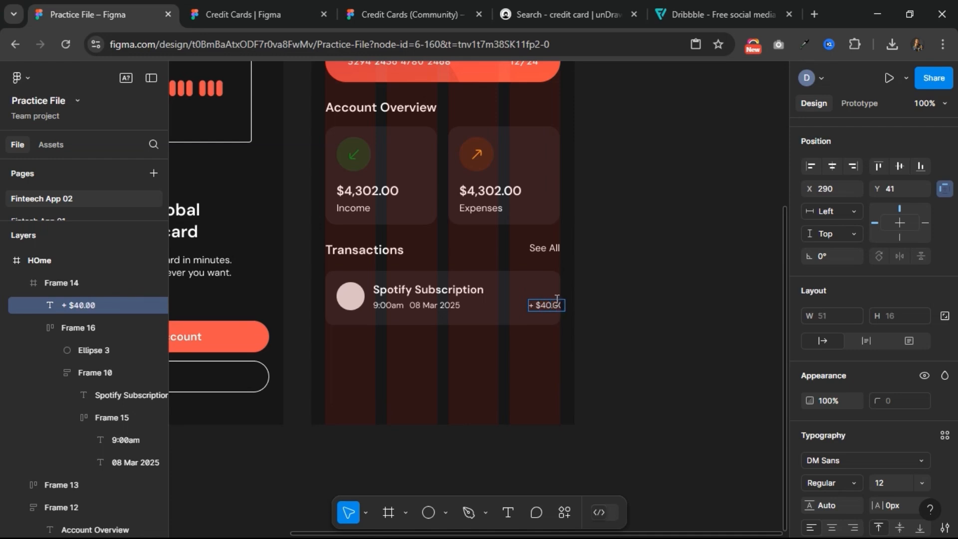
key("Escape")
left_click_drag(549, 308, 537, 302)
key("alt")
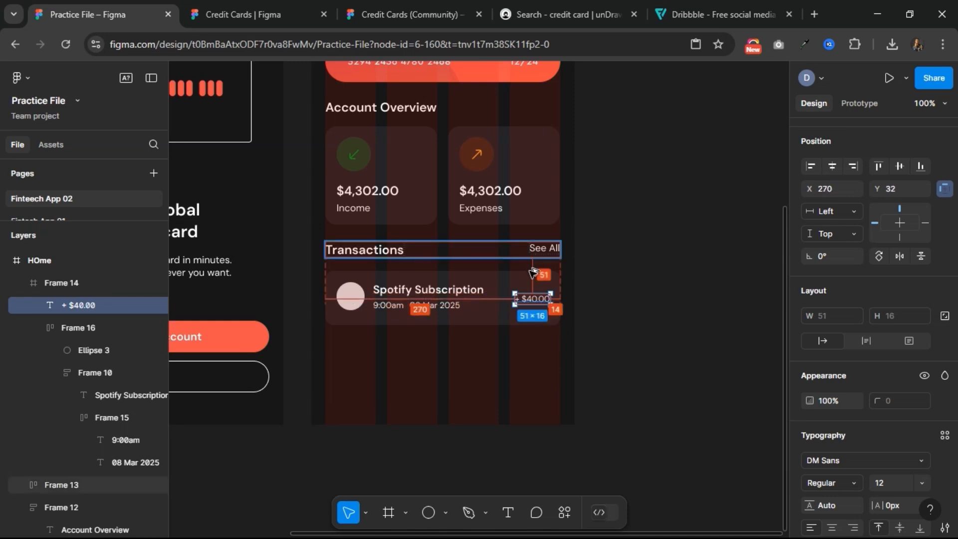
key("Left")
key("Left")
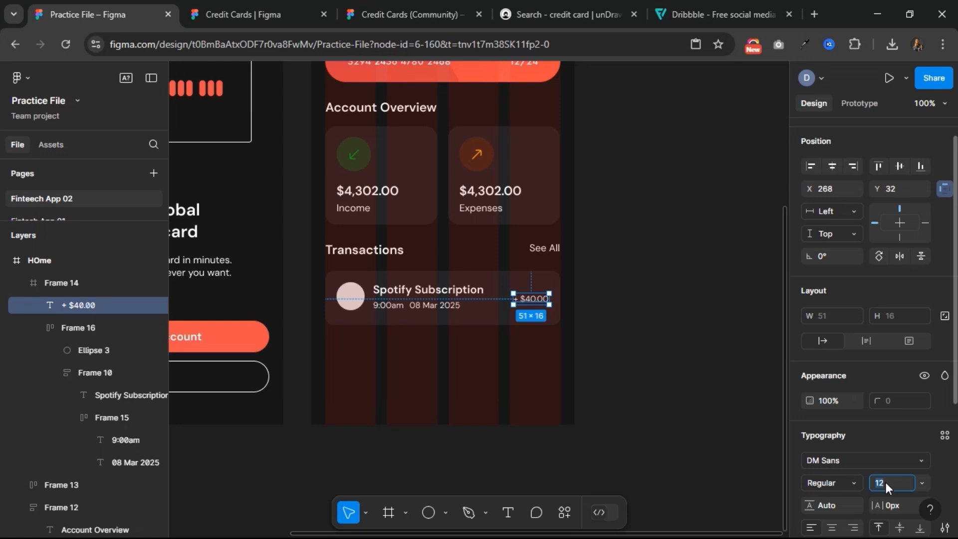
- Set the + $40.00 amount text to font size 16 and SemiBold weight
key("Return")
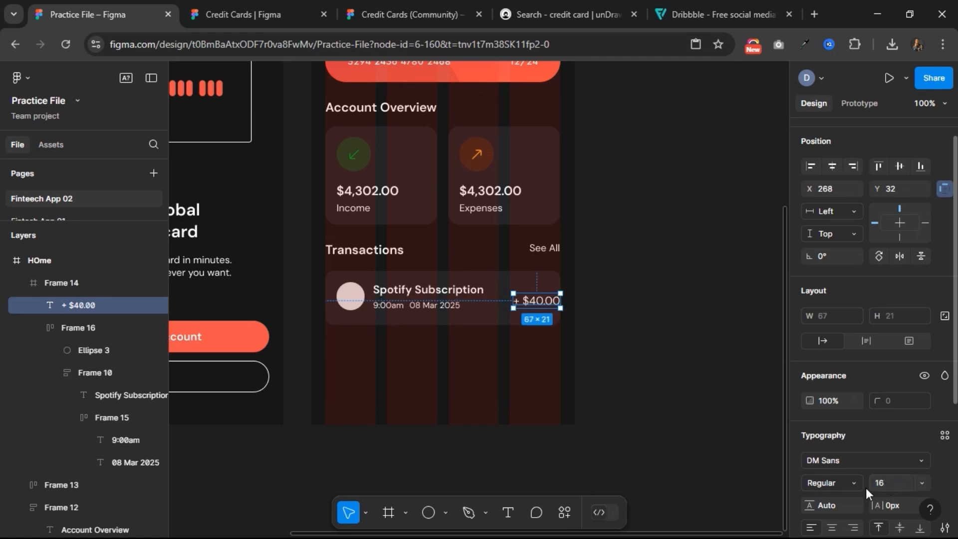
left_click(853, 481)
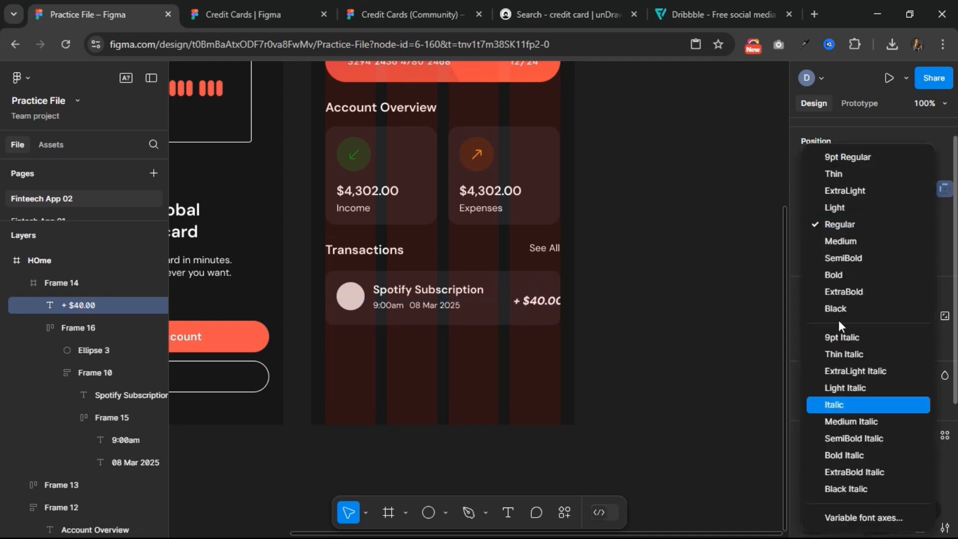
left_click(841, 256)
- Shift the amount text left to X 251 and wrap it with the circle and text group in a horizontal auto layout
left_click_drag(538, 302, 528, 302)
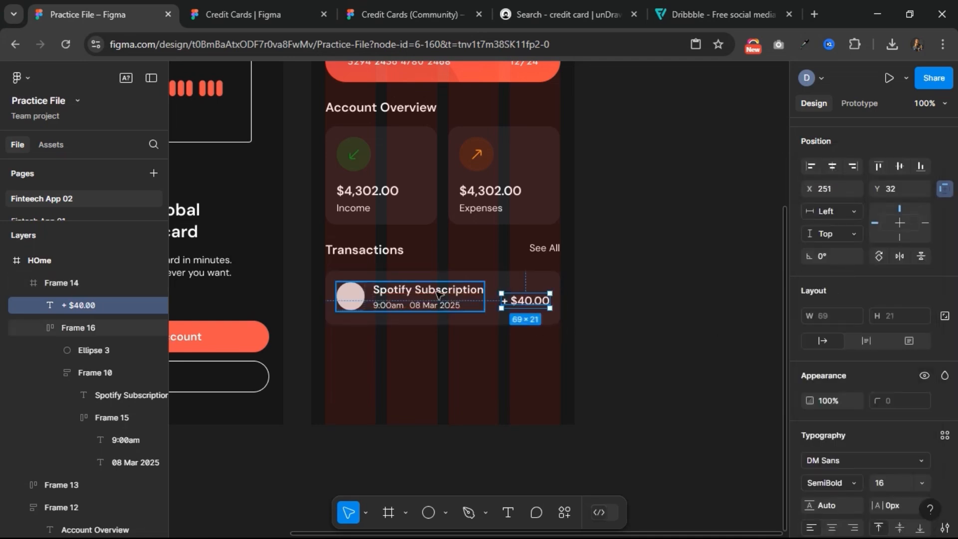
left_click(436, 295, "shift")
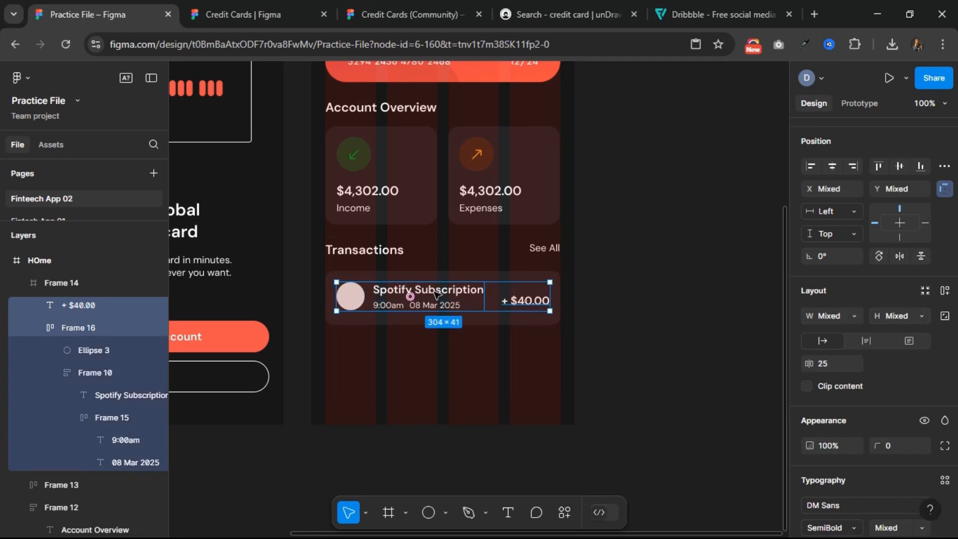
left_click(944, 290)
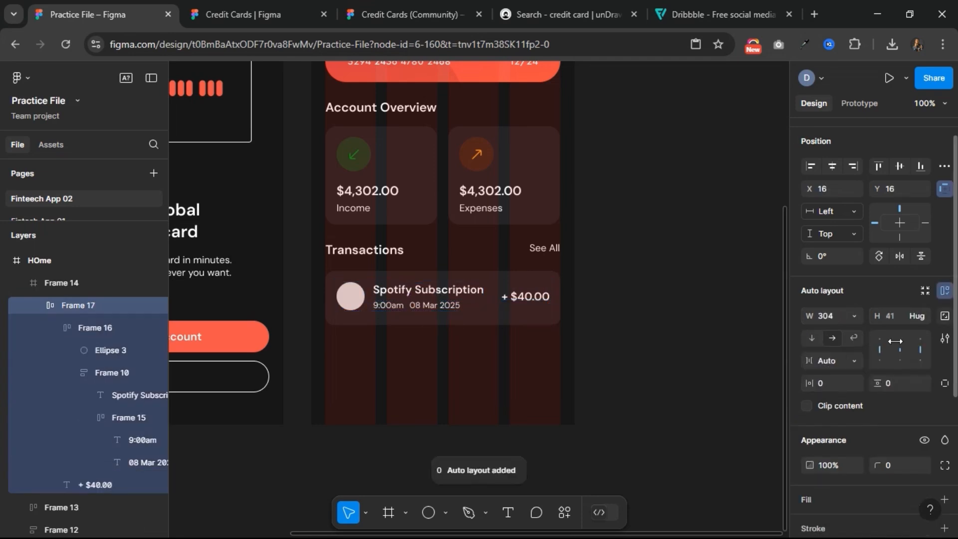
- Rename the transaction card's outer frame as "Transaction_Card"
left_click(427, 275)
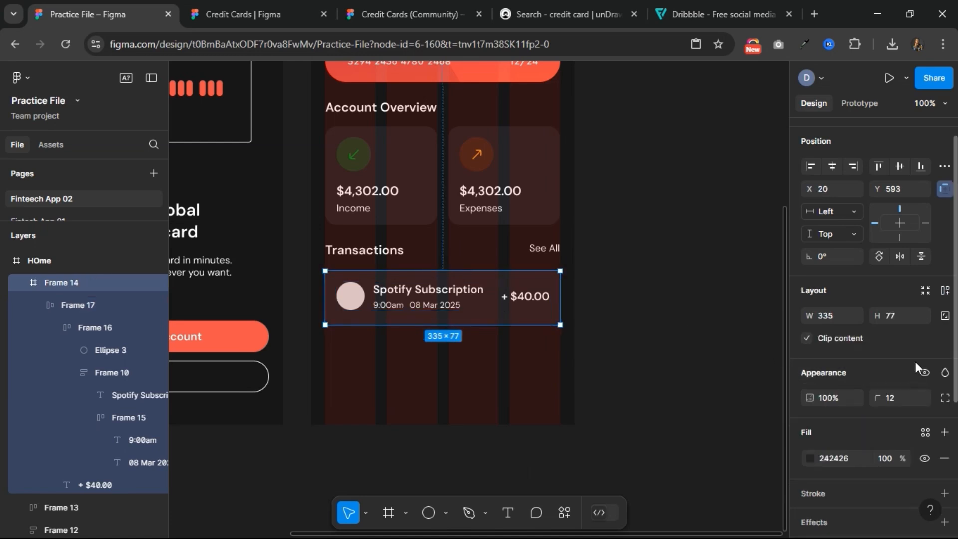
double_click(67, 282)
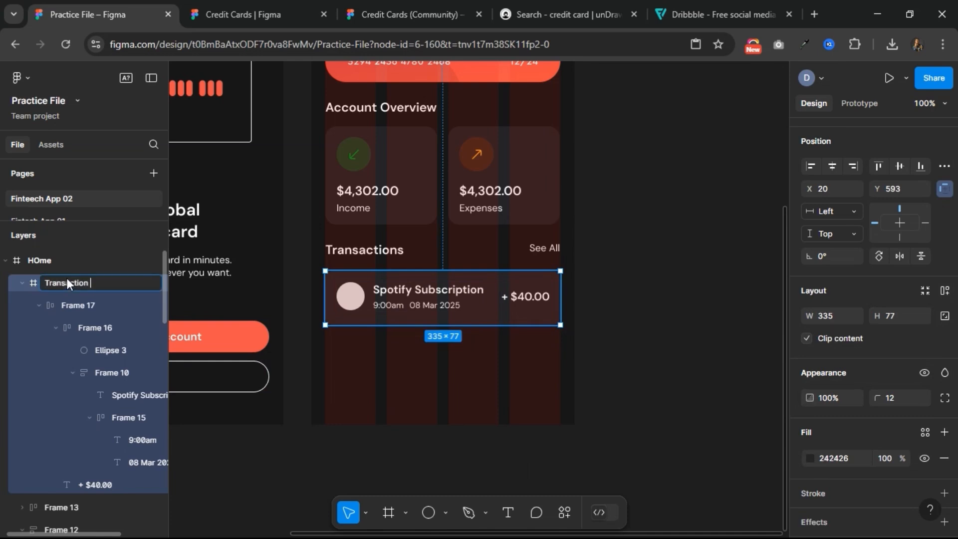
type("Transaction_Card")
key("Return")
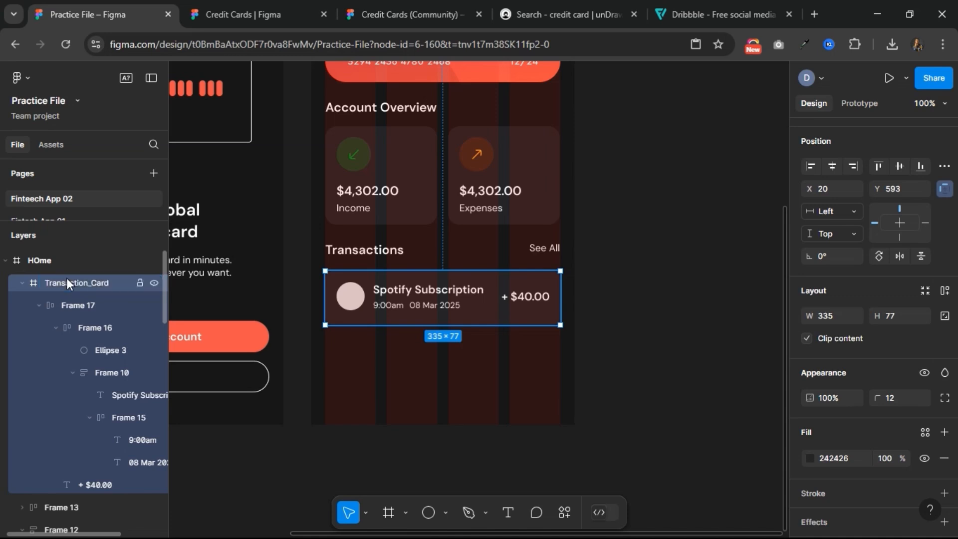
- Rename the auto layout frame directly inside Transaction_Card as "Content"
left_click(77, 306)
double_click(76, 306)
type("Co")
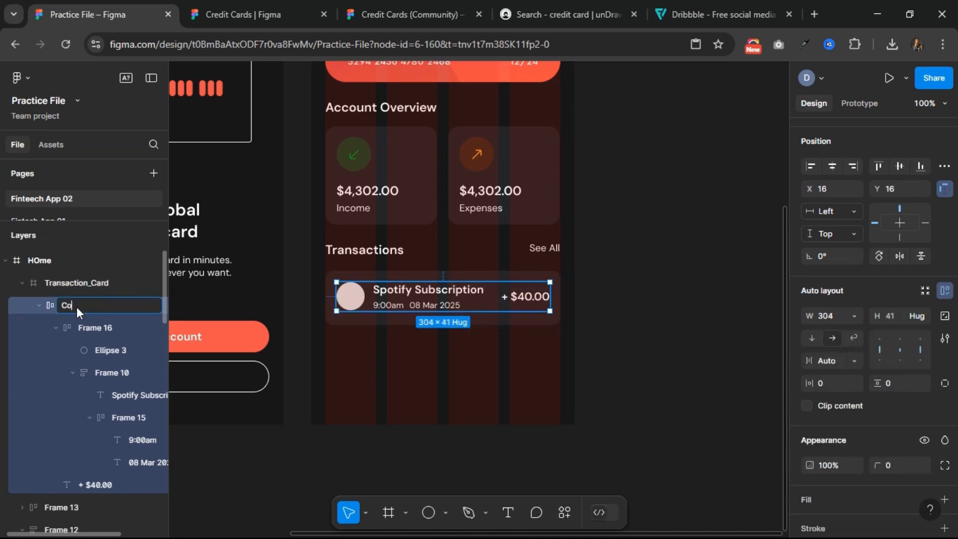
type("ntent")
key("Return")
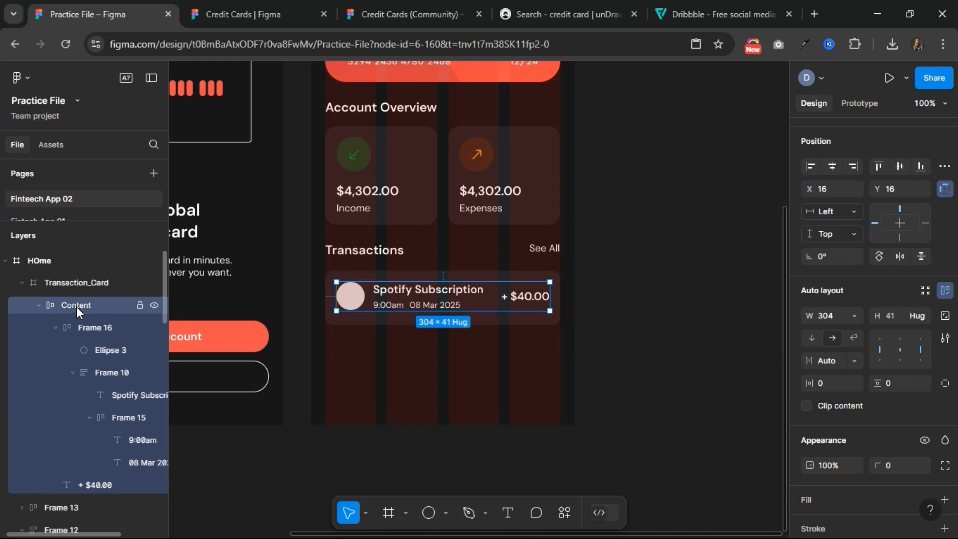
- Rename the frame holding the circle and the text group as "Icon_Header"
left_click(90, 326)
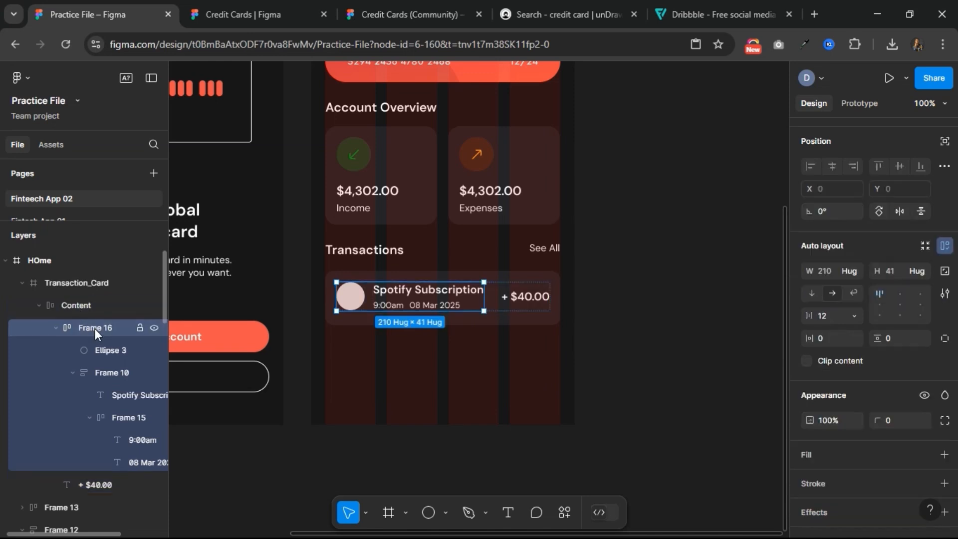
double_click(95, 328)
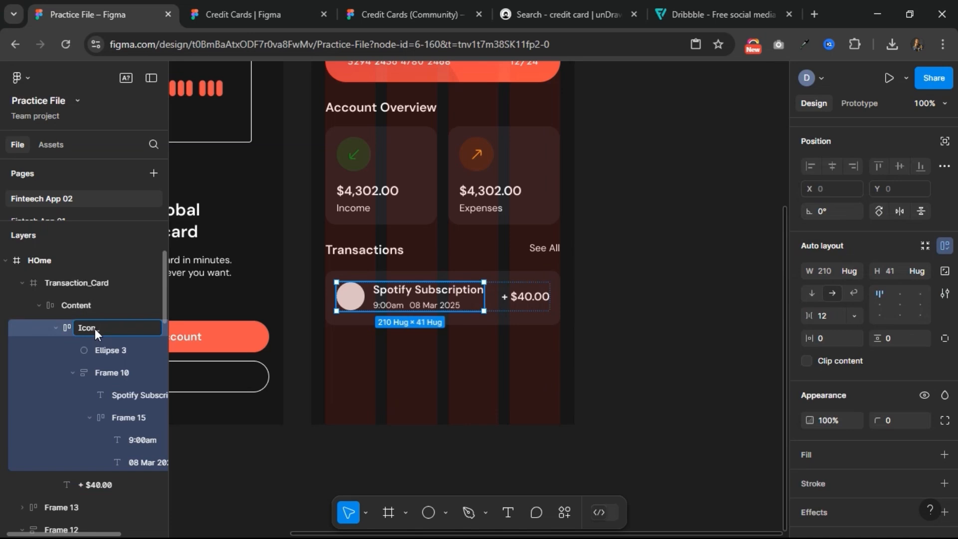
type("Icon_Header")
key("Return")
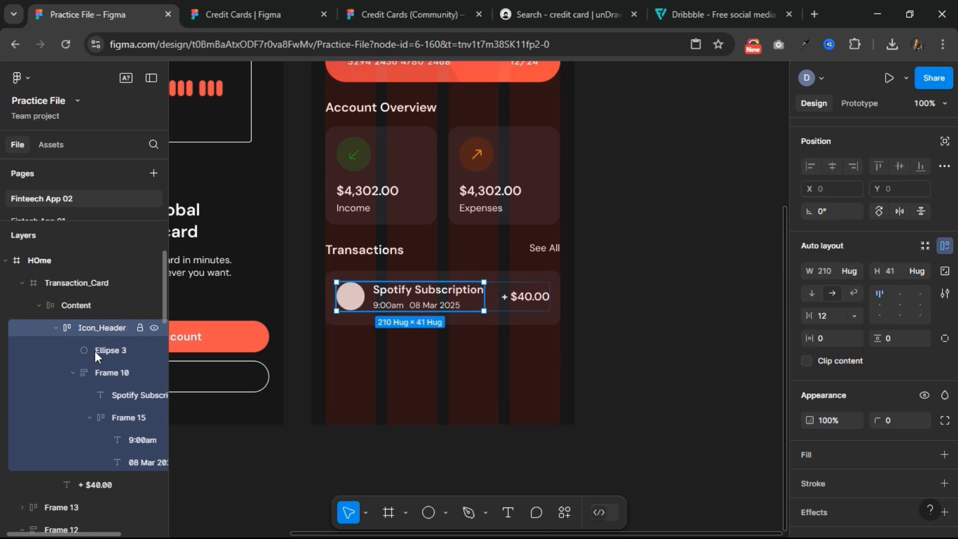
- Rename the frame containing the title, time and date as "Header_Date_Time" and collapse it and Icon_Header in the layer list
left_click(97, 375)
double_click(109, 374)
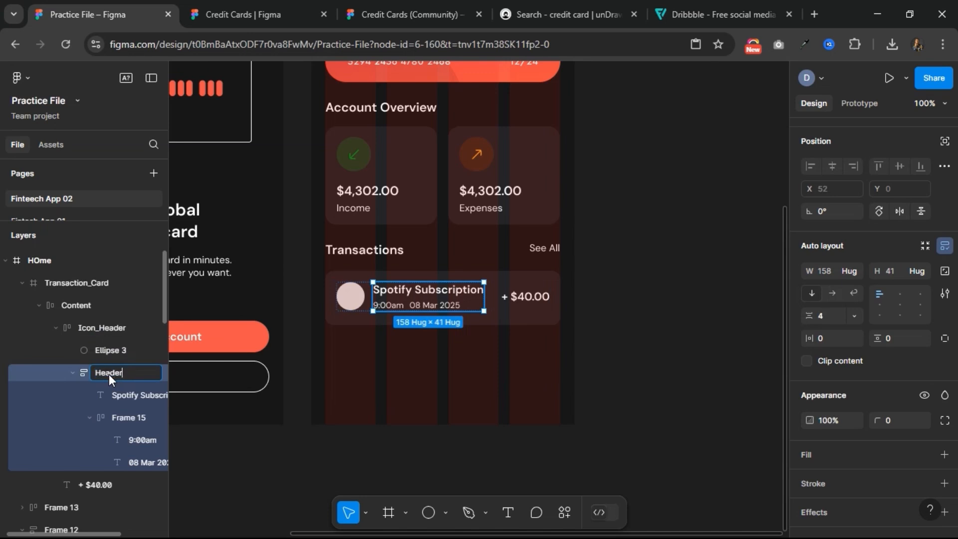
type("Header_DAt")
type("te_T")
key("Return")
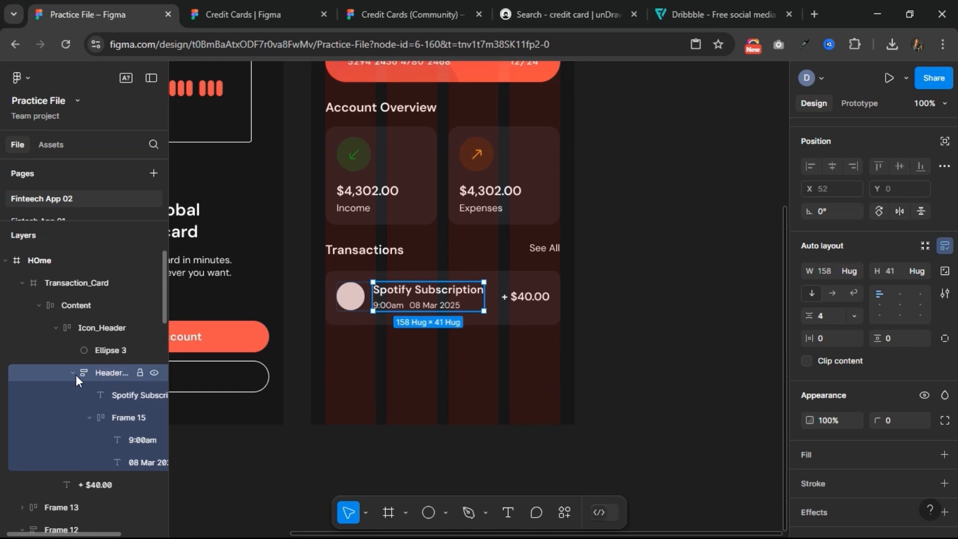
left_click(76, 375)
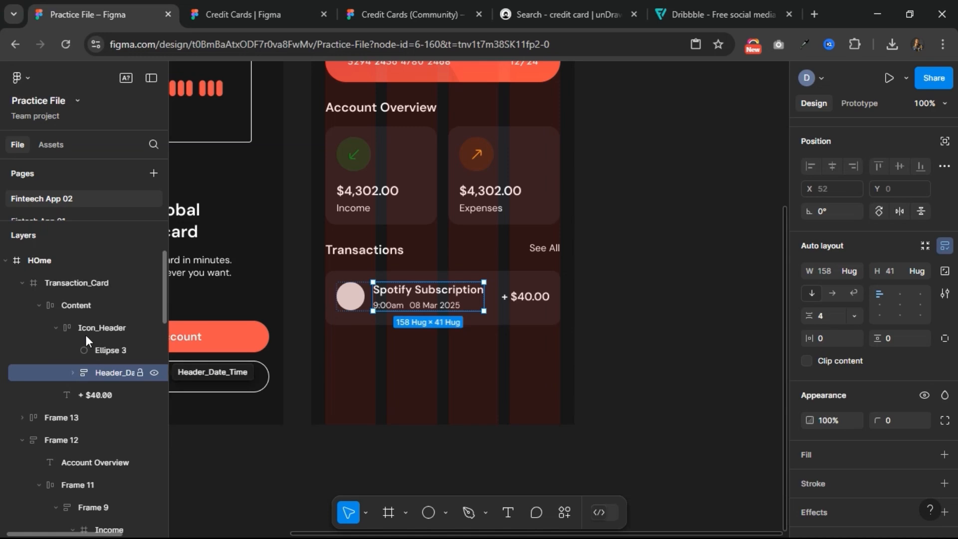
left_click(56, 327)
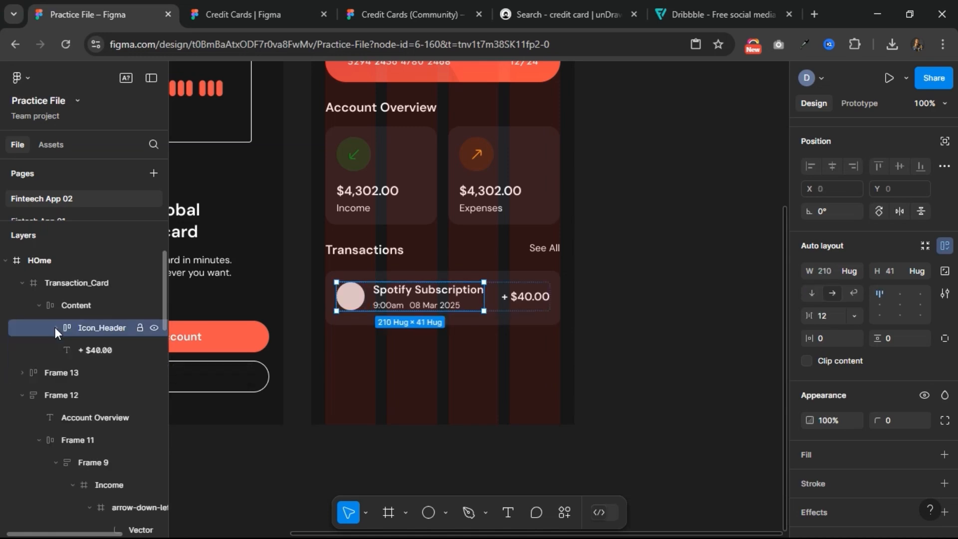
left_click(98, 349)
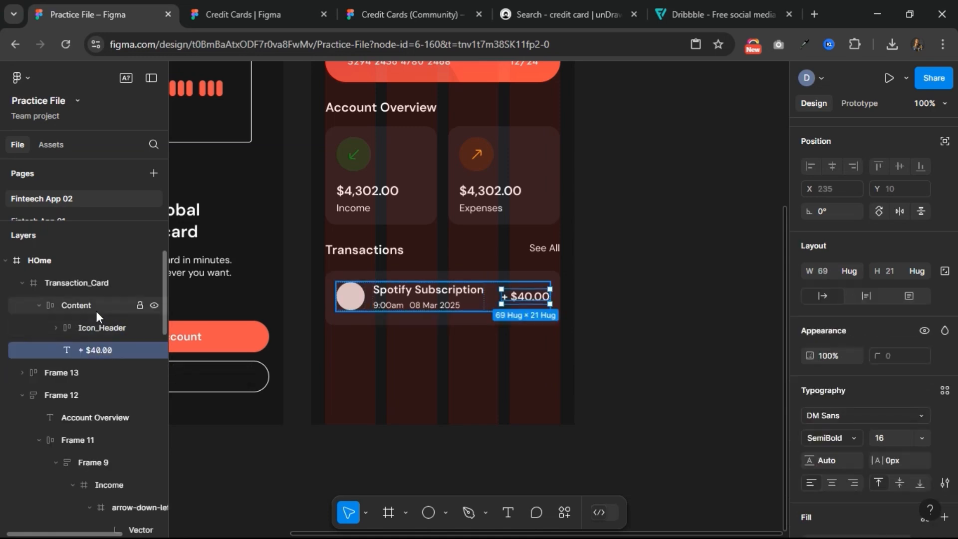
- Add auto layout to the Transaction_Card frame and set its horizontal padding to 16
left_click(77, 288)
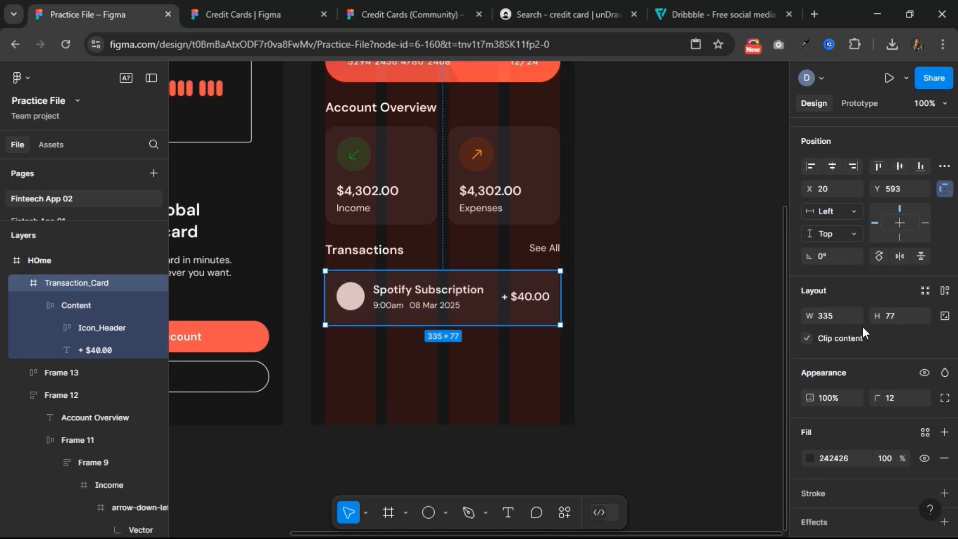
left_click(939, 294)
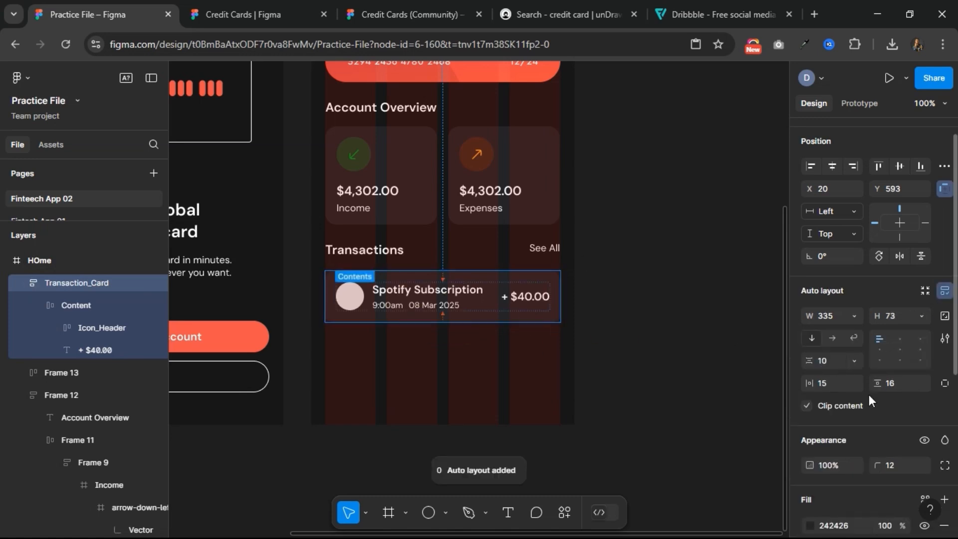
left_click(828, 384)
type("16")
key("Return")
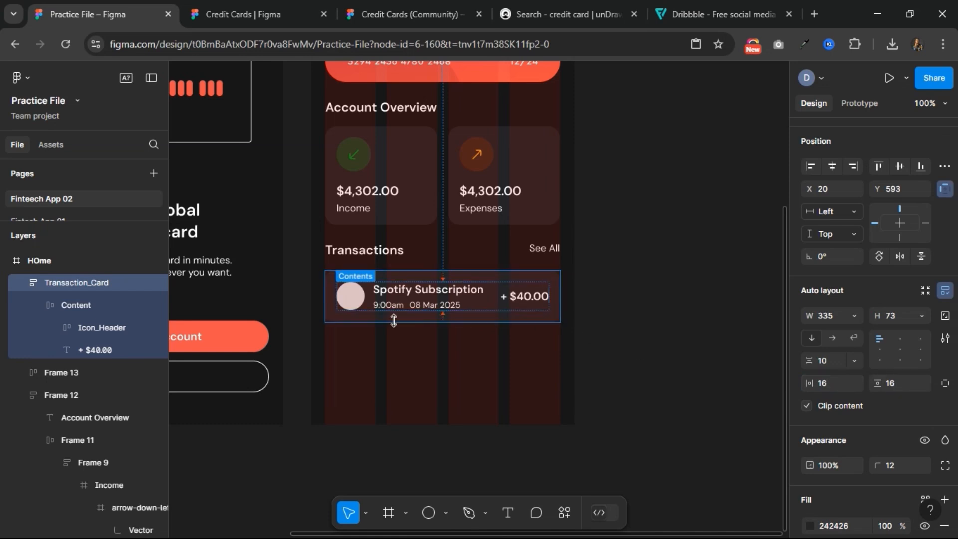
left_click(599, 273)
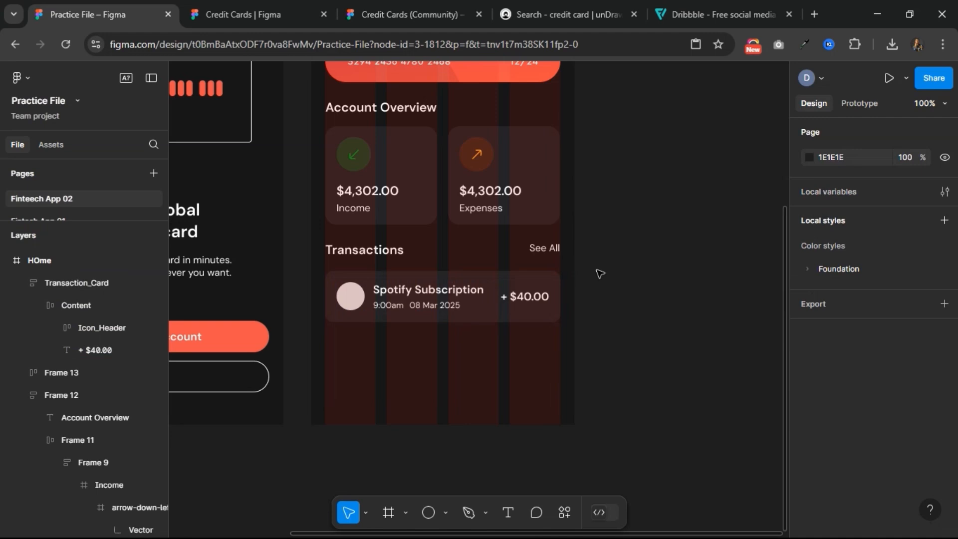
- Duplicate the transaction card and place the copy 12 px below the original at Y 678
left_click(452, 288)
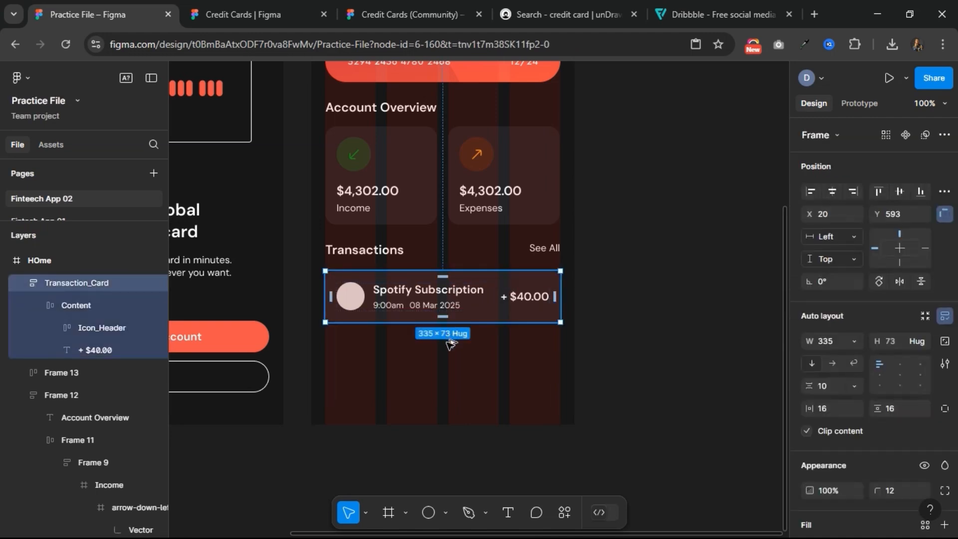
key("ctrl+d")
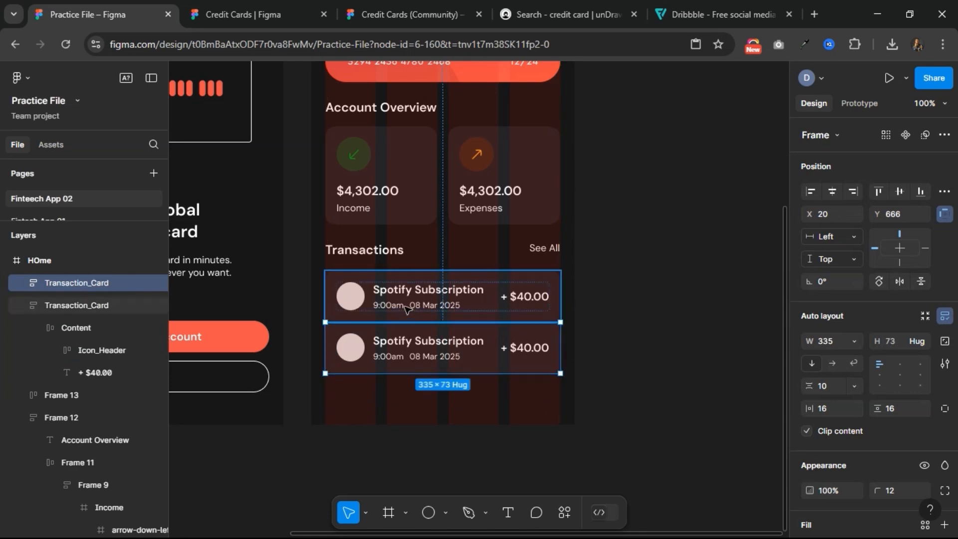
key("shift+Down")
key("Down")
key("Down")
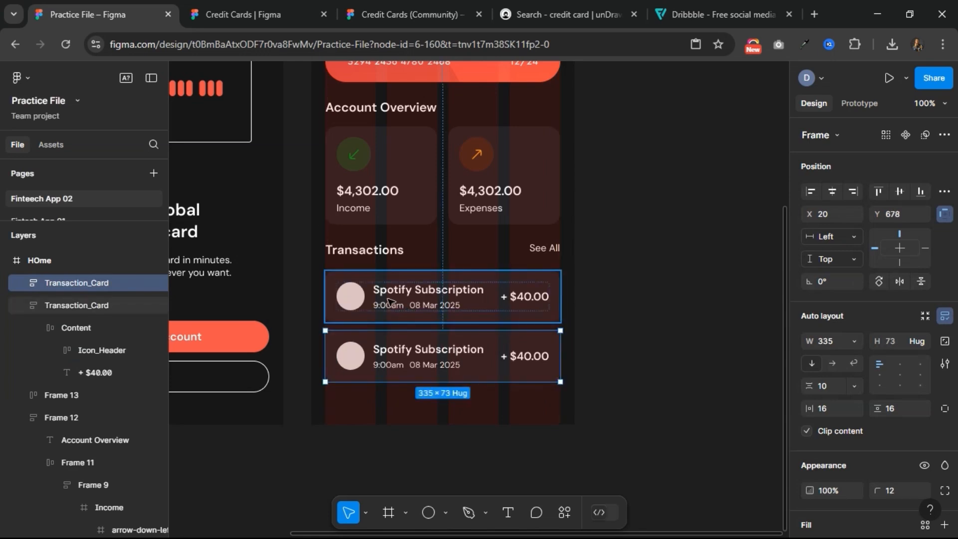
- Change the title of the lower transaction card to "Creator Payment"
double_click(406, 351)
double_click(406, 351)
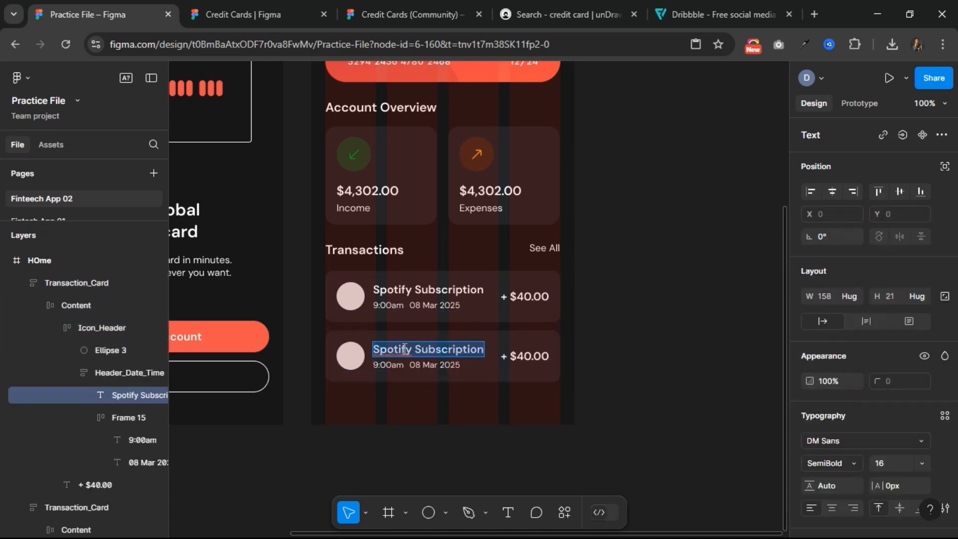
type("Crea")
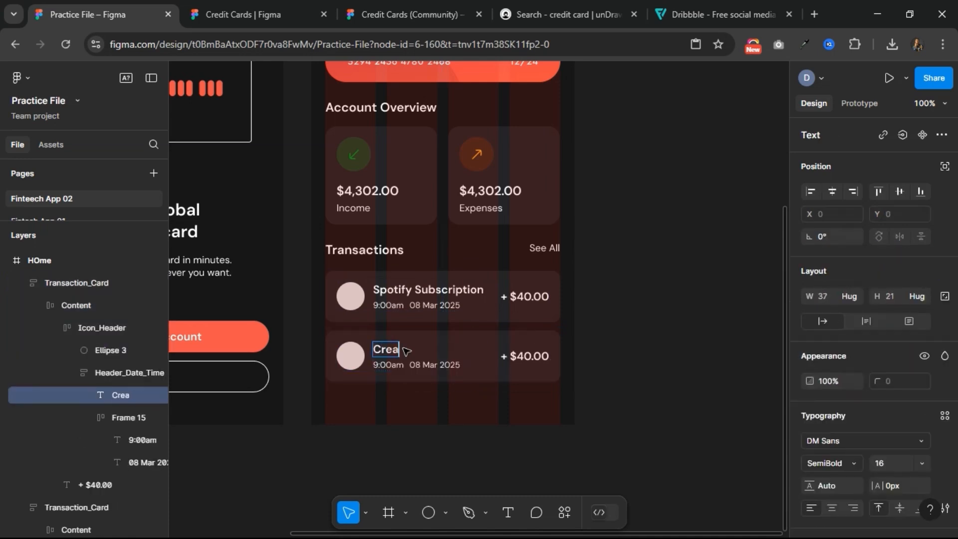
type("tor Pa")
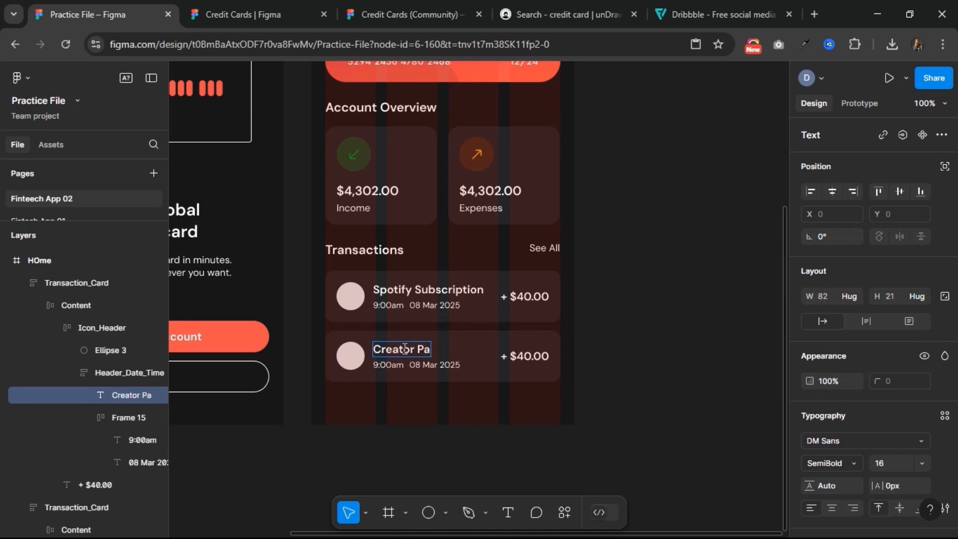
type("yment")
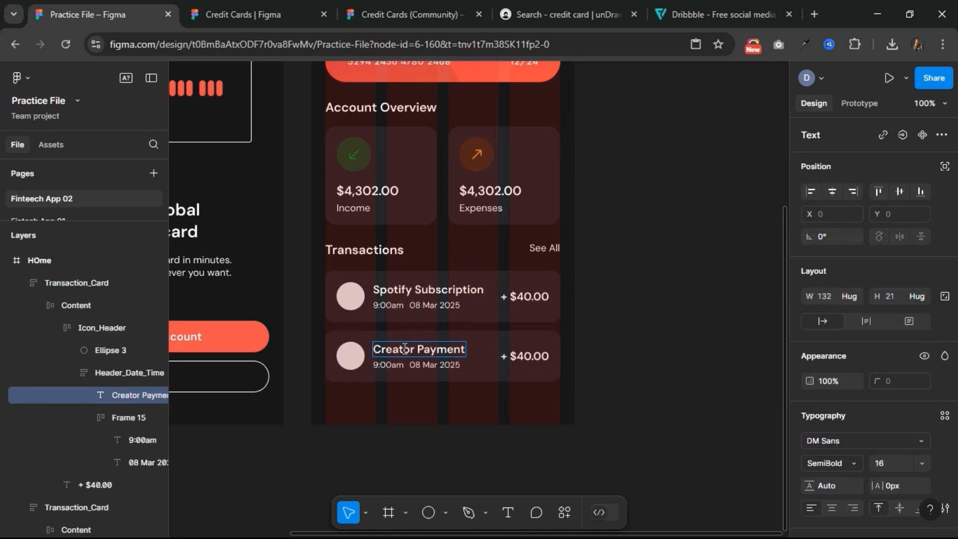
key("Escape")
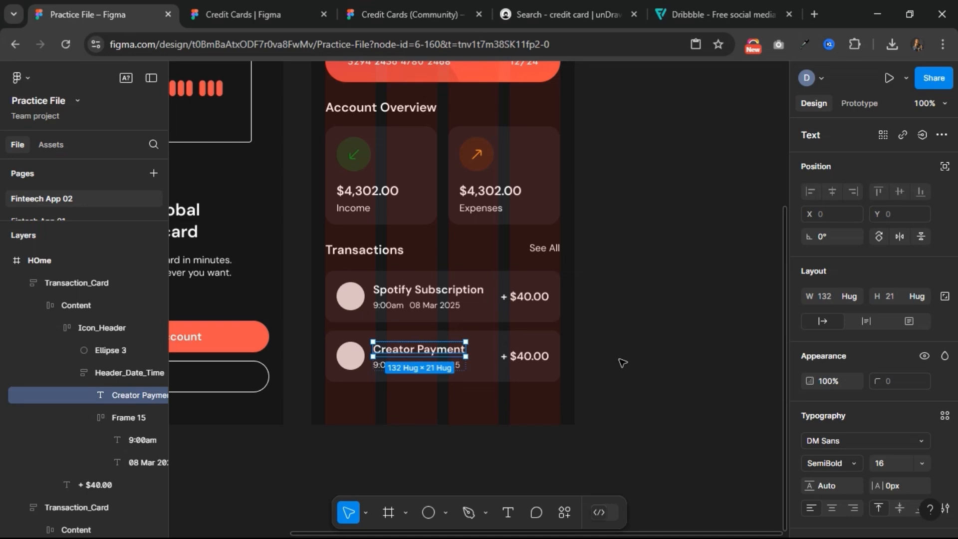
- Wrap the two transaction cards together in a vertical auto layout
left_click(487, 334)
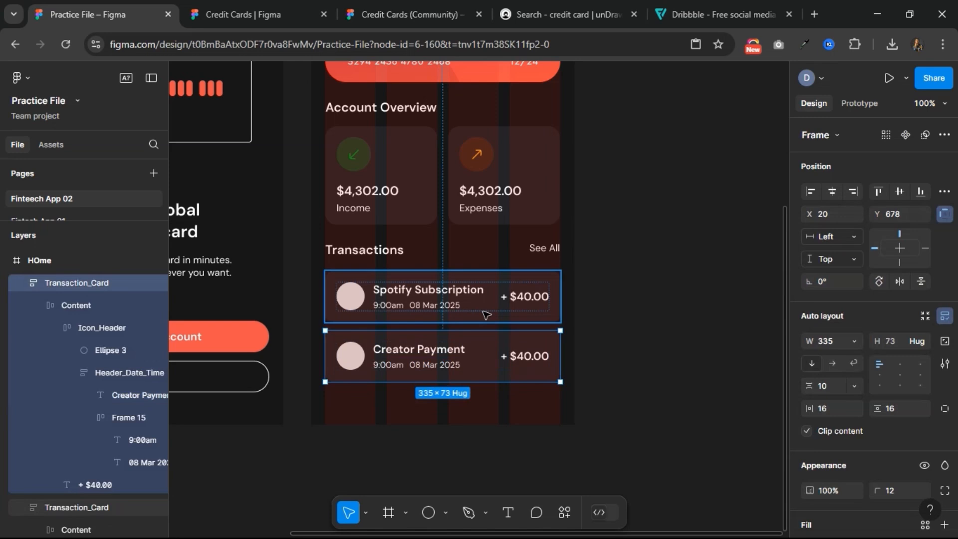
left_click(558, 299, "shift")
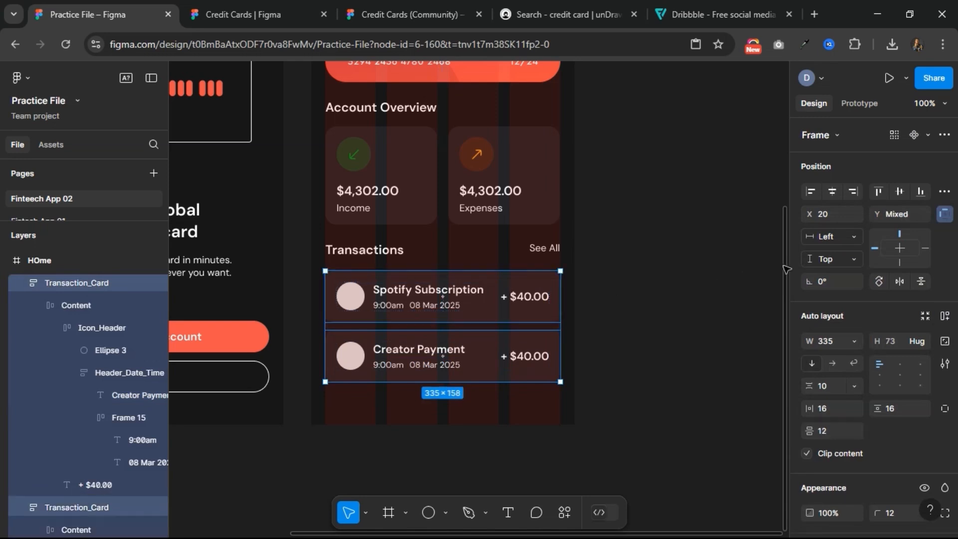
left_click(945, 316)
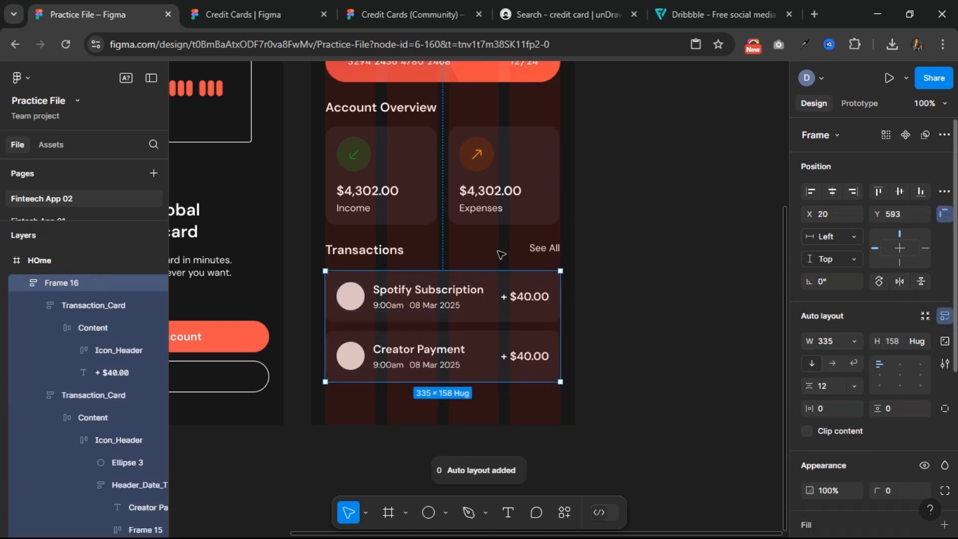
- Combine the Transactions heading row and the card list in a vertical auto layout with a gap of 16
left_click(400, 256, "shift")
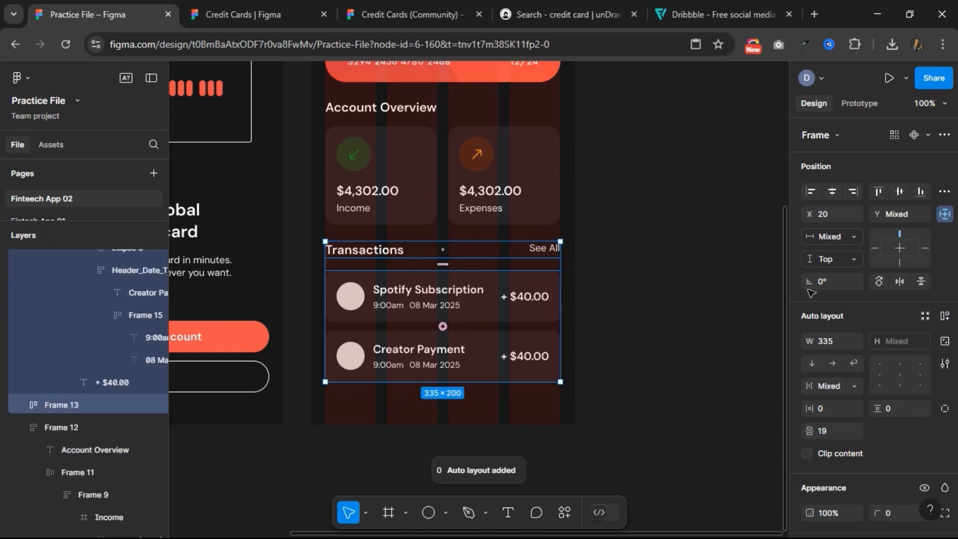
left_click(948, 318)
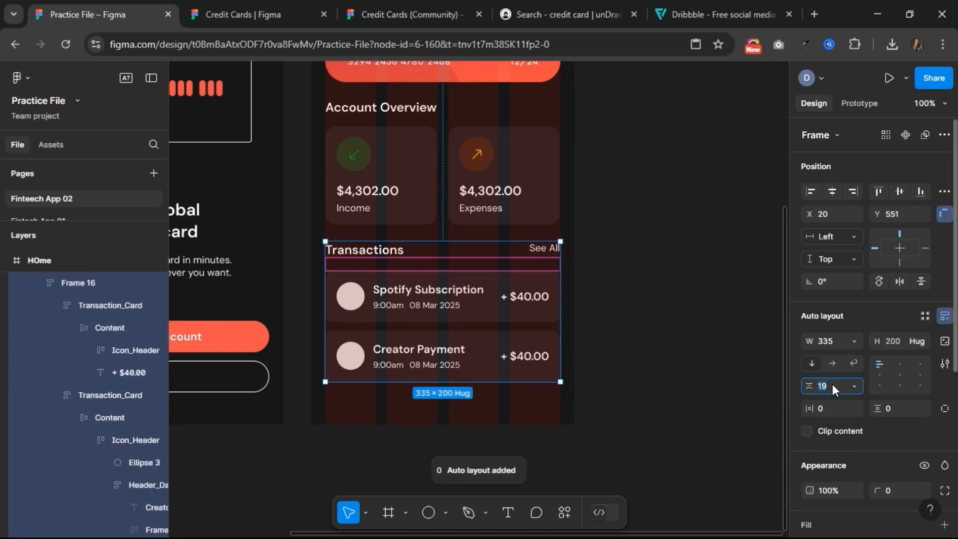
type("16")
key("Return")
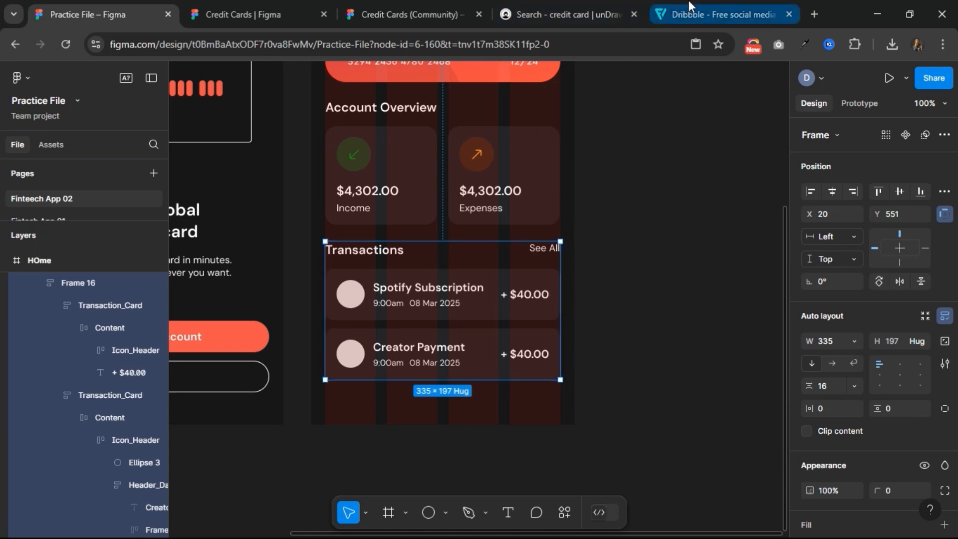
- Switch to Flaticon, search for "spotify" and copy the first green round Spotify icon as a PNG
left_click(699, 14)
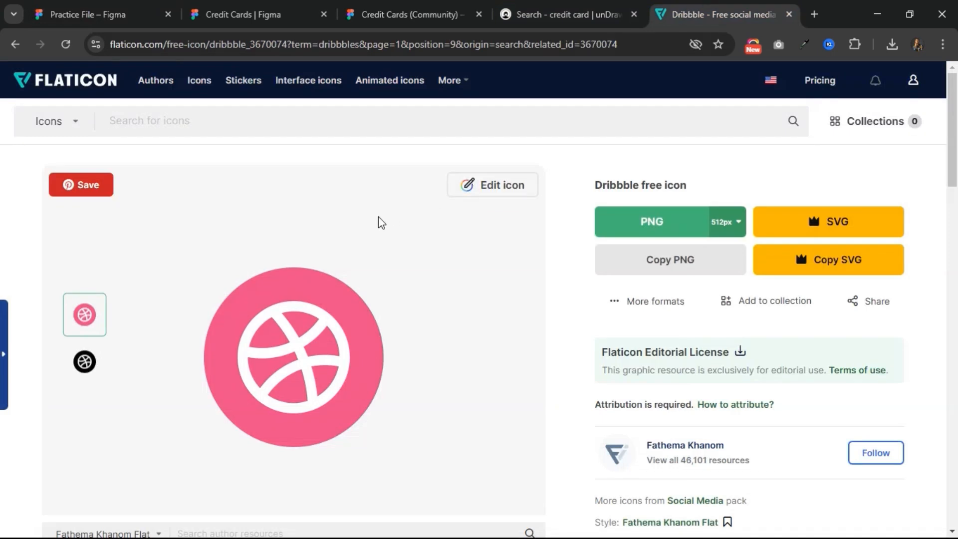
left_click(227, 113)
type("spotify")
key("Return")
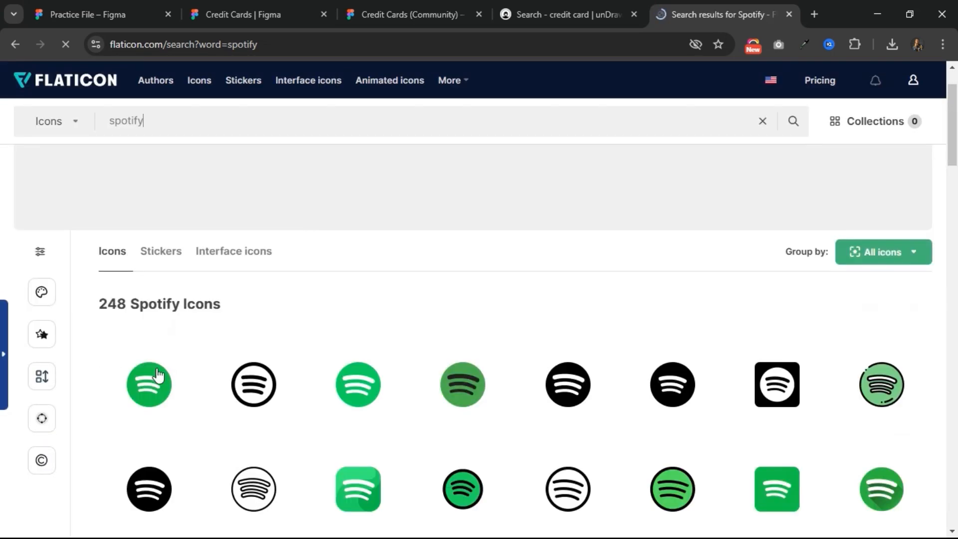
left_click(133, 387)
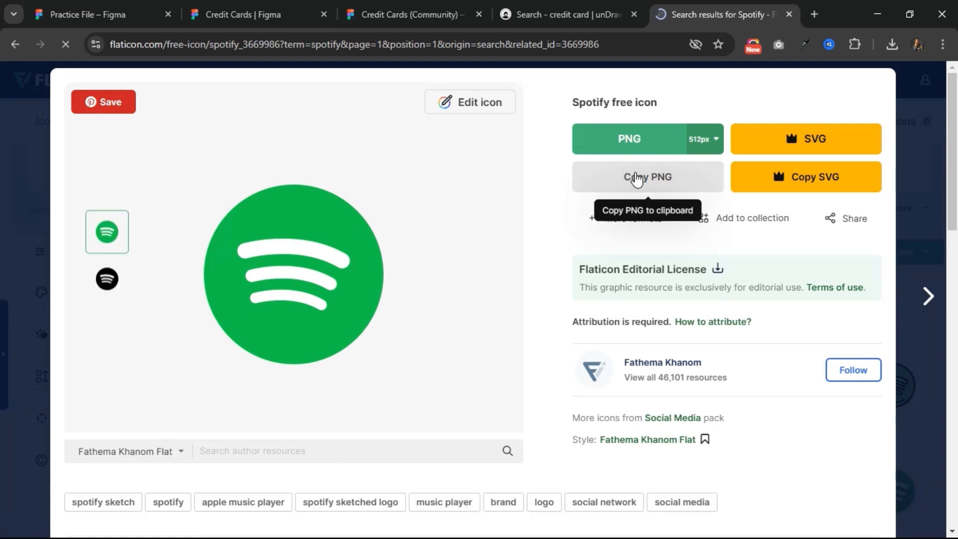
left_click(637, 179)
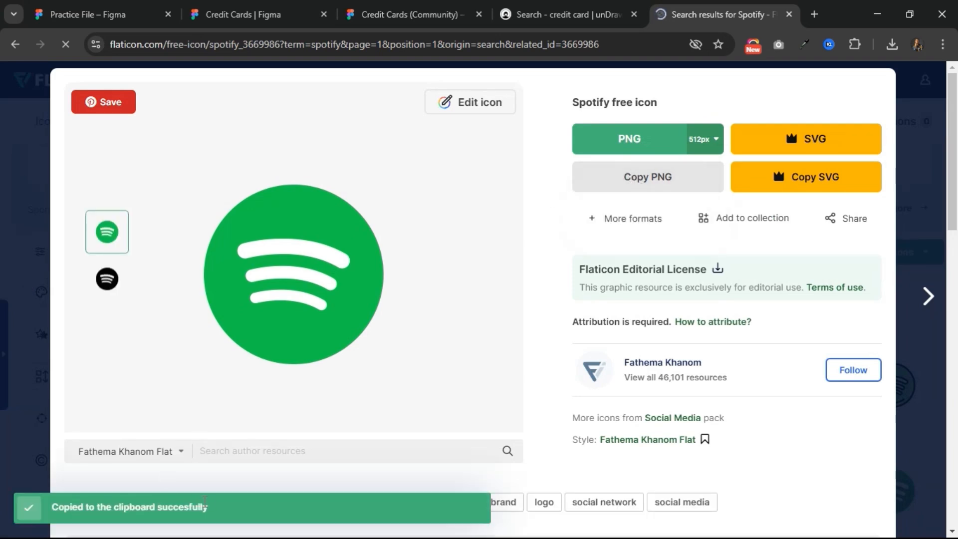
- Switch to the Figma practice file and replace the placeholder circle in the Spotify Subscription card with the copied Spotify icon
left_click(108, 13)
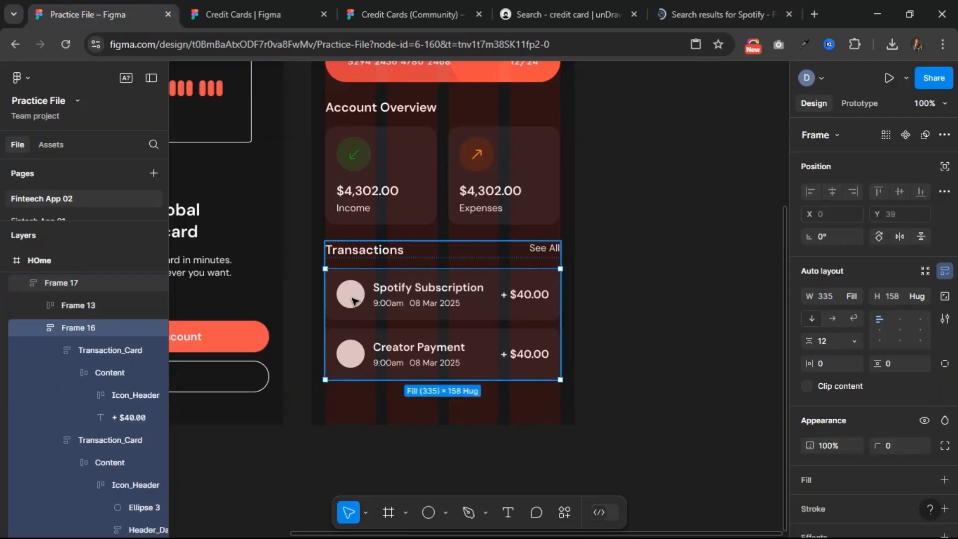
double_click(352, 300)
double_click(352, 300)
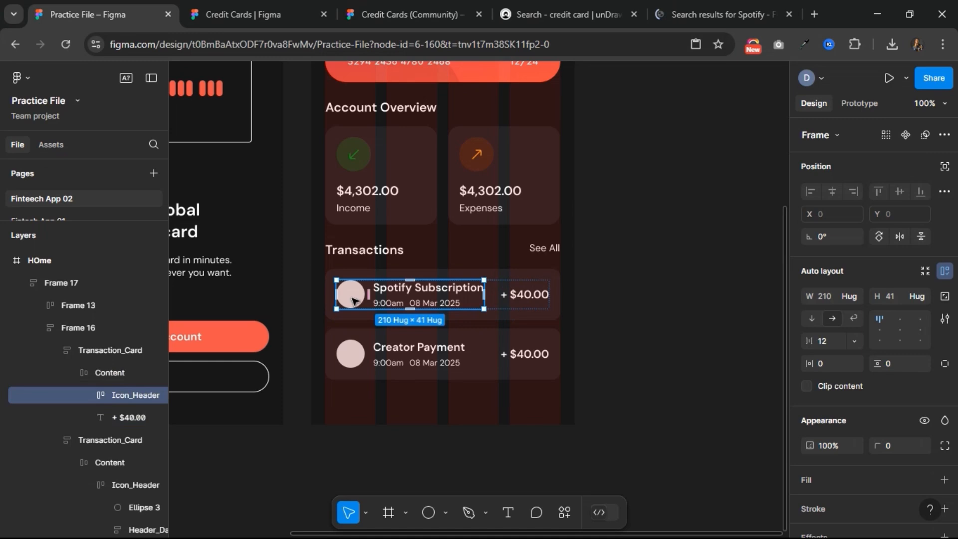
double_click(353, 300)
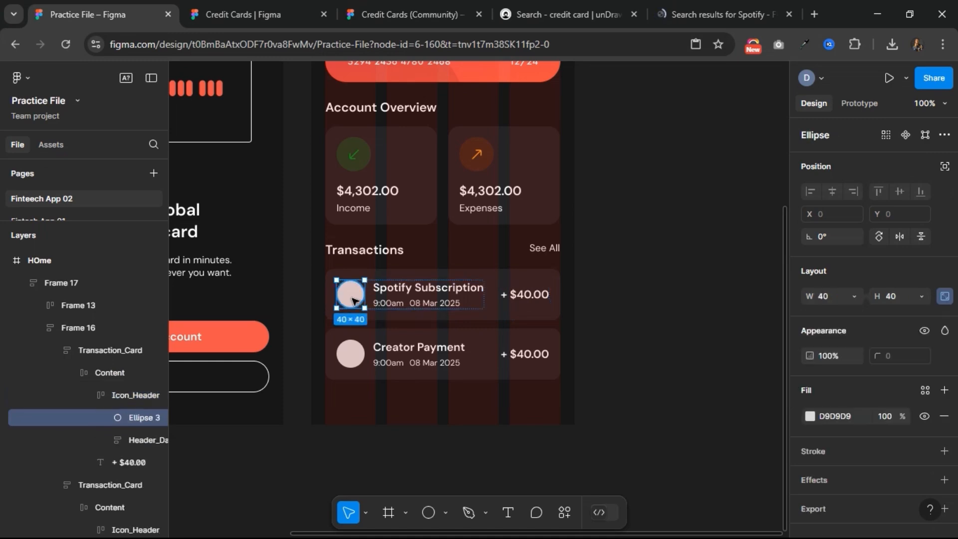
right_click(352, 298)
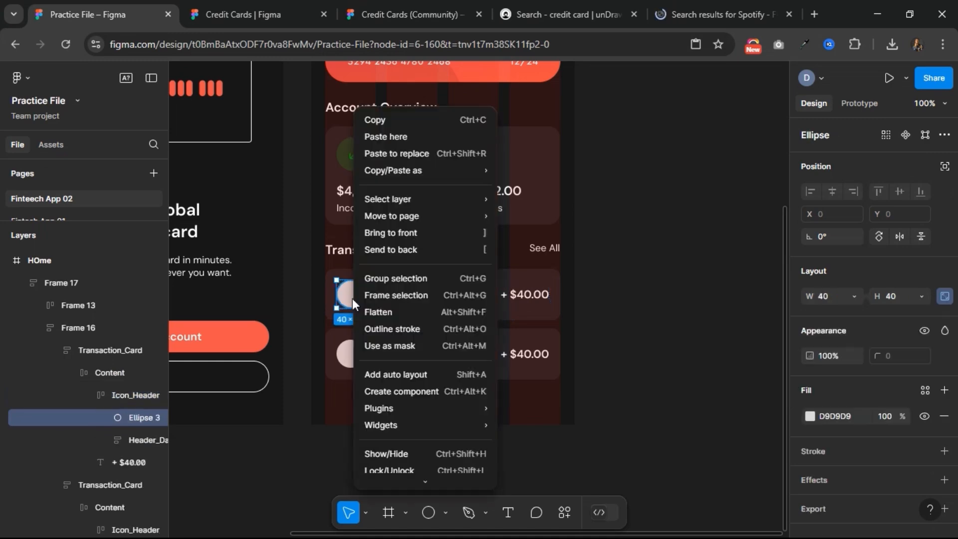
left_click(412, 155)
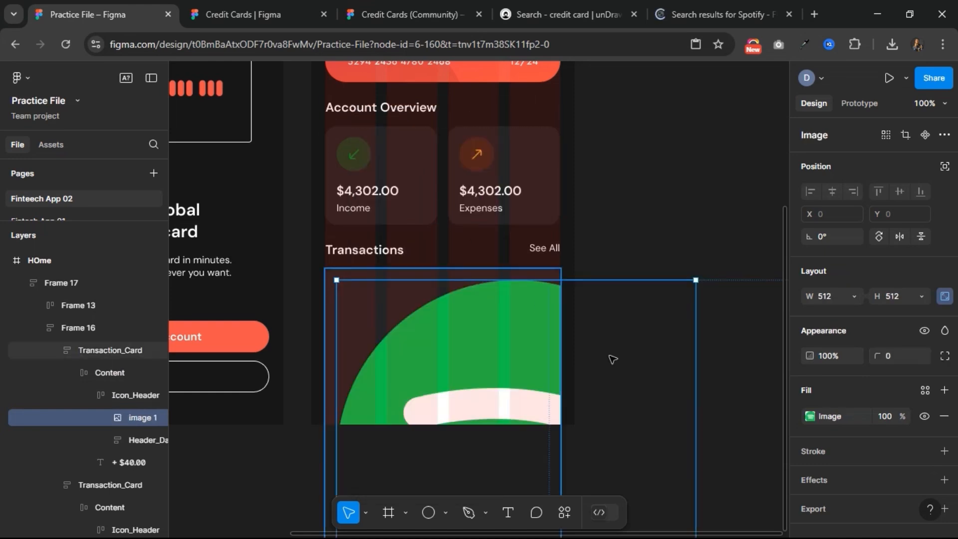
- Scale the pasted Spotify image proportionally to a height of 40
key("k")
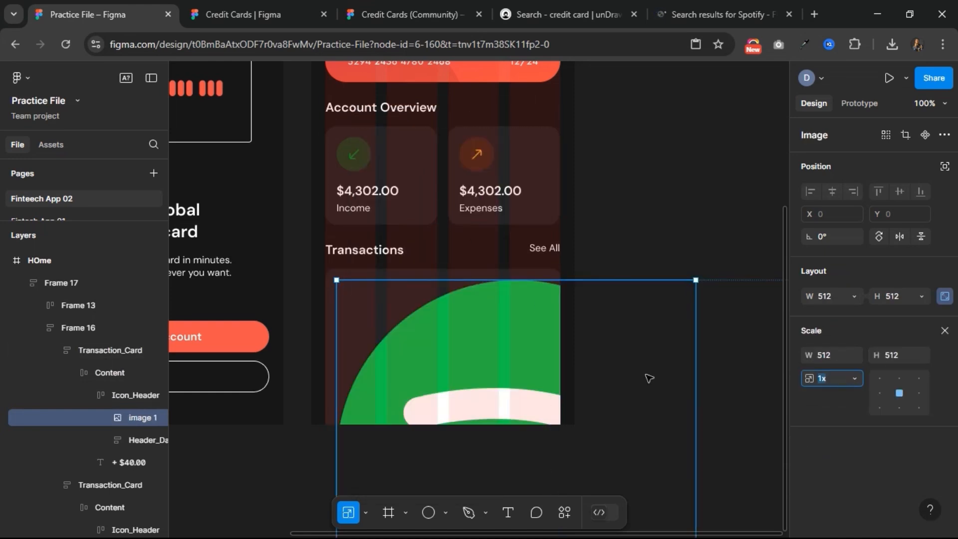
left_click(902, 357)
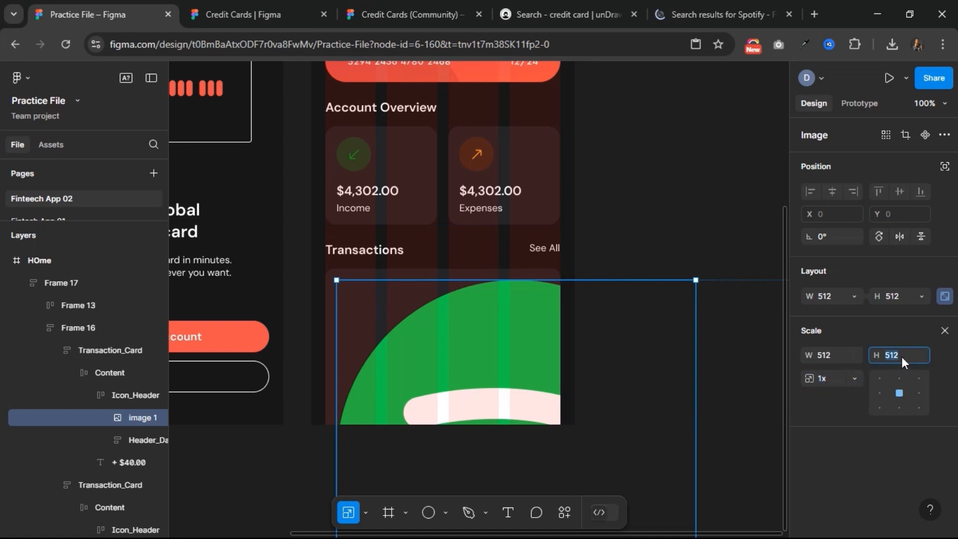
key("Return")
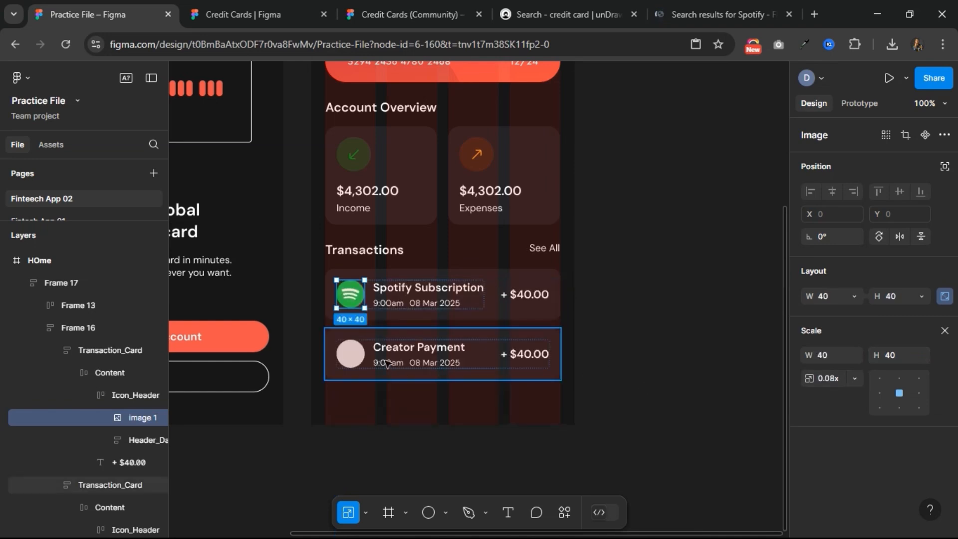
left_click(604, 270)
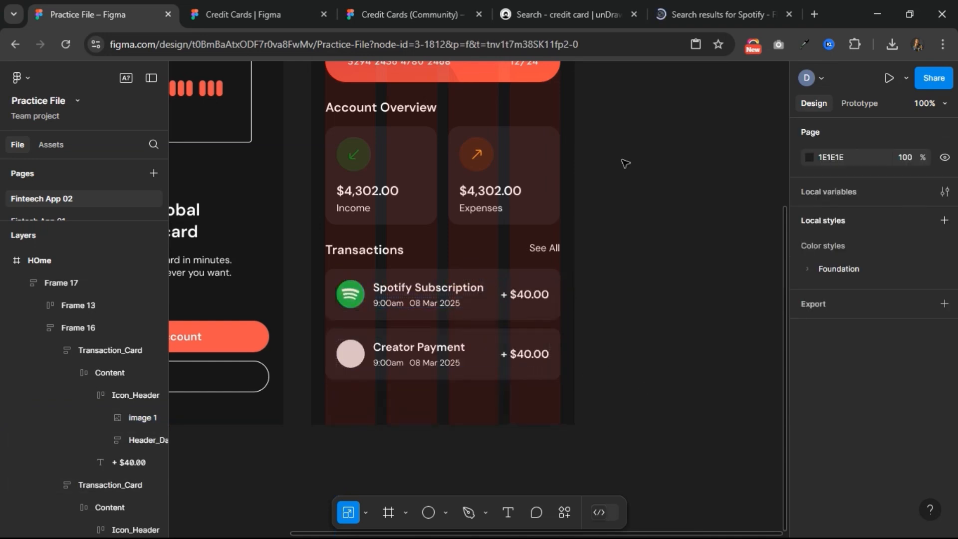
- Switch to Flaticon, search for "youtube" and copy the first red round YouTube icon as a PNG
left_click(690, 11)
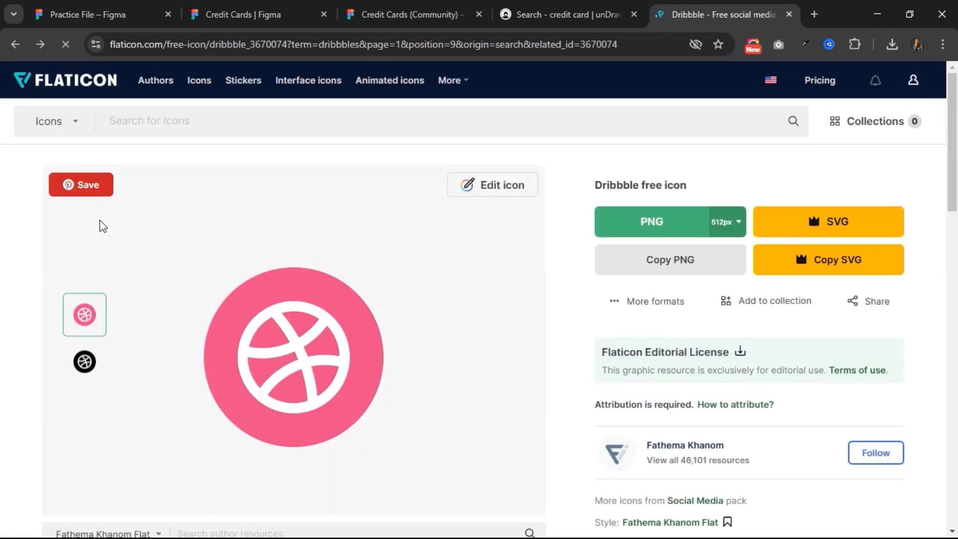
left_click(169, 125)
type("youtube")
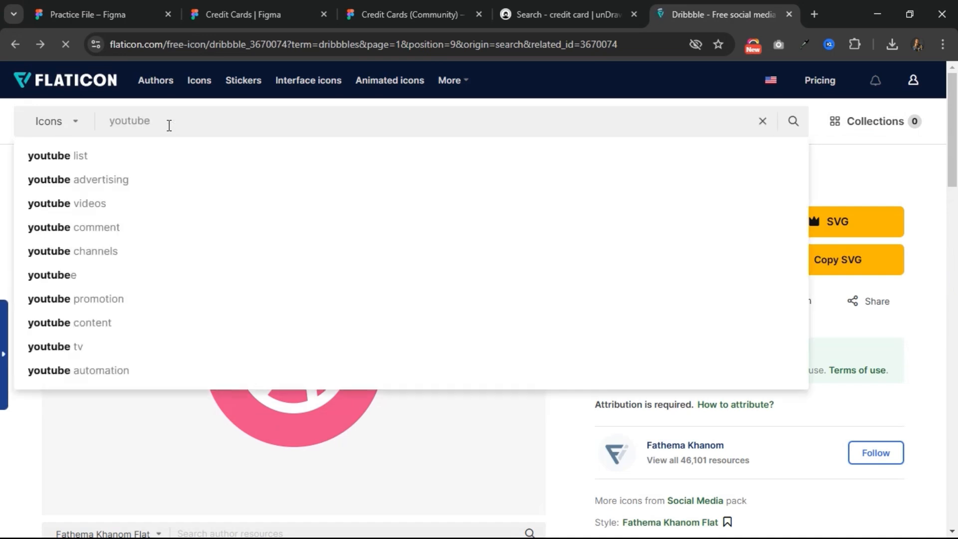
key("Return")
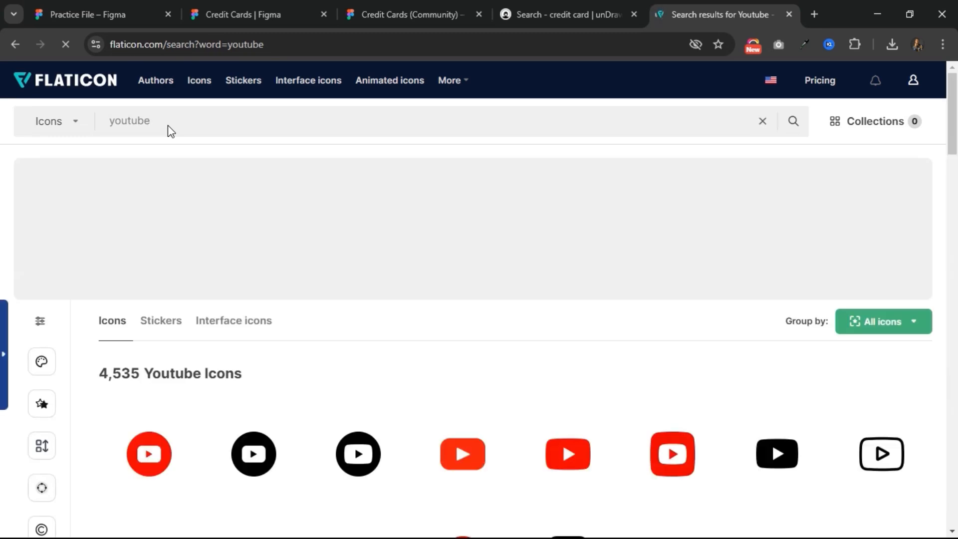
left_click(139, 457)
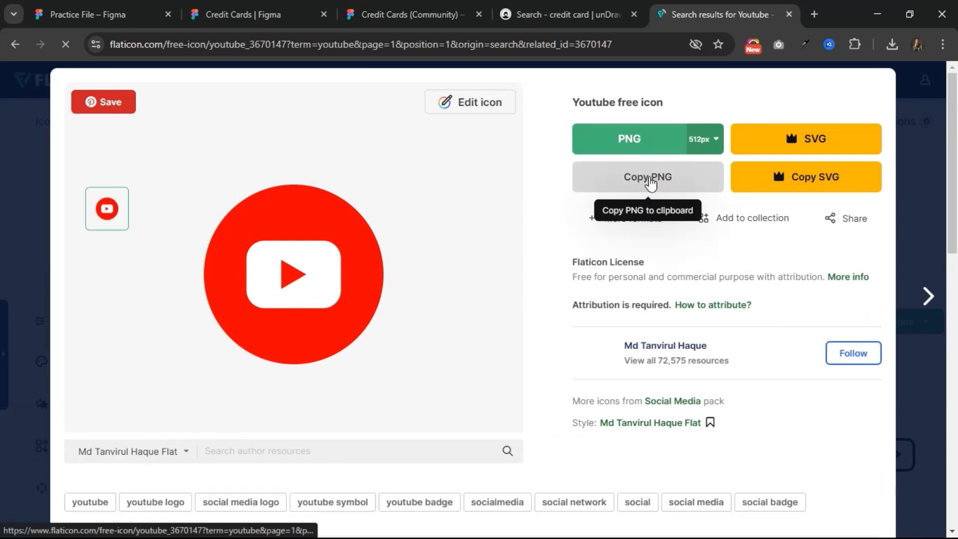
left_click(651, 184)
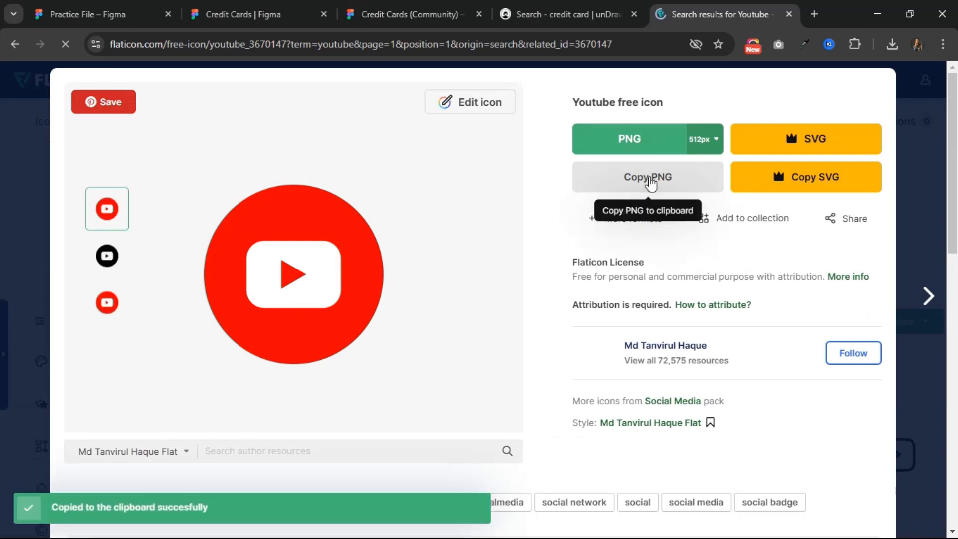
- Return to the Figma practice file and replace the placeholder circle in the Creator Payment card with the copied YouTube icon
left_click(93, 15)
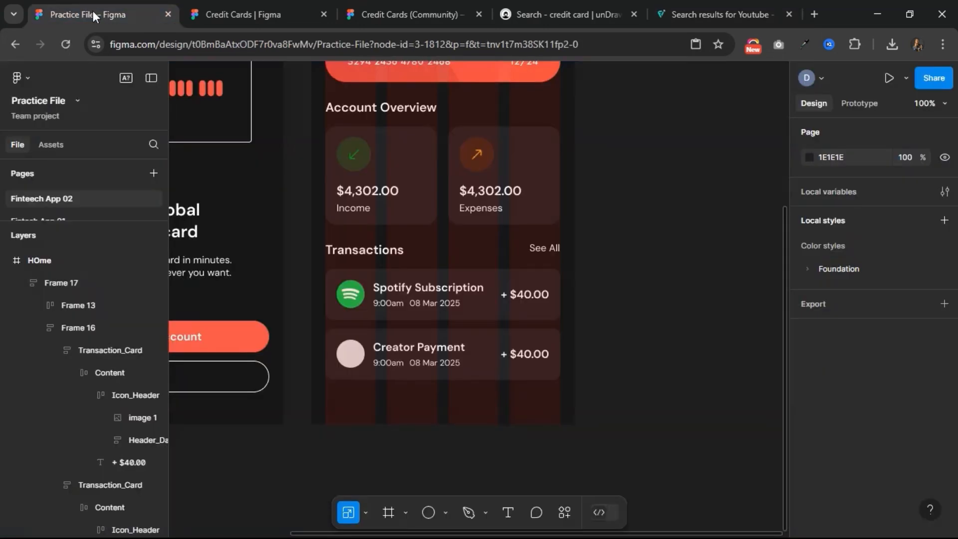
left_click(343, 315)
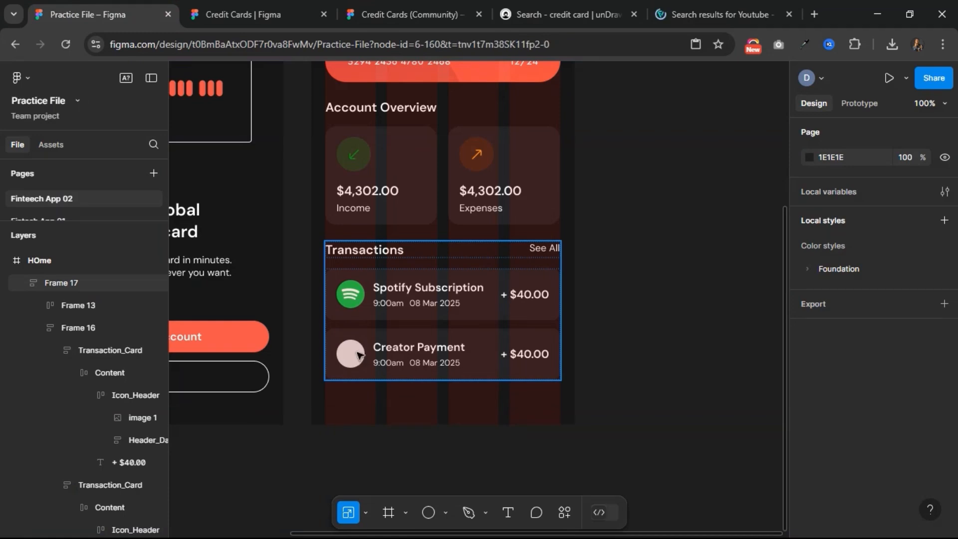
left_click(358, 355)
double_click(357, 355)
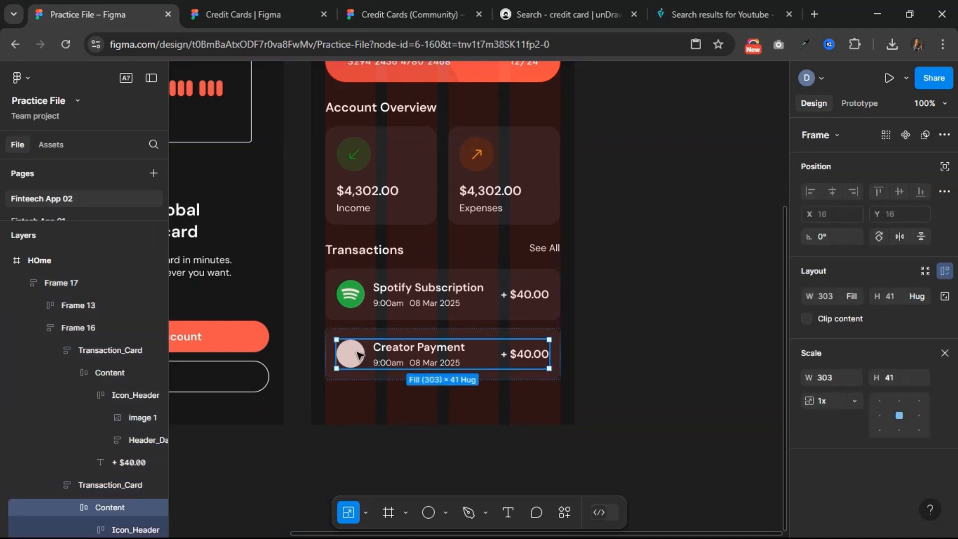
double_click(357, 355)
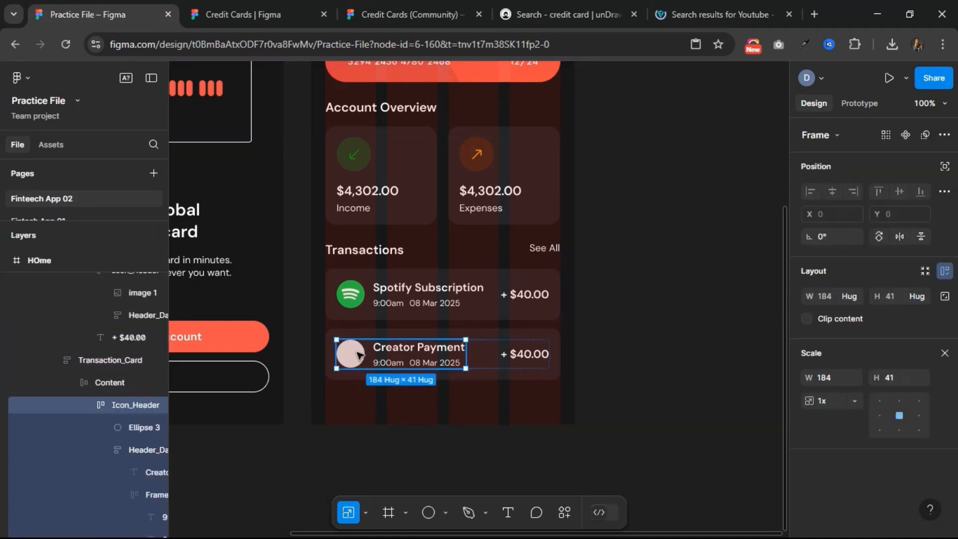
double_click(357, 355)
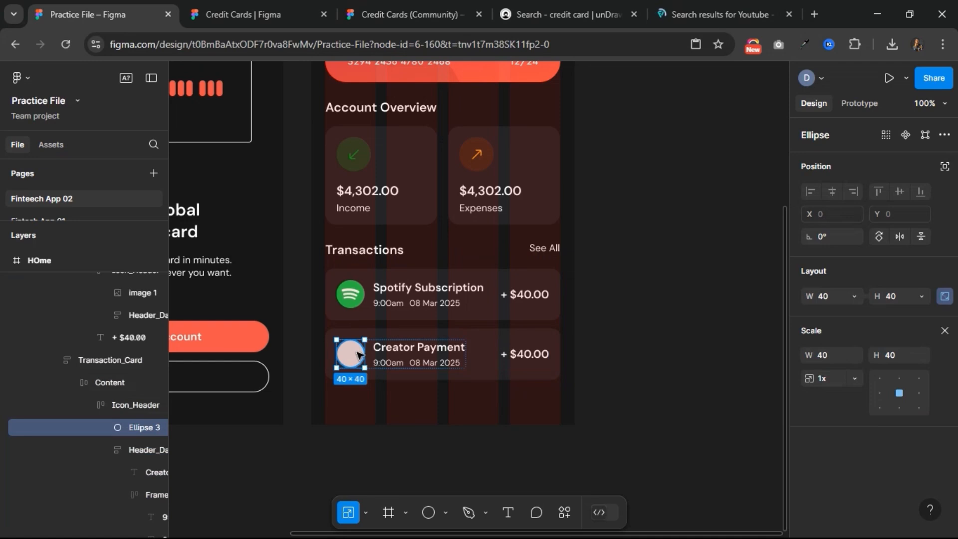
right_click(358, 355)
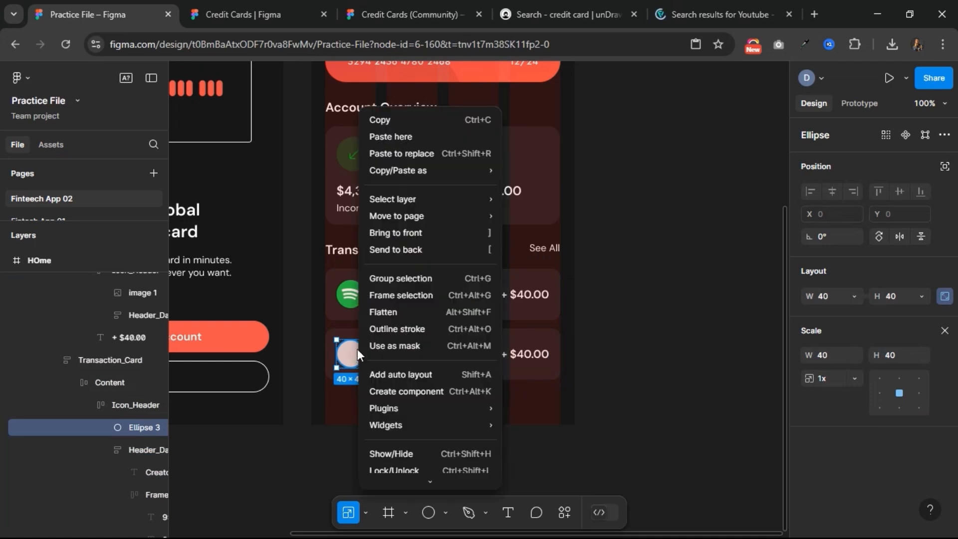
left_click(395, 161)
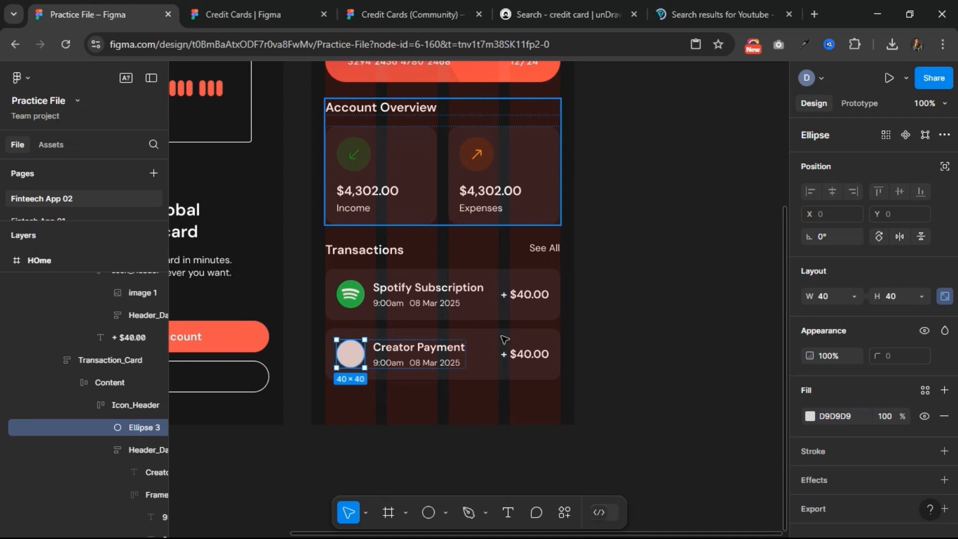
- Scale the pasted YouTube image proportionally to a height of 40
key("k")
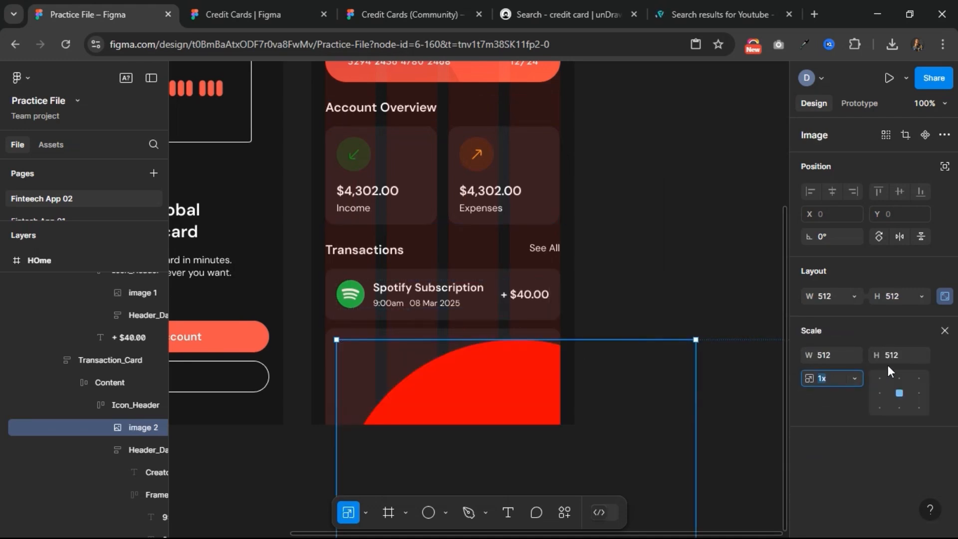
left_click(897, 356)
type("40")
key("Return")
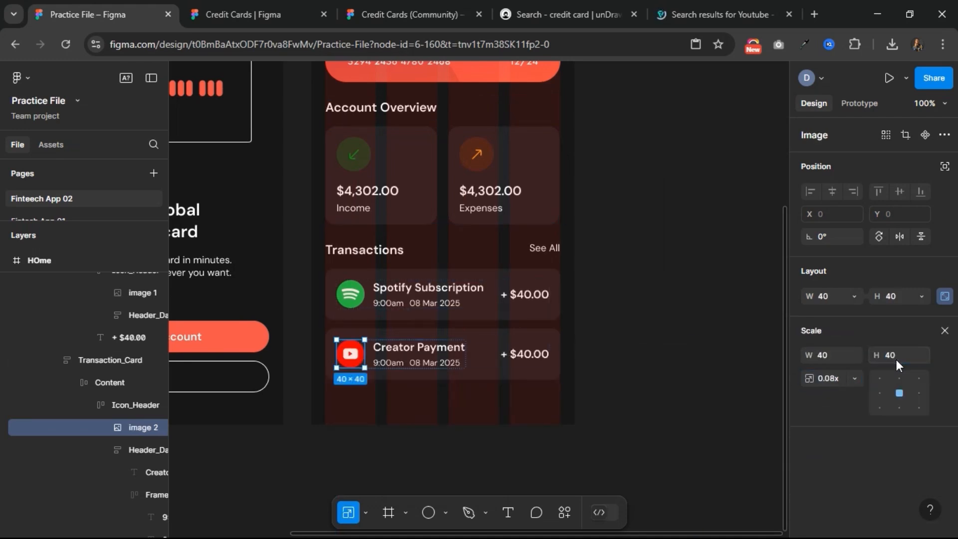
left_click(581, 278)
- Hide the 4-column layout grid on the HOme frame and view both screens together
scroll(585, 275, "up", 5)
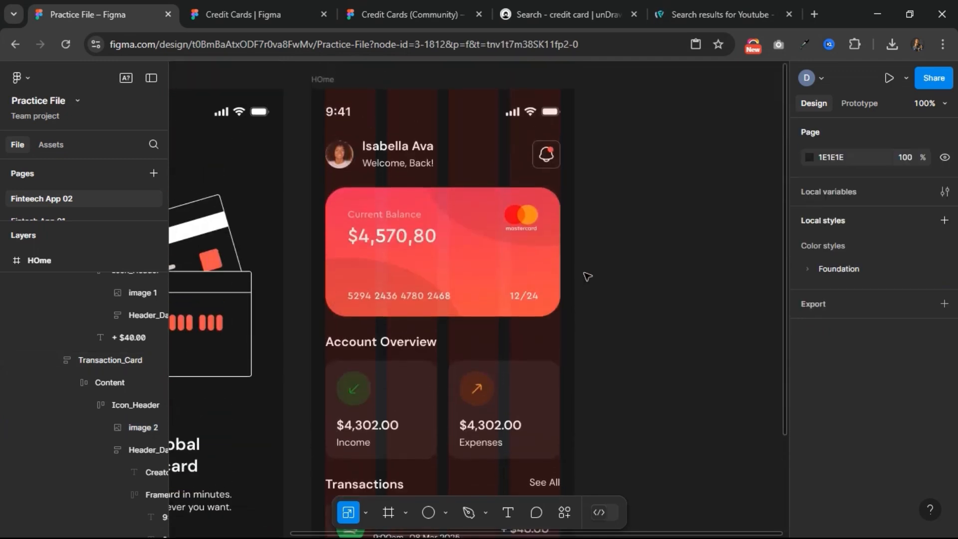
left_click(328, 81)
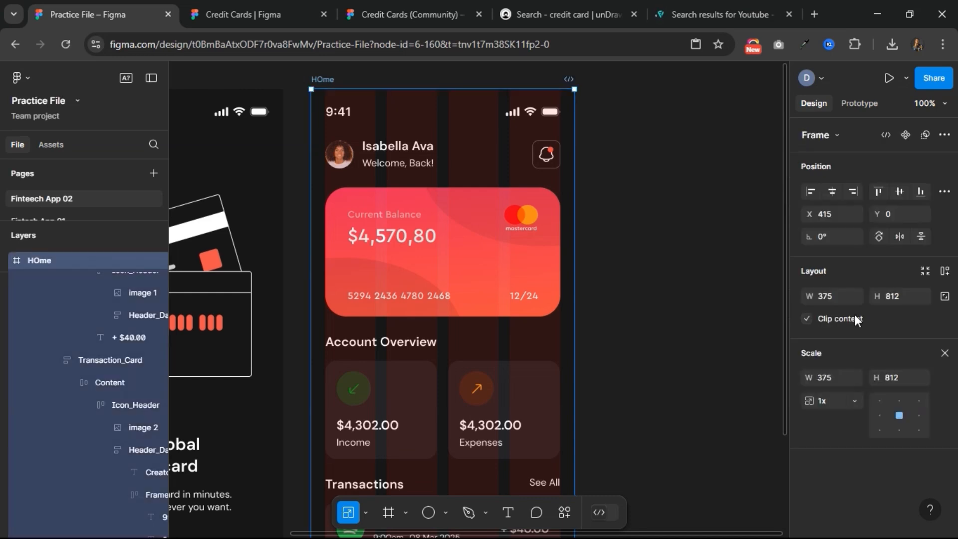
left_click(945, 353)
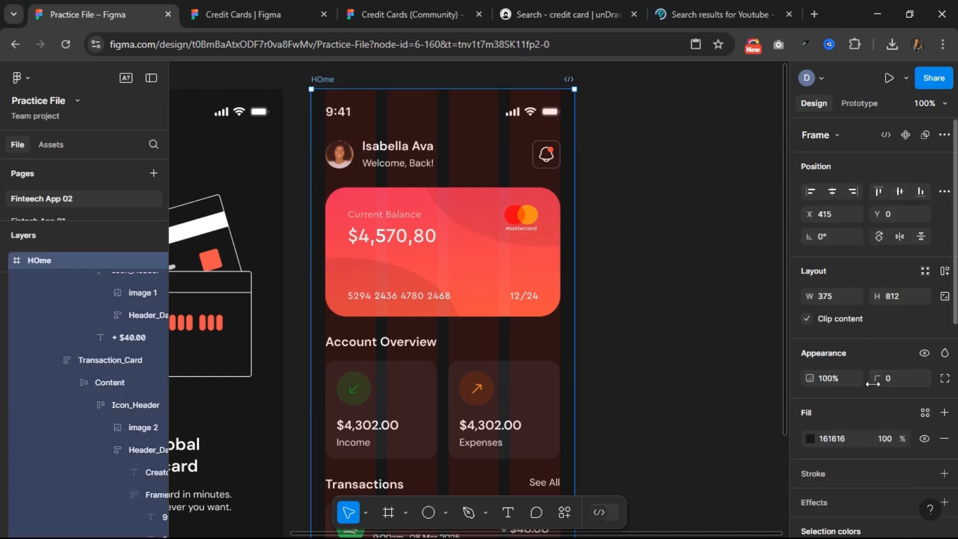
scroll(873, 384, "down", 1)
scroll(873, 384, "down", 7)
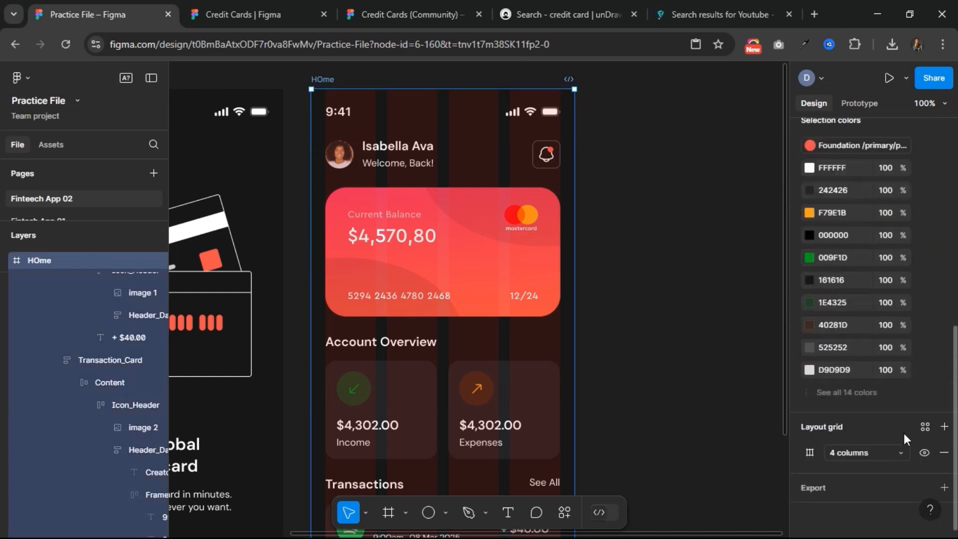
left_click(927, 452)
key("ctrl+minus")
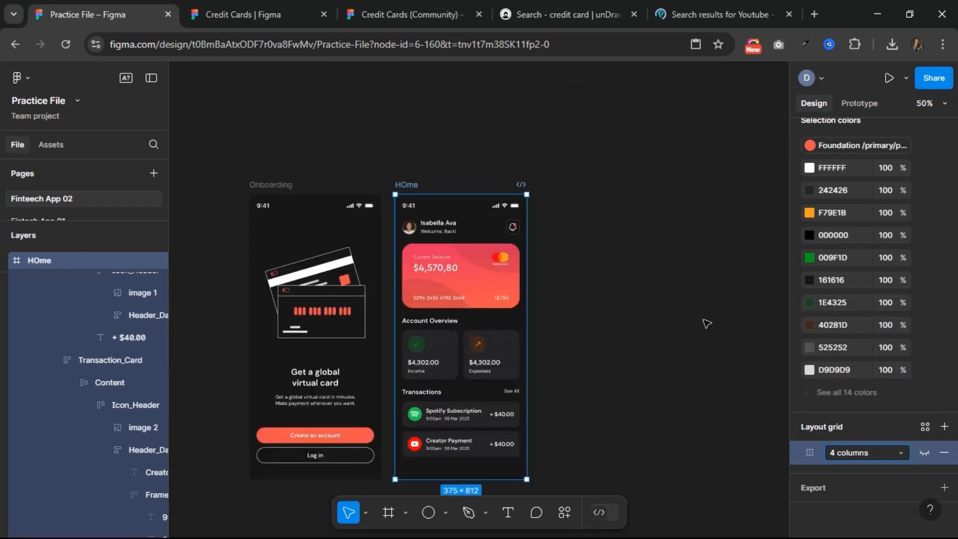
key("shift+1")
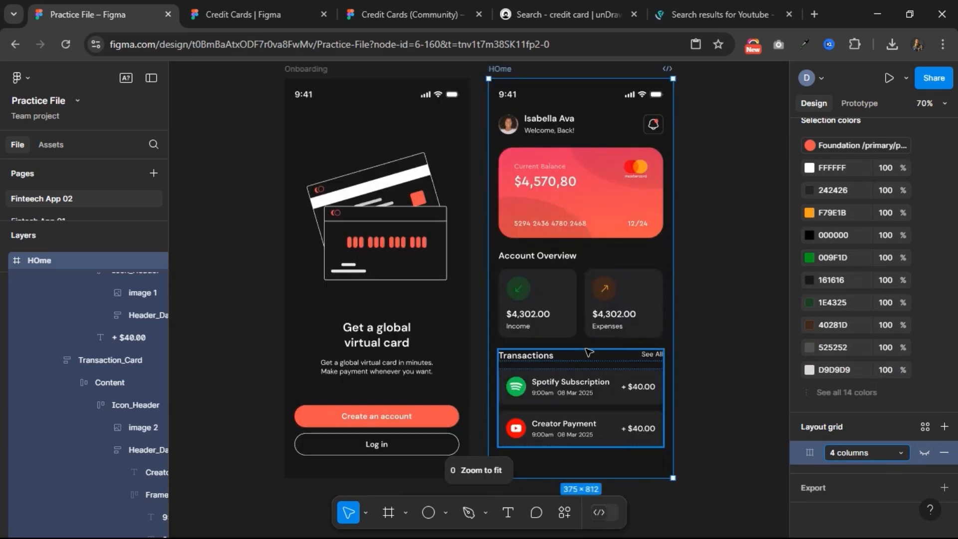
left_click(694, 319)
- Draw a wide frame about 347 × 94 on the empty canvas beside the HOme screen
scroll(694, 320, "right", 1)
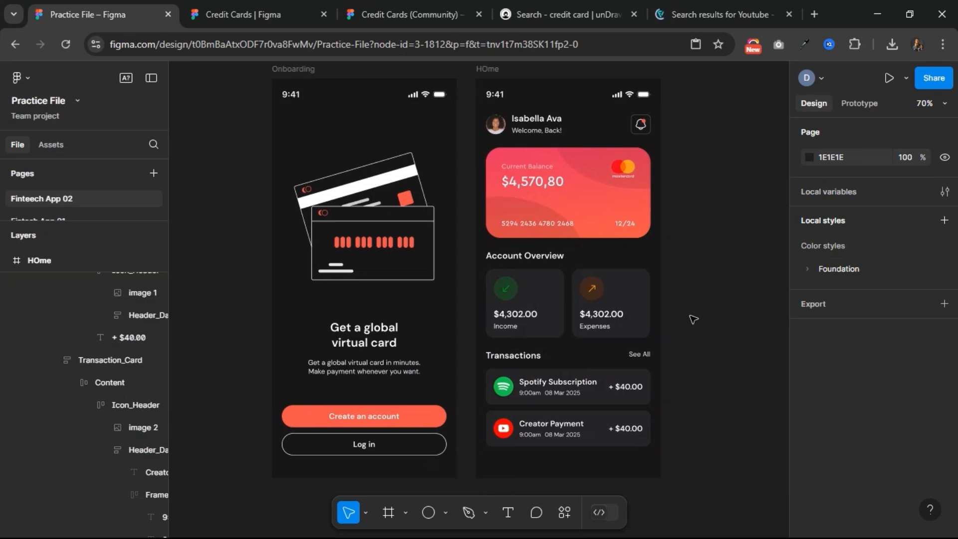
scroll(694, 319, "right", 1)
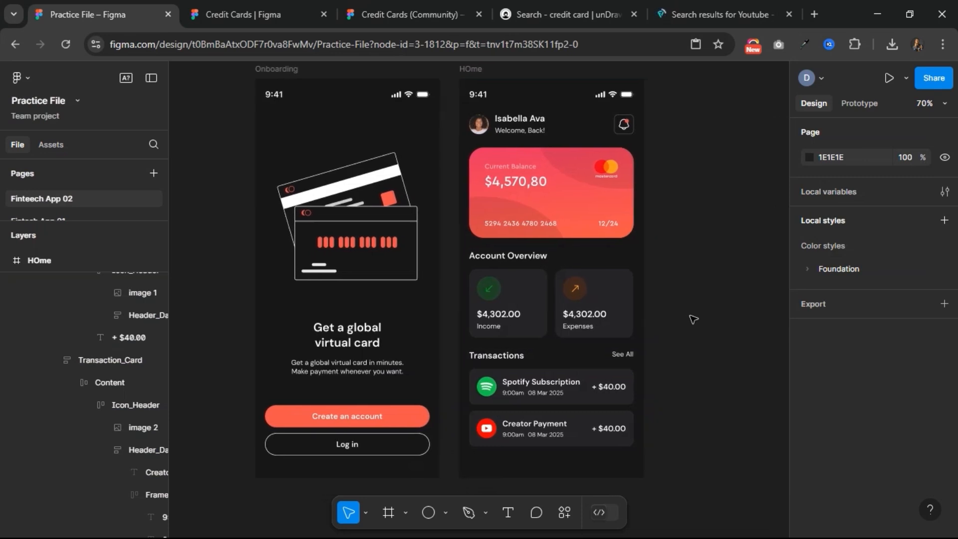
scroll(694, 319, "right", 5)
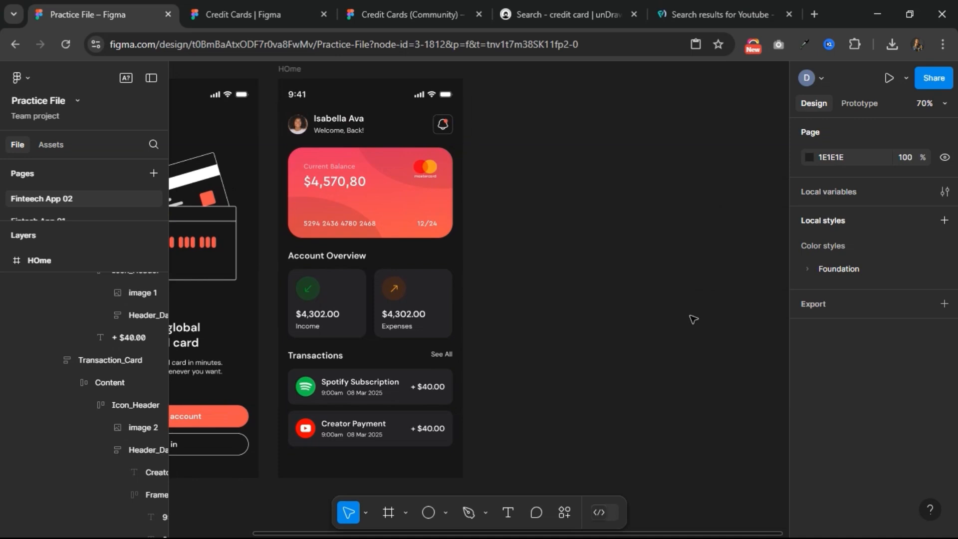
key("shift+0")
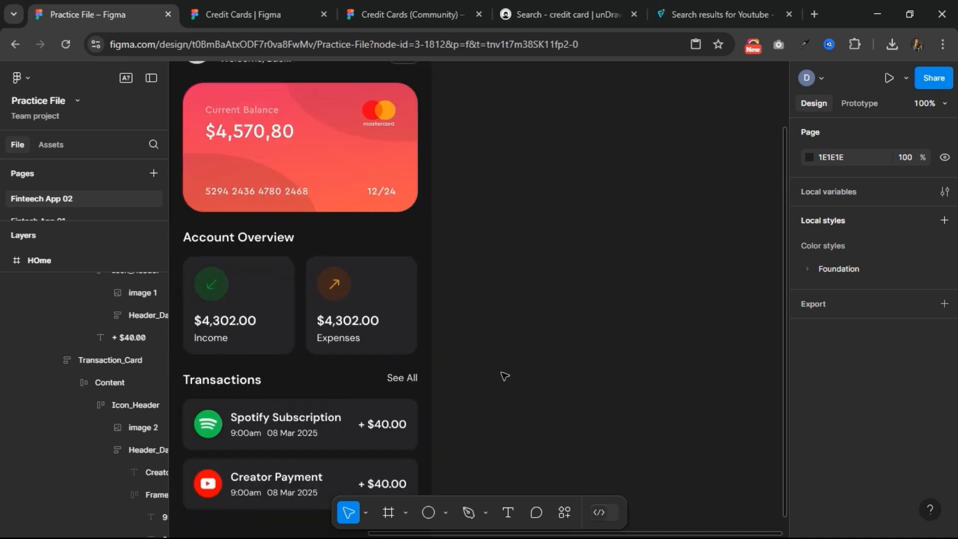
scroll(505, 376, "down", 4)
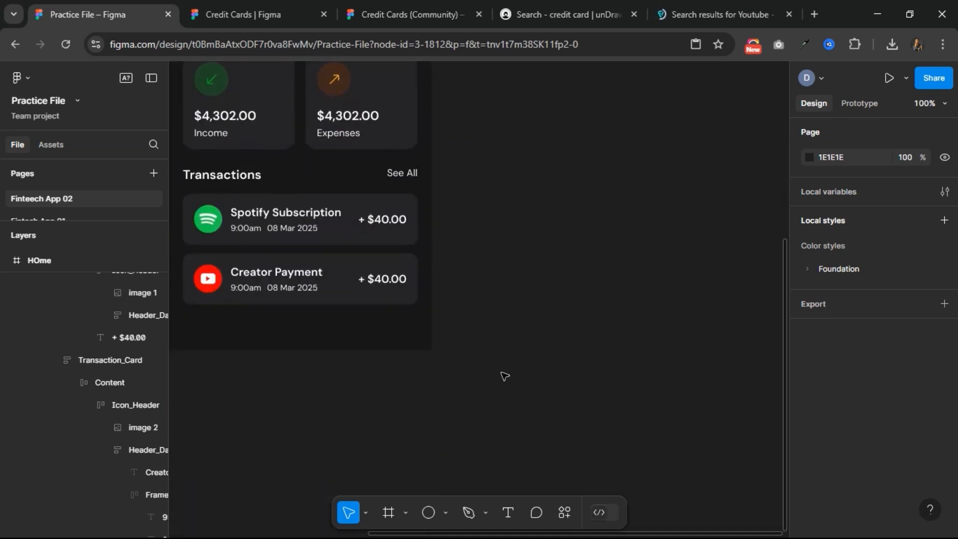
left_click(388, 513)
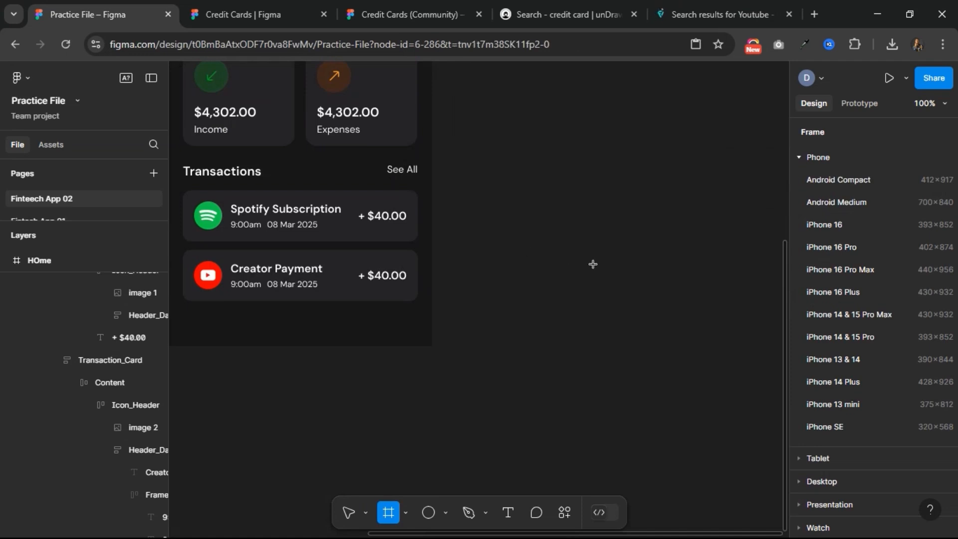
left_click_drag(468, 234, 719, 298)
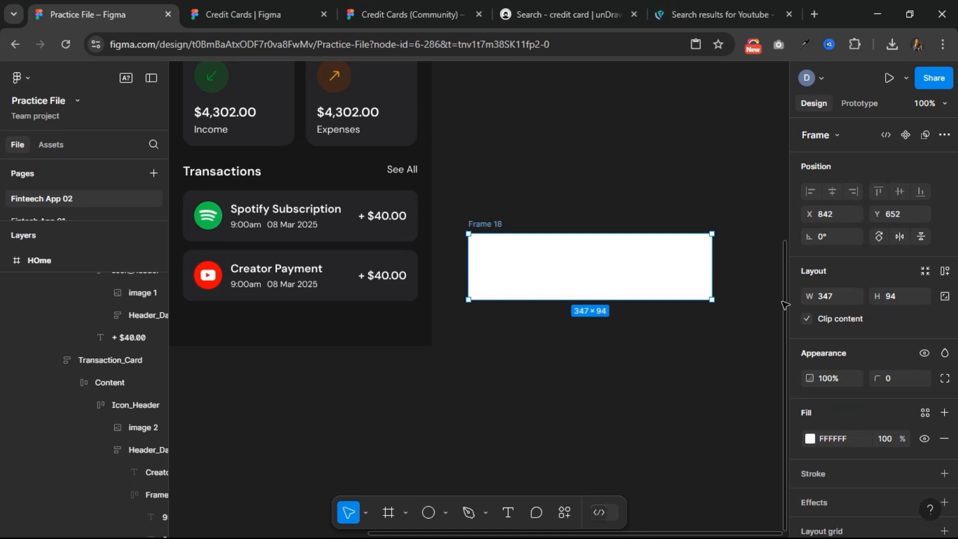
- Set the new frame's width to 375 and its fill colour to 161616
left_click(833, 297)
type("375")
key("Return")
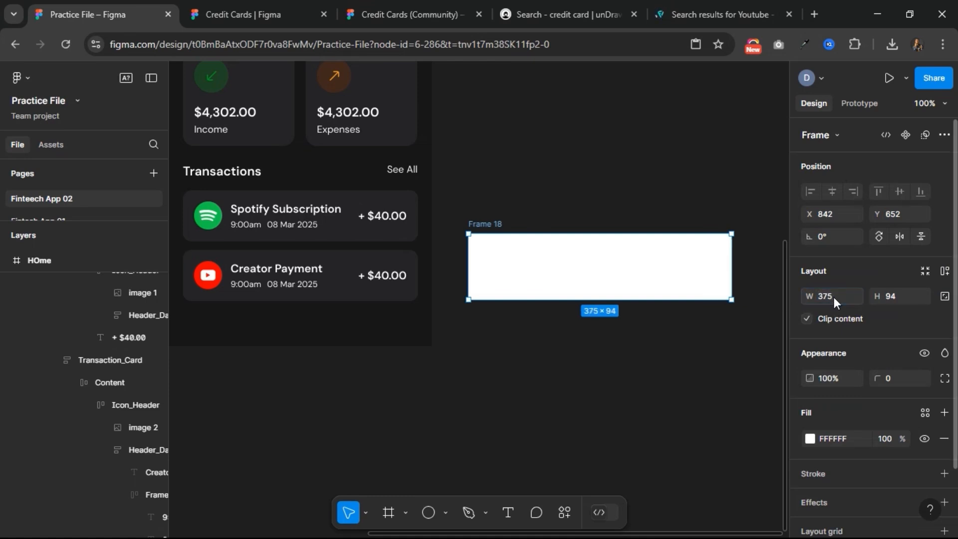
scroll(846, 370, "down", 2)
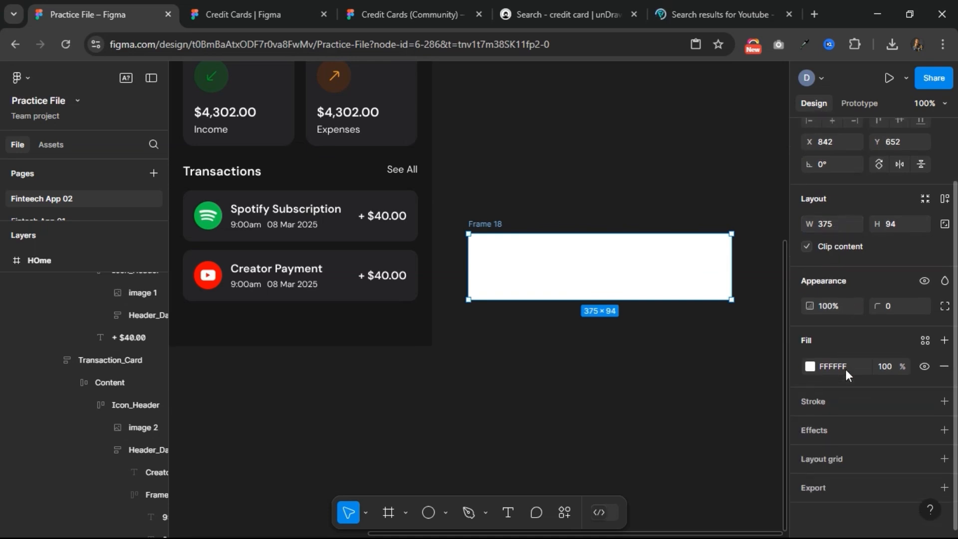
left_click(849, 367)
type("161616")
key("Return")
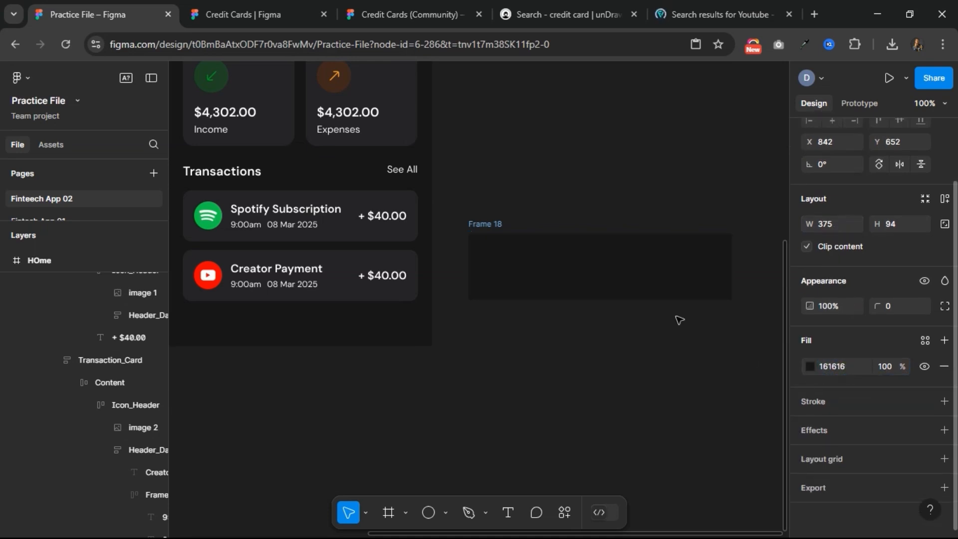
- Rename the dark frame beside the HOme screen to Nav_Bar
double_click(497, 226)
type("Na")
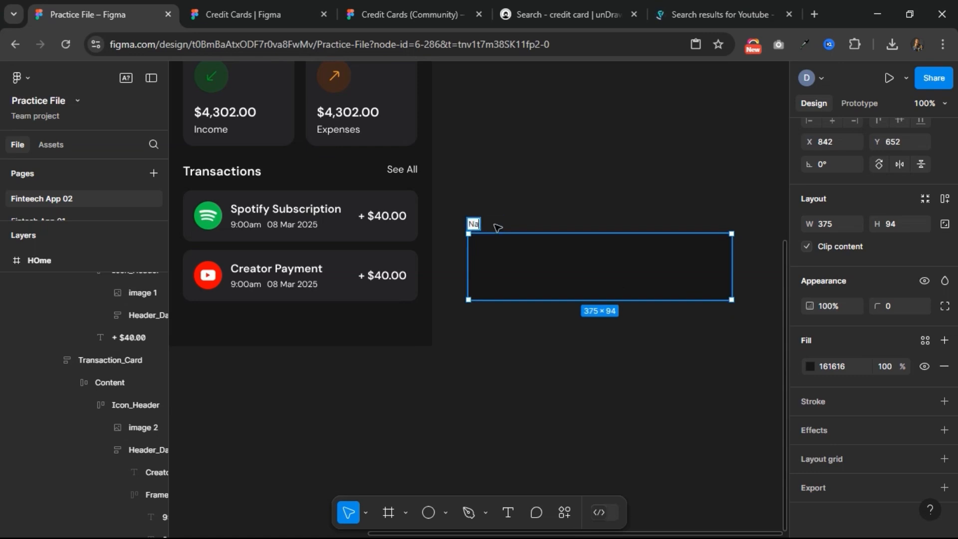
type("v_Bar")
key("Return")
- Create a small frame below Nav_Bar and size it to 60 wide by 48 high
scroll(650, 263, "right", 2)
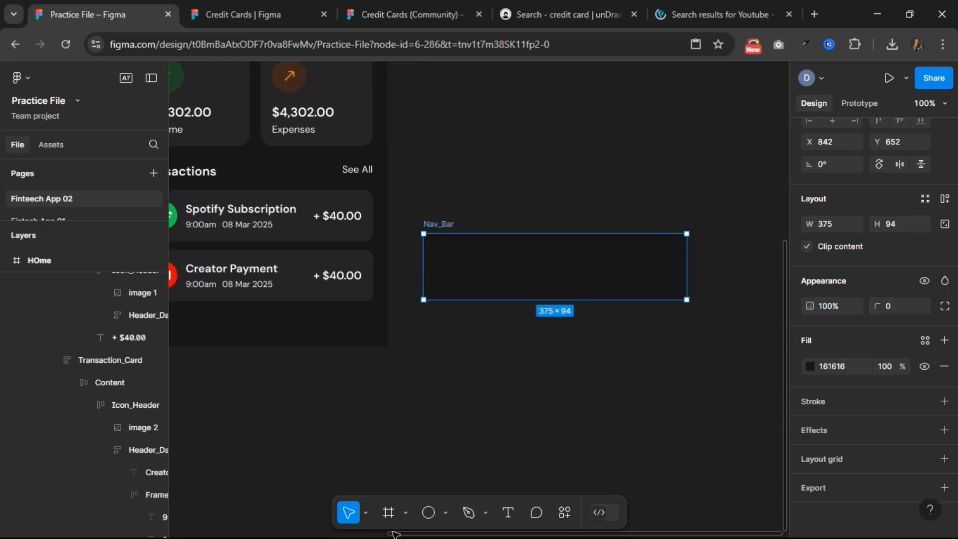
left_click(389, 513)
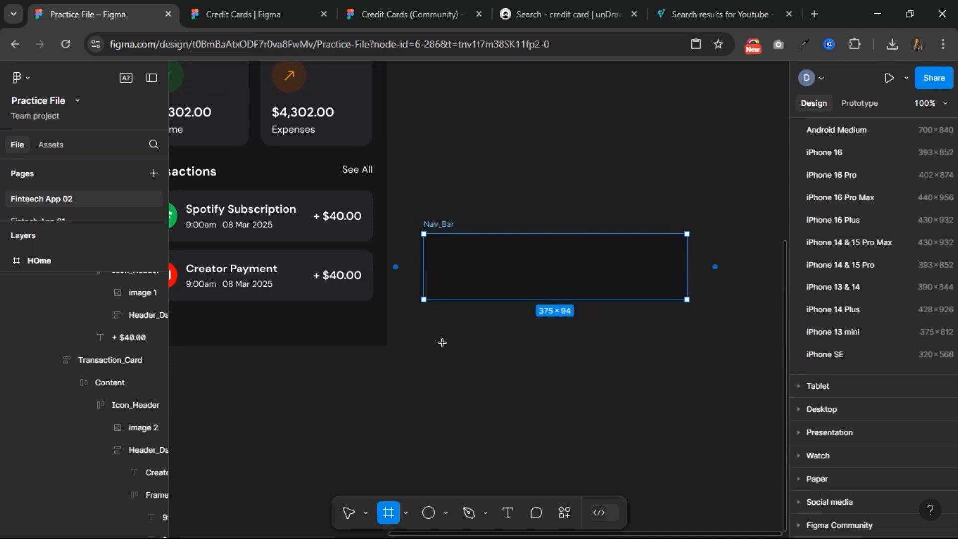
left_click(476, 357)
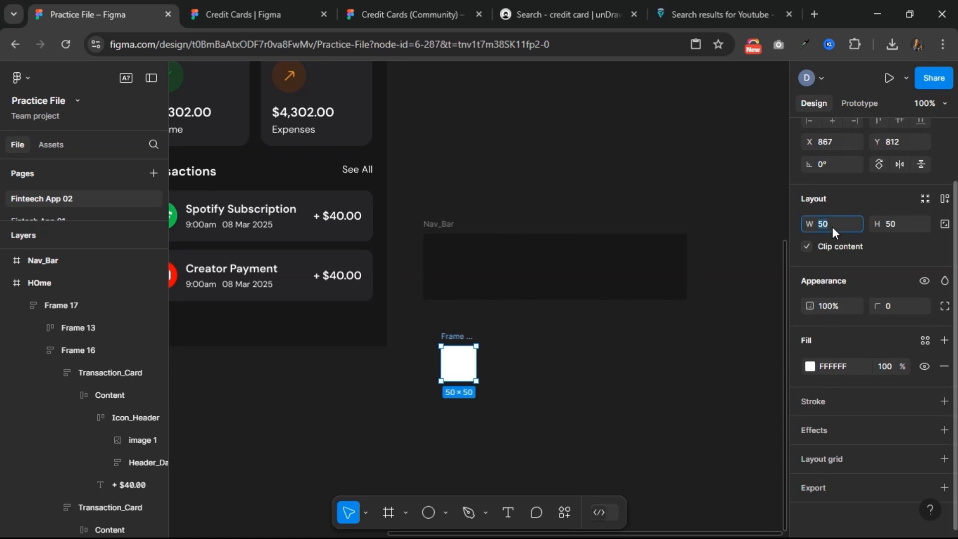
key("Return")
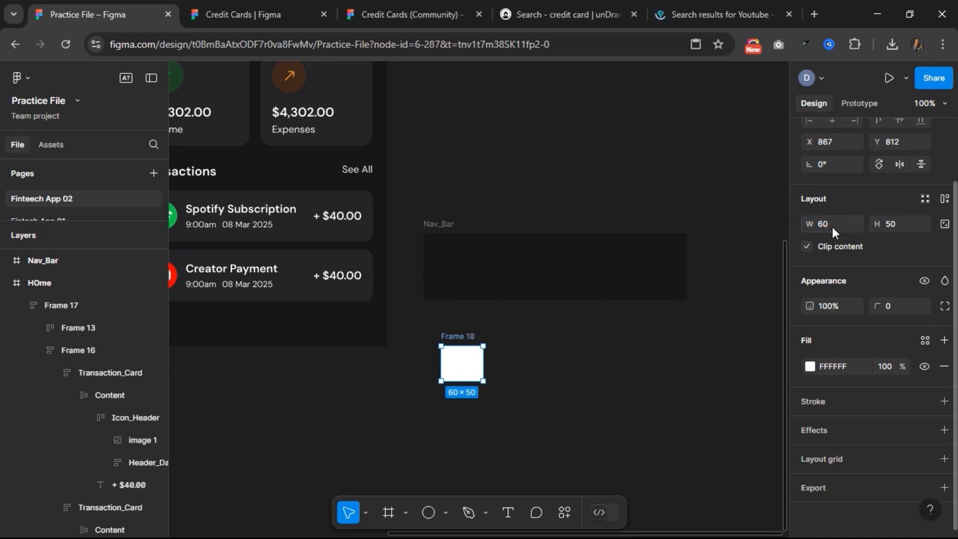
left_click(898, 224)
type("48")
key("Return")
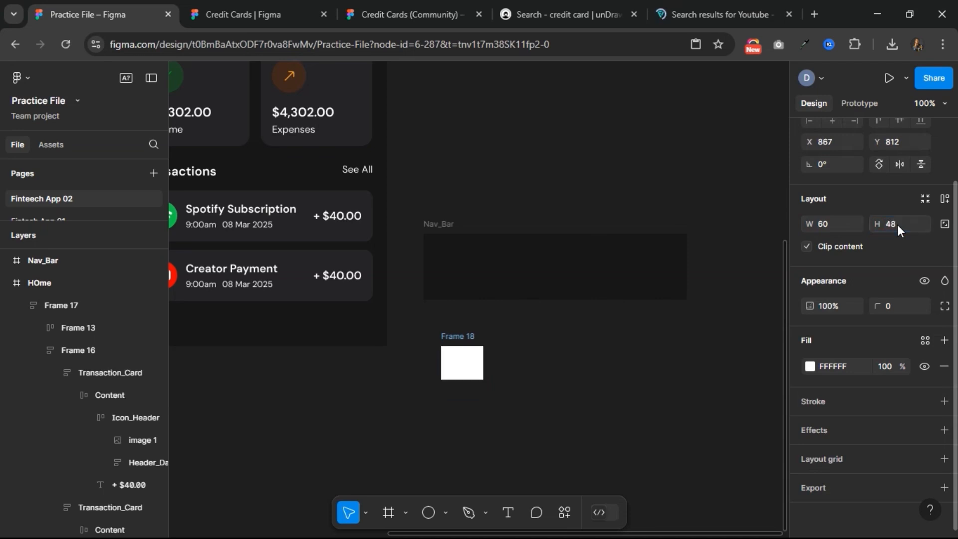
- Rename the small white frame below Nav_Bar to Nav_Link
double_click(458, 336)
type("Nav")
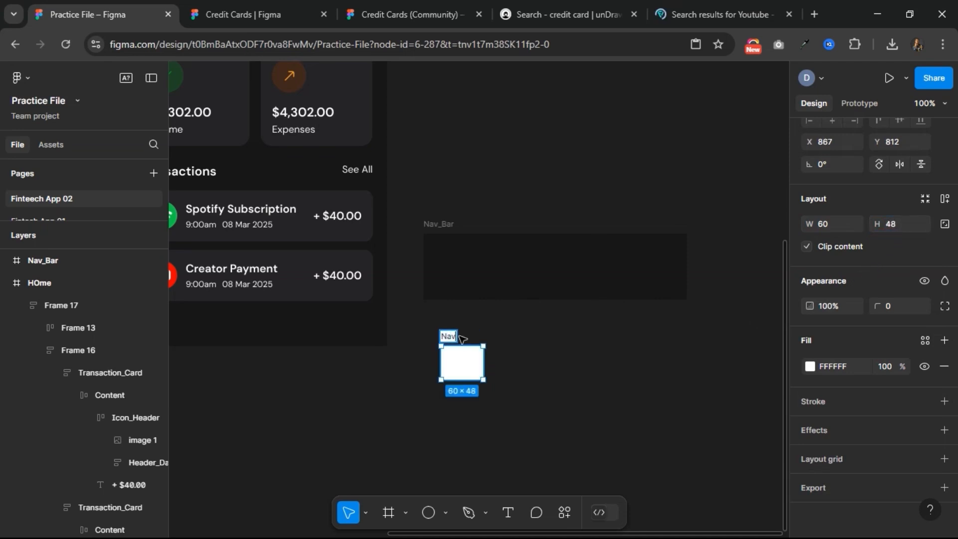
type("_Link")
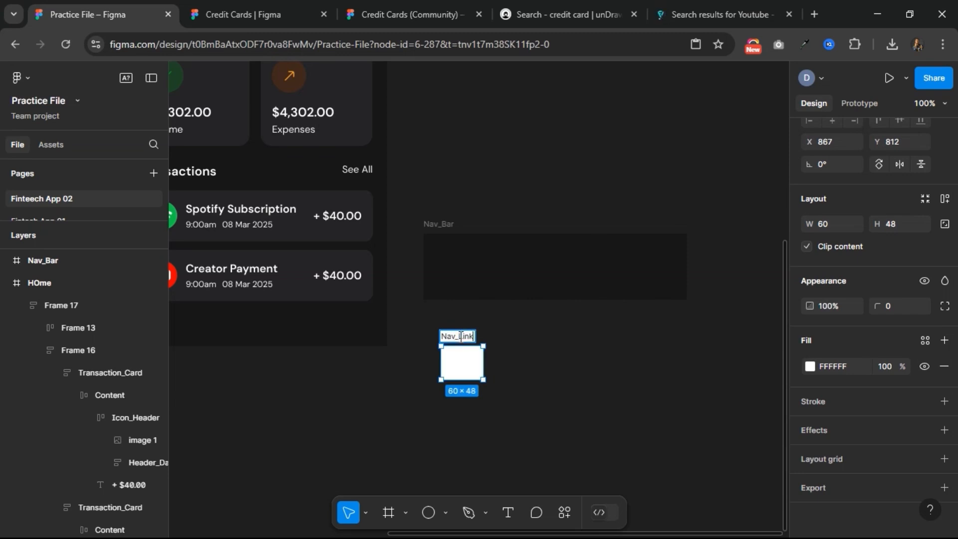
key("Return")
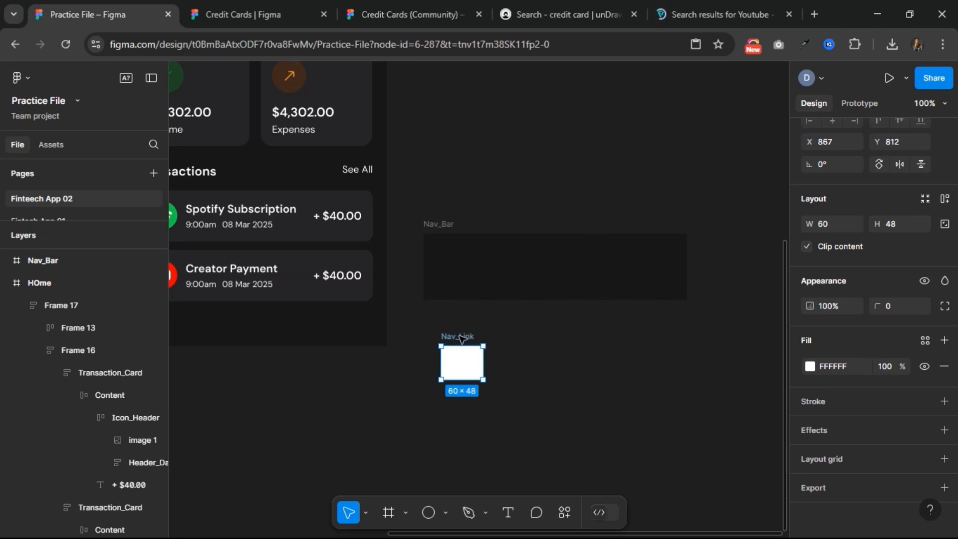
left_click(924, 367)
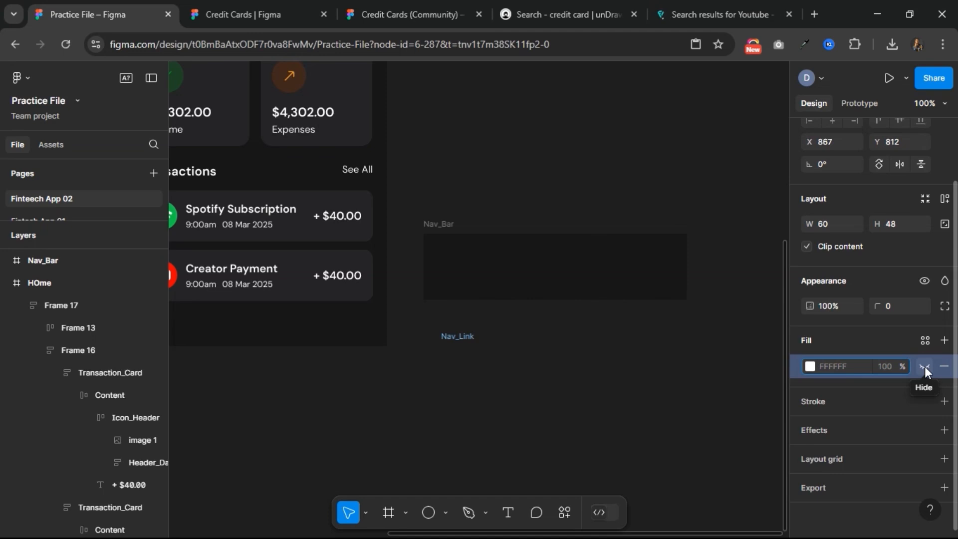
left_click(925, 366)
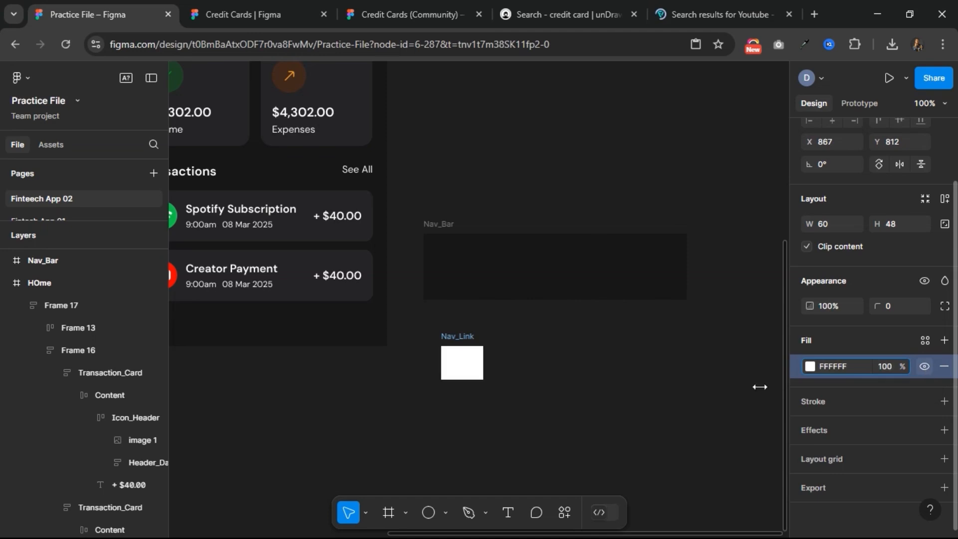
- Insert the "home-02" icon into Nav_Link with the Hugeicons Pro plugin, using the free Stroke (Rounded) variant and searching for "home"
right_click(465, 340)
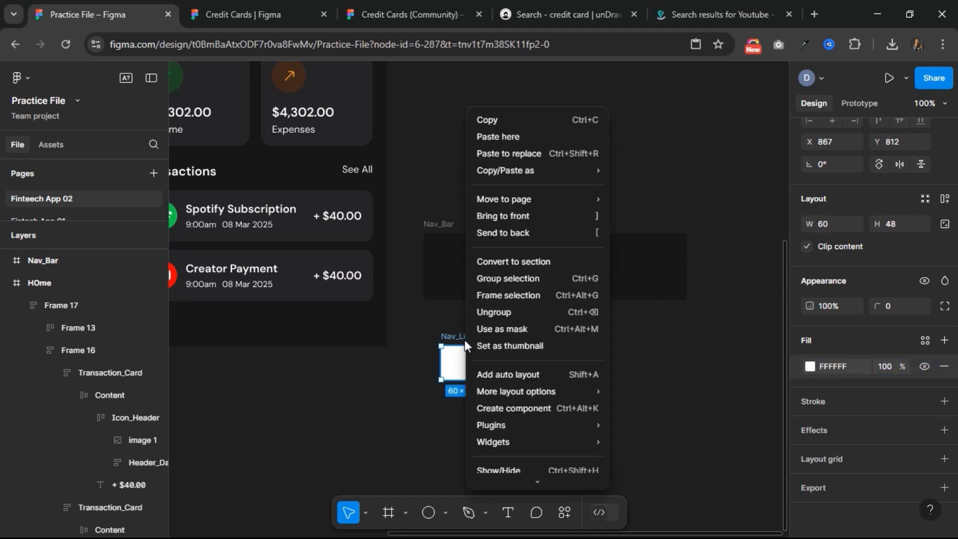
mouse_move(523, 433)
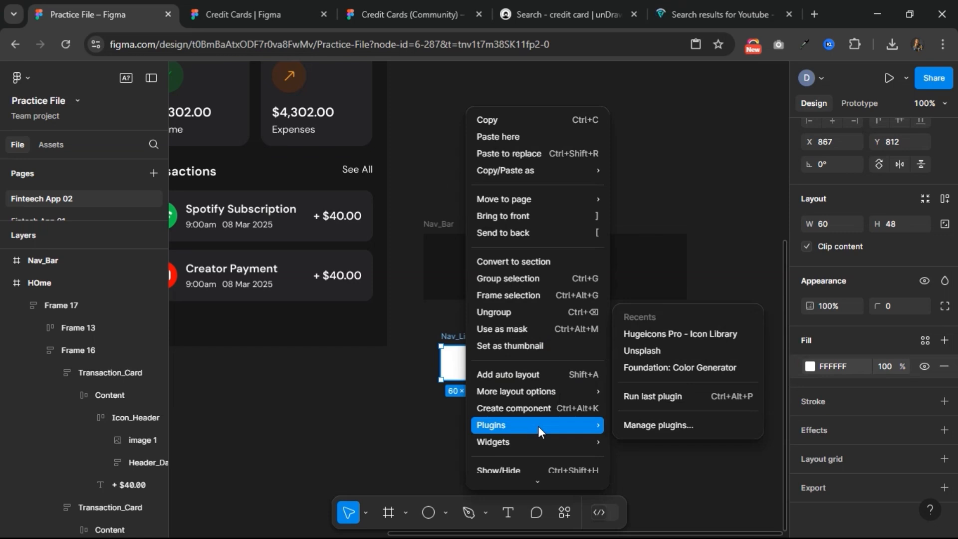
left_click(645, 338)
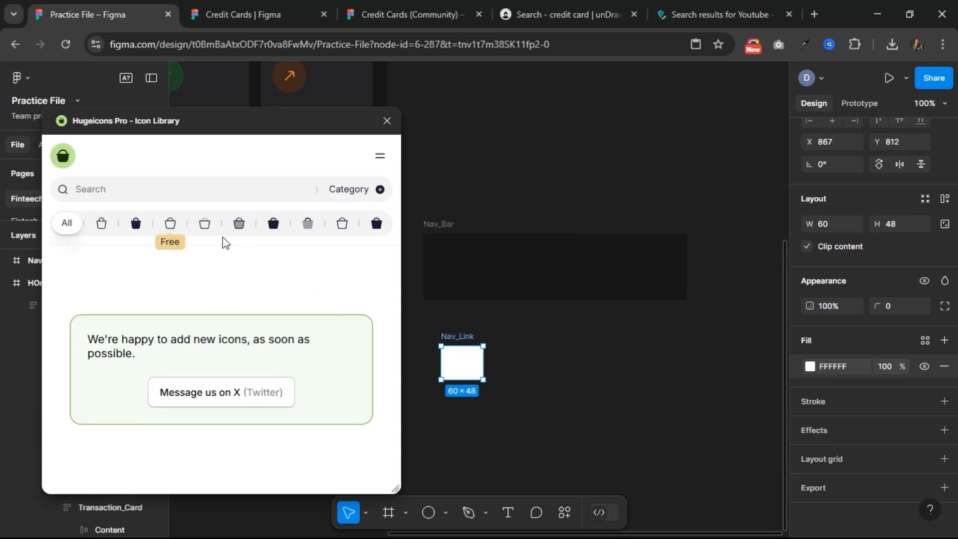
left_click(179, 234)
left_click(142, 192)
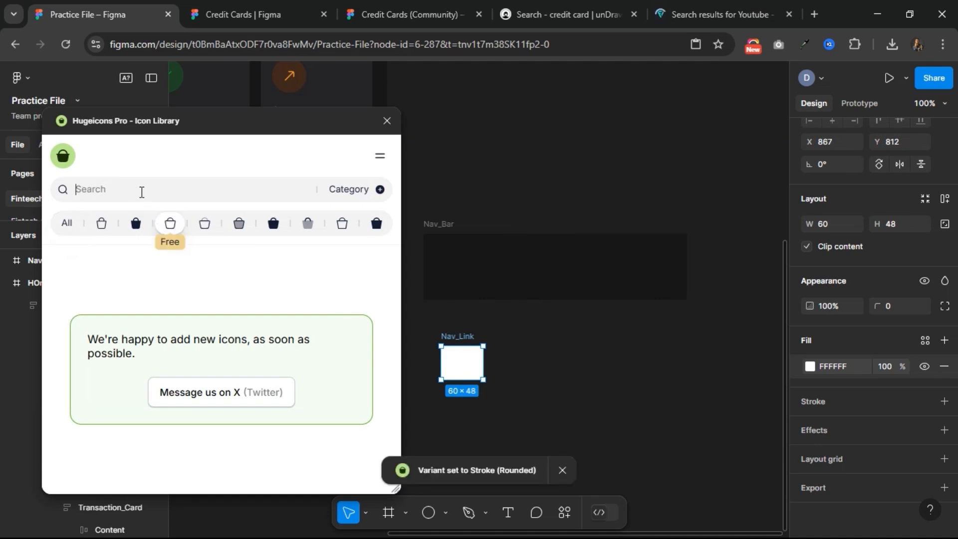
type("home")
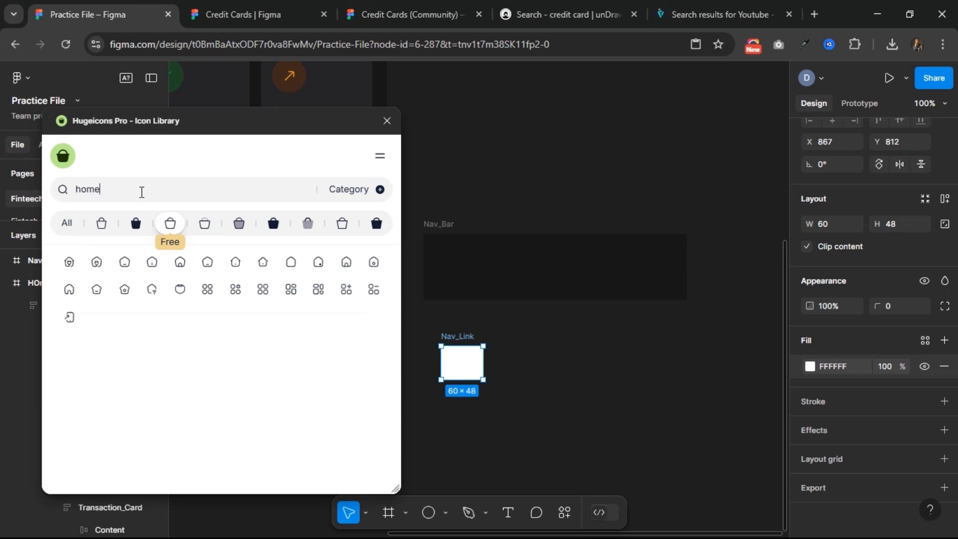
left_click(154, 266)
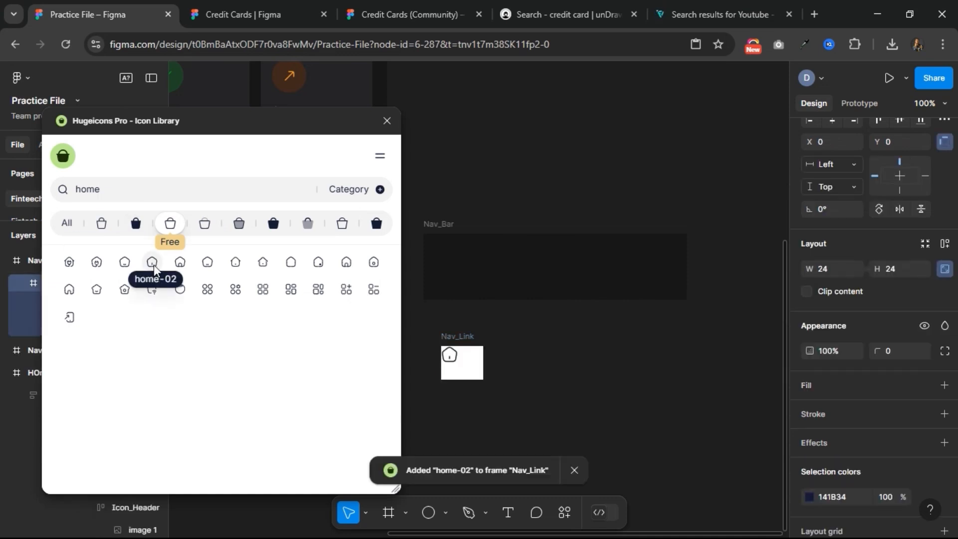
left_click(387, 121)
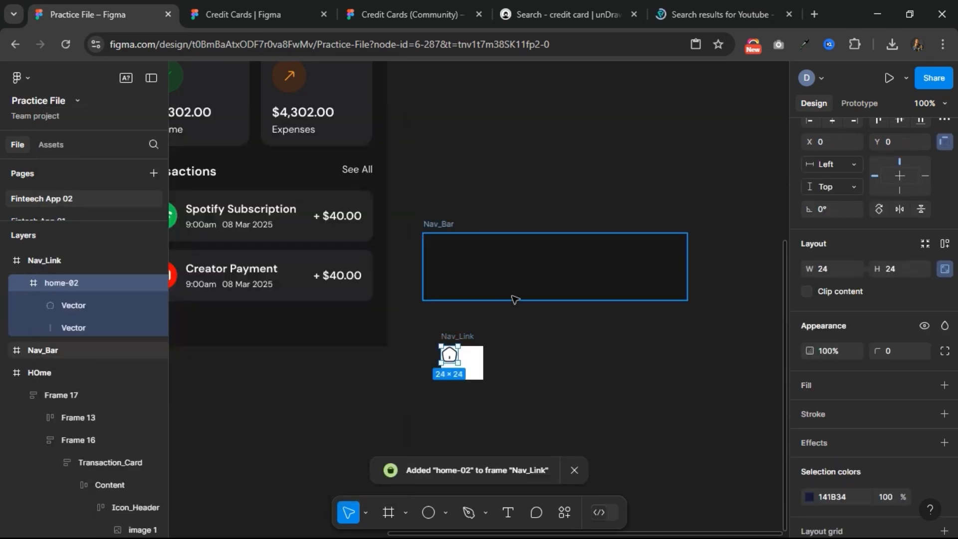
- Centre the home-02 icon horizontally and vertically inside the Nav_Link frame
scroll(885, 218, "up", 3)
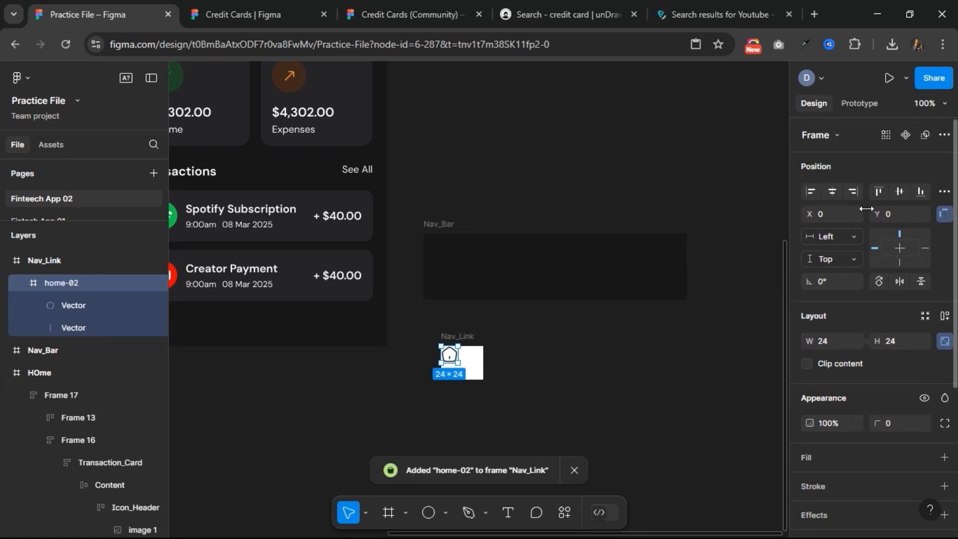
left_click(832, 191)
left_click(900, 191)
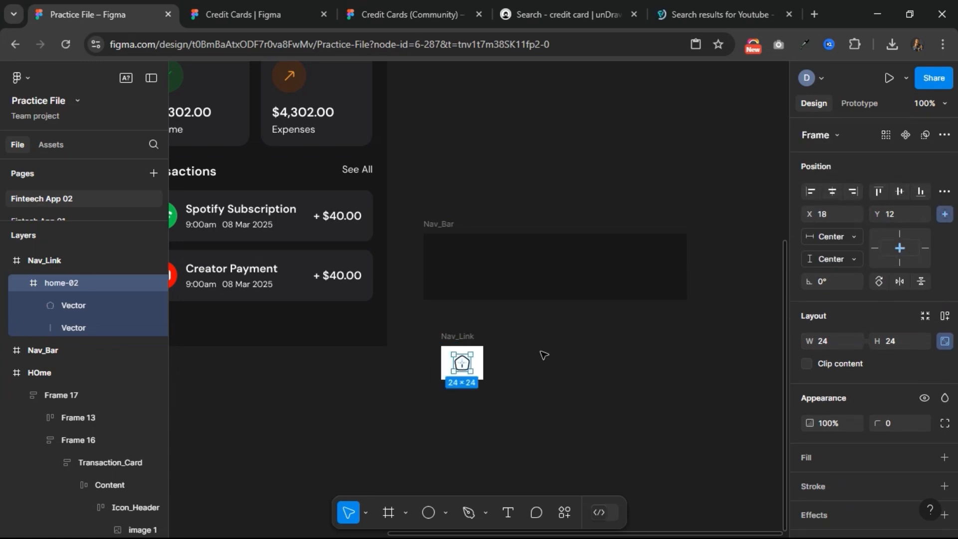
- Hide the Nav_Link frame's white fill and set the home-02 icon's colour to FFFFFF
left_click(464, 338)
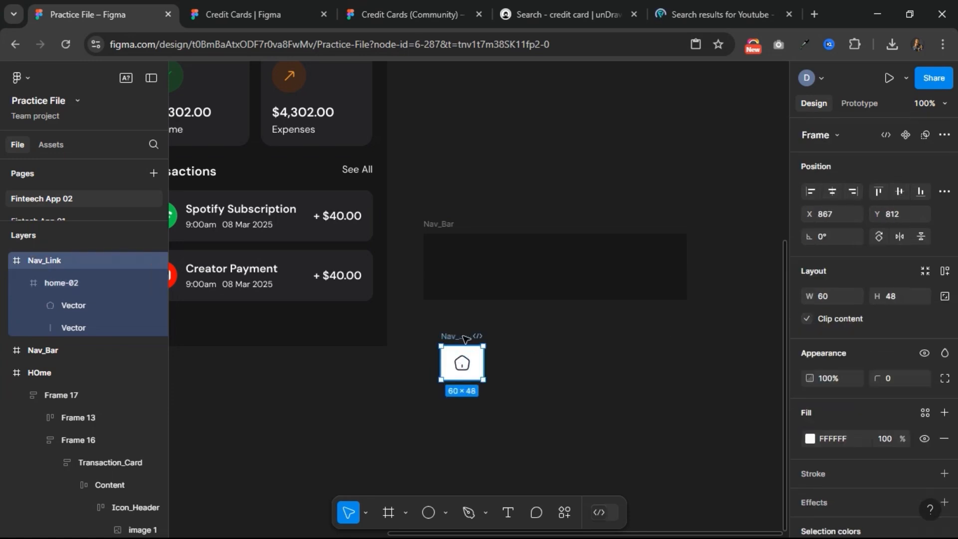
left_click(922, 438)
double_click(478, 375)
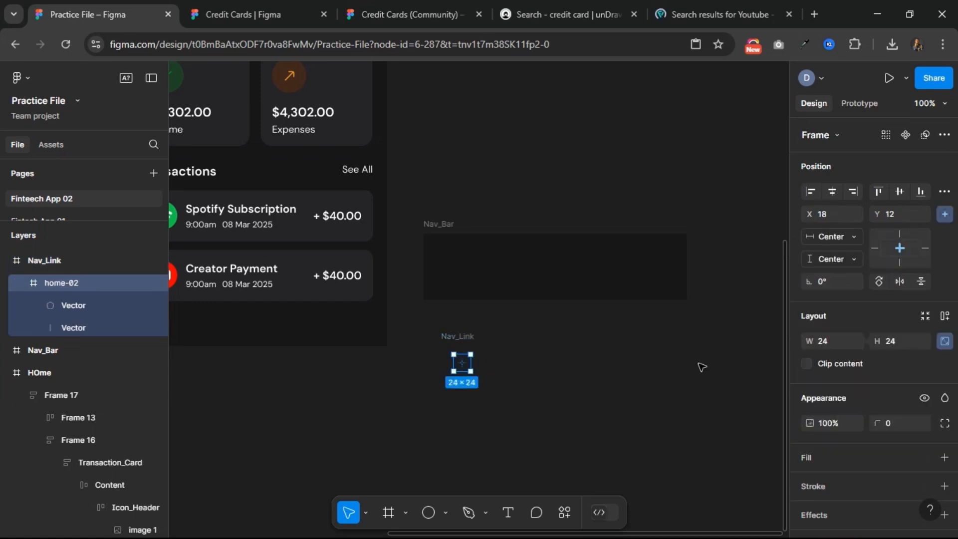
scroll(873, 409, "down", 3)
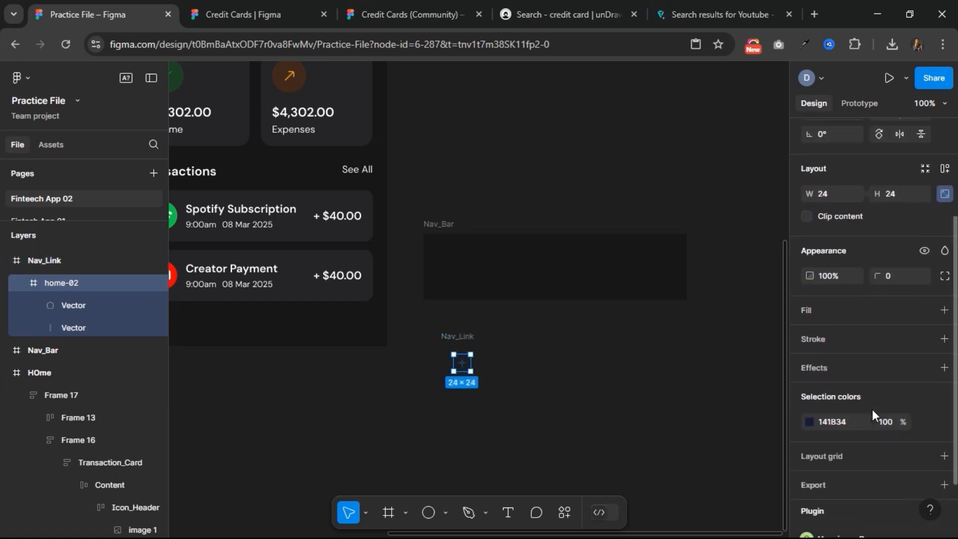
left_click(855, 418)
type("f")
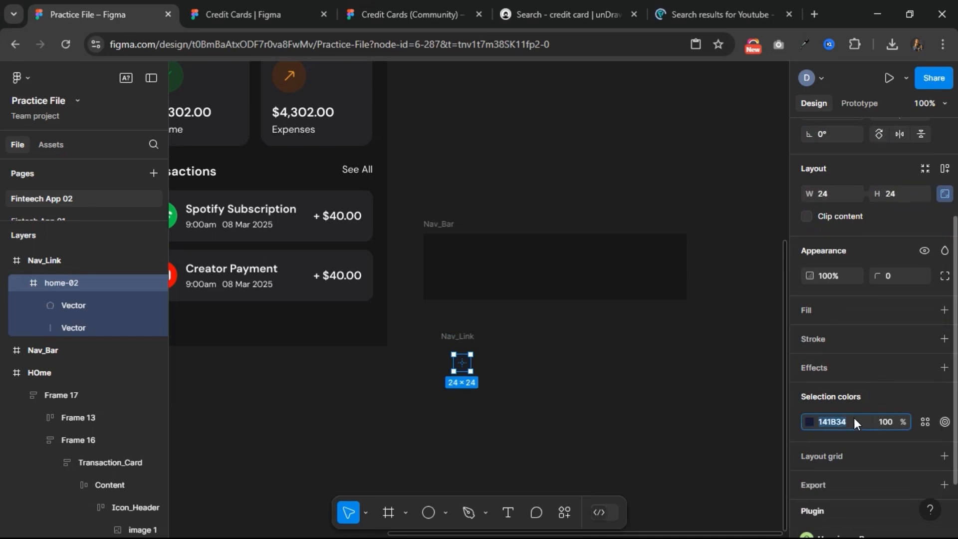
key("Return")
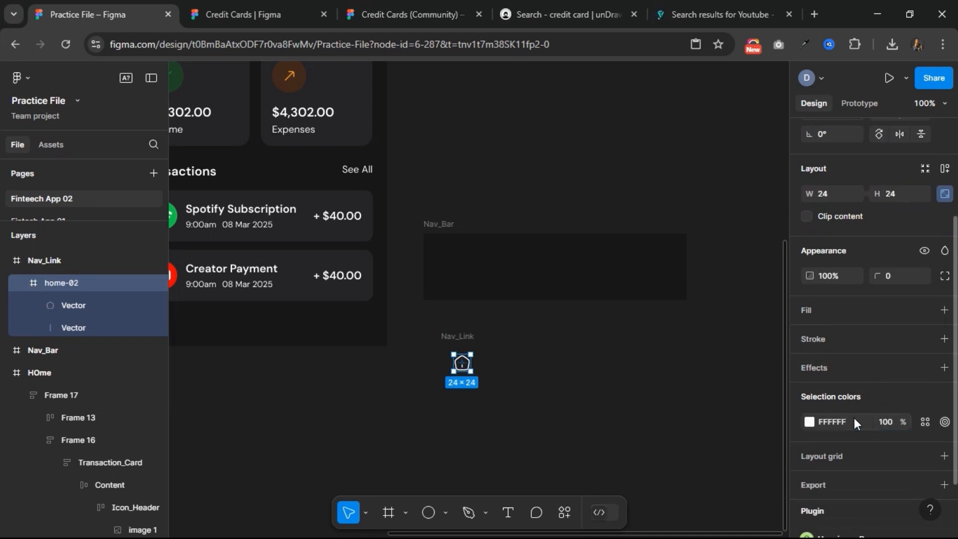
- Move the Nav_Link frame into Nav_Bar and position it 20 px from the bar's left and top edges
left_click(451, 337)
left_click_drag(449, 304, 447, 250)
key("alt")
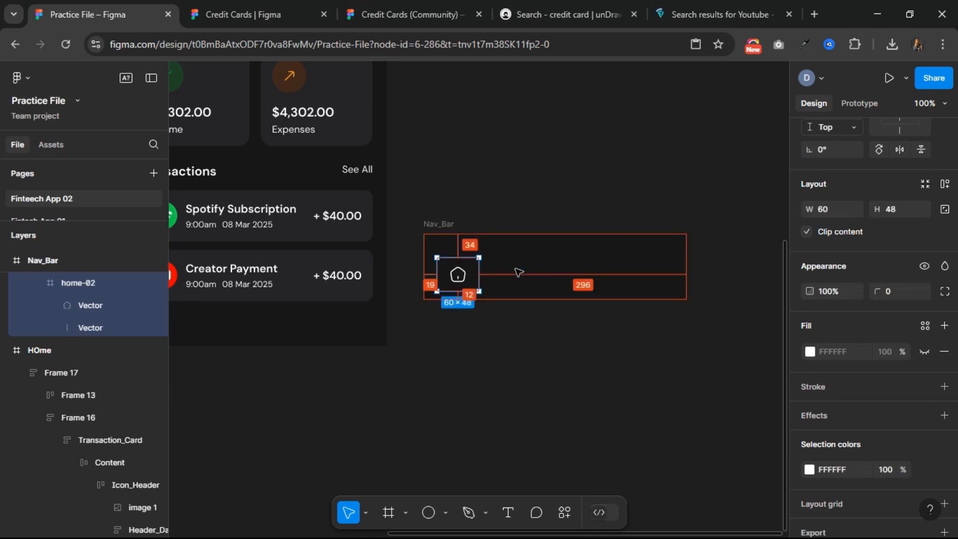
key("shift+Up")
key("shift+Up")
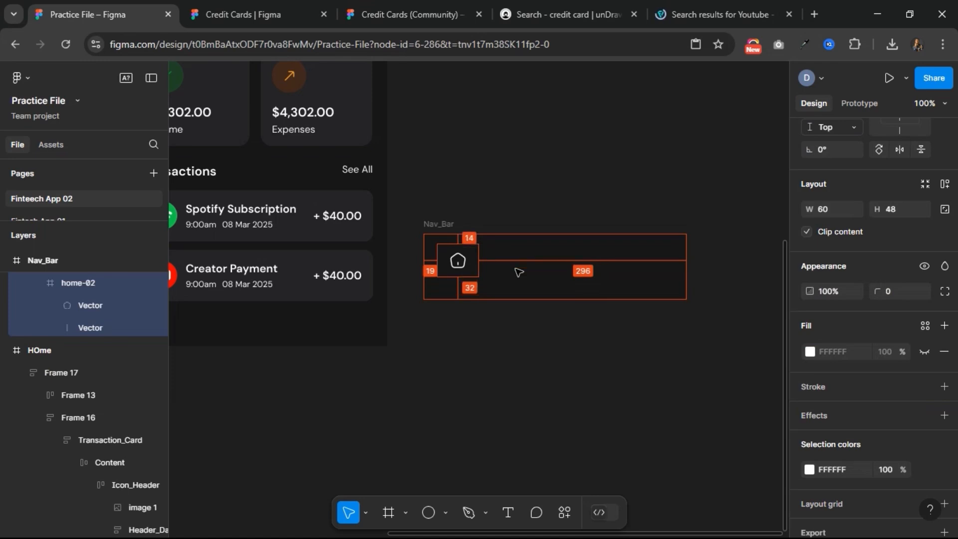
key("Down")
key("Down")
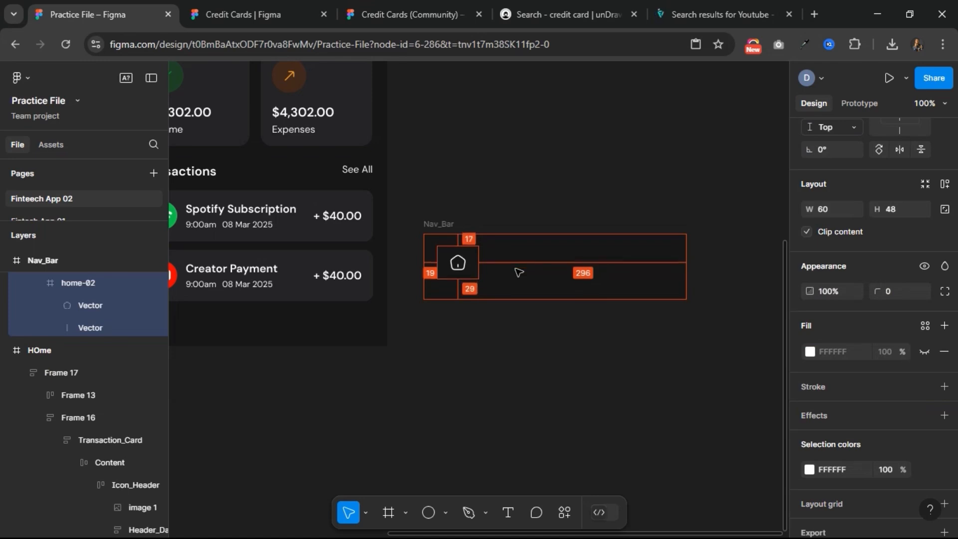
key("Right")
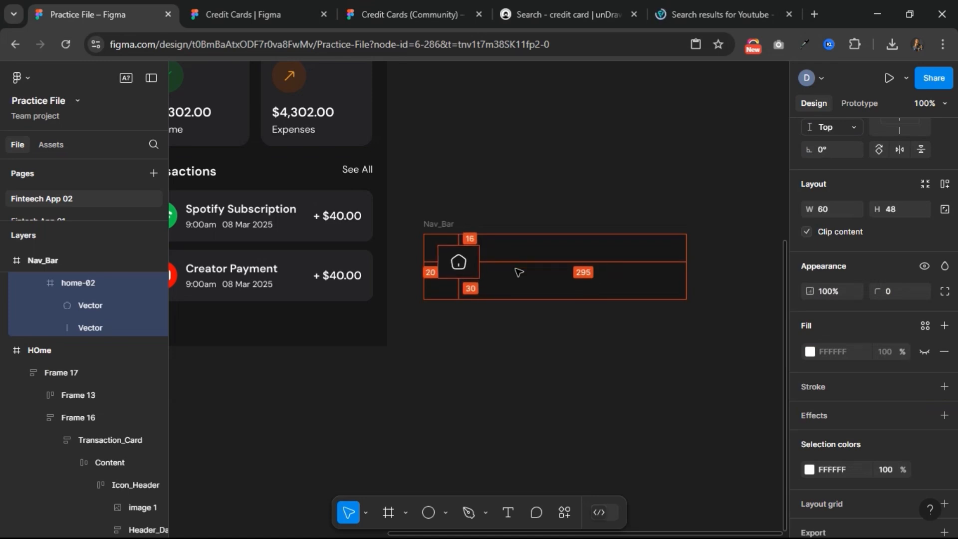
key("Down")
key("Down")
key("Down")
key("Down")
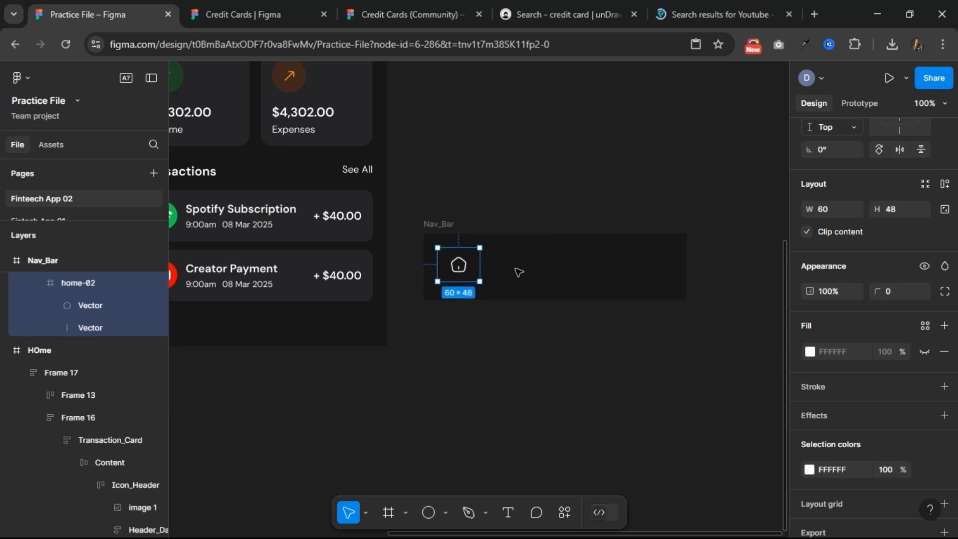
- Duplicate the Nav_Link frame inside Nav_Bar and shift the copy 80 px to the right, leaving a 20 px gap
left_click(460, 270)
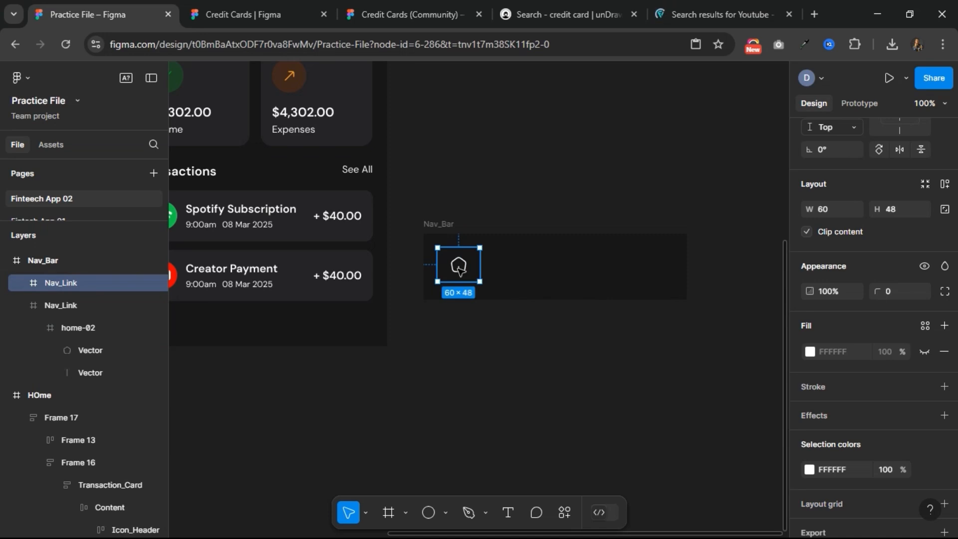
key("shift+Right")
key("shift+Right")
key("shift+Right")
key("shift+Right")
key("shift+Right")
key("shift+Right")
key("shift+Right")
key("shift+Right")
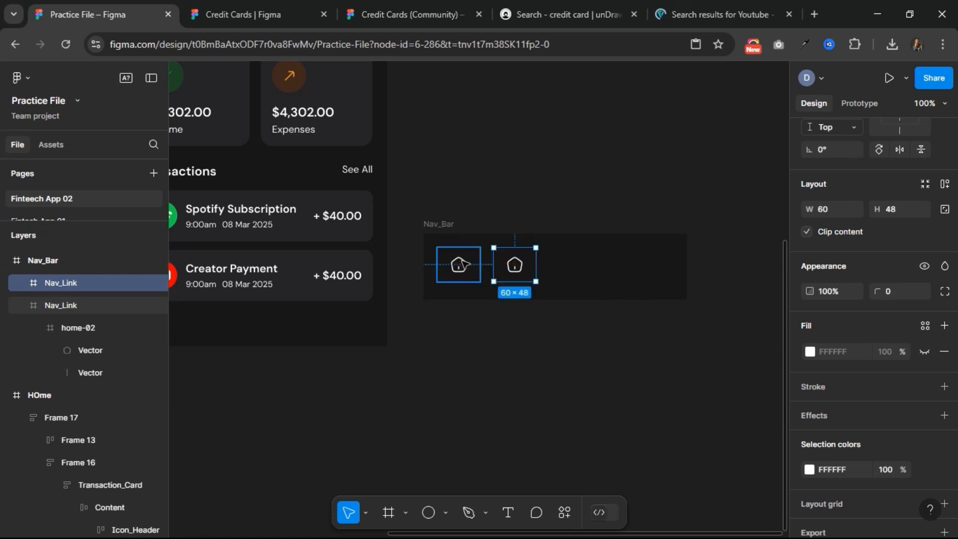
- Wrap both Nav_Link frames in a horizontal auto layout and duplicate the second link three times to make five
left_click(463, 264, "shift")
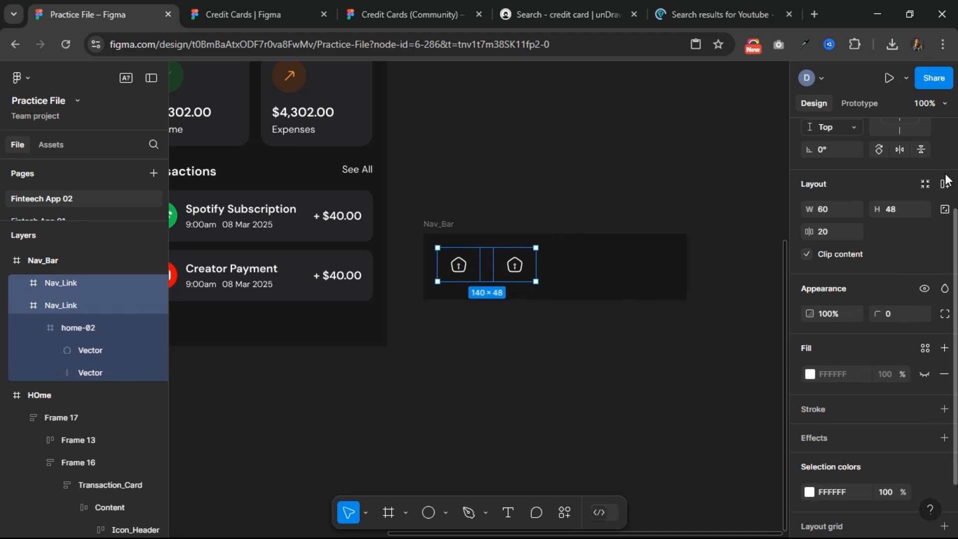
key("shift+a")
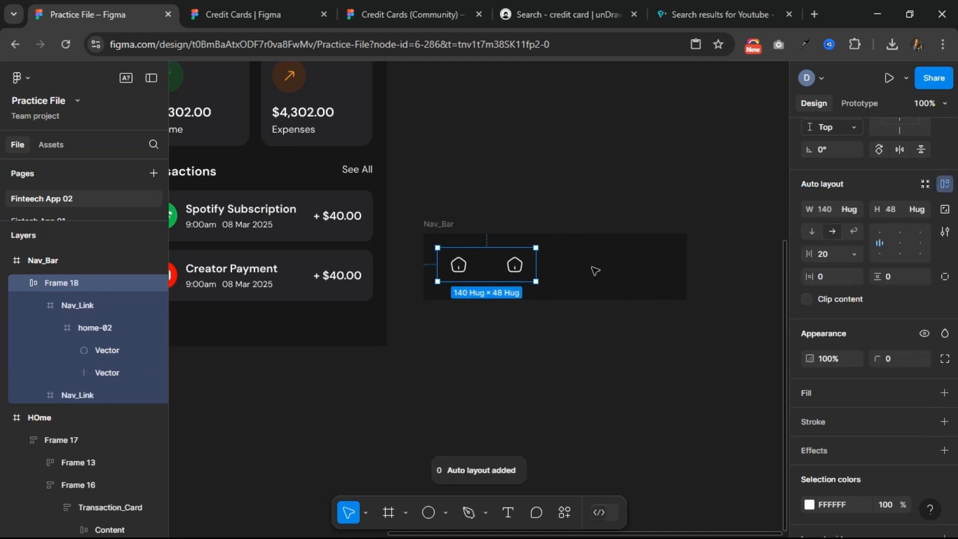
left_click(514, 270)
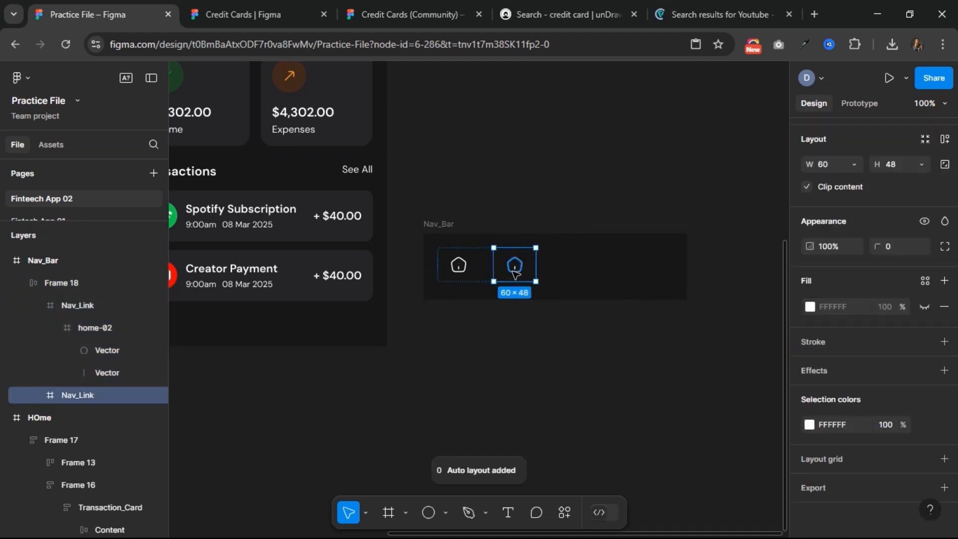
key("ctrl+d")
key("ctrl+d")
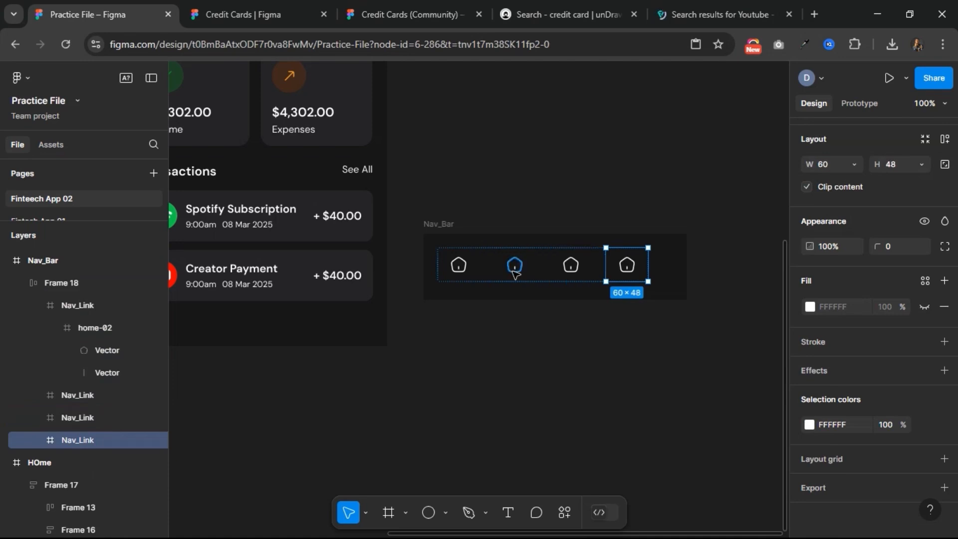
key("ctrl+d")
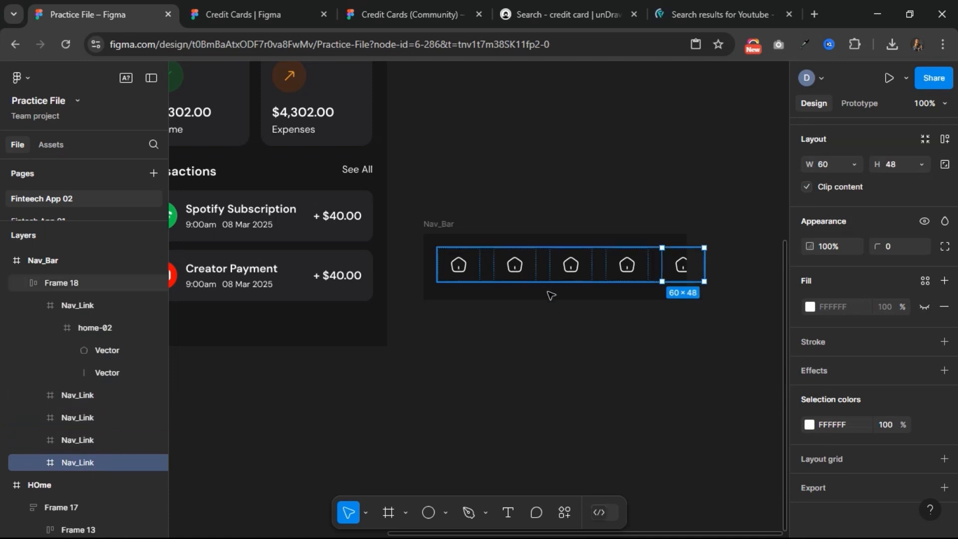
key("Escape")
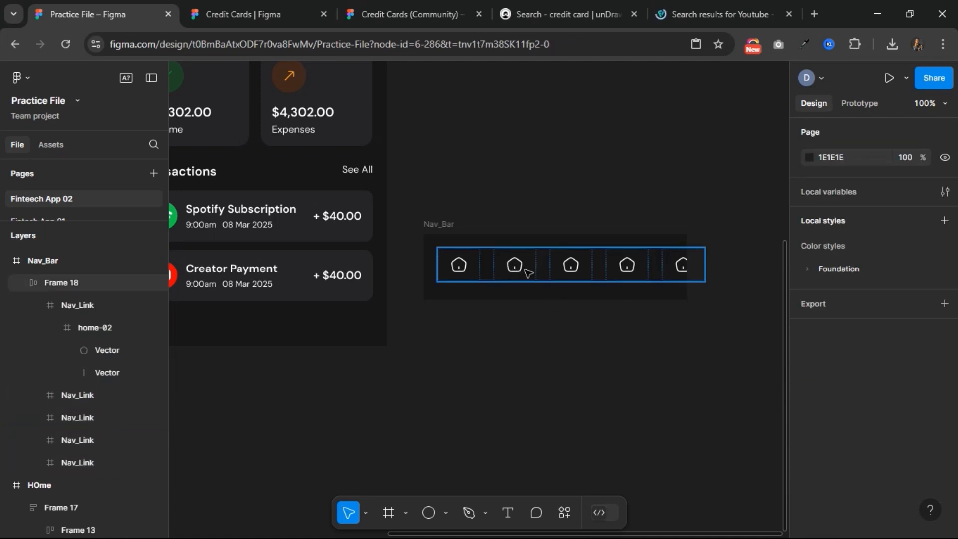
- Add auto layout to the Nav_Bar frame and set its horizontal padding to 20
left_click(464, 249)
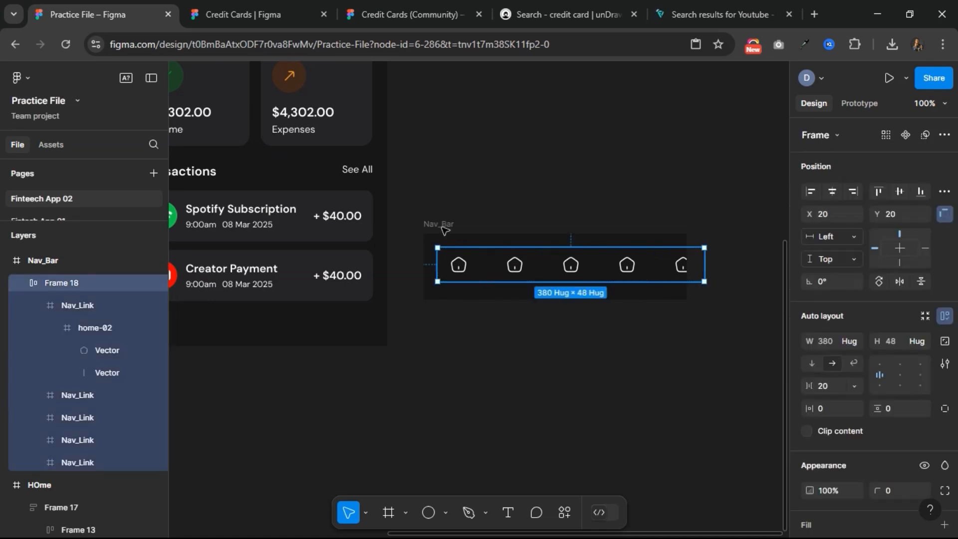
left_click(442, 225)
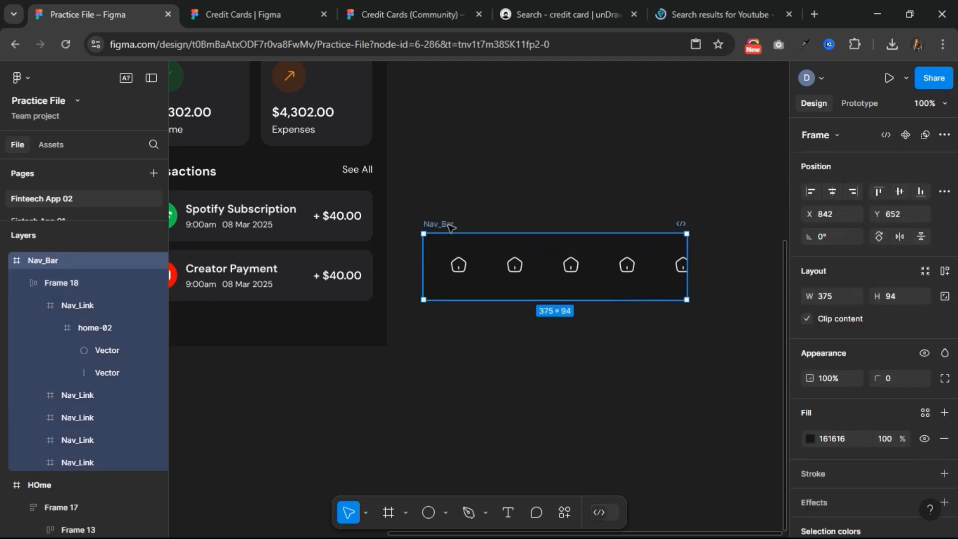
left_click(945, 272)
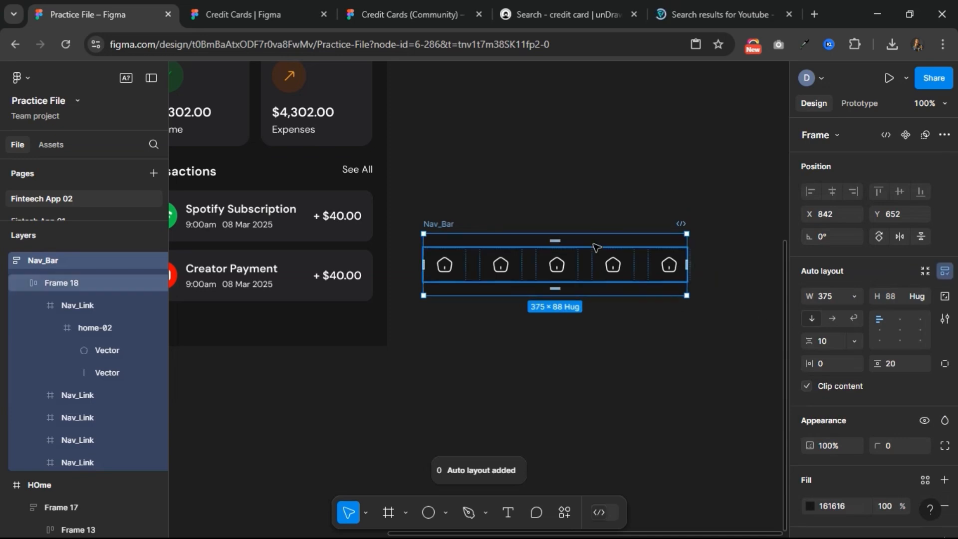
left_click(830, 364)
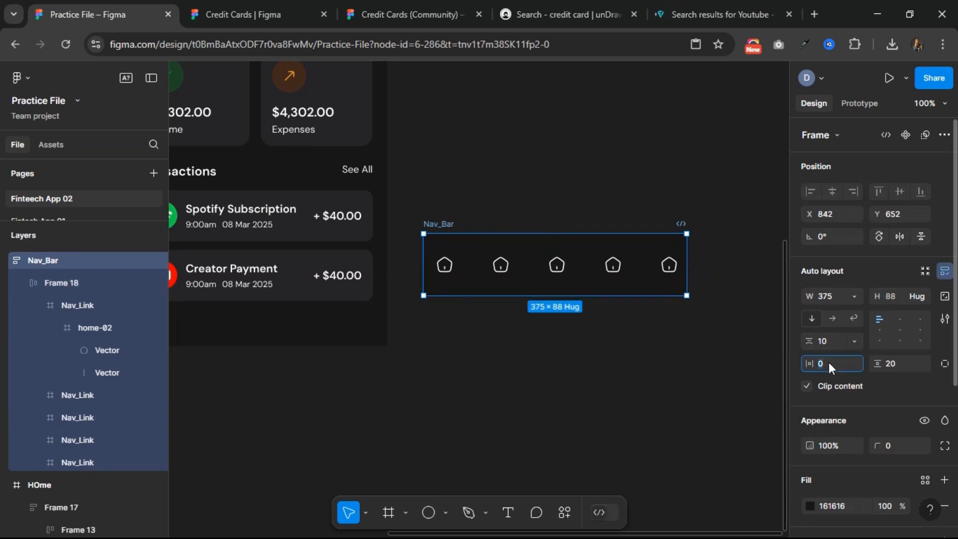
key("Return")
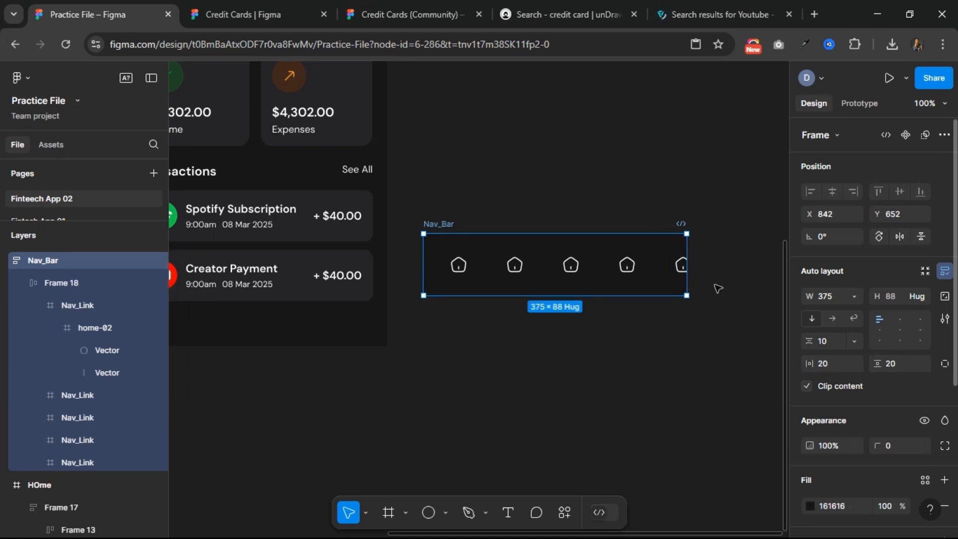
- Rename the auto layout frame that holds the five Nav_Link frames as Links
left_click(573, 266)
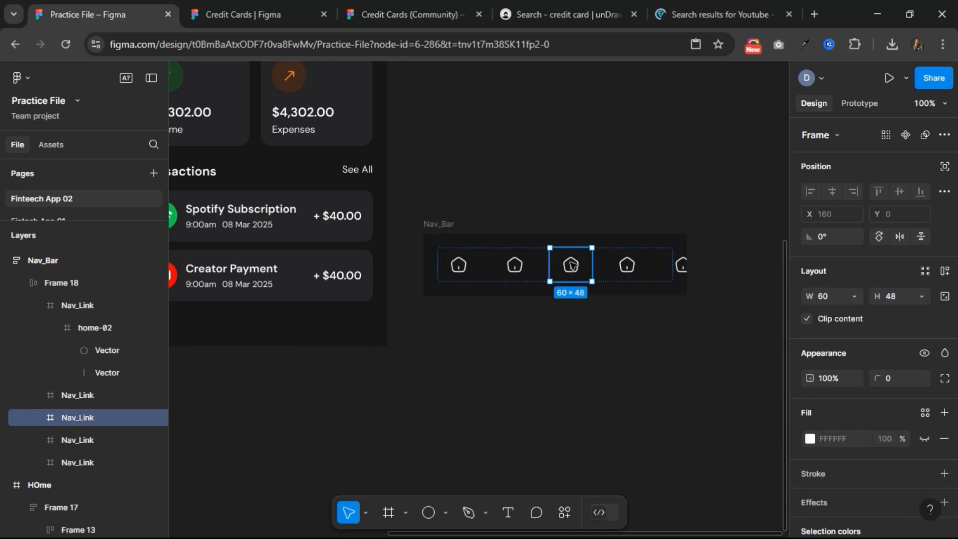
left_click(533, 240)
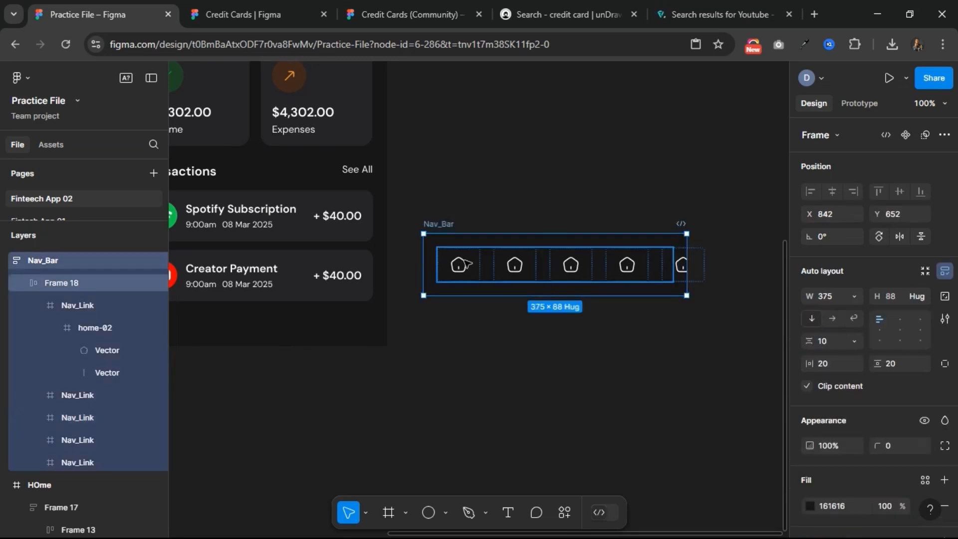
left_click(466, 265)
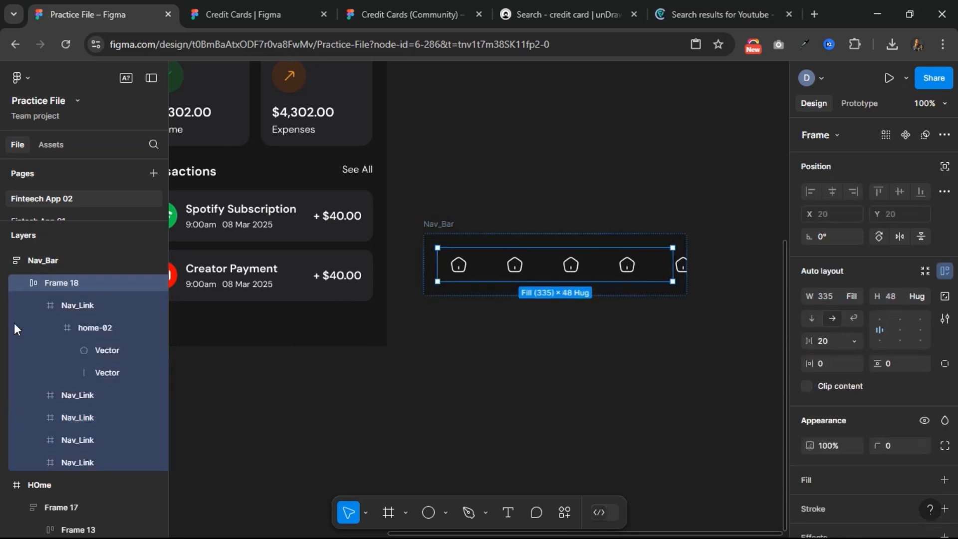
double_click(73, 282)
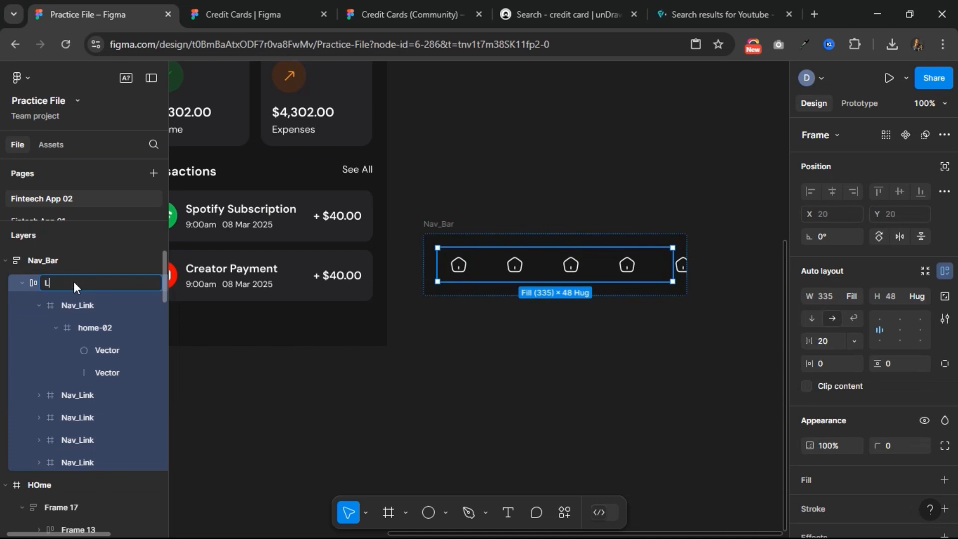
key("Return")
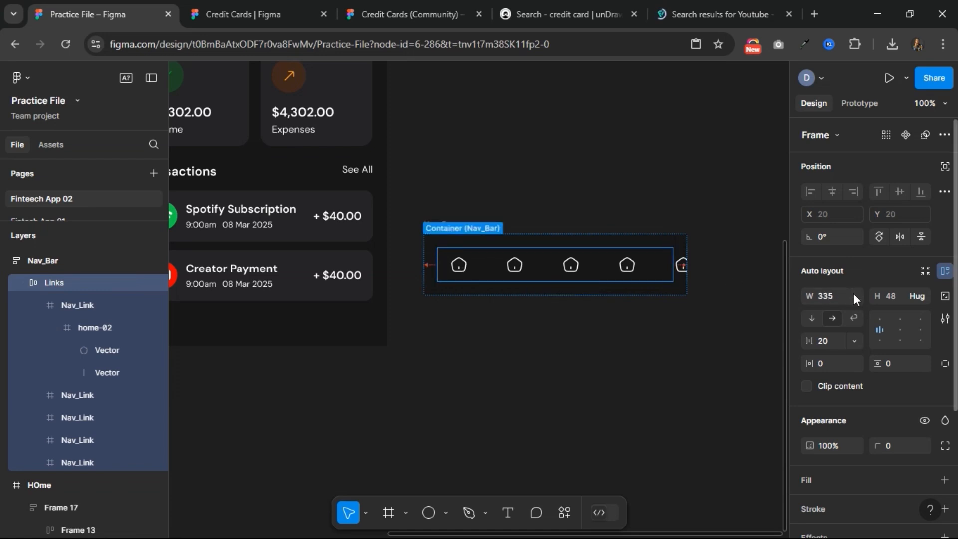
- Set the width of all five Nav_Link frames to Fill container
left_click(625, 270)
left_click(572, 267, "shift")
left_click(518, 269, "shift")
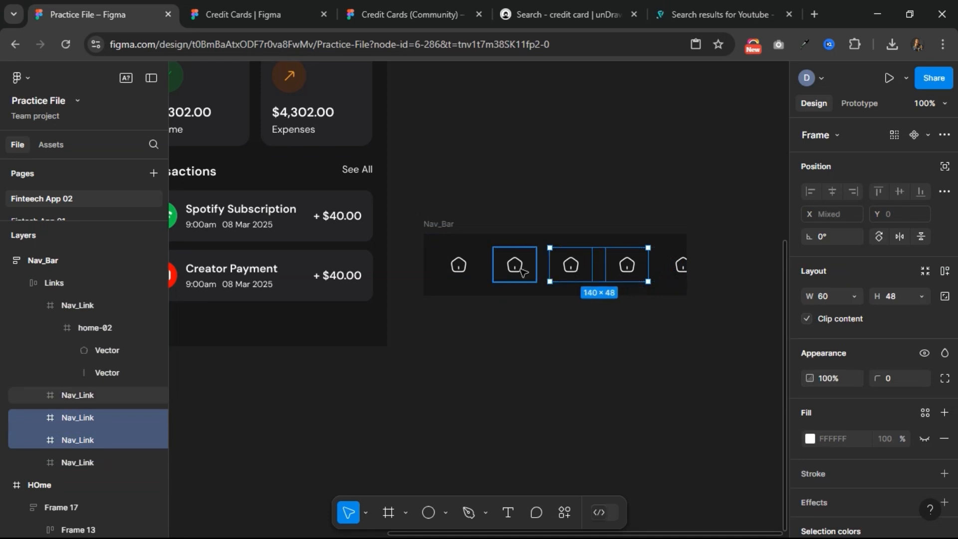
left_click(474, 272, "shift")
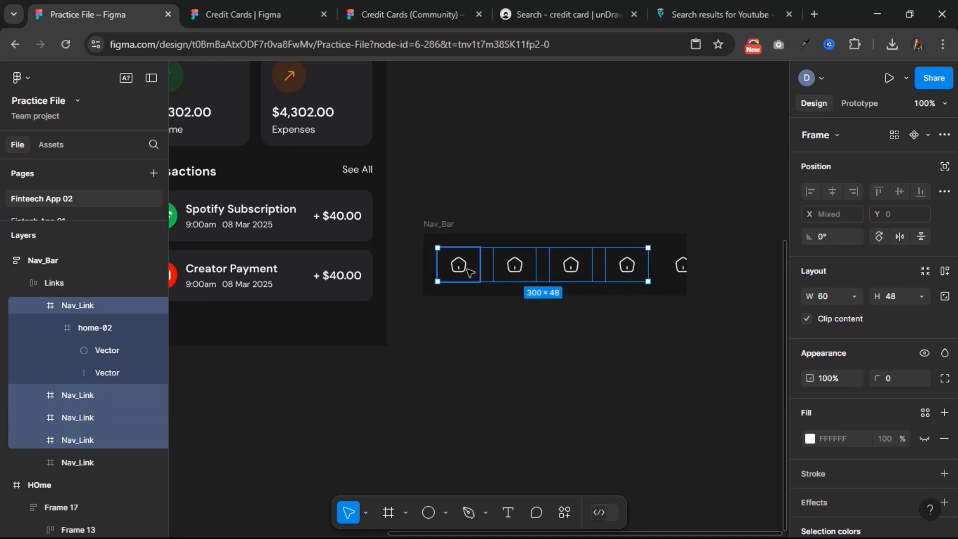
left_click(675, 273, "shift")
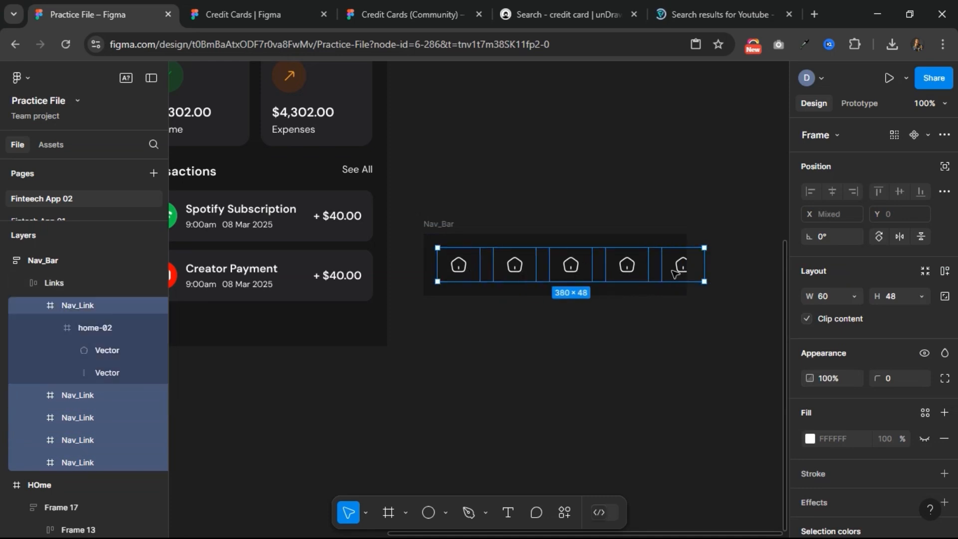
left_click(854, 298)
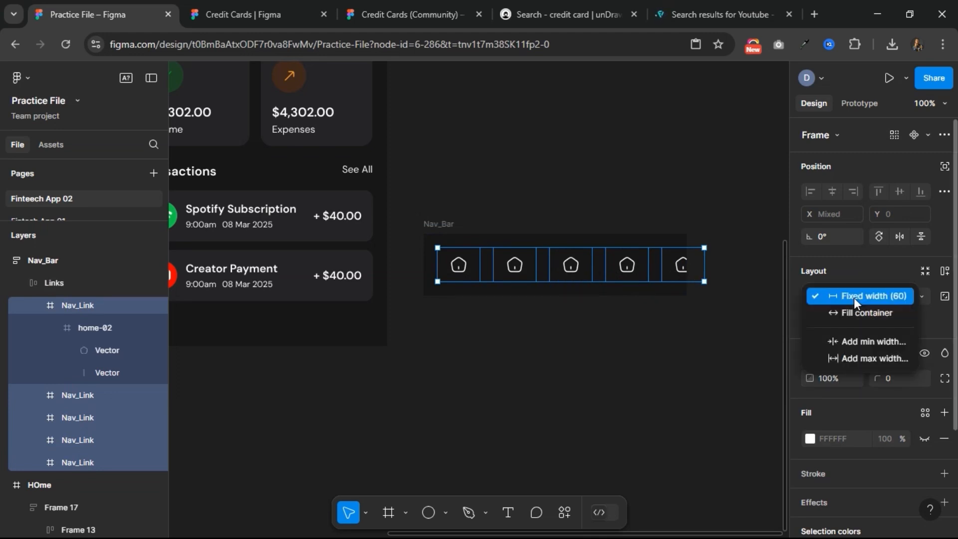
left_click(854, 311)
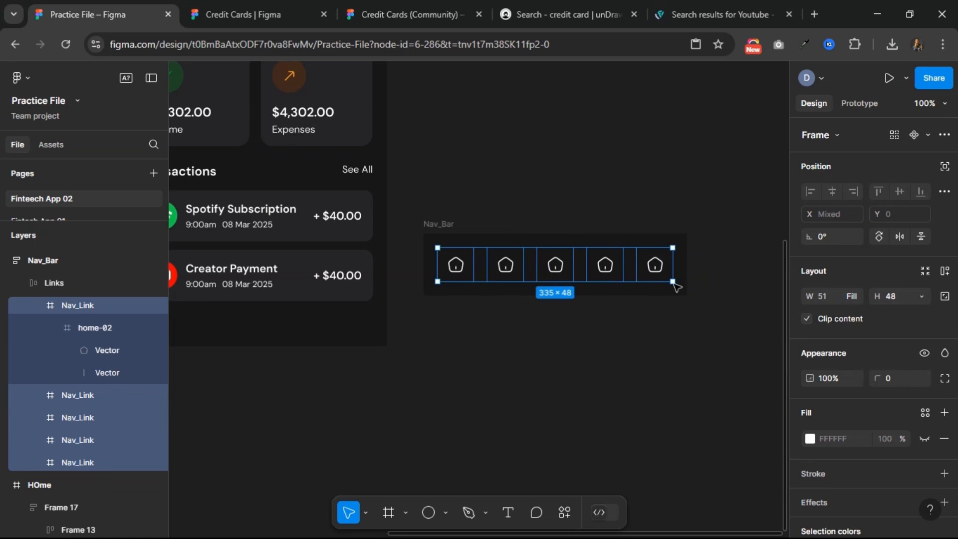
- Set the Nav_Bar frame's vertical padding to 16
left_click(446, 226)
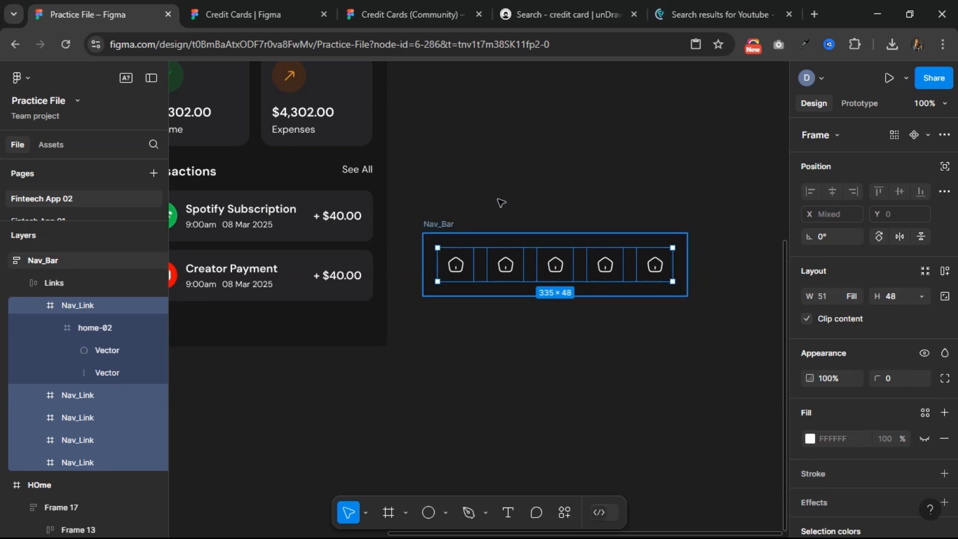
scroll(535, 196, "down", 2)
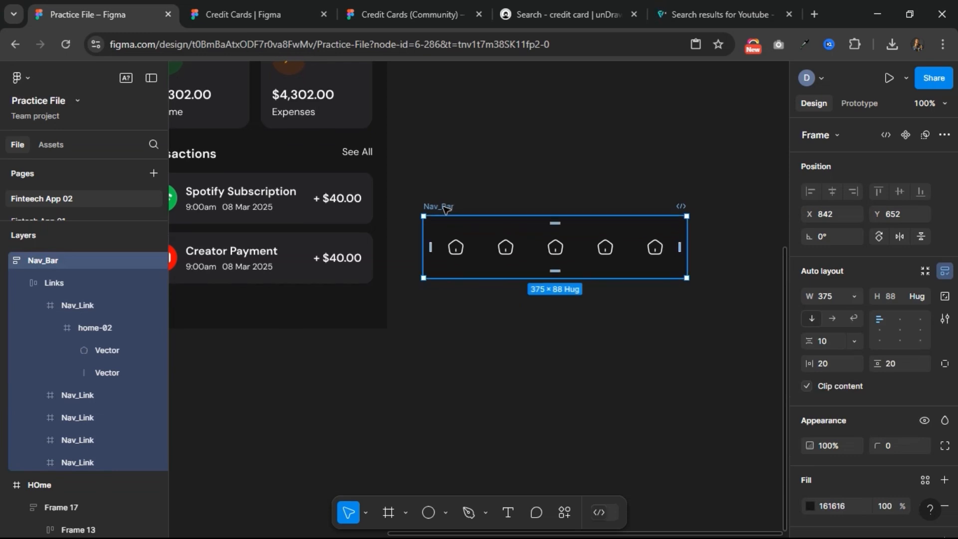
left_click(899, 364)
type("16")
key("Return")
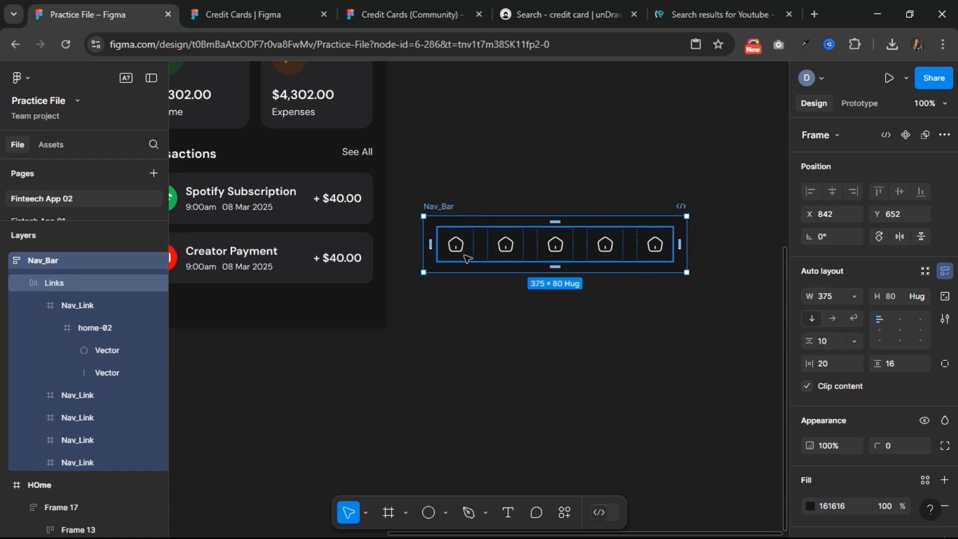
- Replace the second navigation link's home icon with the two-way horizontal transfer arrows from Hugeicons Pro, searching for "exchange"
left_click(508, 245)
left_click(508, 245)
left_click(508, 245)
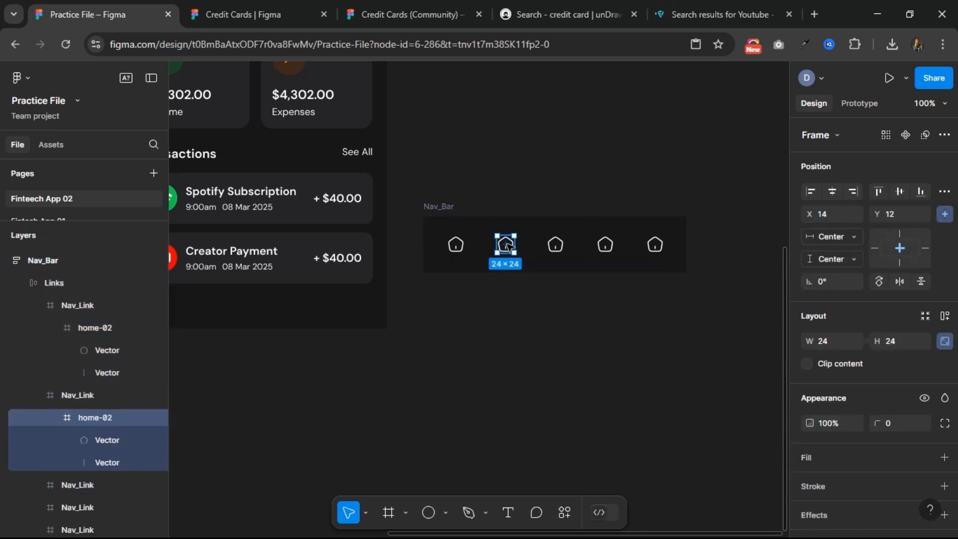
right_click(506, 244)
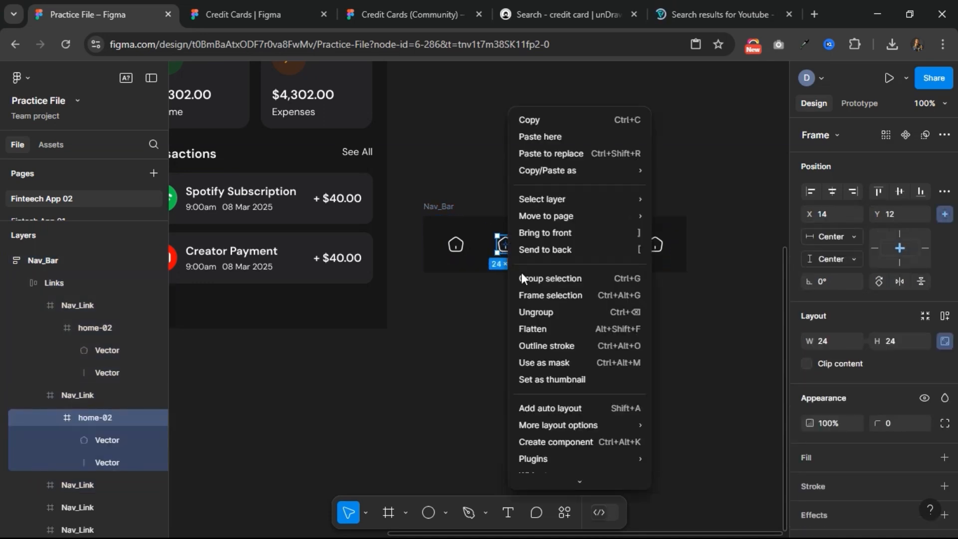
mouse_move(553, 428)
mouse_move(572, 456)
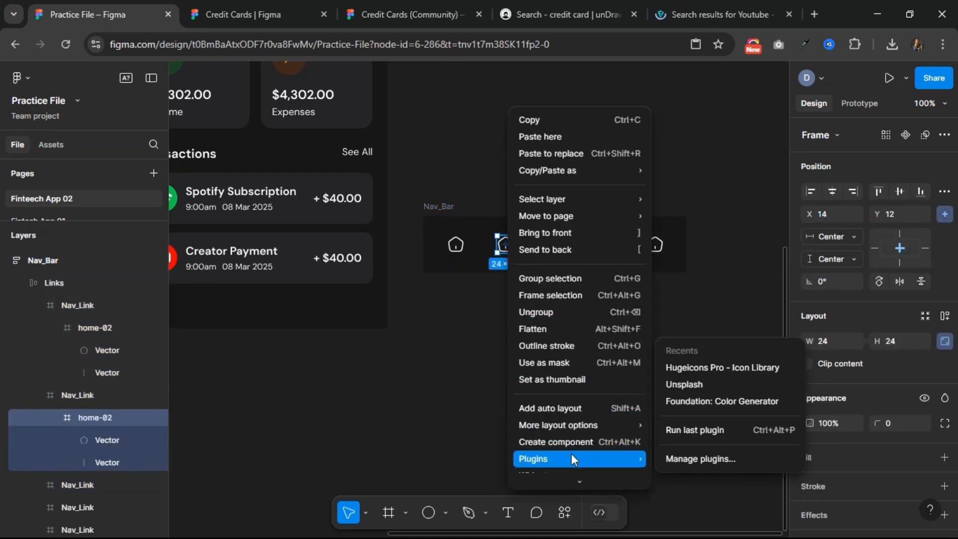
left_click(704, 372)
type("exchange")
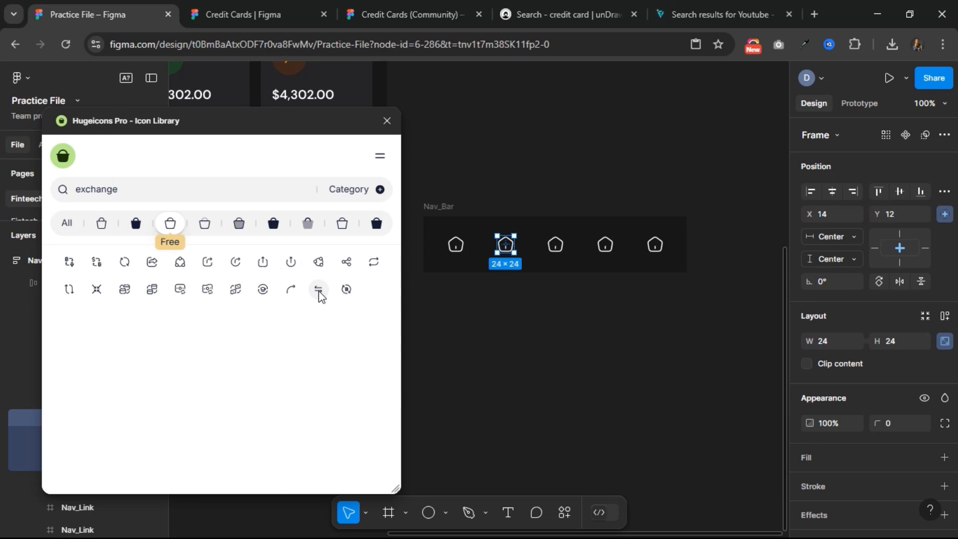
left_click(320, 292)
- Swap the third navigation link's home icon for the plus-sign icon, searching the icon library for "plus"
left_click(558, 245)
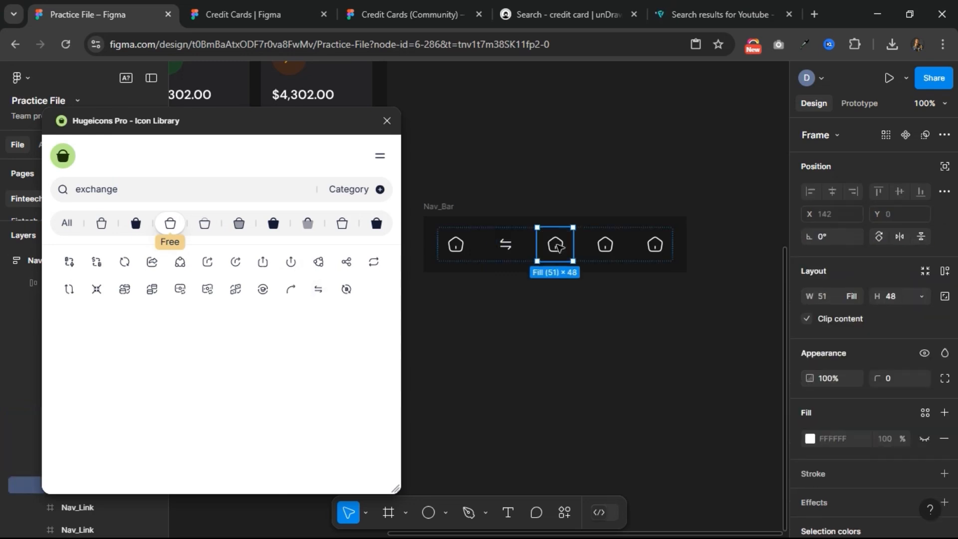
double_click(557, 245)
left_click_drag(133, 189, 72, 192)
type("pl")
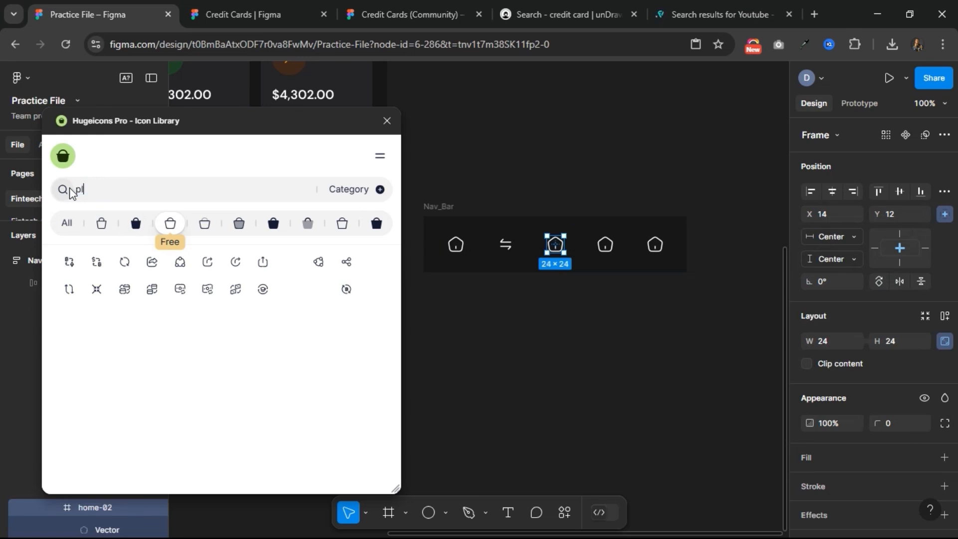
type("us")
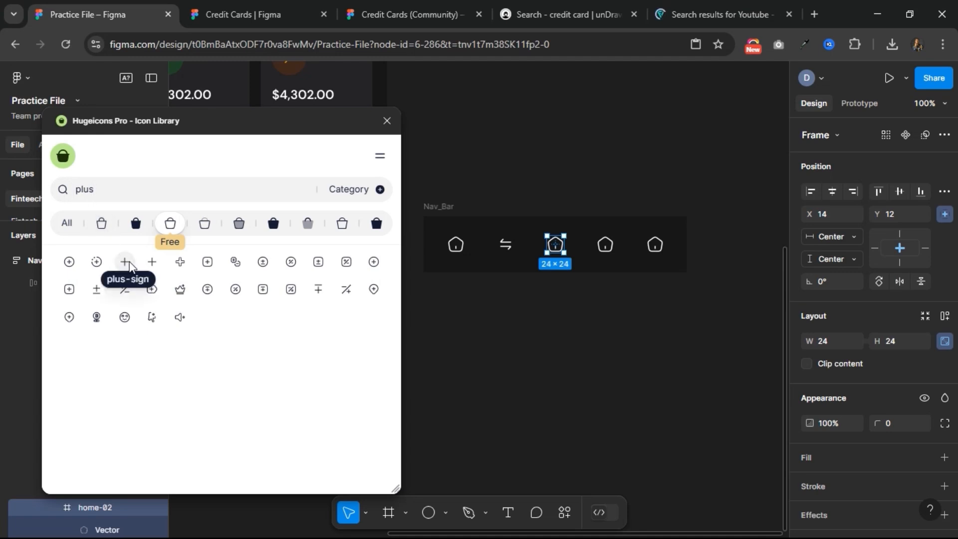
left_click(124, 262)
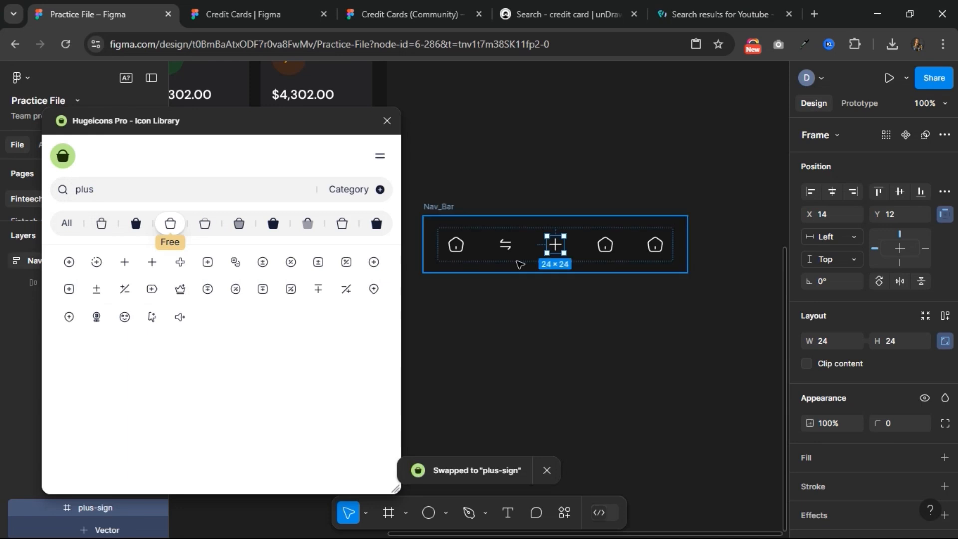
- Swap the fourth navigation link's home icon for pie-chart-02, searching the icon library for "chart"
left_click(607, 249)
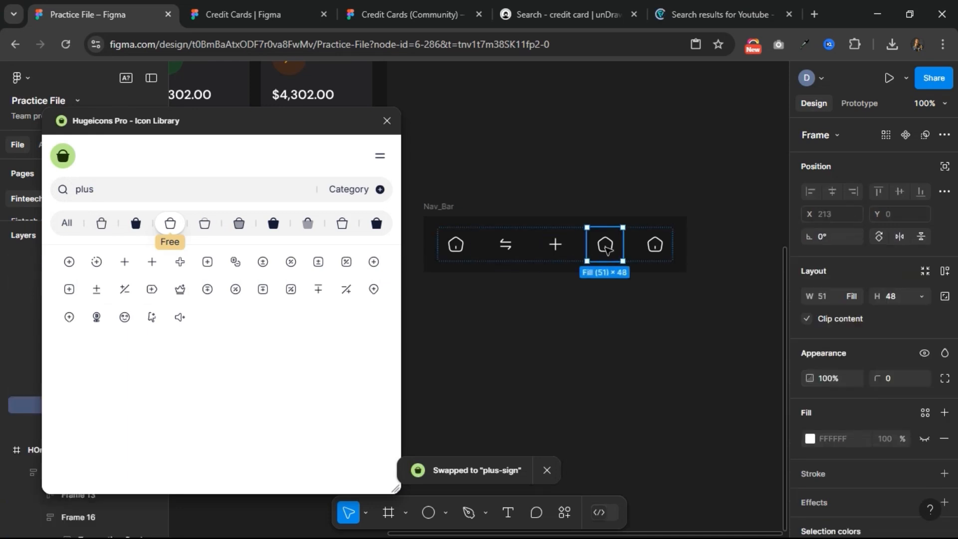
left_click(607, 249)
left_click_drag(107, 191, 77, 191)
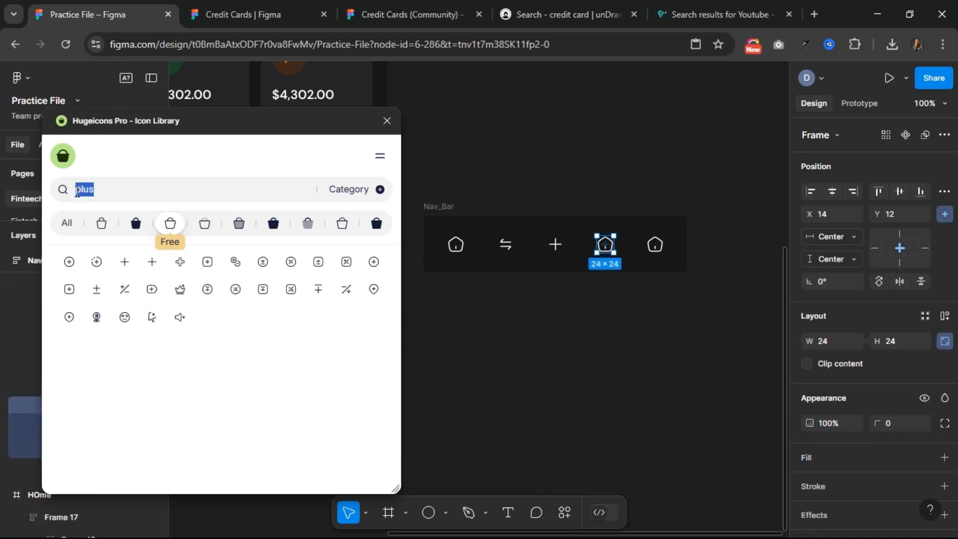
type("chart")
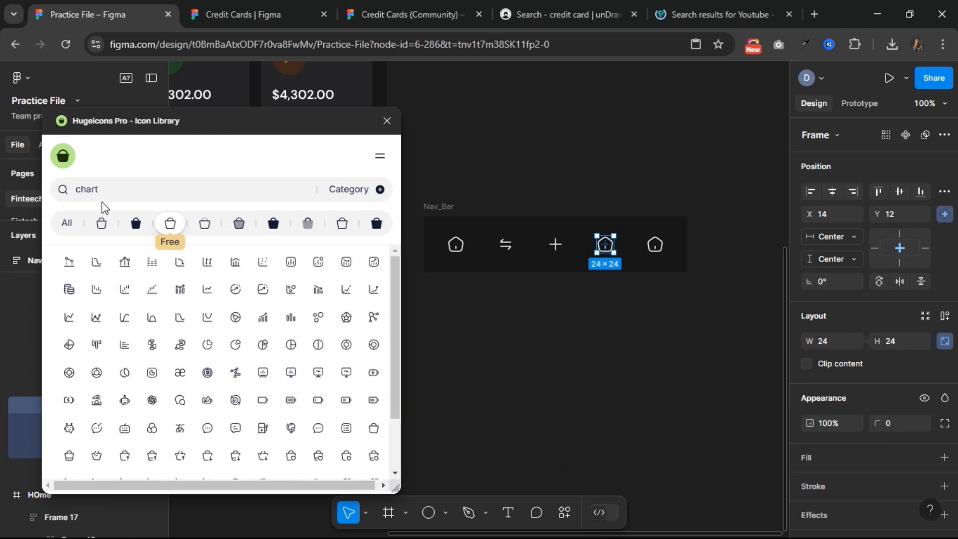
left_click(264, 345)
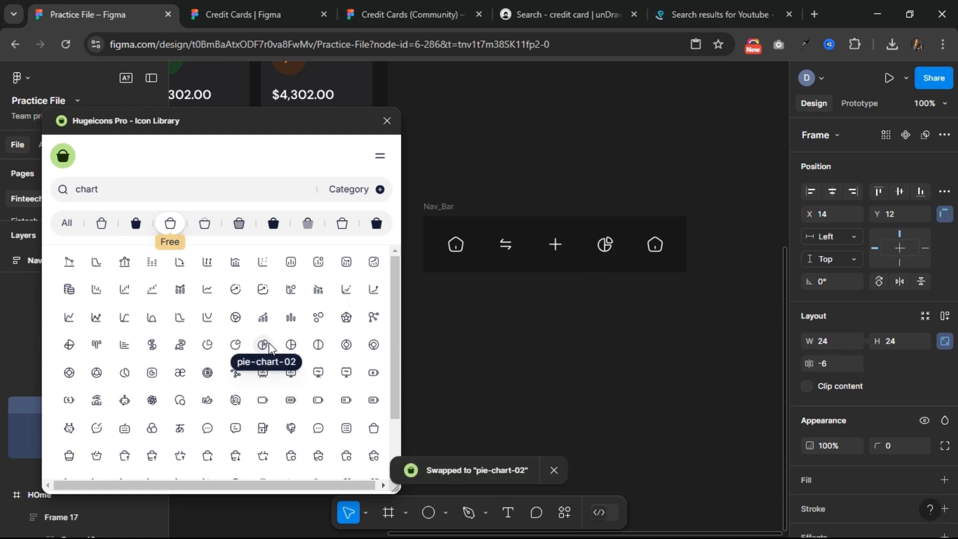
- Swap the fifth navigation link's home icon for the user icon, searching for "user", and close the icon library
left_click(659, 245)
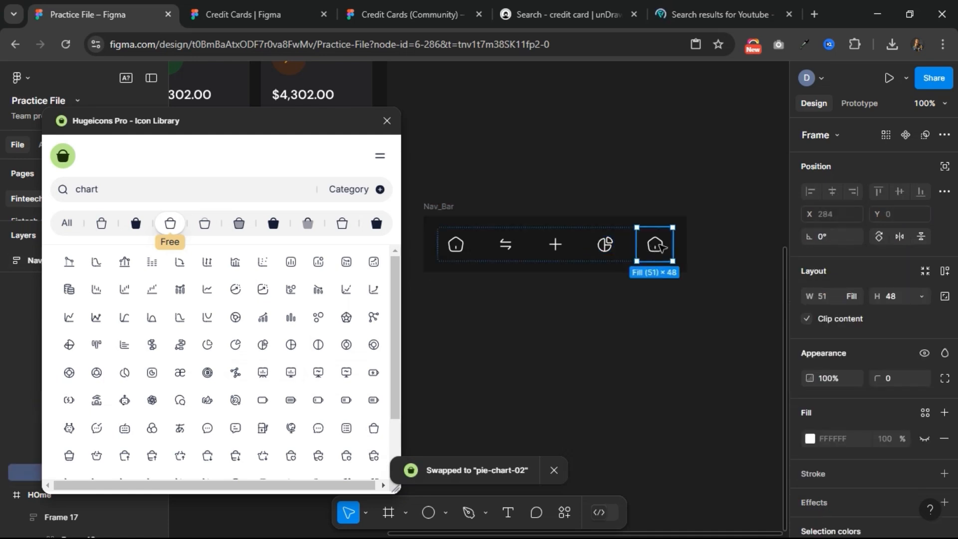
left_click(658, 245)
double_click(77, 191)
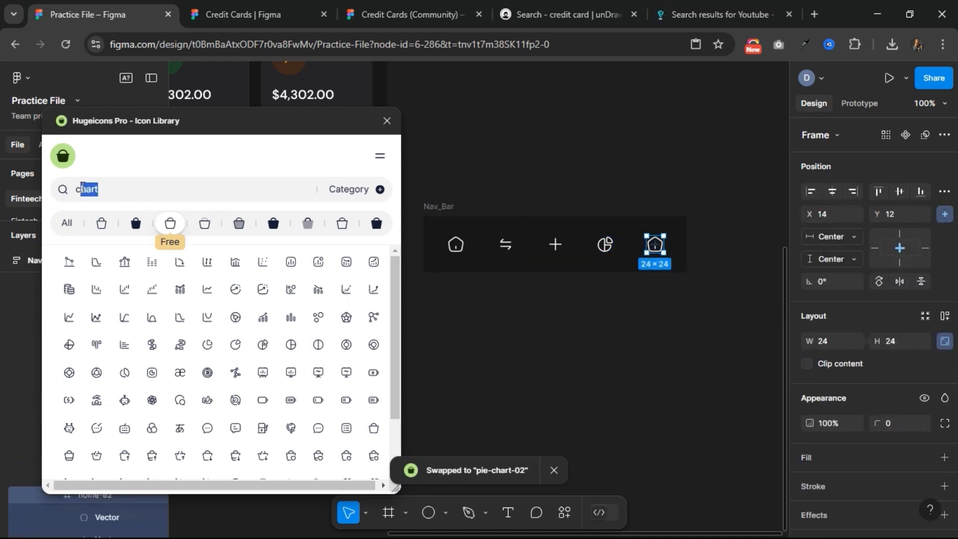
type("user")
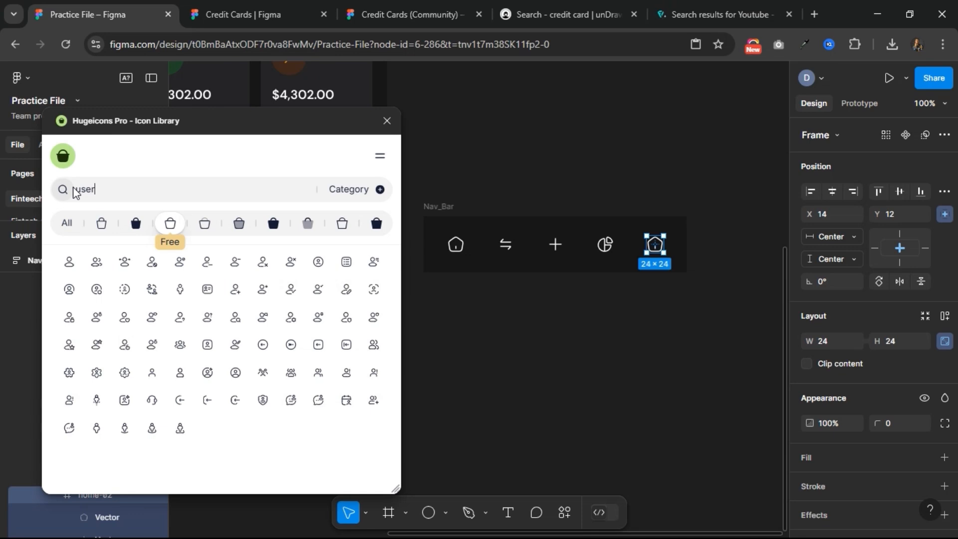
left_click(69, 263)
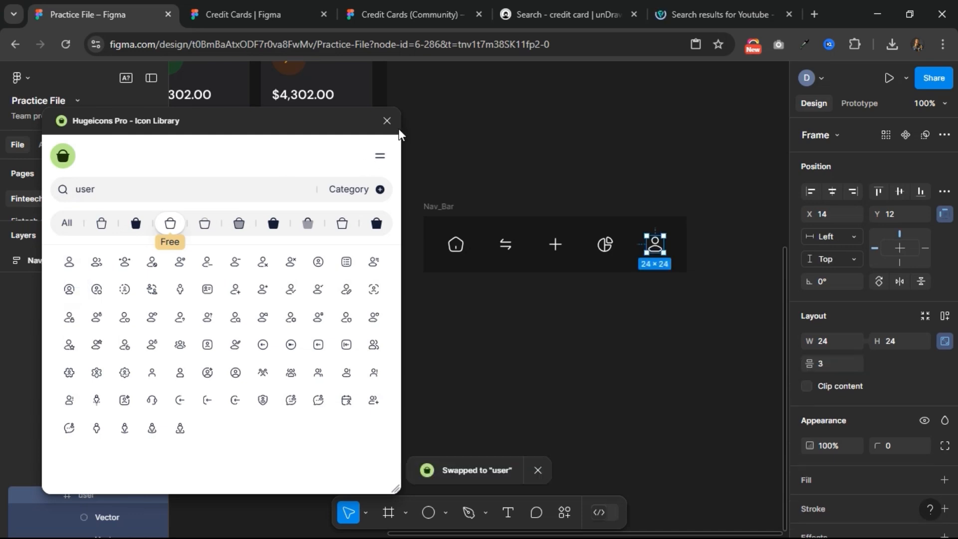
left_click(387, 121)
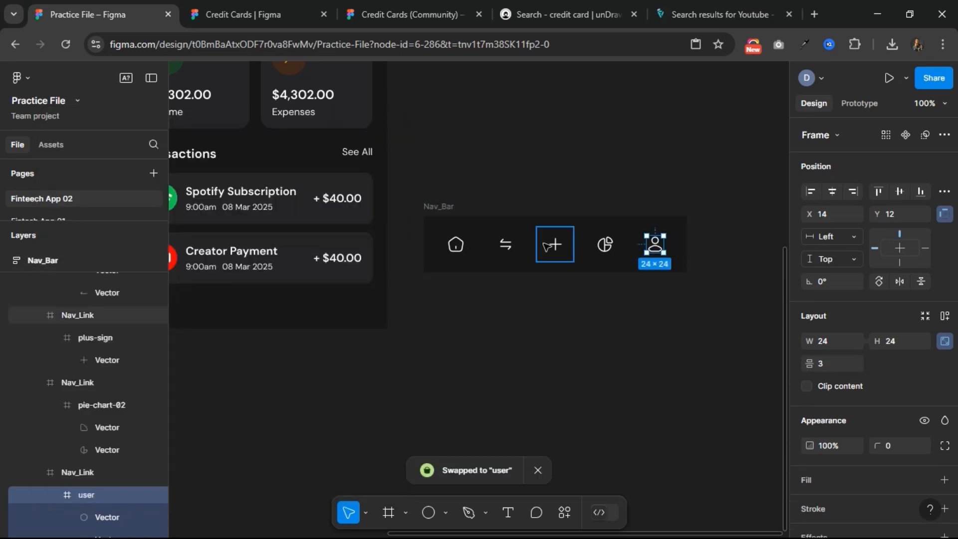
- Make the plus-sign Nav_Link frame's fill visible and apply the primary-500 colour style to it
left_click(553, 244)
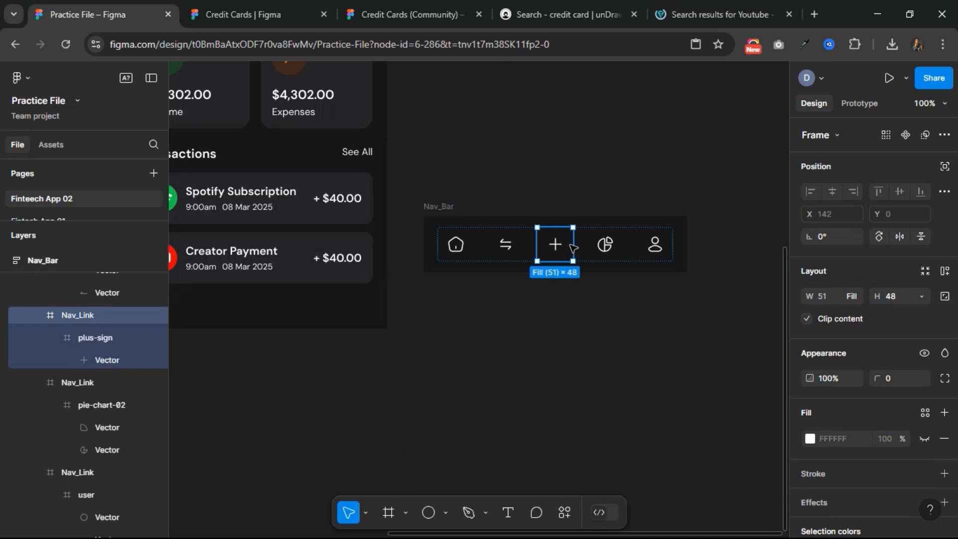
scroll(844, 341, "down", 1)
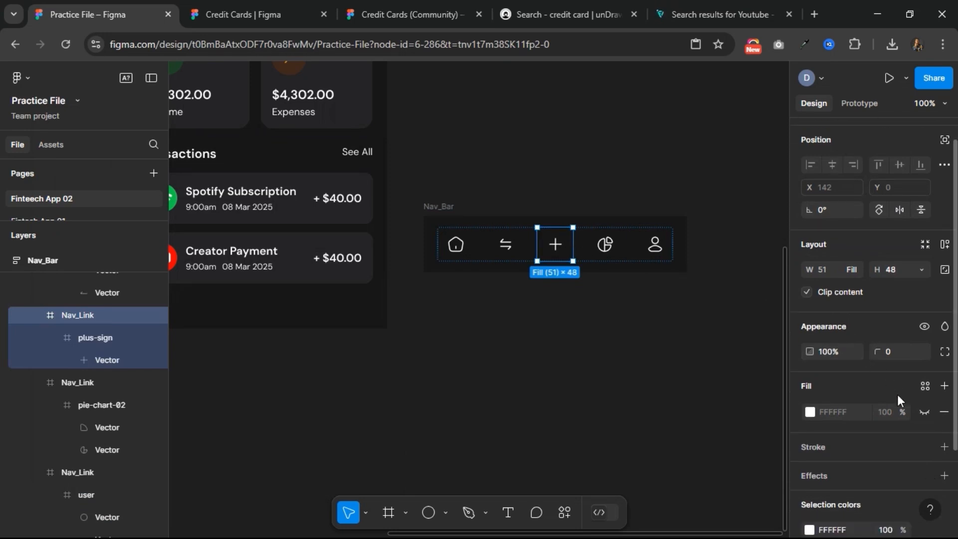
left_click(923, 410)
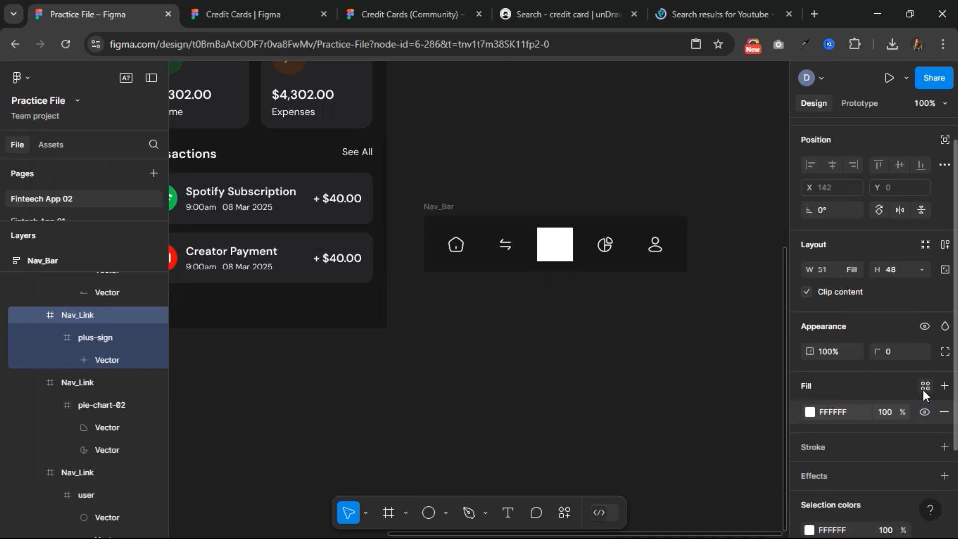
left_click(924, 388)
left_click(705, 464)
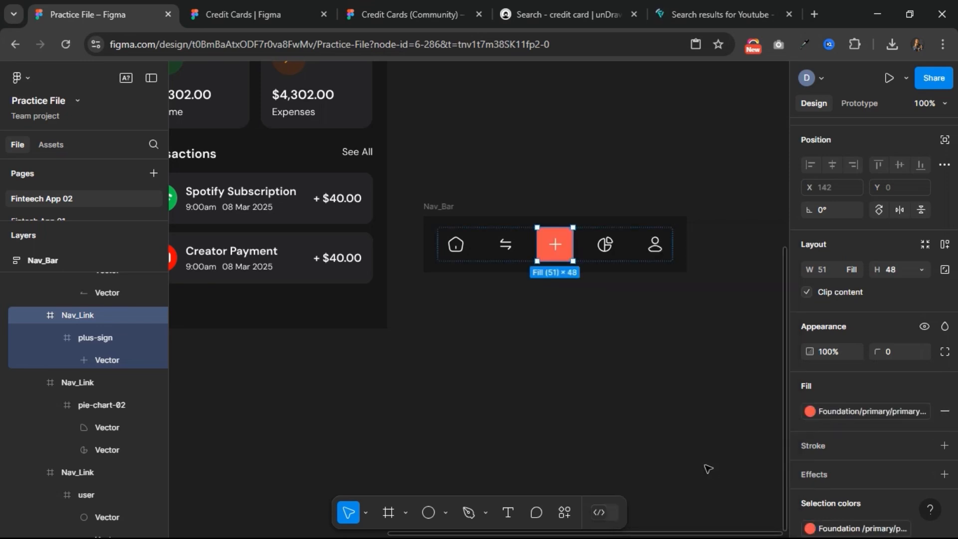
- Set the plus-sign Nav_Link frame's corner radius to 1000
left_click(904, 353)
type("100")
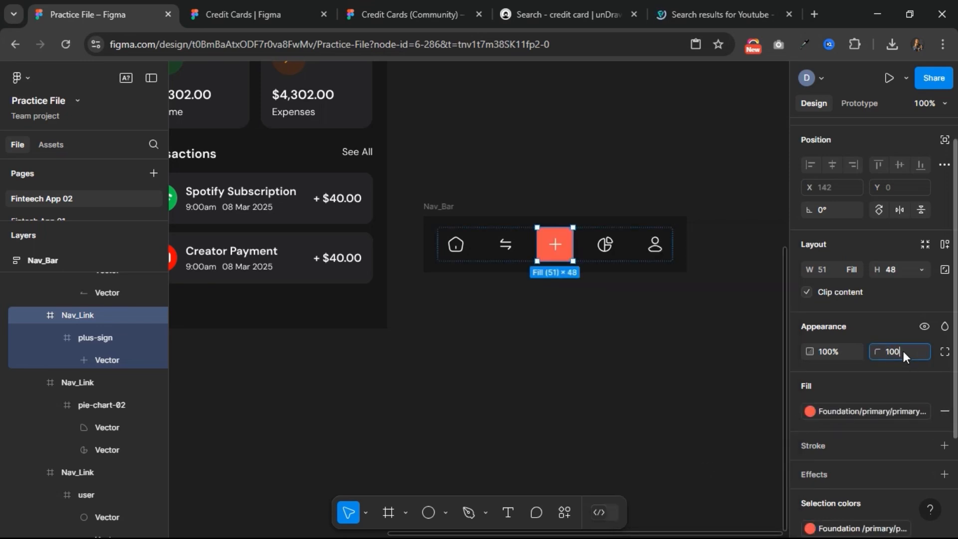
type("0")
key("Return")
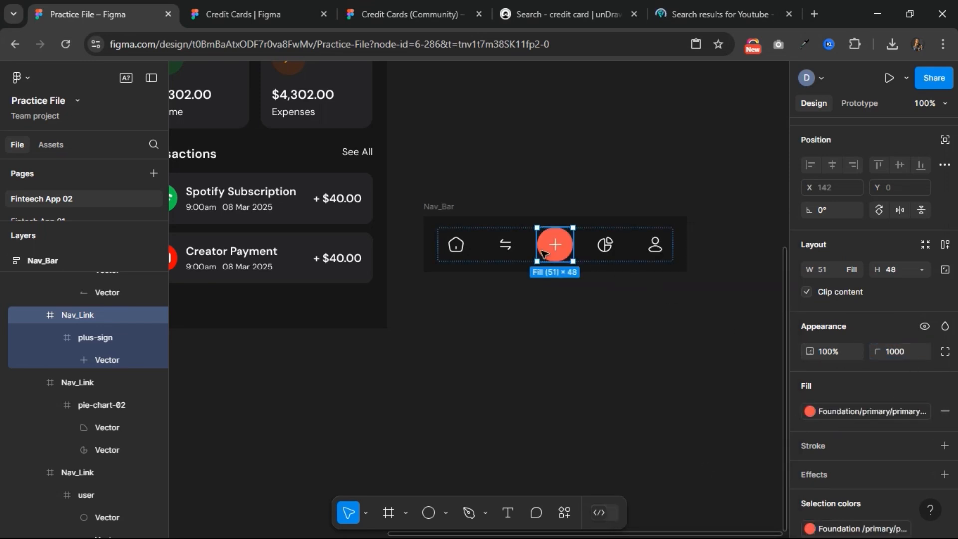
- Fill the house-shaped vector of the home-02 icon with the primary-500 colour style
double_click(460, 246)
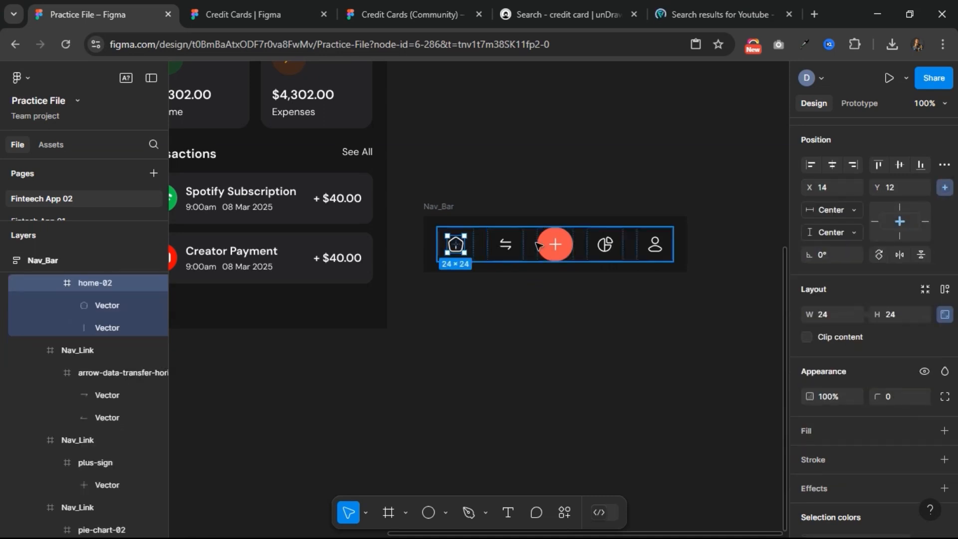
scroll(900, 352, "down", 4)
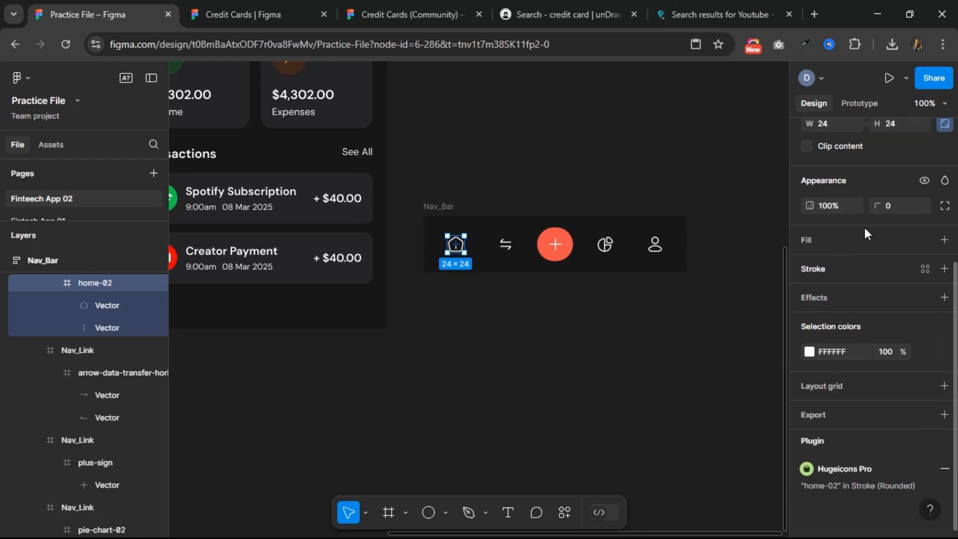
left_click(110, 311)
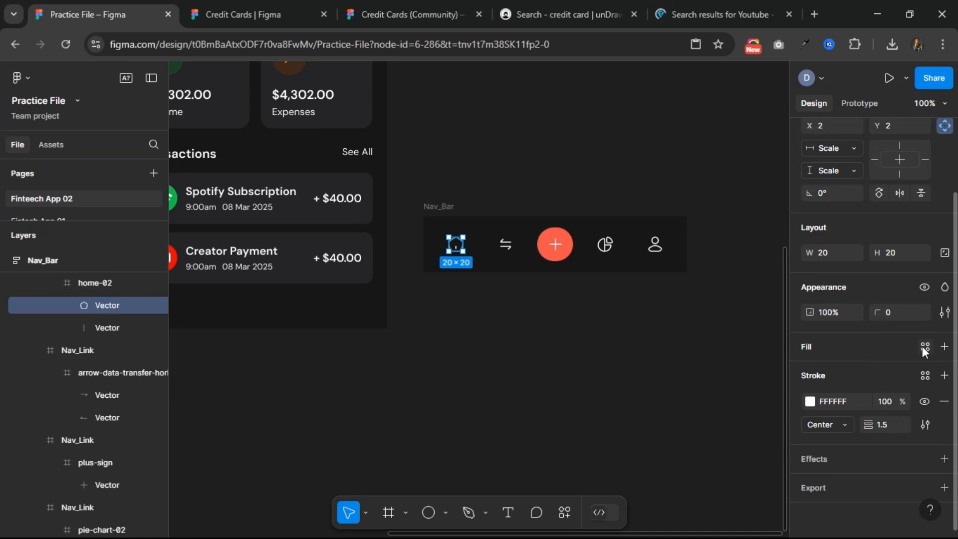
left_click(923, 346)
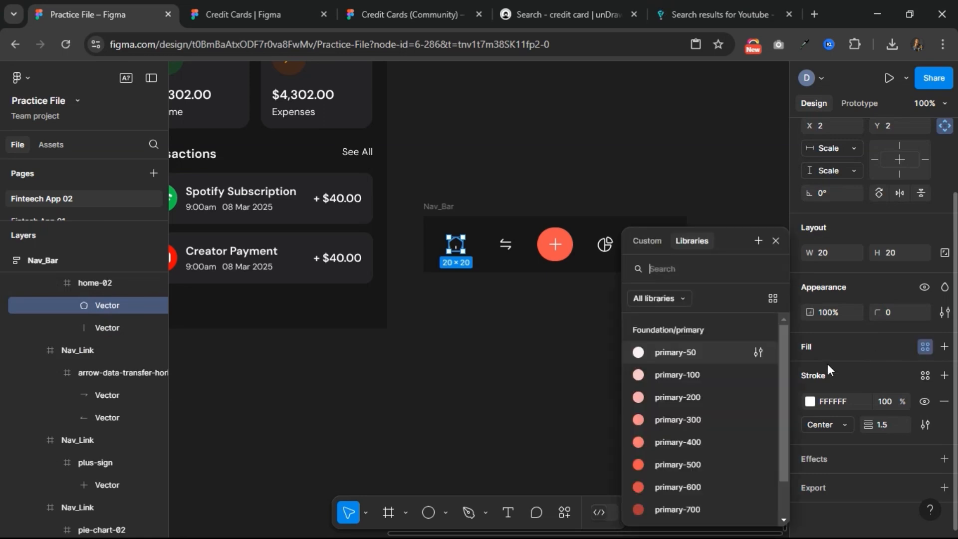
left_click(698, 466)
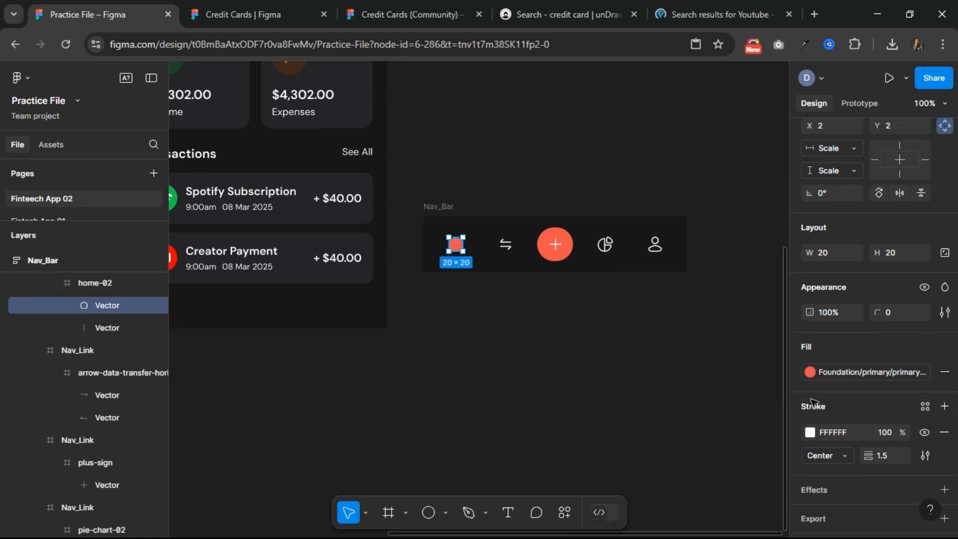
- Remove the house shape's white stroke and move the icon's short line vector above it in the layer order
left_click(941, 435)
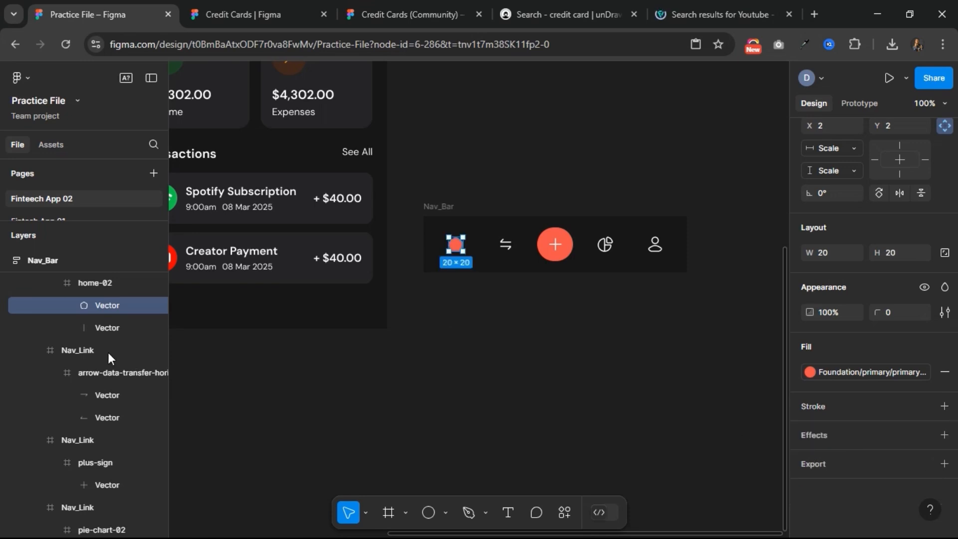
left_click_drag(90, 328, 86, 297)
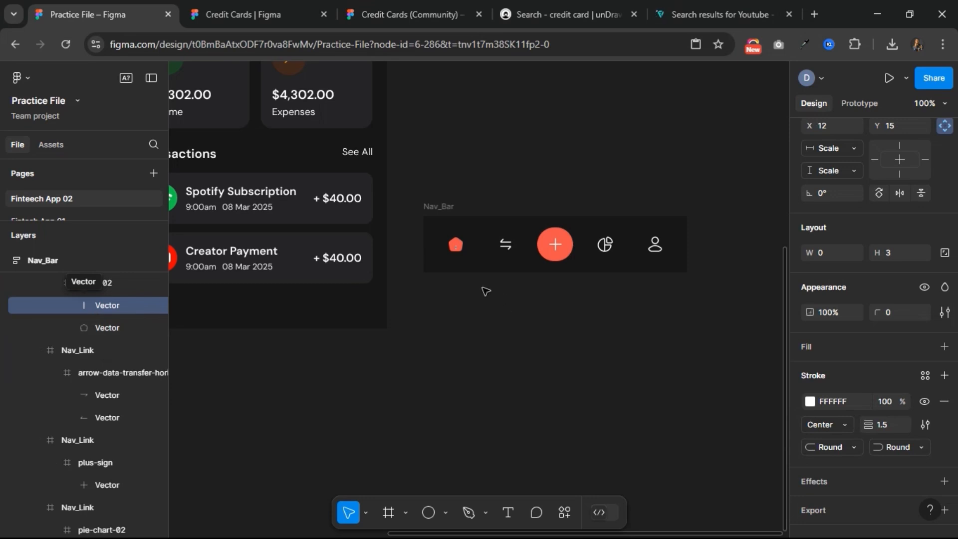
- Move the Nav_Bar frame into the HOme frame and align it to the horizontal centre and bottom edge
scroll(465, 309, "left", 4)
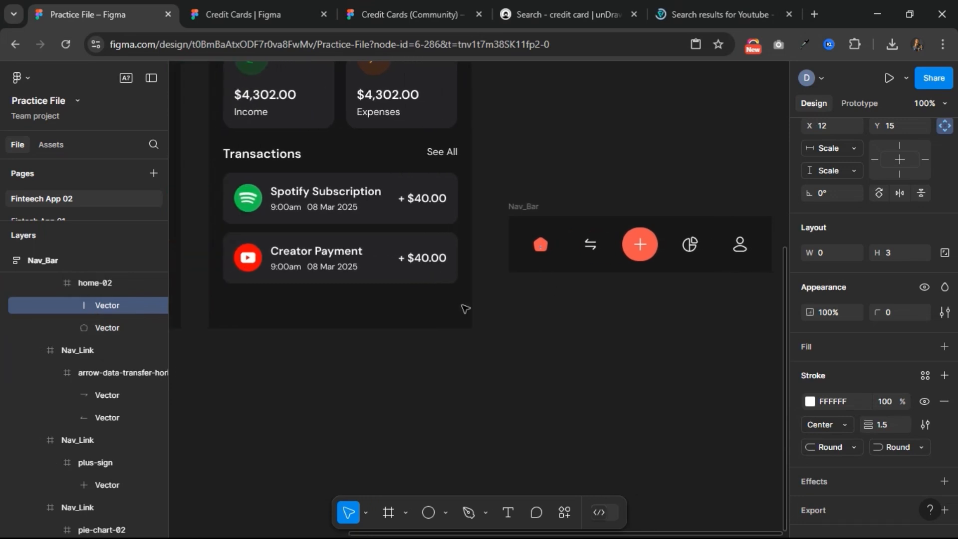
left_click(527, 208)
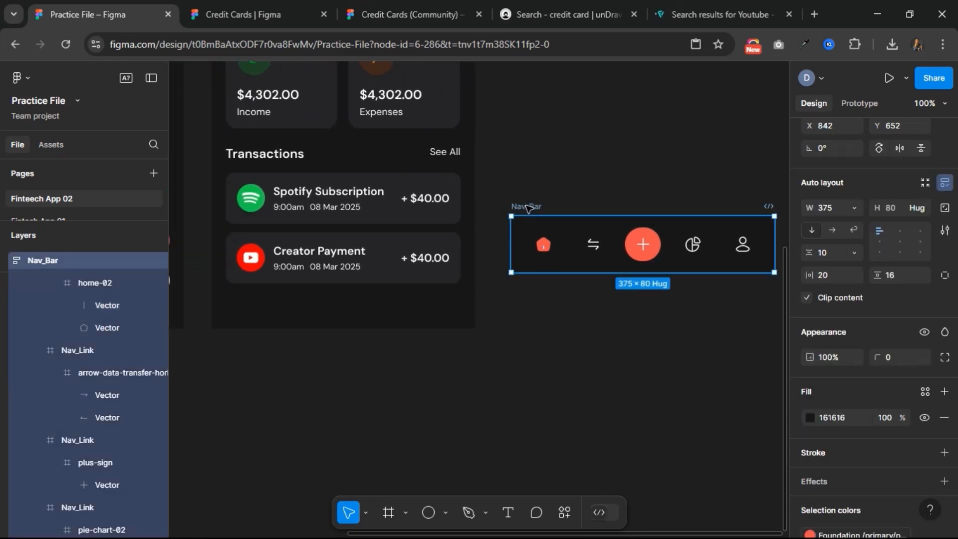
left_click_drag(528, 207, 310, 299)
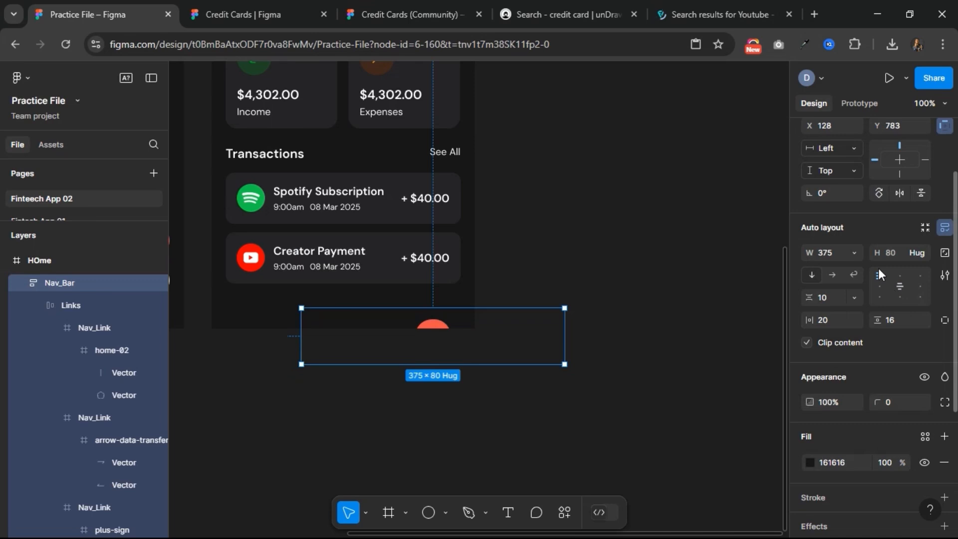
scroll(859, 229, "up", 3)
left_click(839, 192)
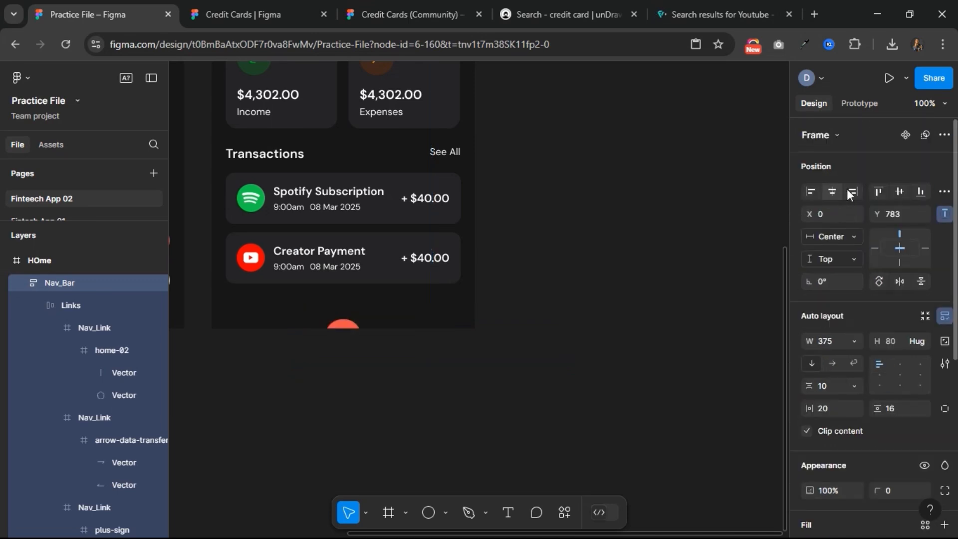
left_click(922, 192)
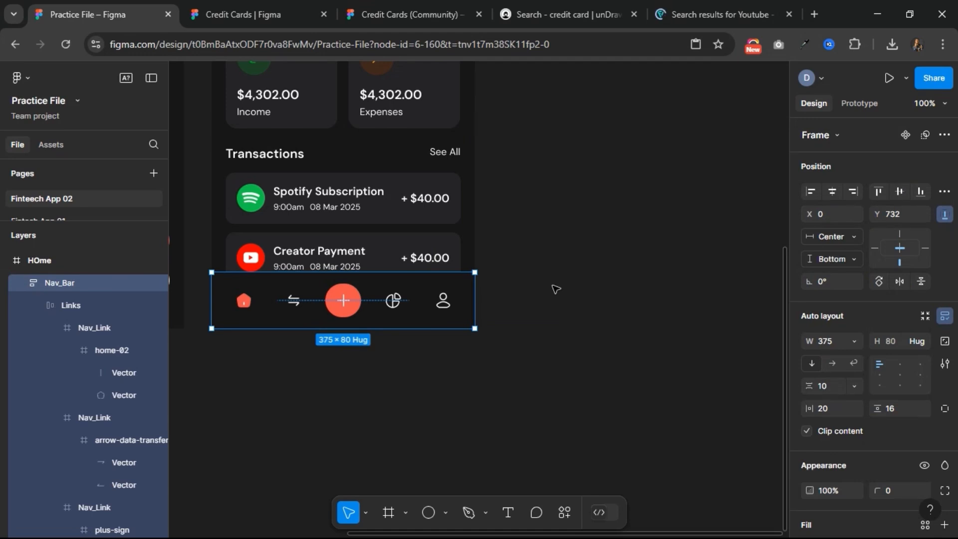
- Add a drop shadow to the Nav_Bar frame and set its colour to the page's coral swatch F55B46
scroll(871, 382, "down", 6)
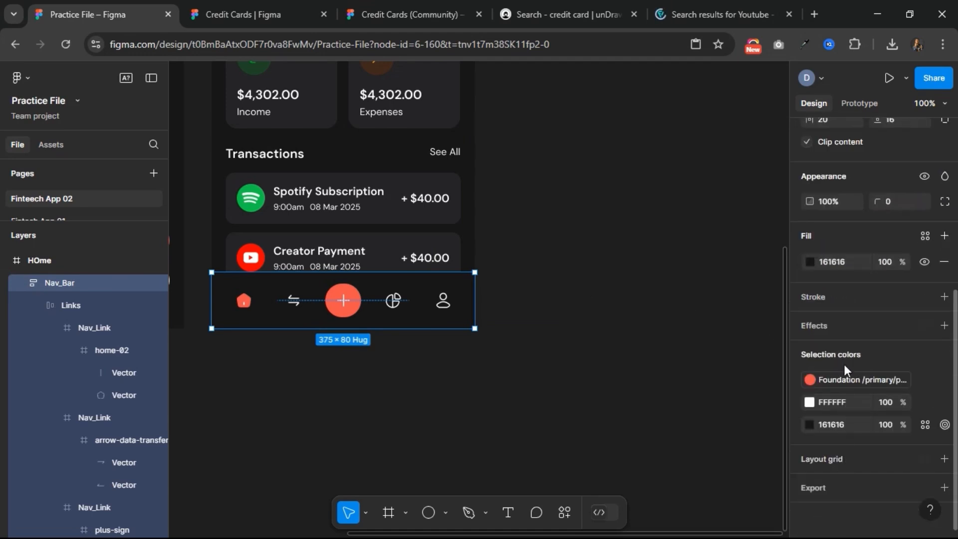
left_click(830, 324)
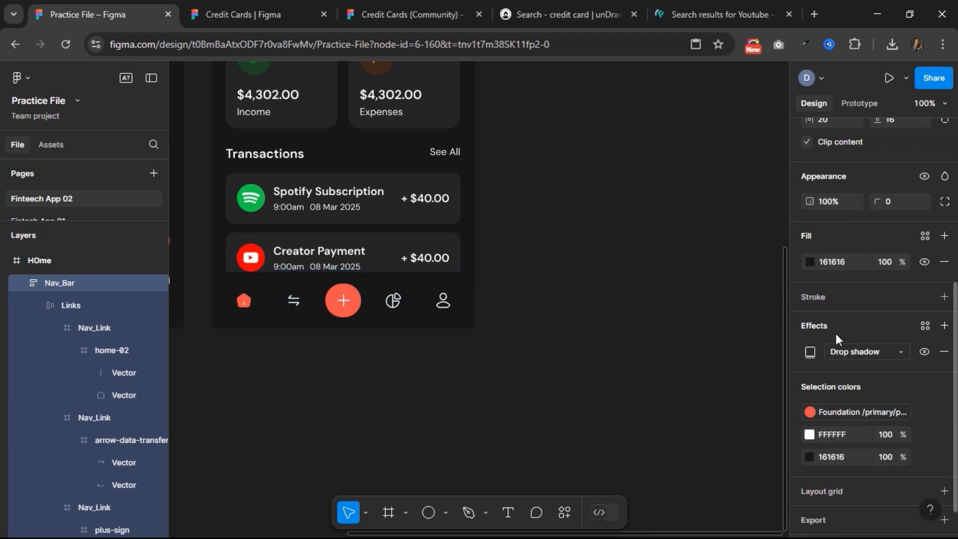
left_click(811, 352)
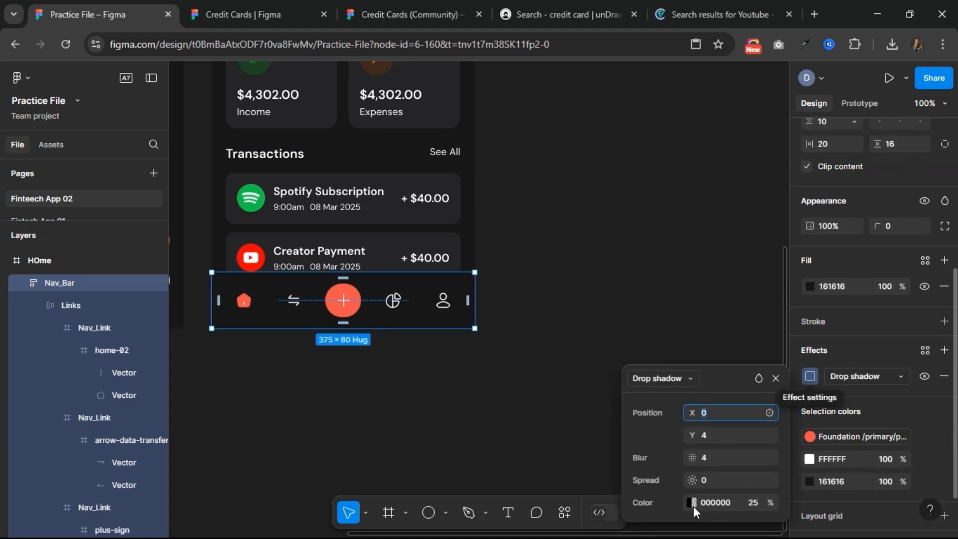
left_click(690, 506)
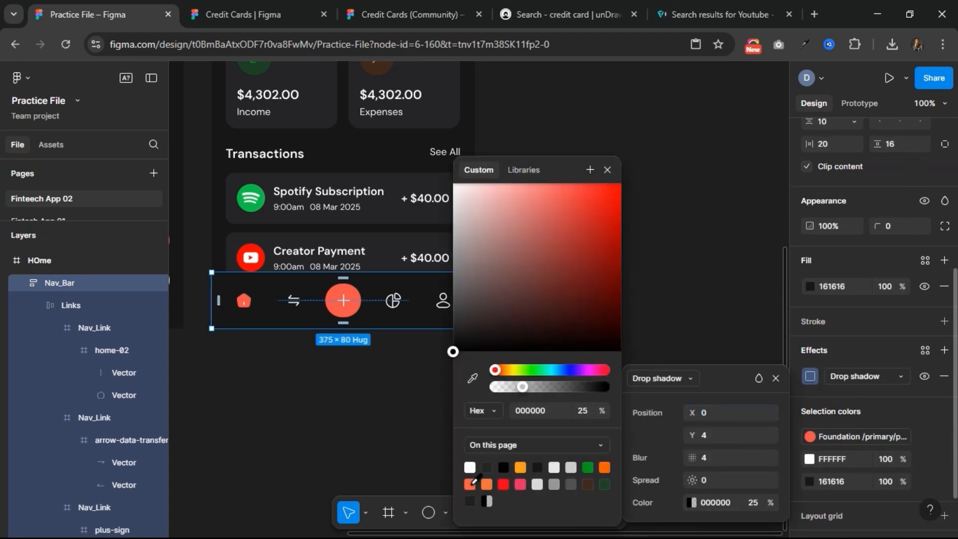
left_click(470, 484)
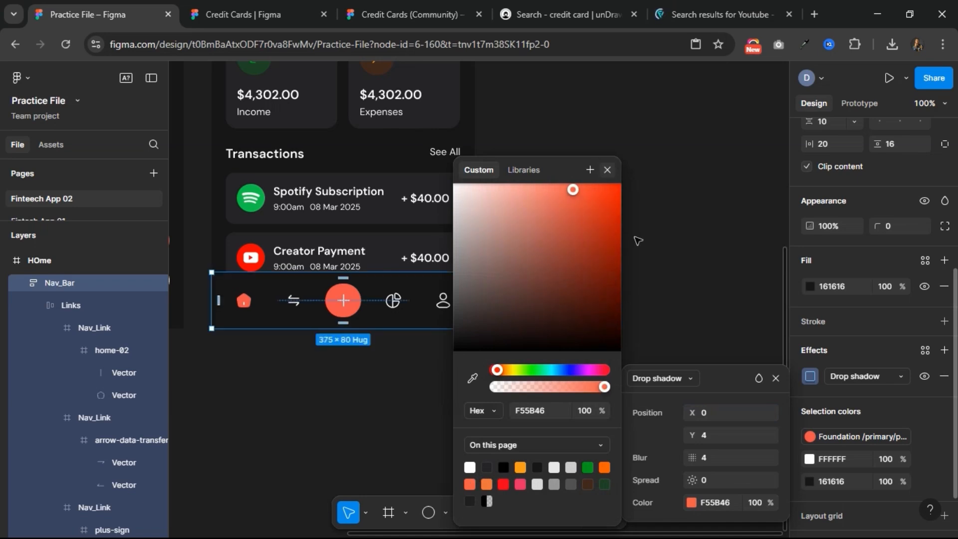
- Set the Nav_Bar drop shadow's Y offset to -8 and its blur to 32
left_click(715, 434)
left_click(714, 434)
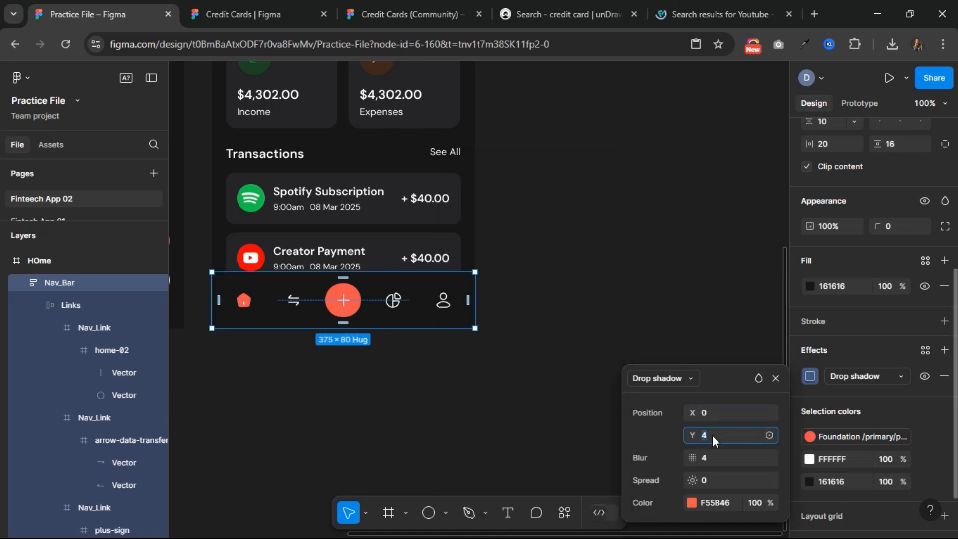
type("-8")
left_click(712, 412)
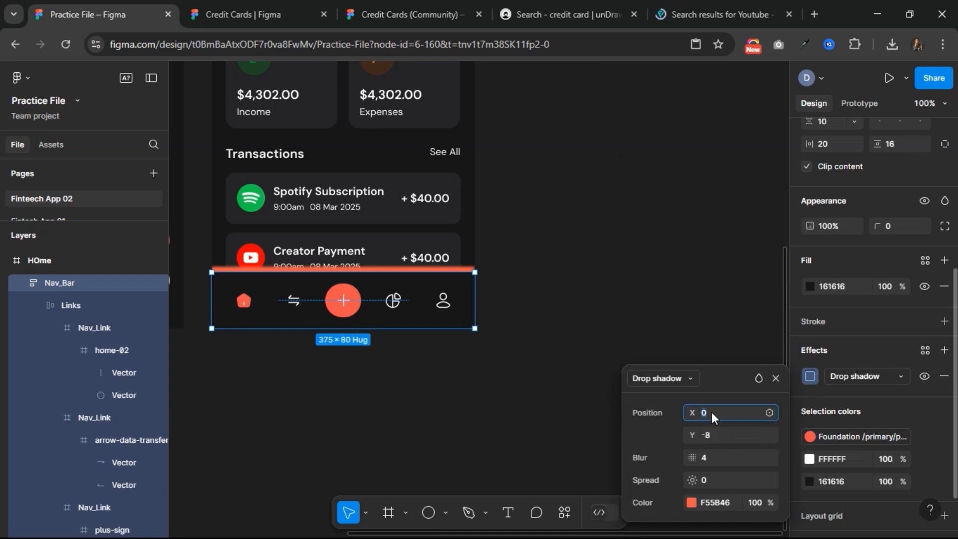
left_click(719, 459)
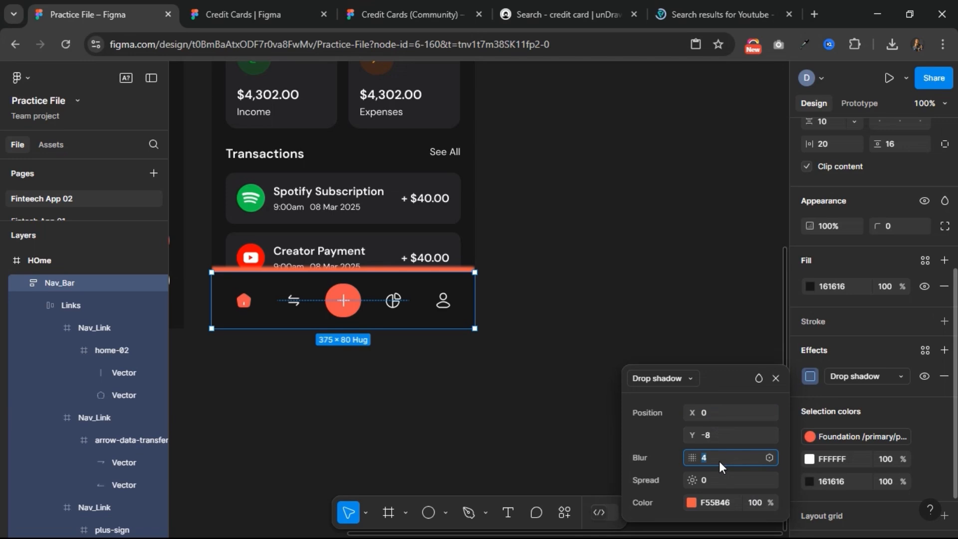
type("32")
key("Return")
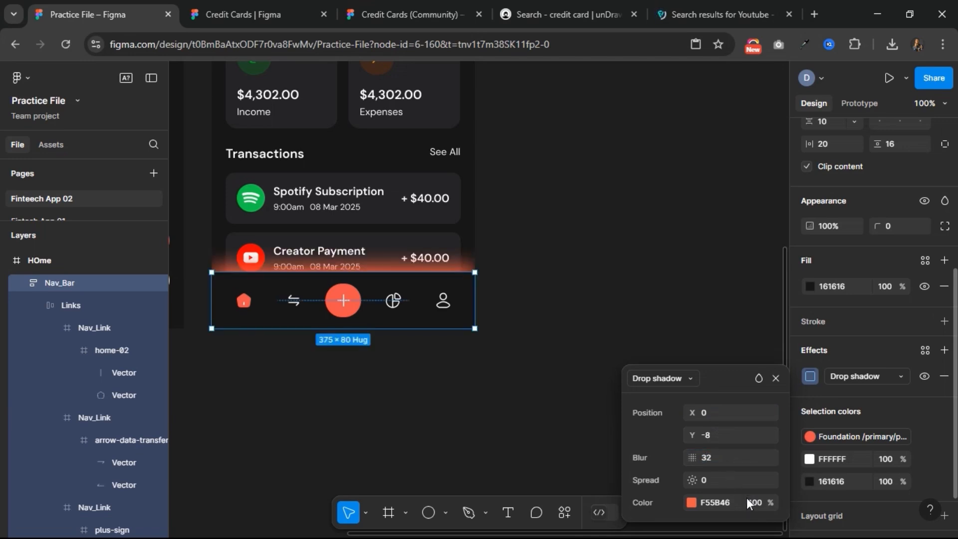
- Reduce the Nav_Bar drop shadow's colour opacity to 12%
left_click(750, 502)
type("12")
key("Return")
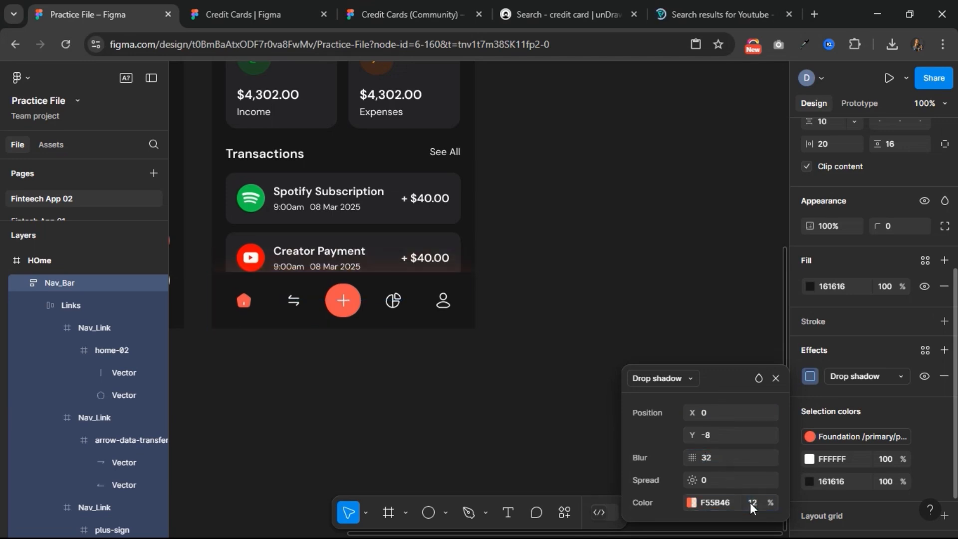
left_click(775, 378)
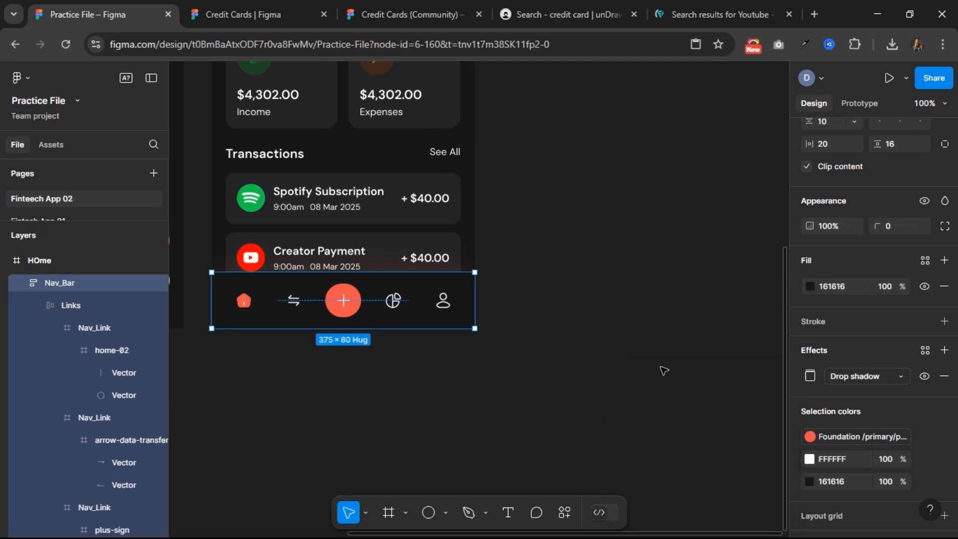
- Round only the Nav_Bar frame's two upper corners with a radius of 16 each
scroll(888, 293, "up", 2)
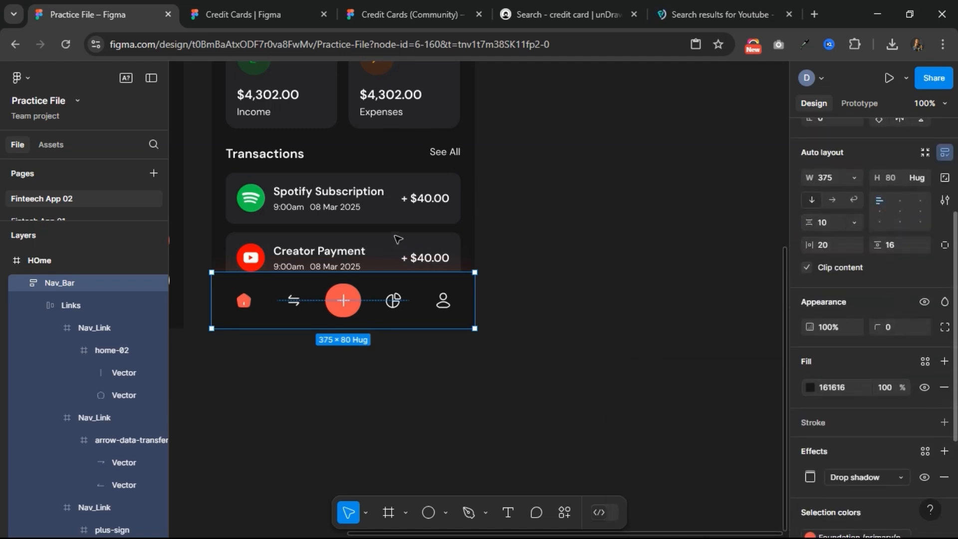
left_click(944, 327)
left_click(733, 366)
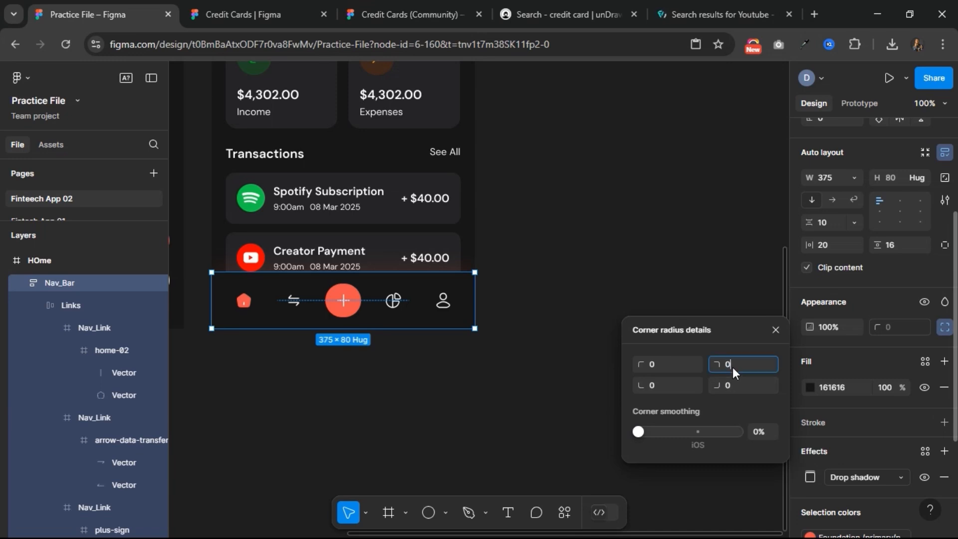
type("16")
key("Return")
left_click(669, 367)
type("16")
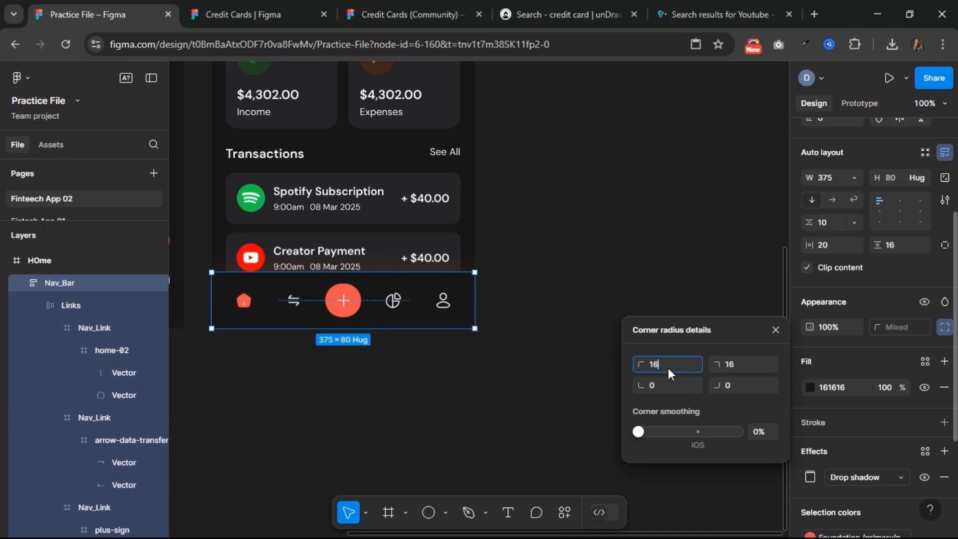
key("Return")
left_click(529, 252)
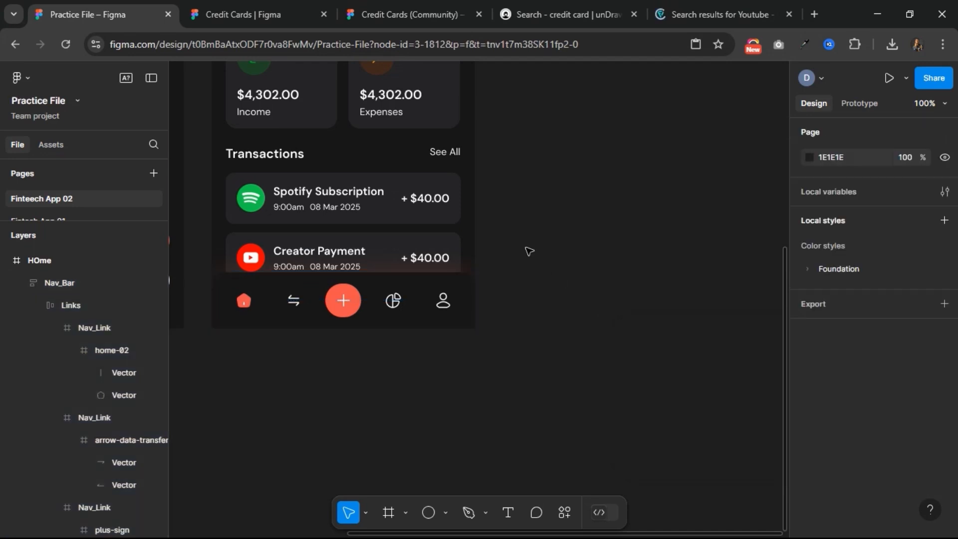
- Review the Nav_Bar's drop shadow settings and examine the Onboarding and HOme screens side by side
key("ctrl+minus")
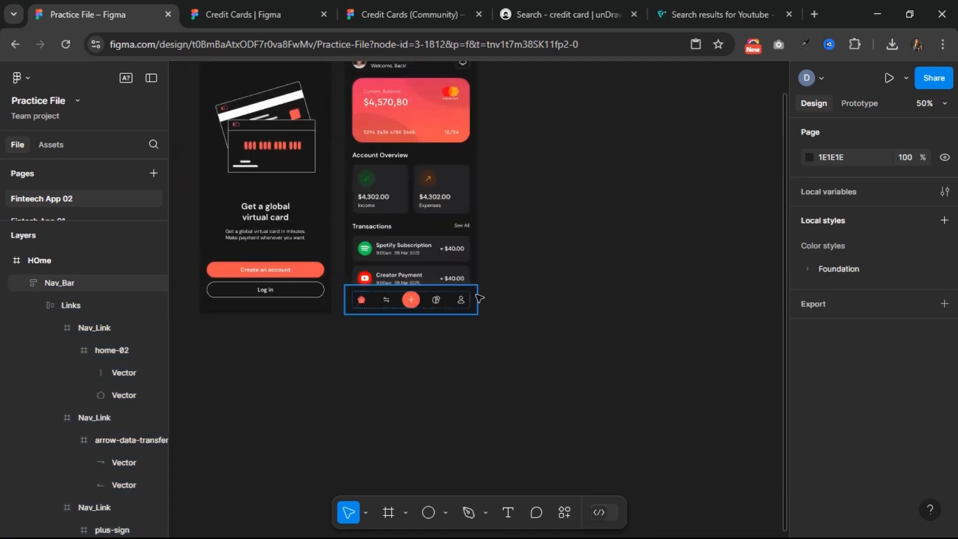
scroll(510, 298, "up", 2)
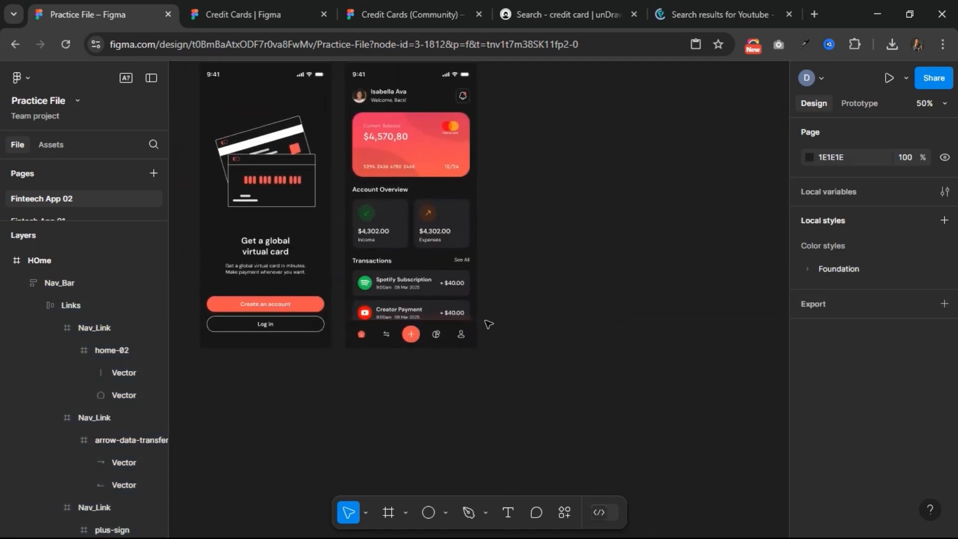
left_click(455, 337)
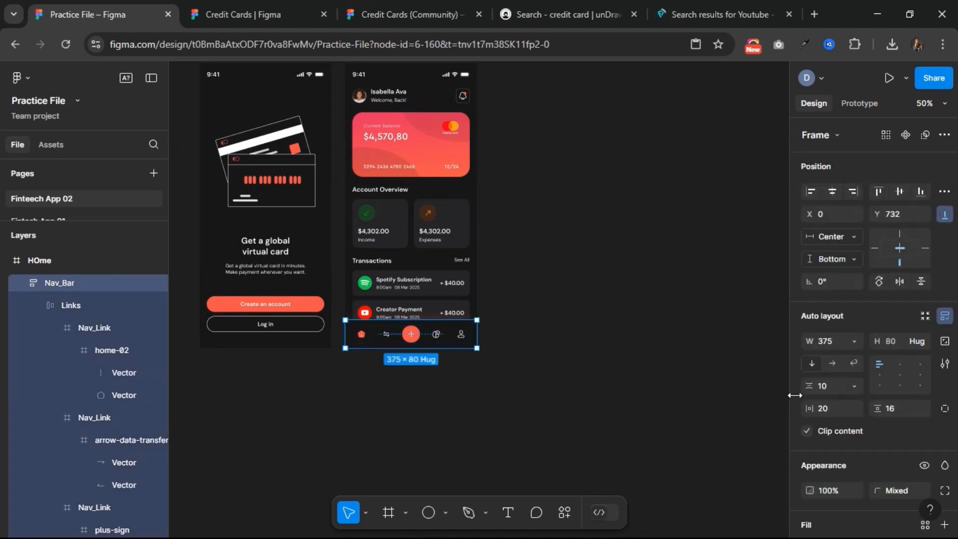
scroll(825, 420, "down", 4)
left_click(810, 455)
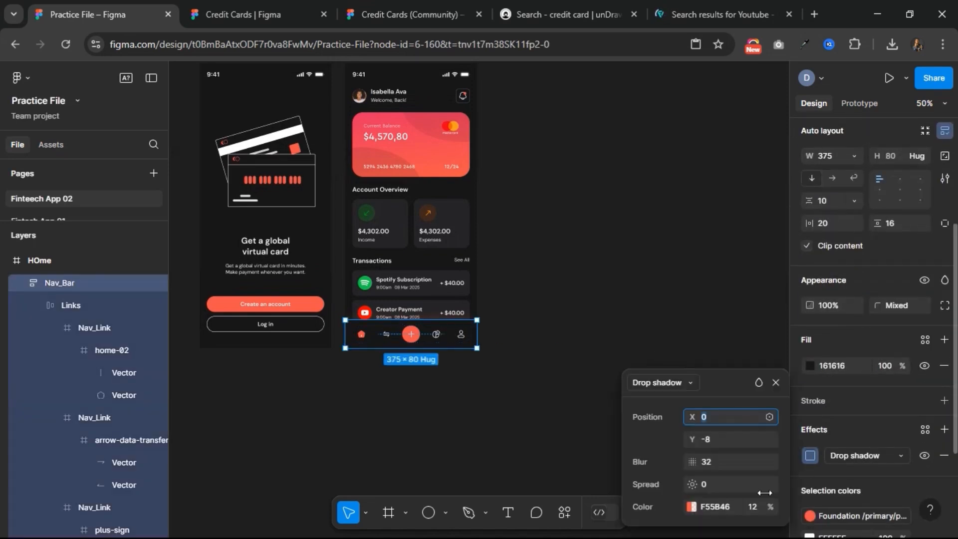
left_click(757, 511)
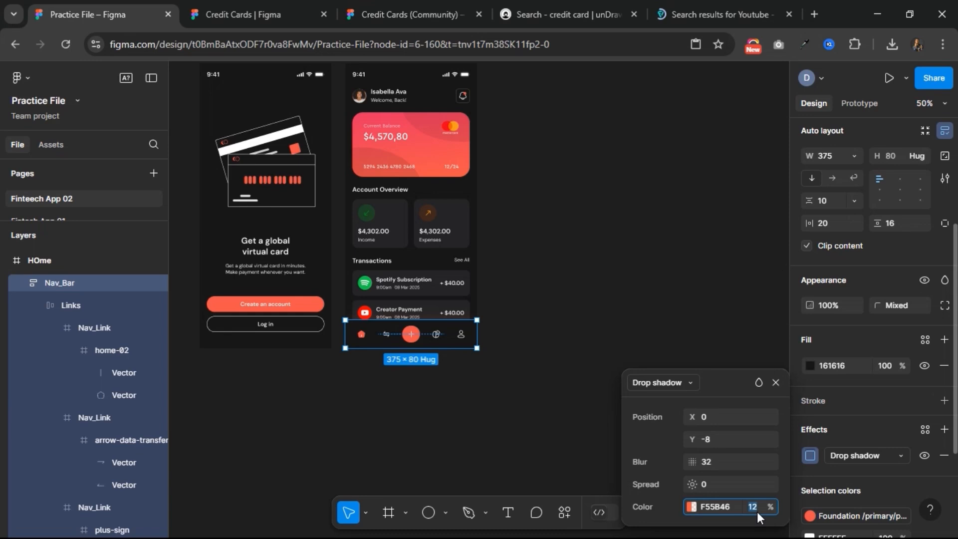
left_click(776, 383)
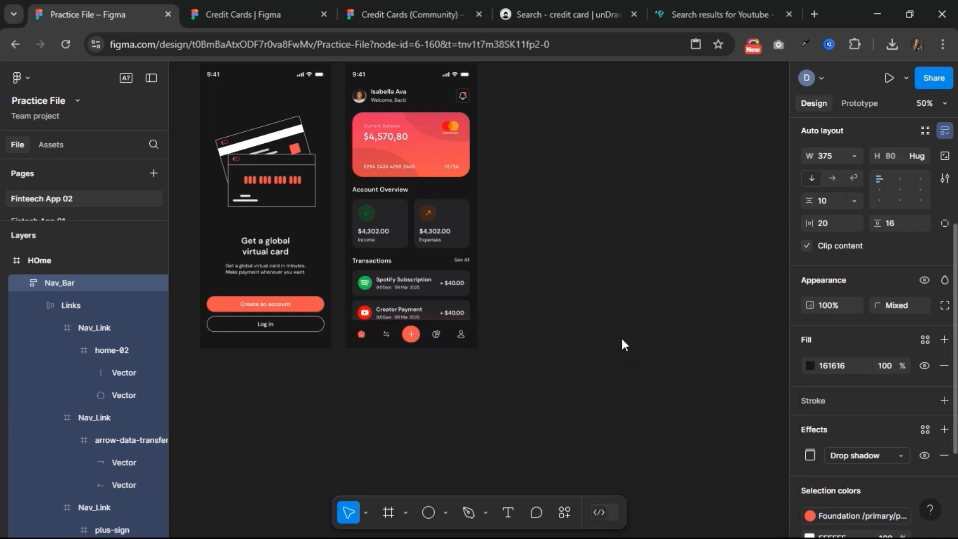
left_click(622, 338)
key("shift+1")
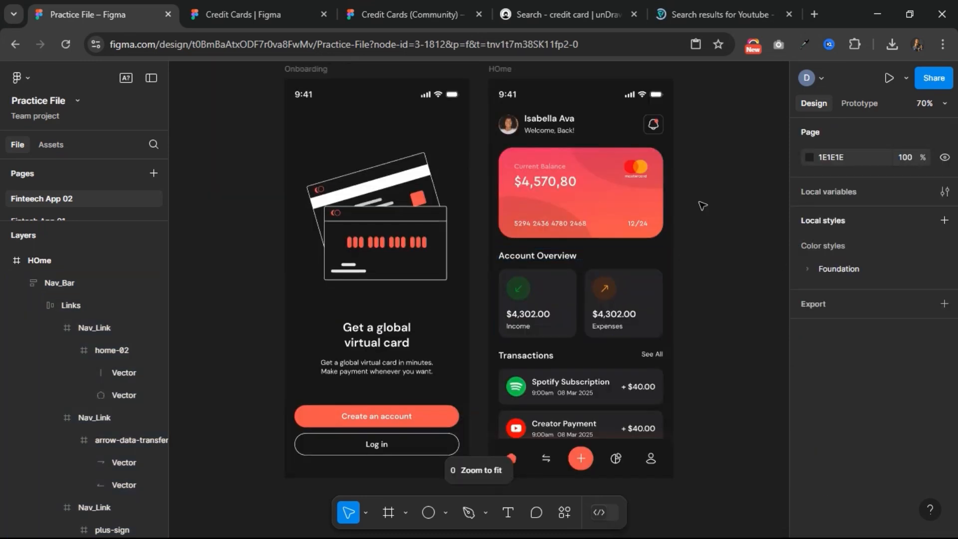